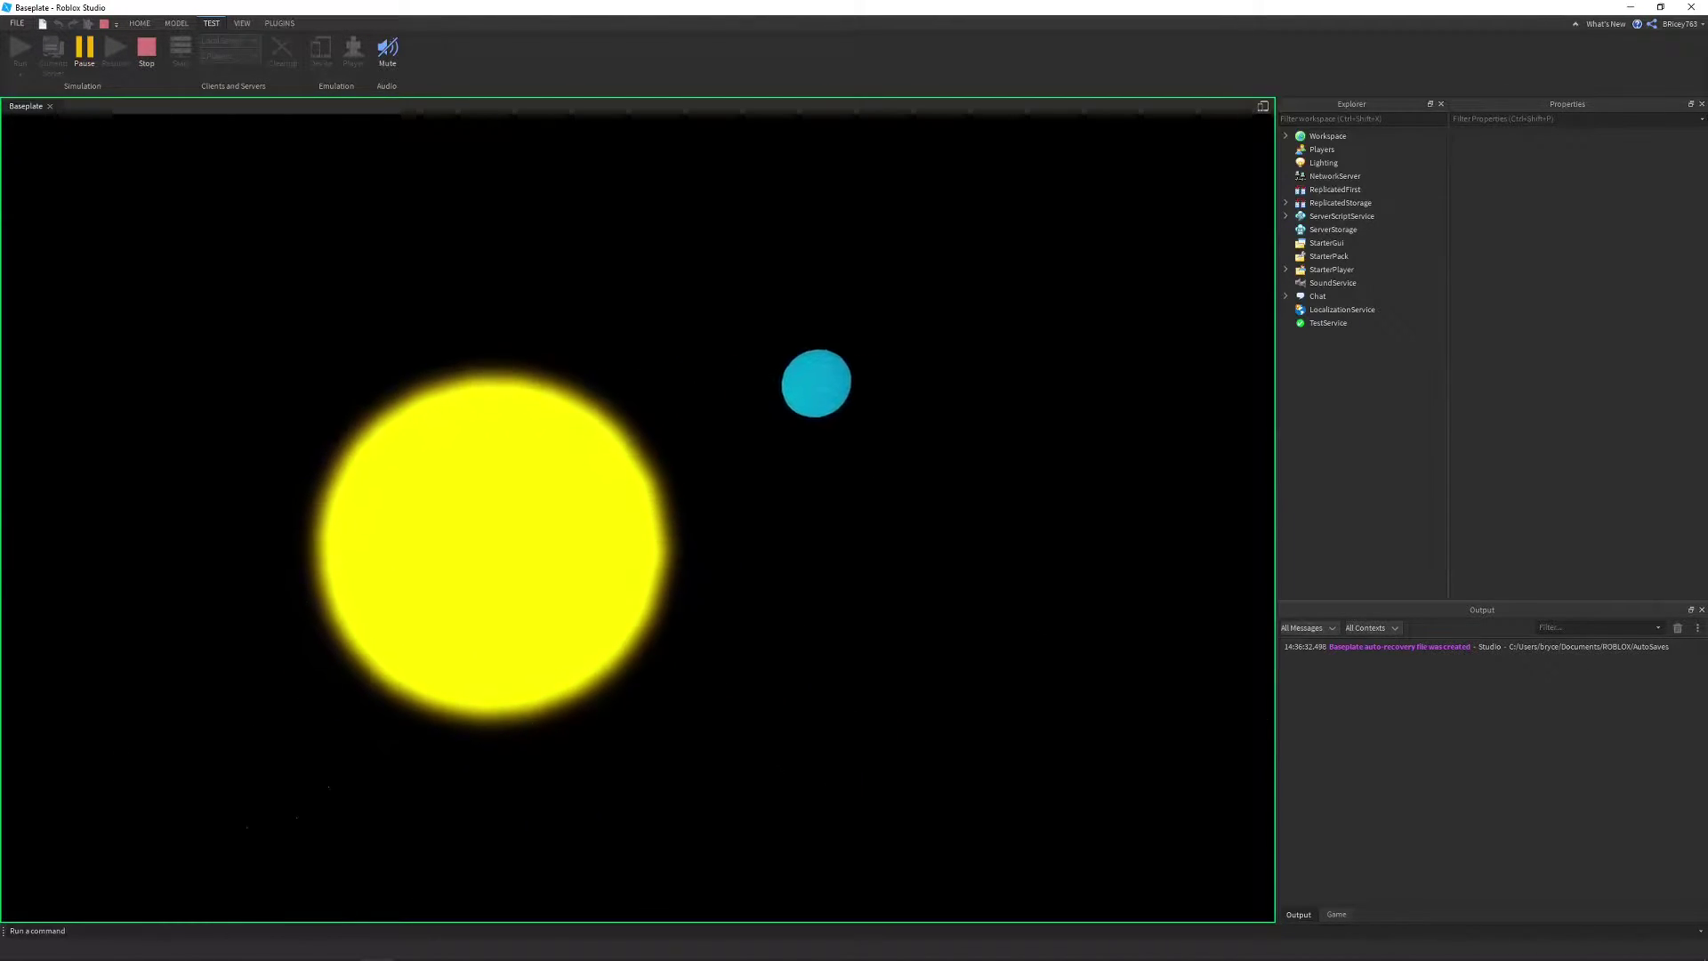
- Show constraint details in the running solar system simulation and examine the line forces between the sun, planet and moon
{"action": "left_click", "coordinate": [176, 23]}
{"action": "left_click", "coordinate": [662, 55]}
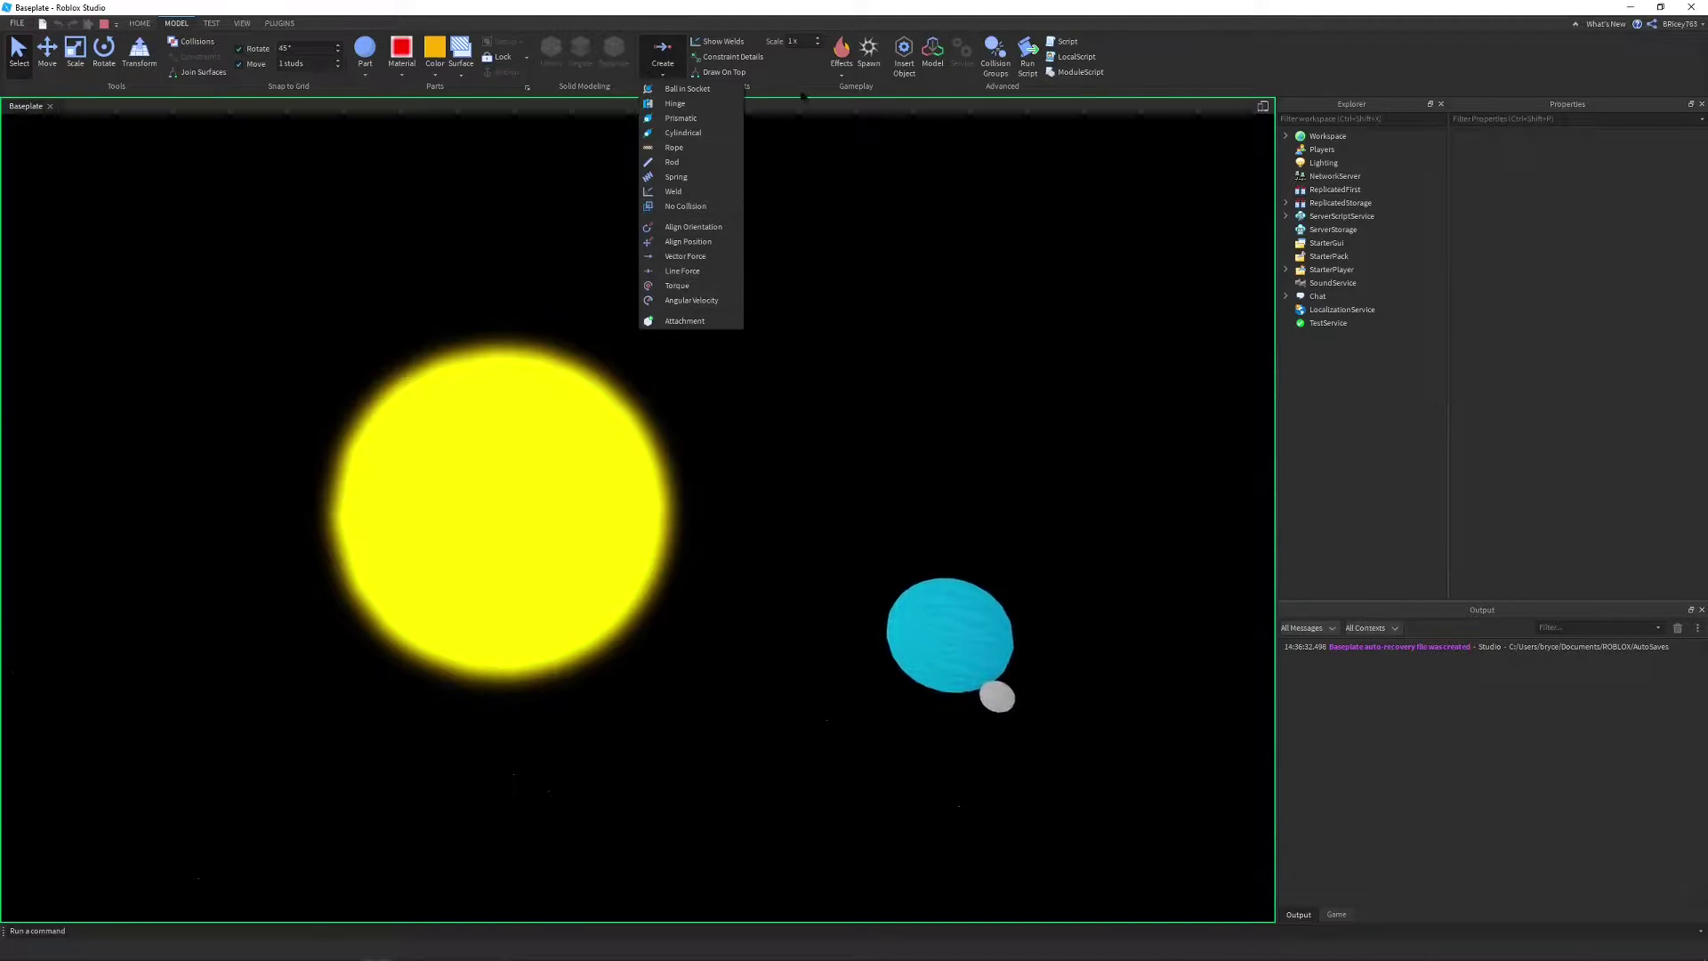
{"action": "left_click", "coordinate": [681, 272]}
{"action": "right_click_drag", "start_coordinate": [682, 272], "coordinate": [898, 475]}
{"action": "scroll", "coordinate": [827, 590], "scroll_direction": "down", "scroll_amount": 3}
{"action": "right_click_drag", "start_coordinate": [808, 576], "coordinate": [794, 572]}
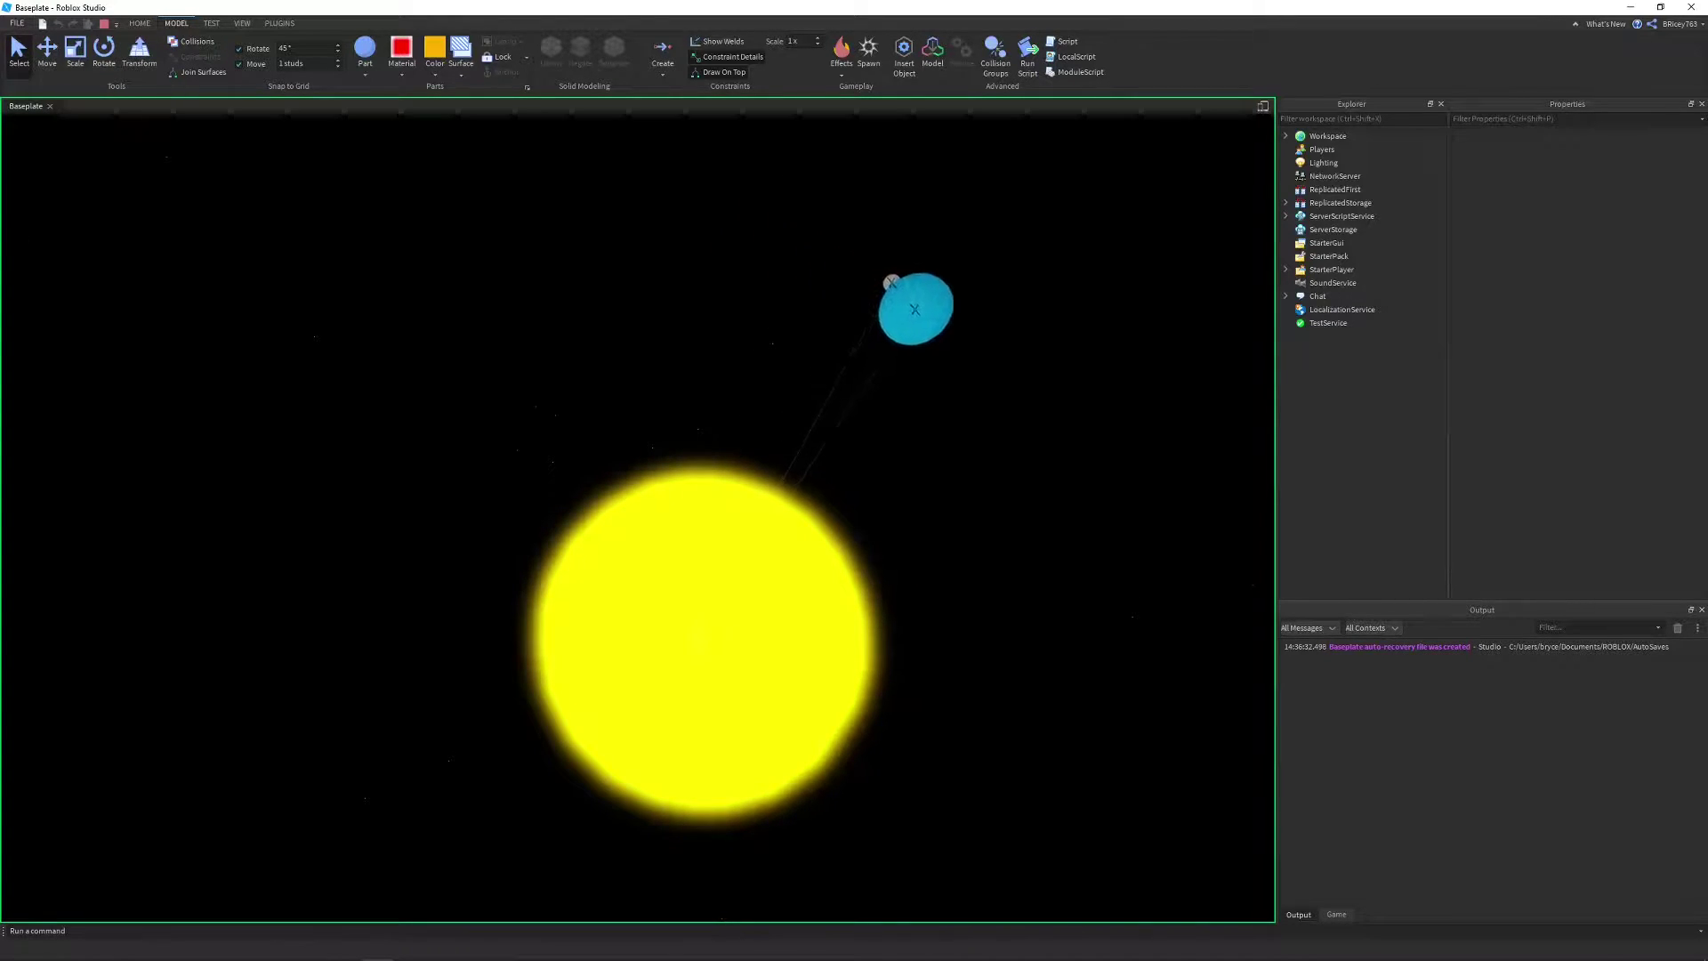
{"action": "key", "text": "d"}
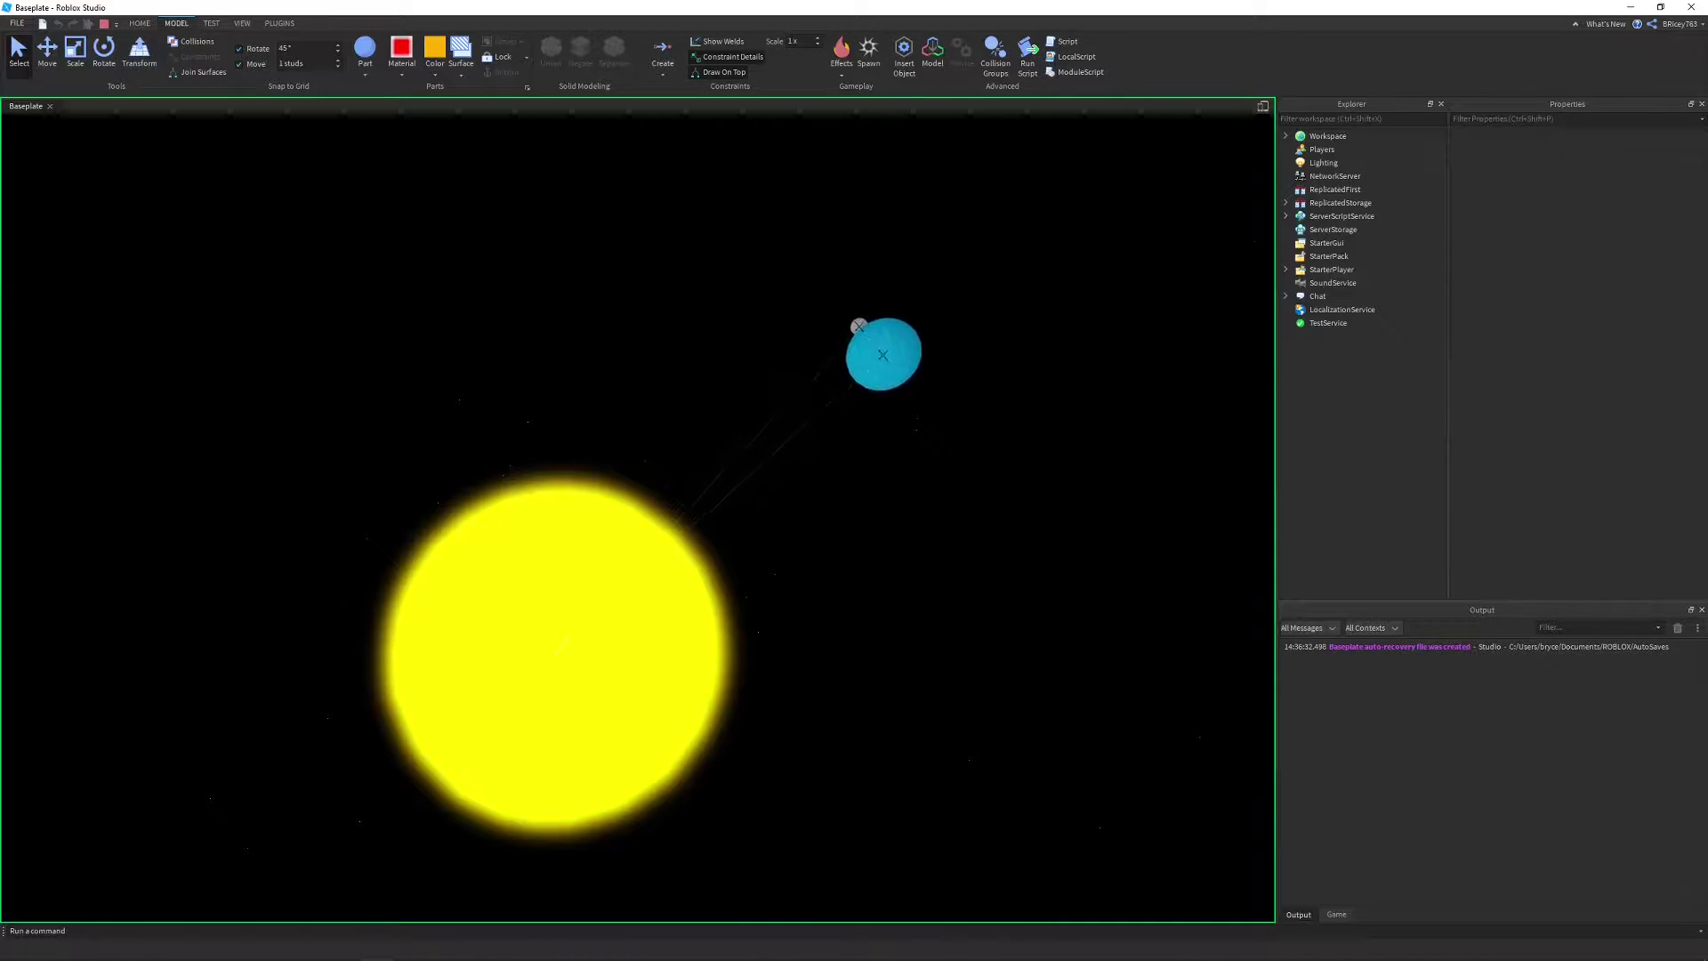
{"action": "right_click_drag", "start_coordinate": [638, 516], "coordinate": [508, 509]}
{"action": "key", "text": "d"}
{"action": "key", "text": "d"}
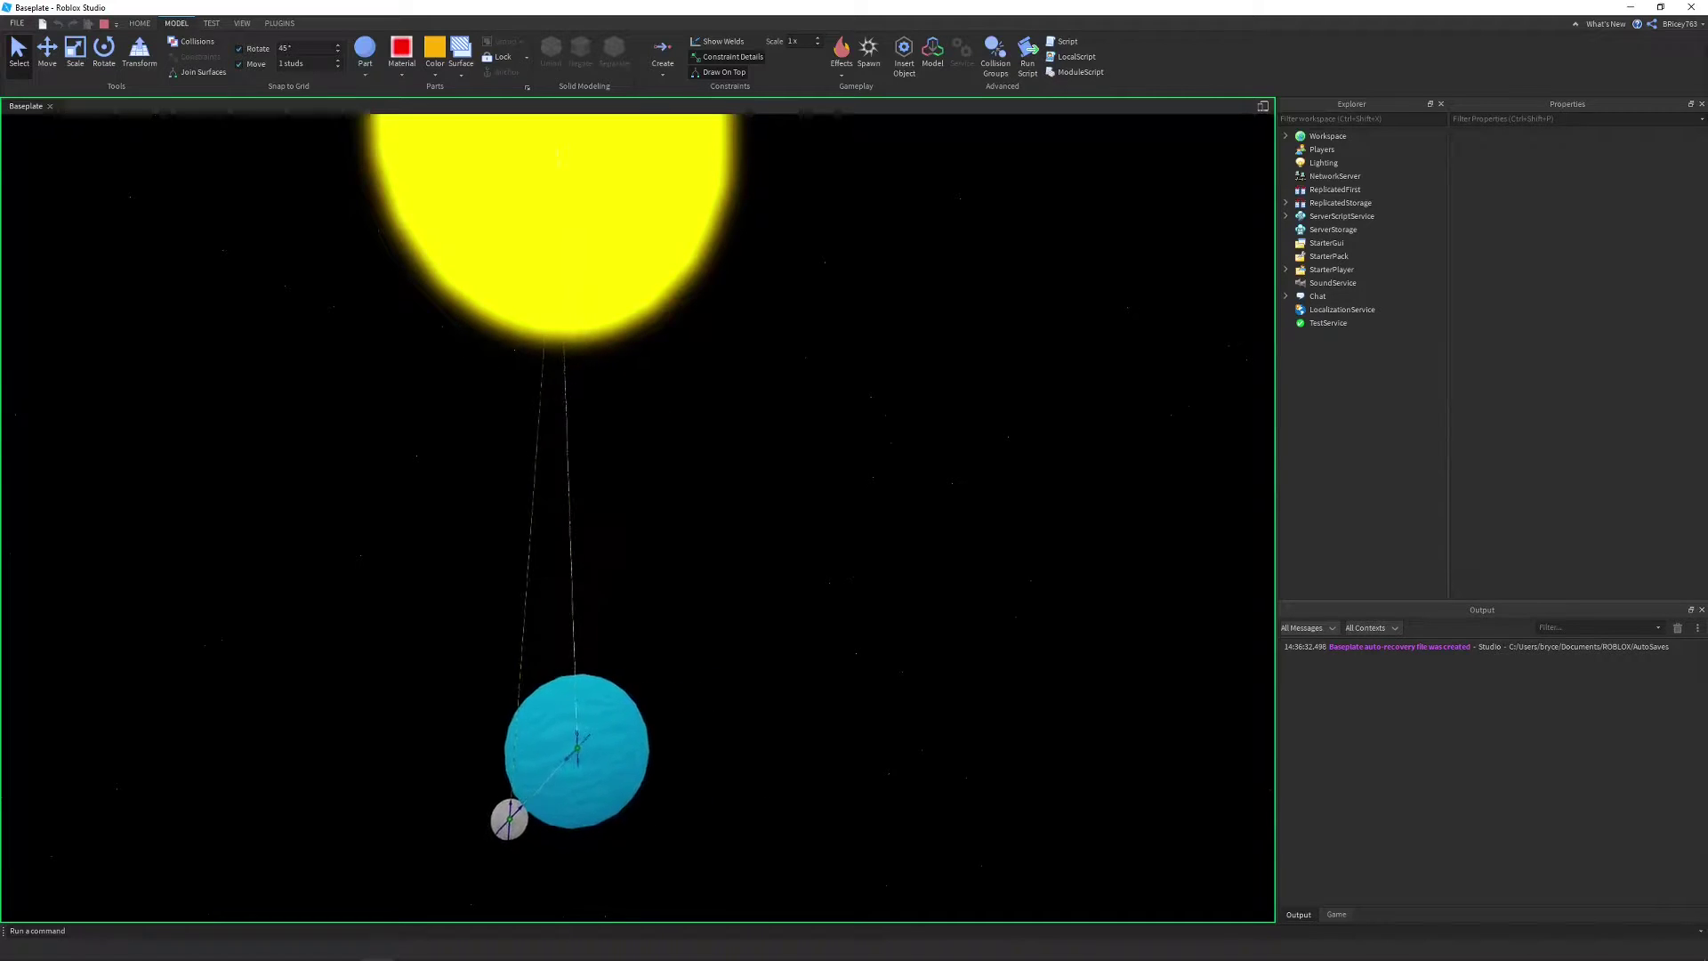
{"action": "right_click_drag", "start_coordinate": [637, 516], "coordinate": [774, 489]}
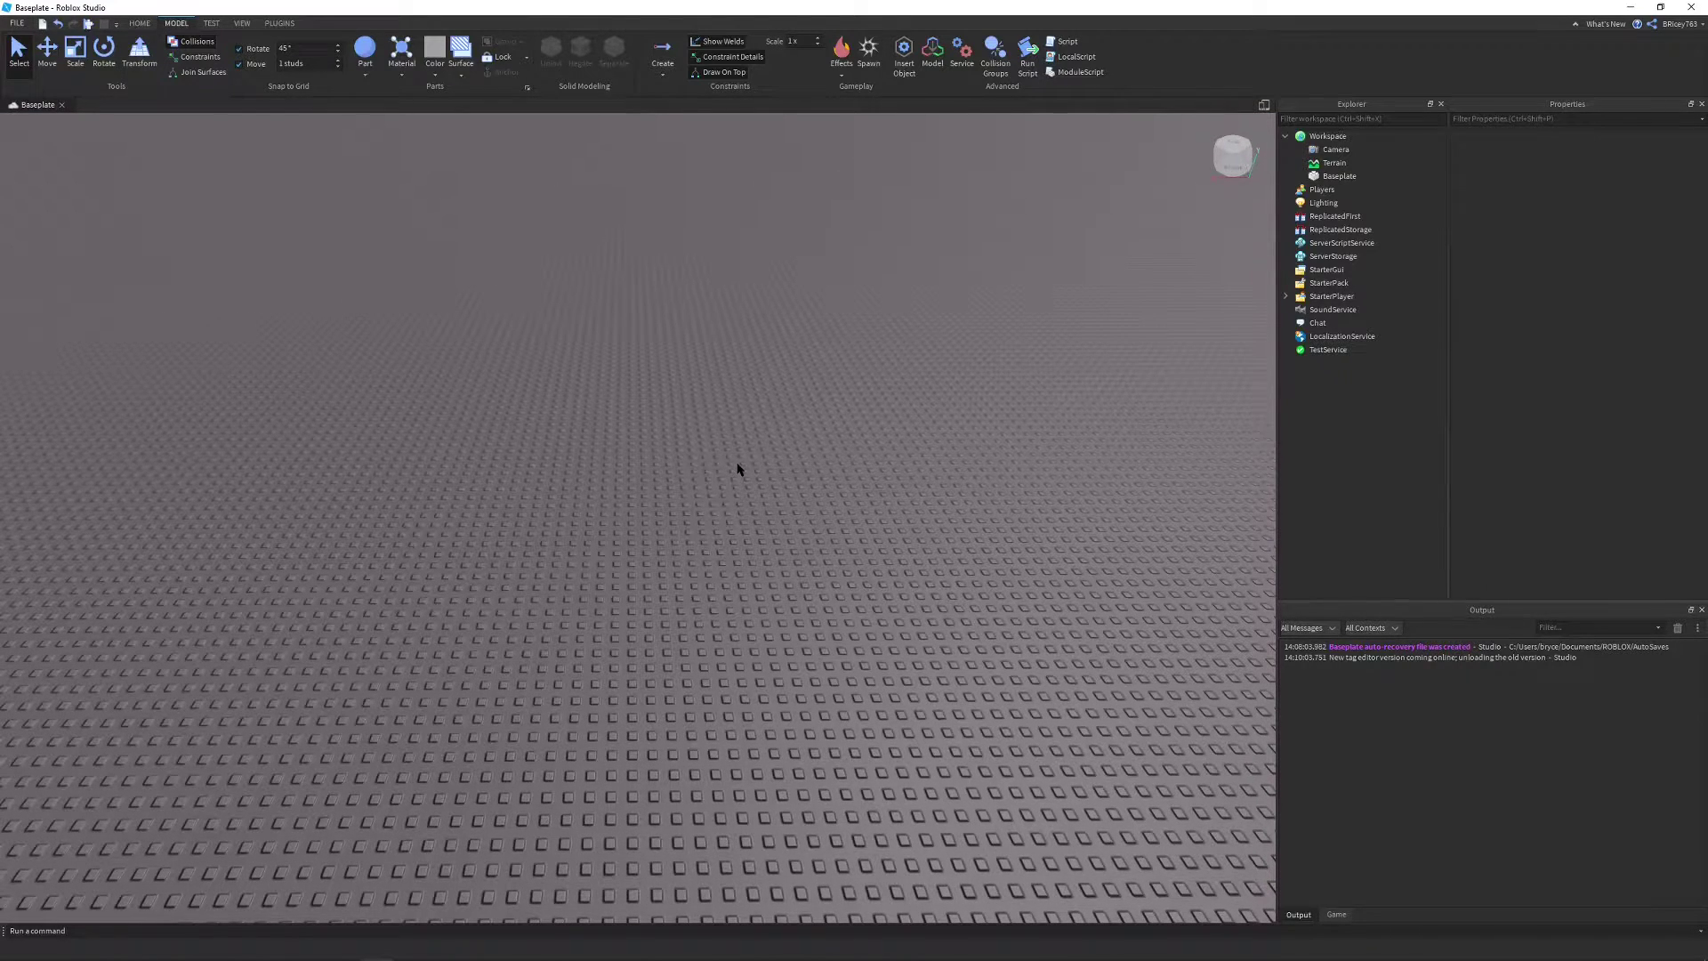
- Insert a block part and place it on the baseplate at position -5, 0.5, 4
{"action": "scroll", "coordinate": [738, 466], "scroll_direction": "up", "scroll_amount": 10}
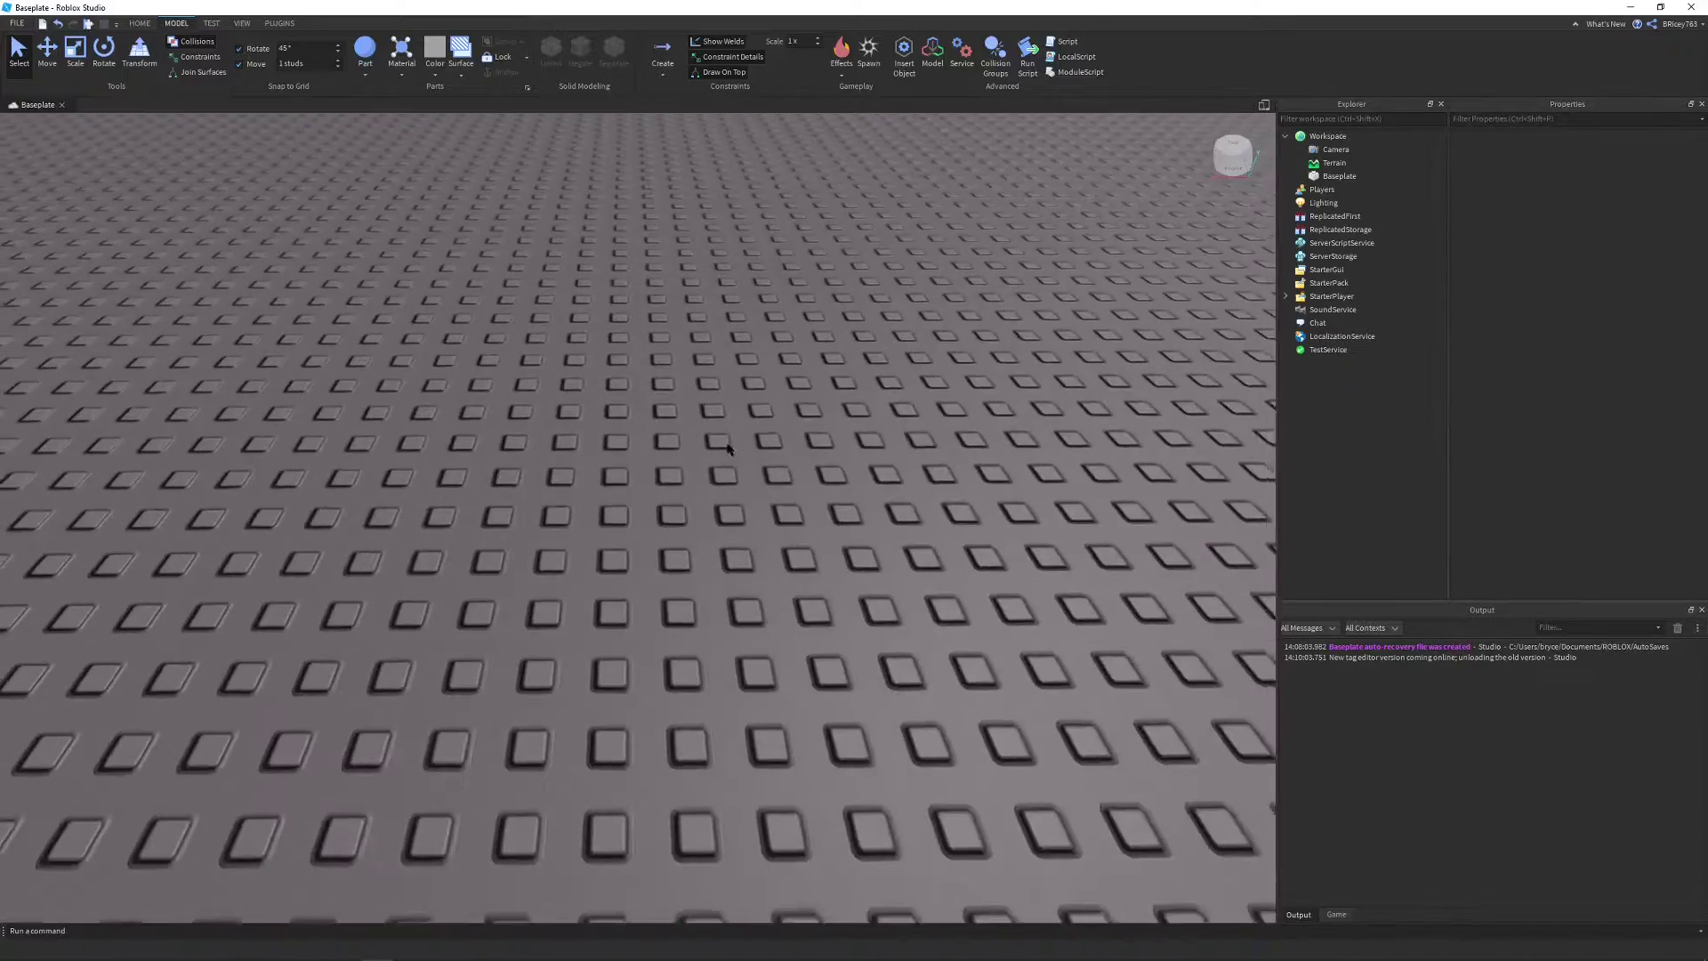
{"action": "scroll", "coordinate": [710, 422], "scroll_direction": "down", "scroll_amount": 3}
{"action": "left_click", "coordinate": [381, 91]}
{"action": "left_click_drag", "start_coordinate": [668, 538], "coordinate": [743, 420]}
{"action": "scroll", "coordinate": [765, 410], "scroll_direction": "down", "scroll_amount": 5}
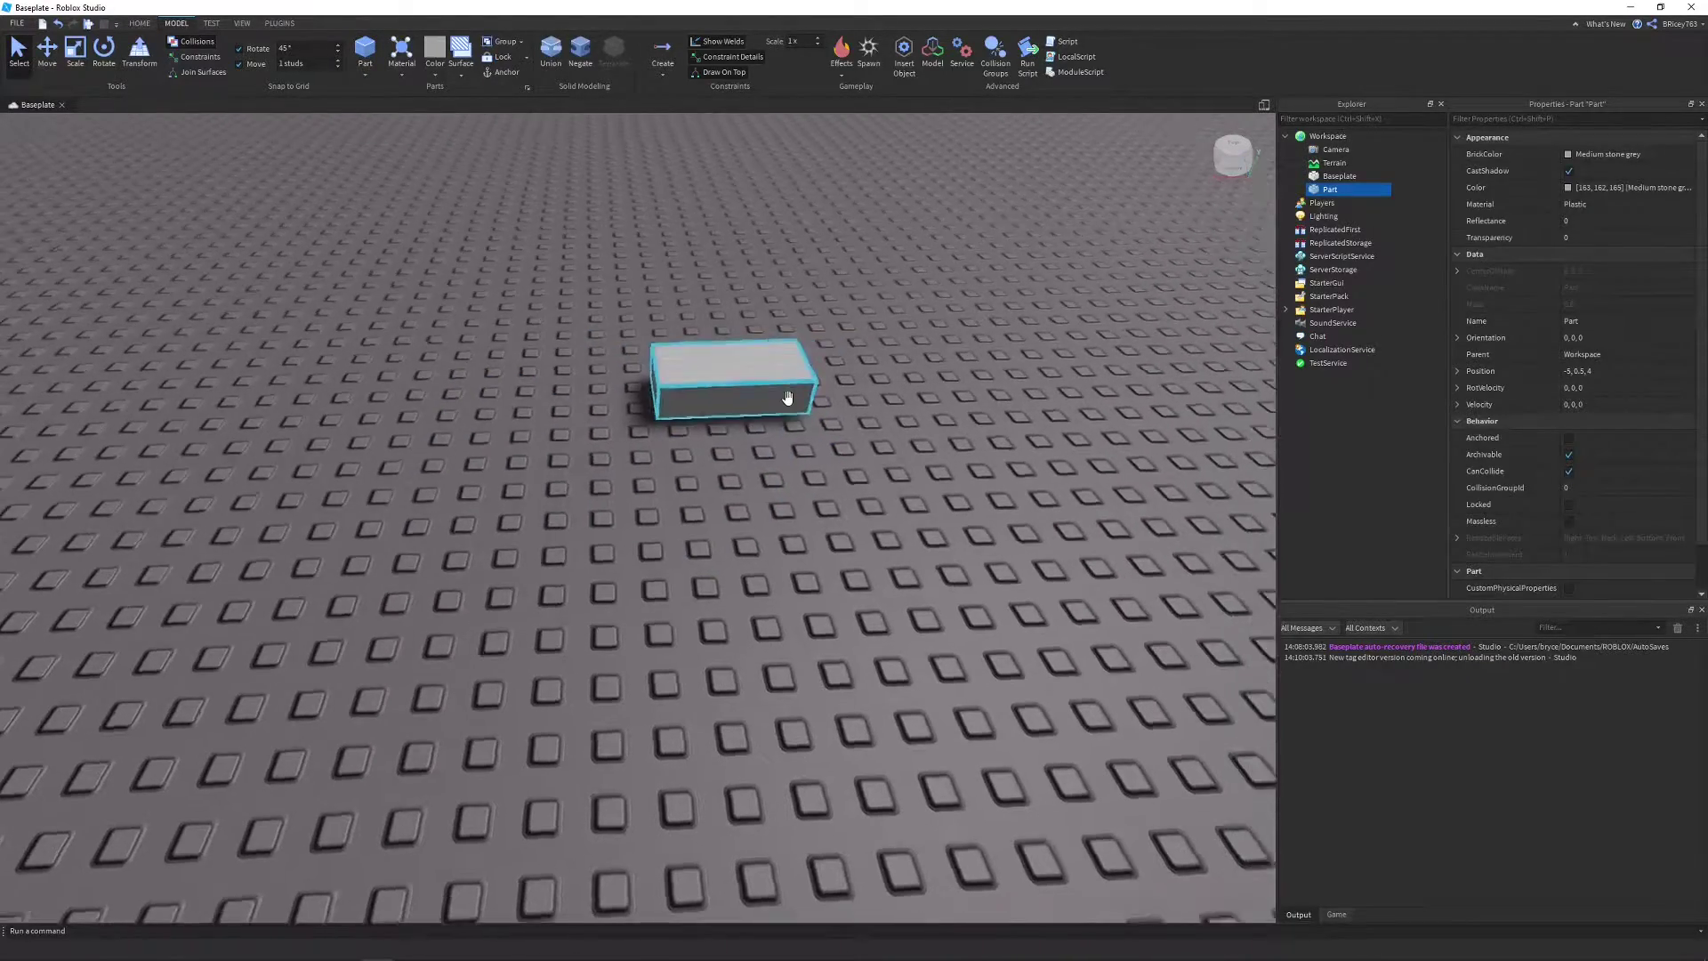
- Duplicate the block, move the copy along Z to -8 and lower it onto the baseplate
{"action": "key", "text": "ctrl+d"}
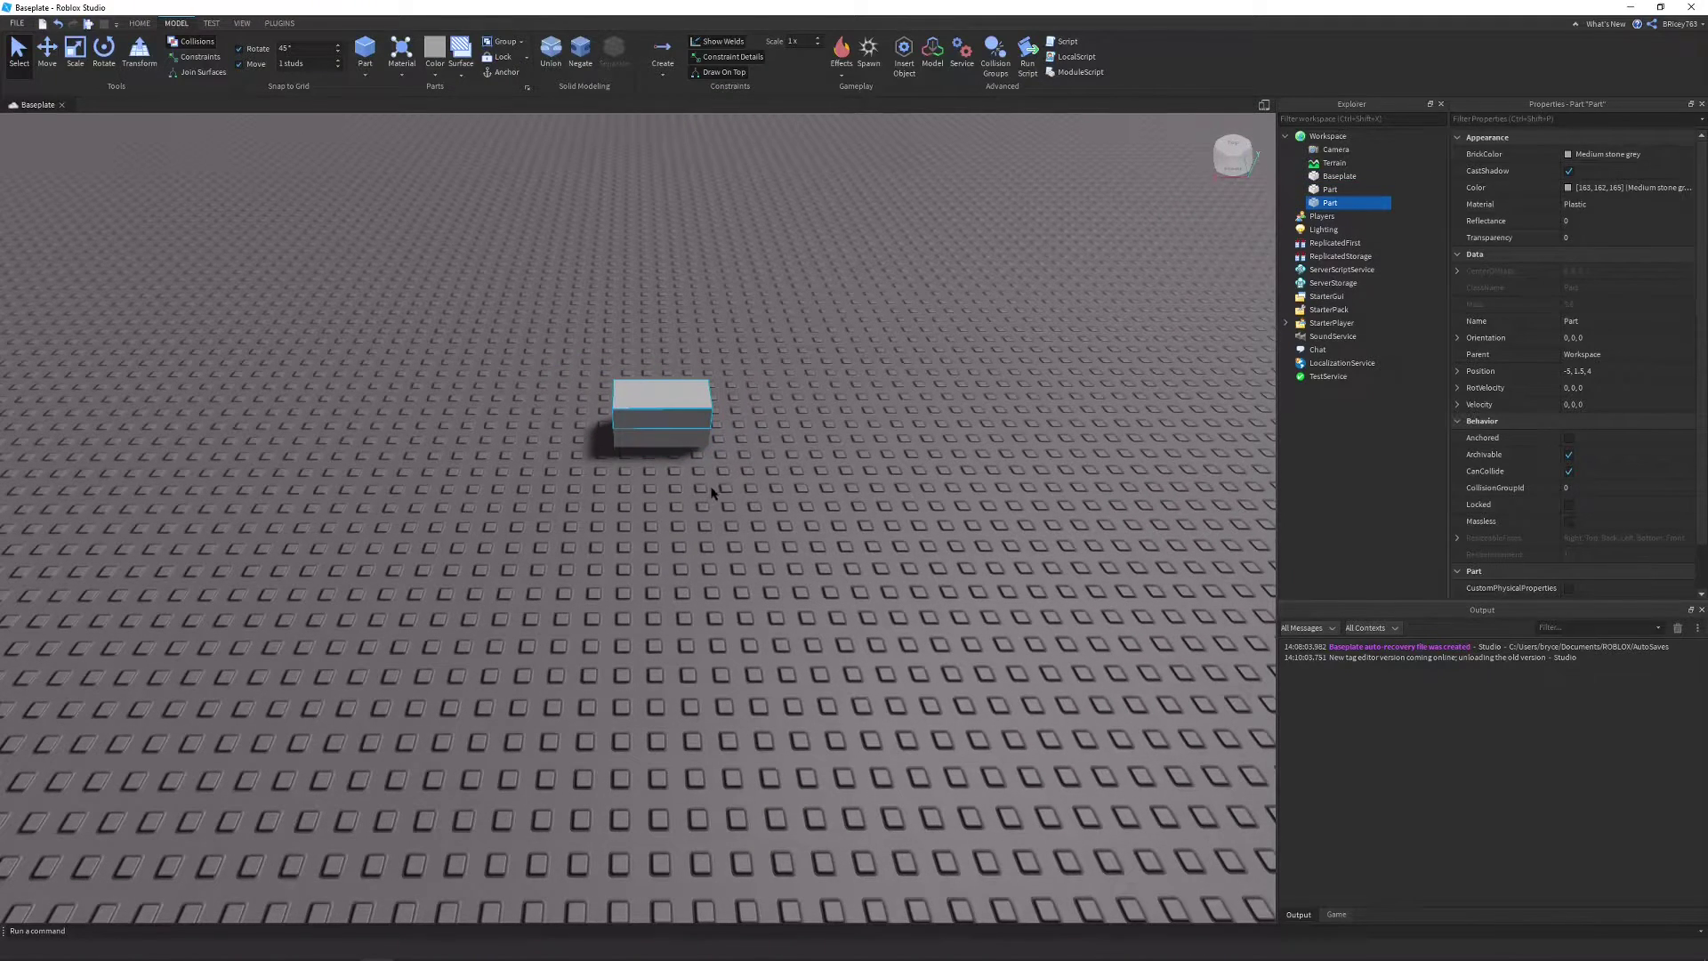
{"action": "left_click_drag", "start_coordinate": [664, 488], "coordinate": [690, 815]}
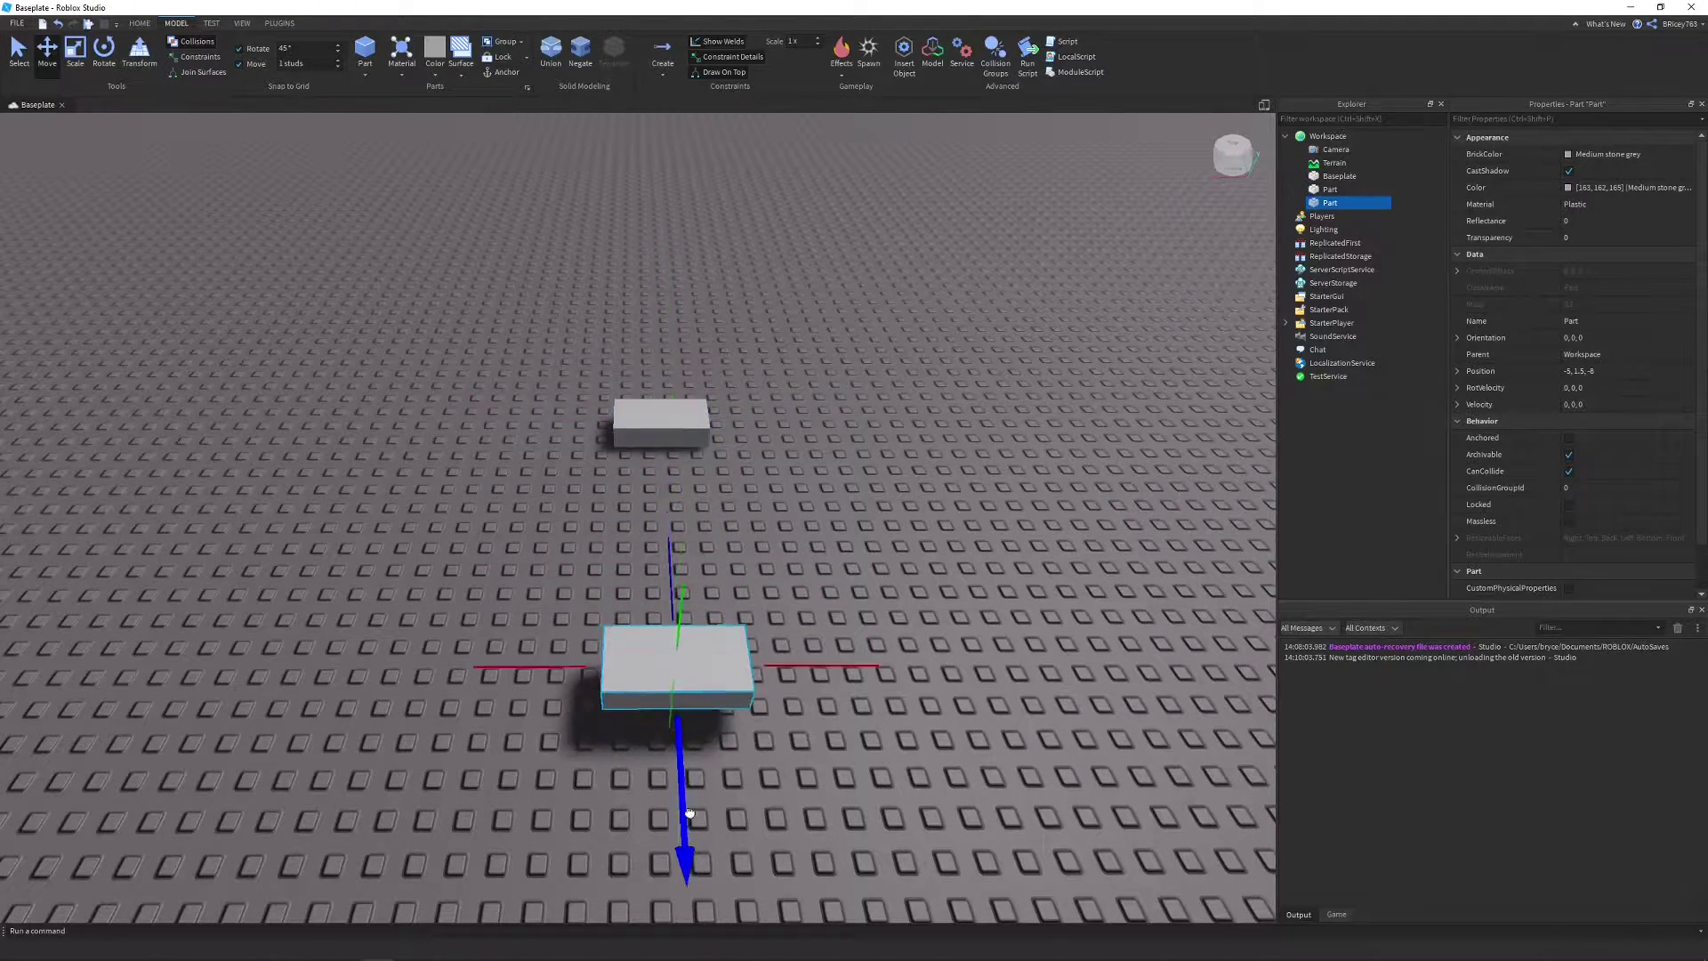
{"action": "right_click_drag", "start_coordinate": [887, 434], "coordinate": [834, 476]}
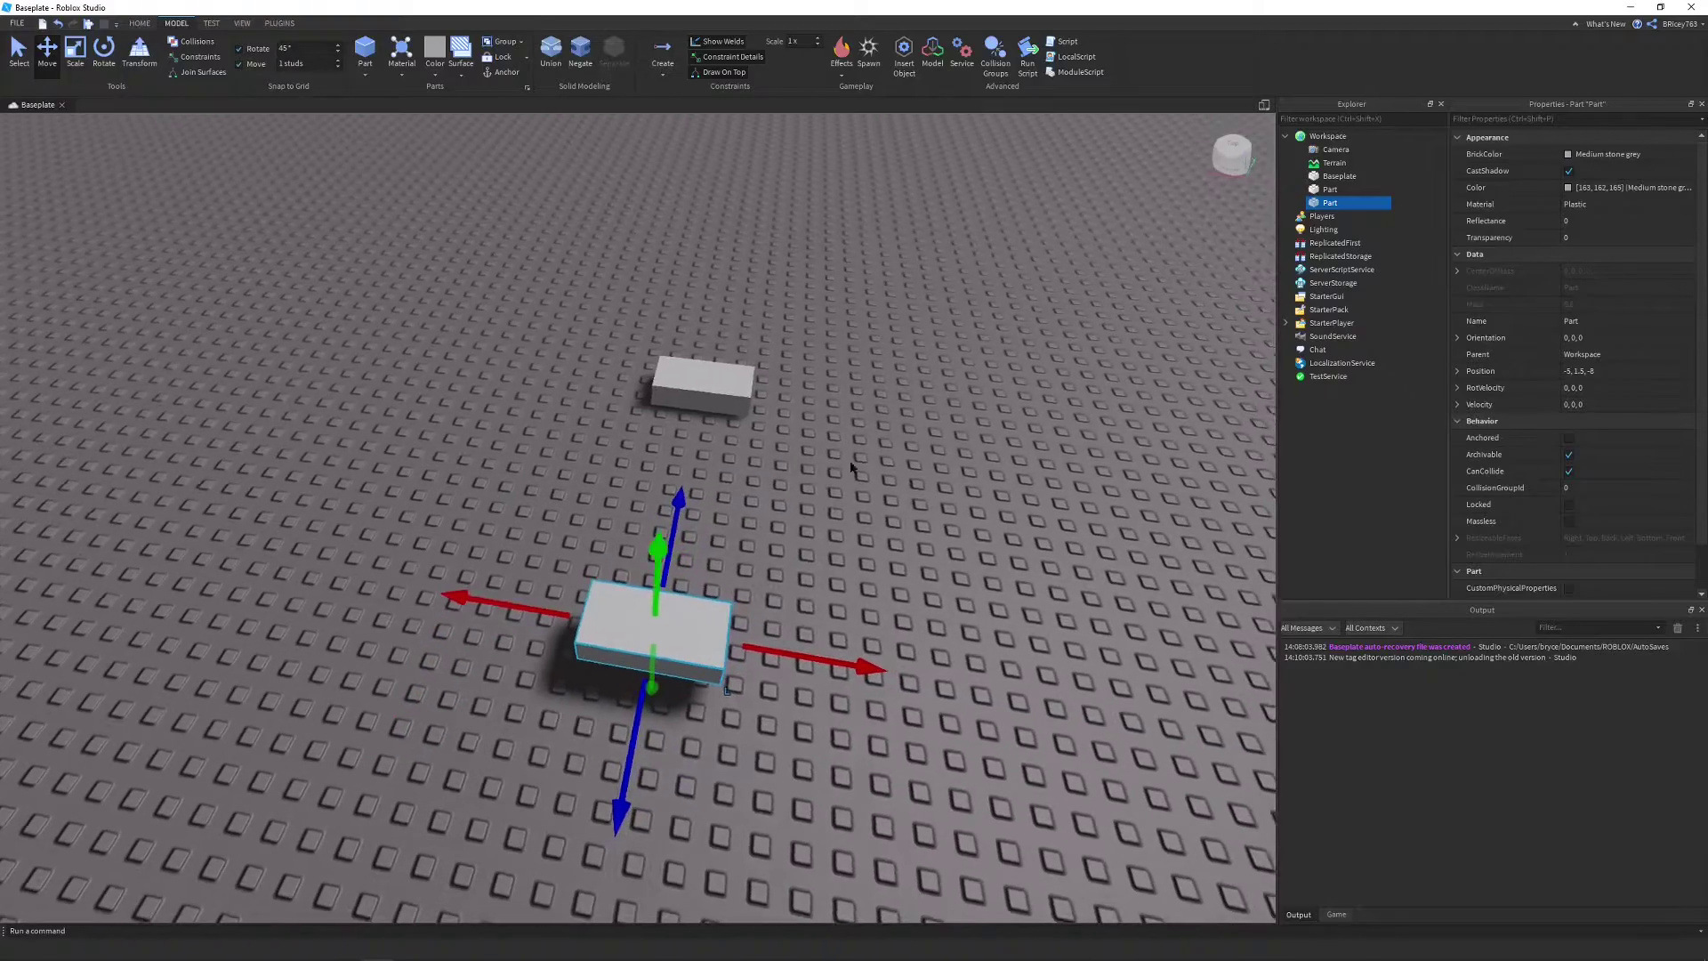
{"action": "left_click_drag", "start_coordinate": [675, 590], "coordinate": [674, 614]}
- Create a Line Force constraint from the inner side face of the first block to the facing side of the second block
{"action": "right_click_drag", "start_coordinate": [884, 356], "coordinate": [887, 454]}
{"action": "scroll", "coordinate": [886, 452], "scroll_direction": "up", "scroll_amount": 1}
{"action": "left_click", "coordinate": [945, 510]}
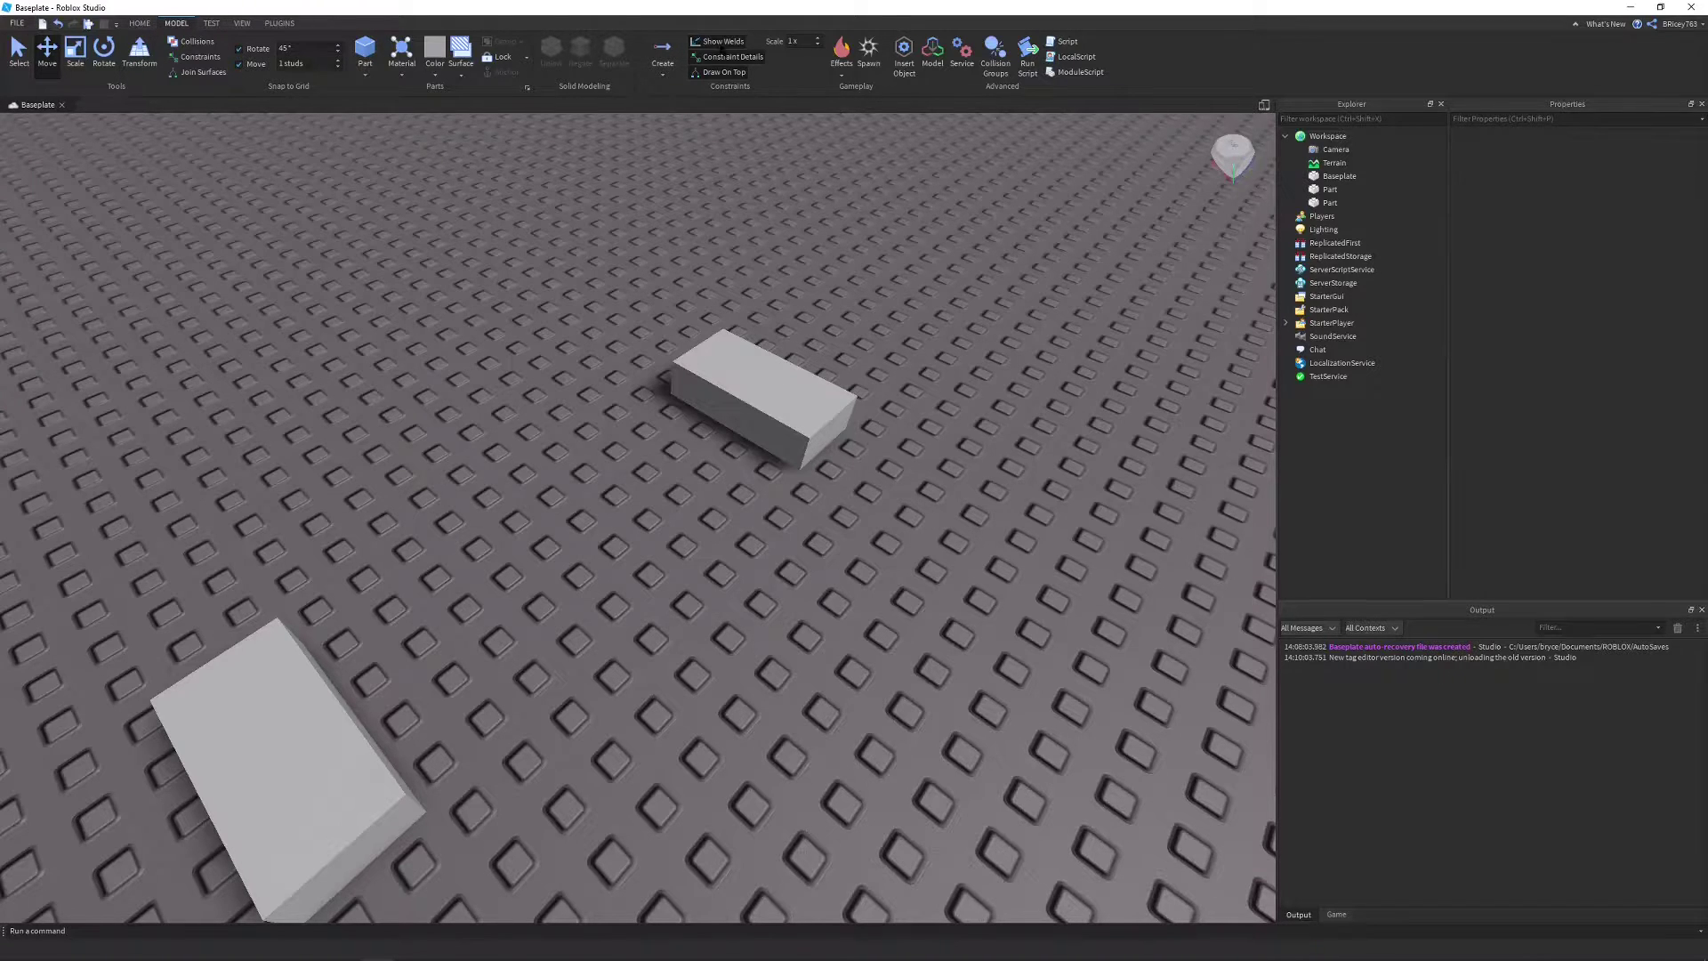
{"action": "left_click", "coordinate": [669, 78]}
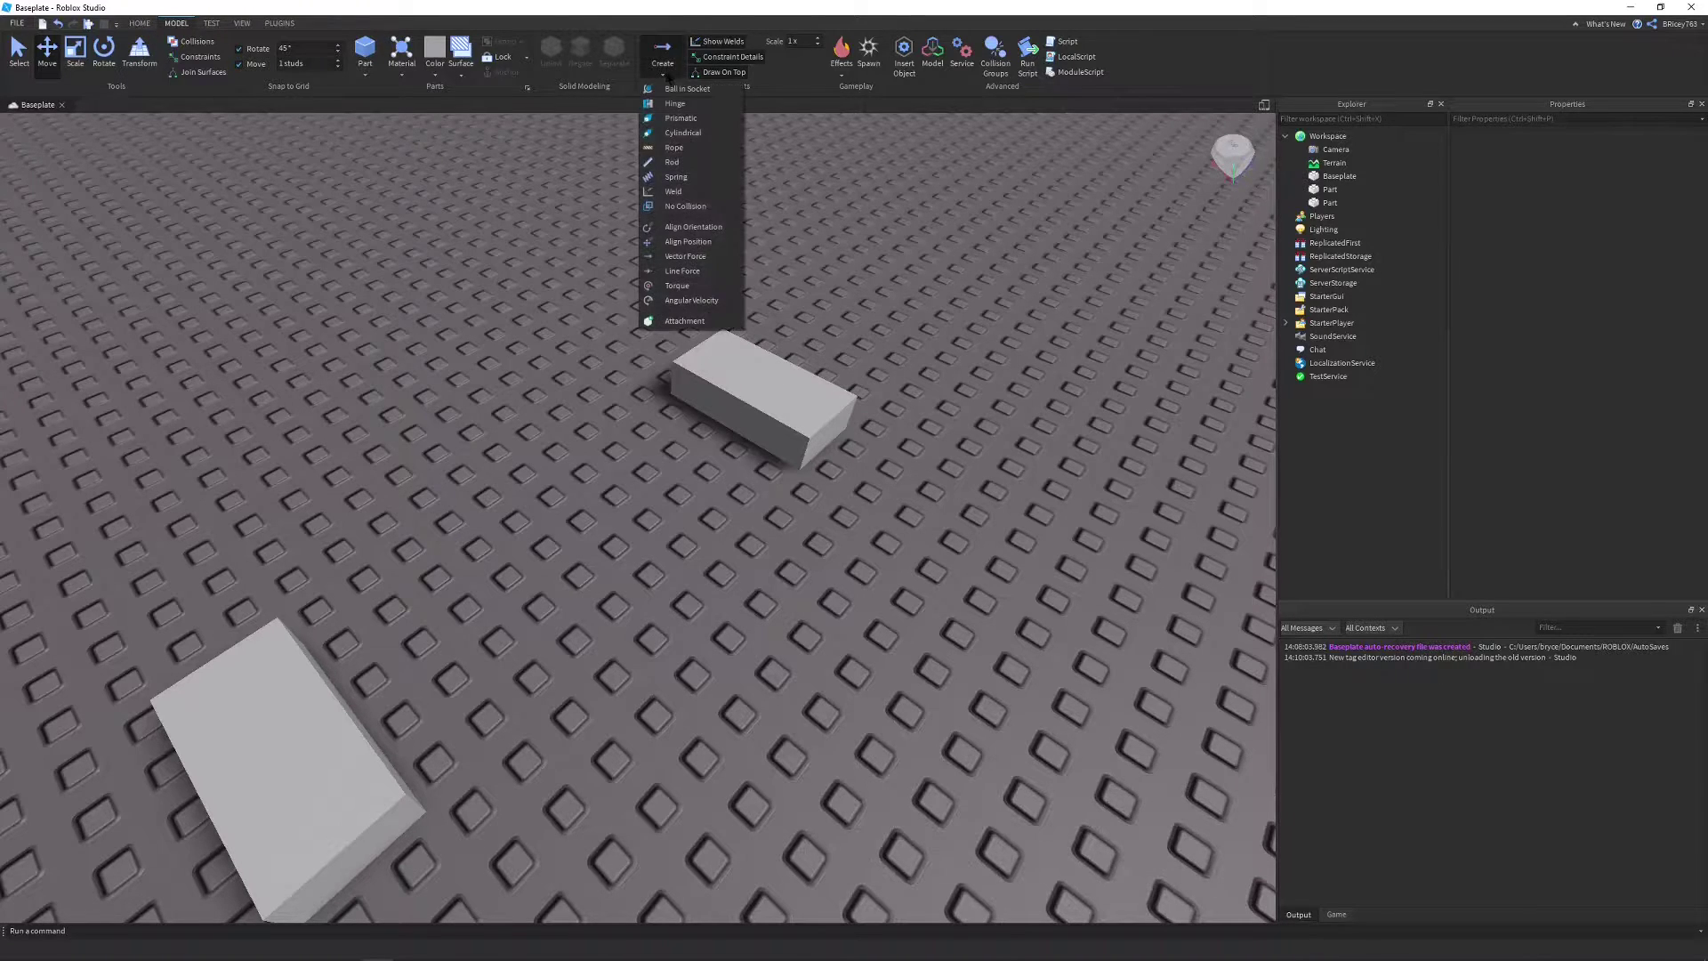
{"action": "left_click", "coordinate": [681, 277]}
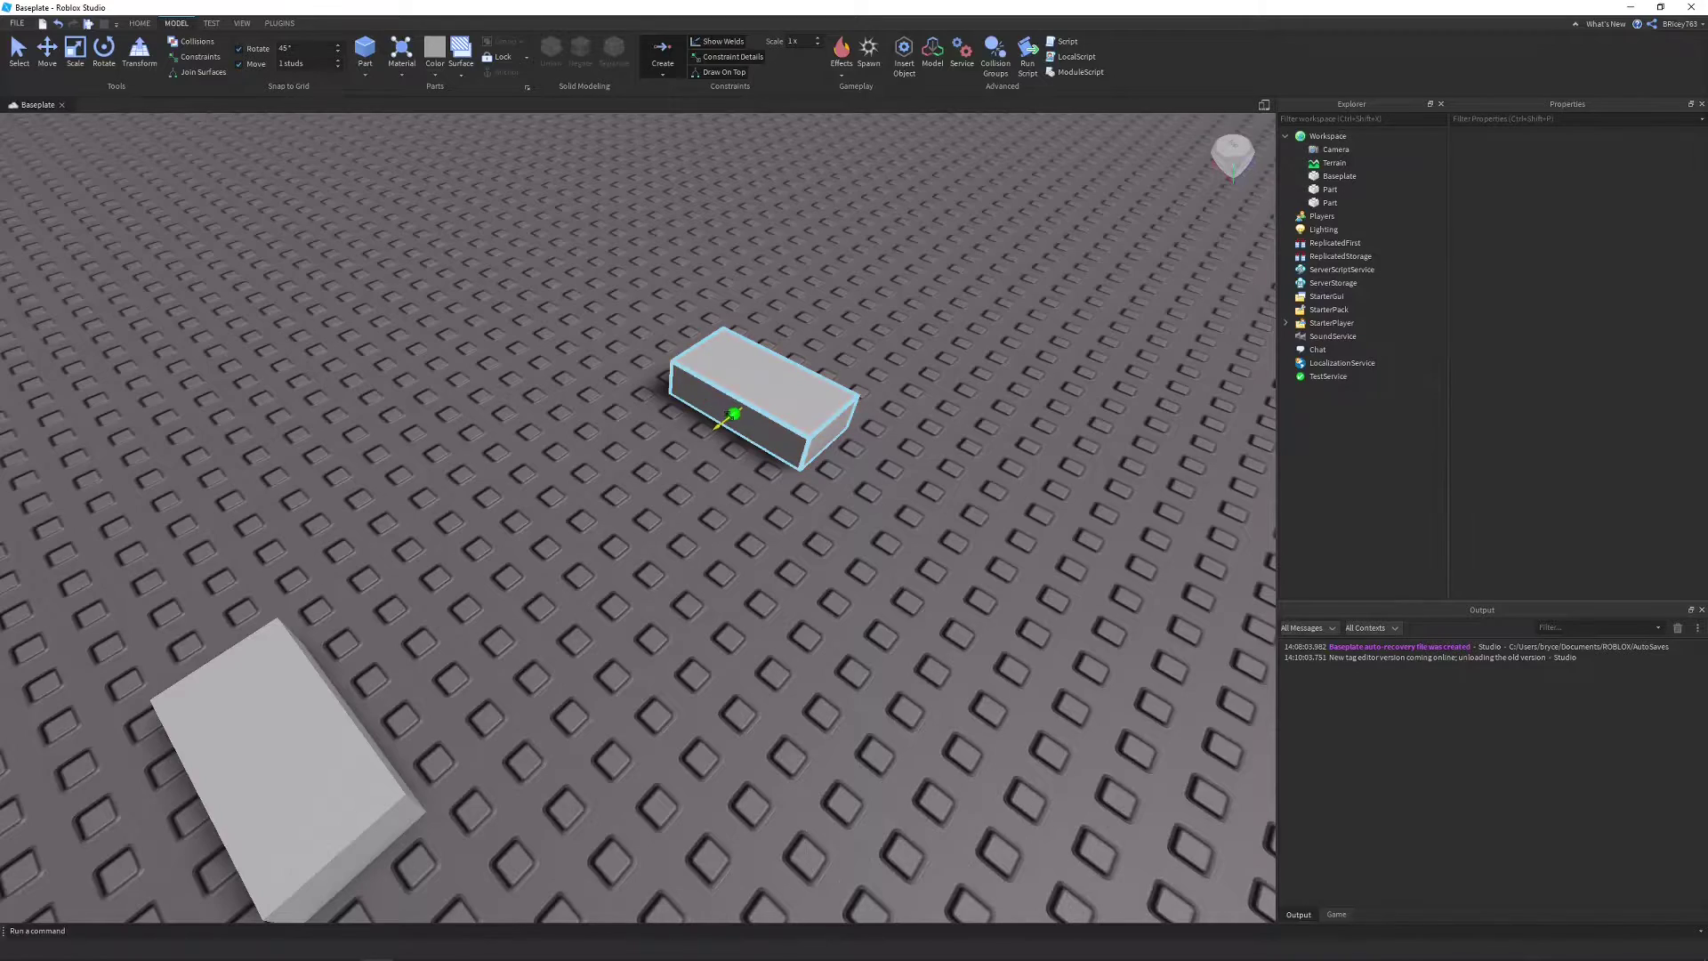
{"action": "left_click", "coordinate": [734, 415]}
{"action": "right_click_drag", "start_coordinate": [737, 416], "coordinate": [761, 374]}
{"action": "key", "text": "w"}
{"action": "left_click", "coordinate": [1101, 886]}
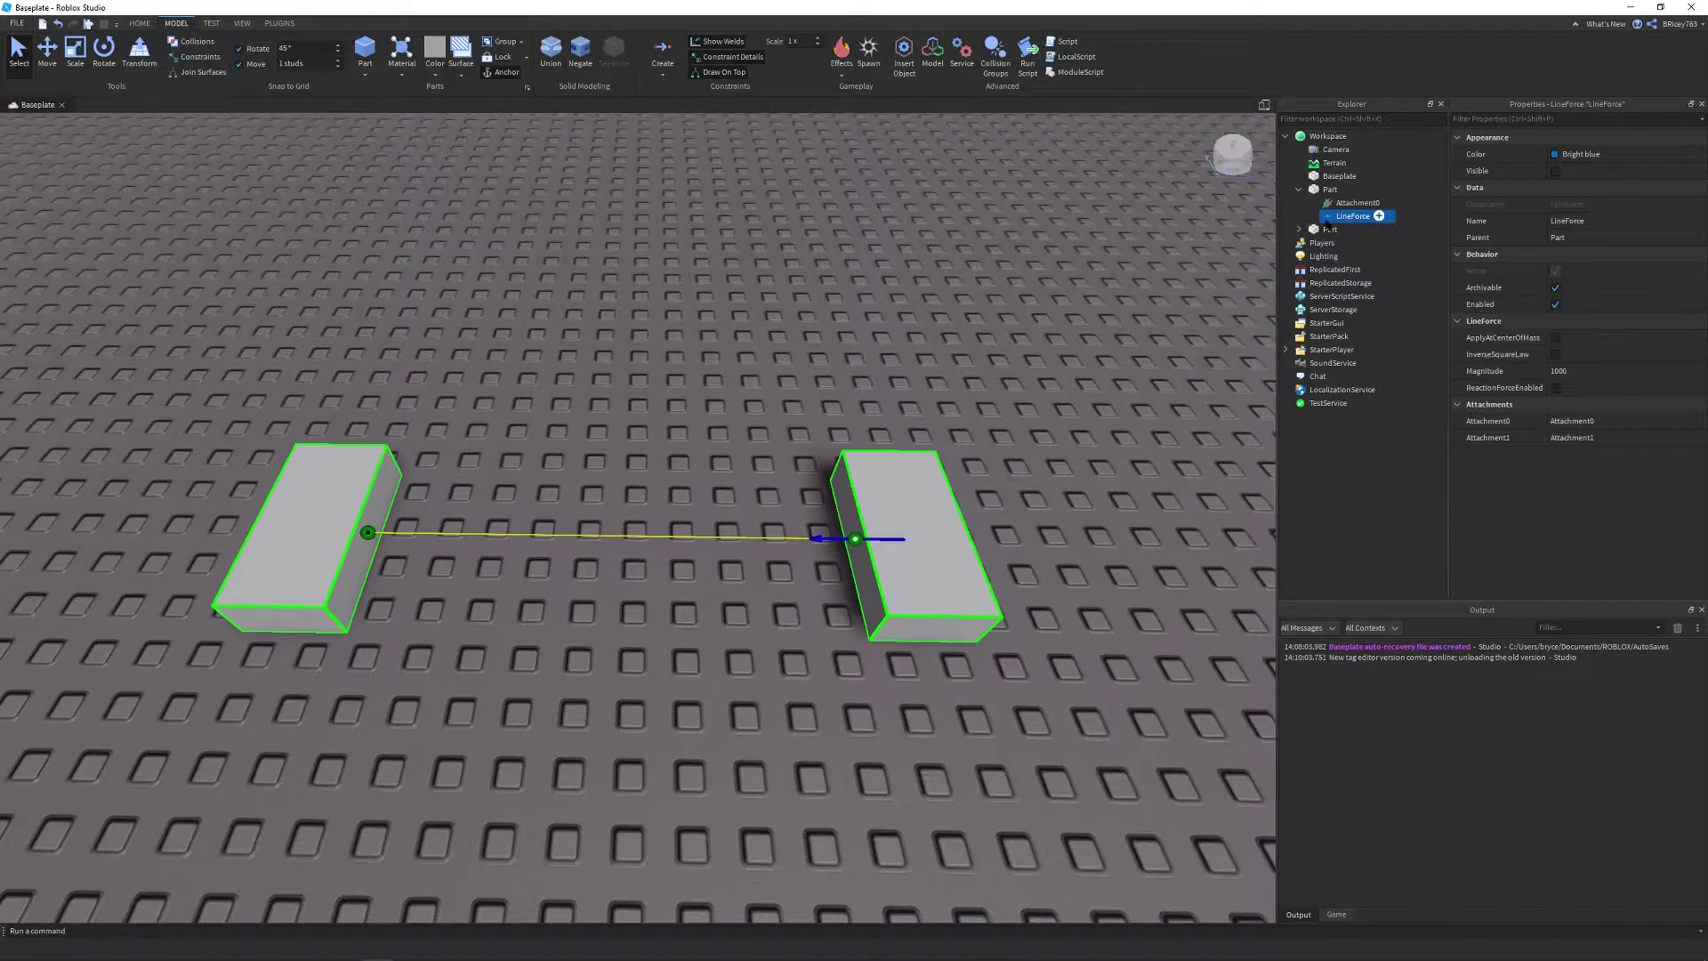
- Run the simulation to test the line force between the two unanchored blocks, and stop it
{"action": "right_click_drag", "start_coordinate": [946, 371], "coordinate": [893, 325]}
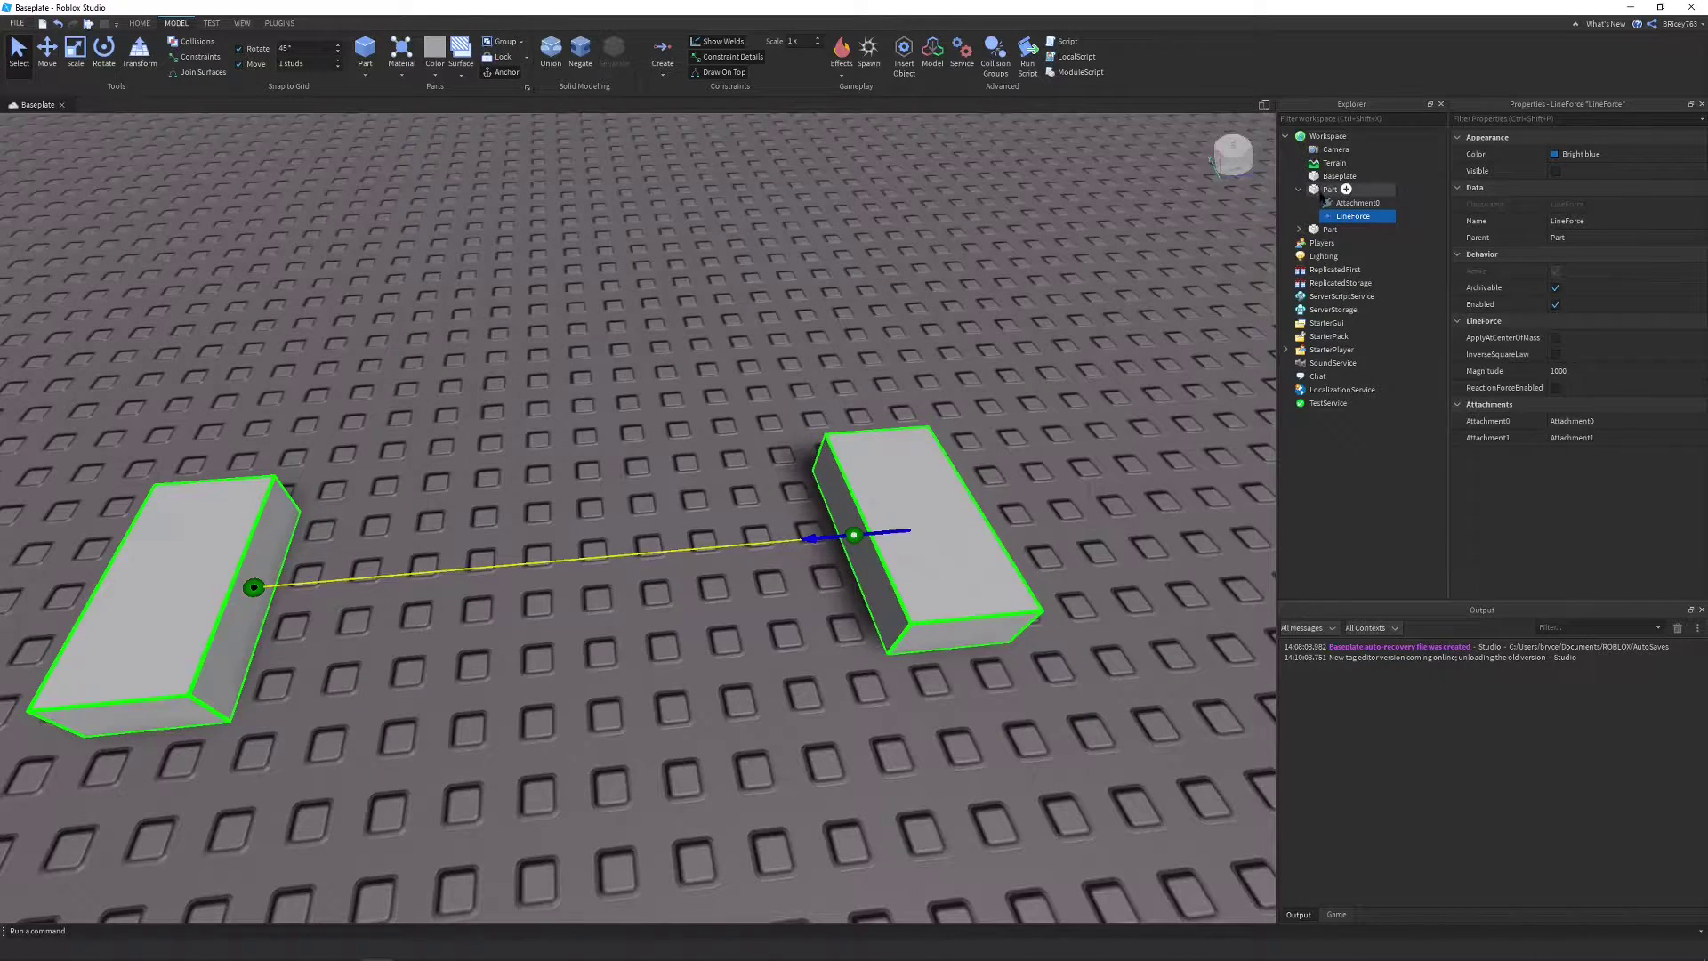
{"action": "left_click", "coordinate": [1328, 190]}
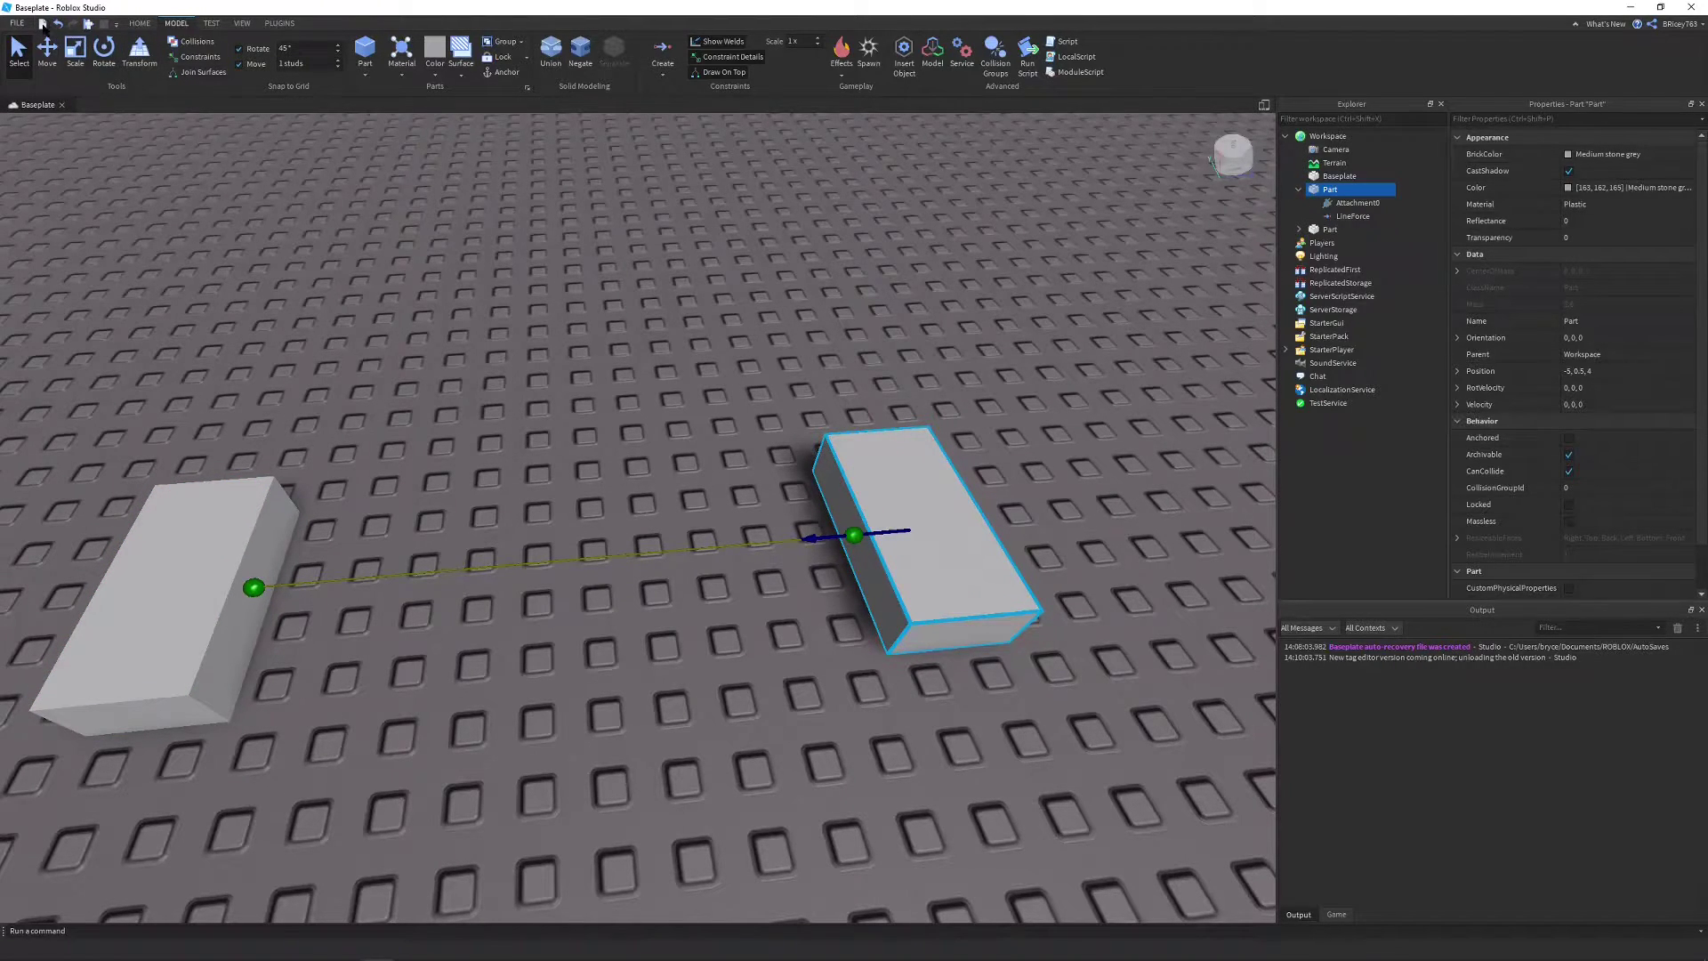
{"action": "left_click", "coordinate": [212, 23]}
{"action": "left_click", "coordinate": [20, 49]}
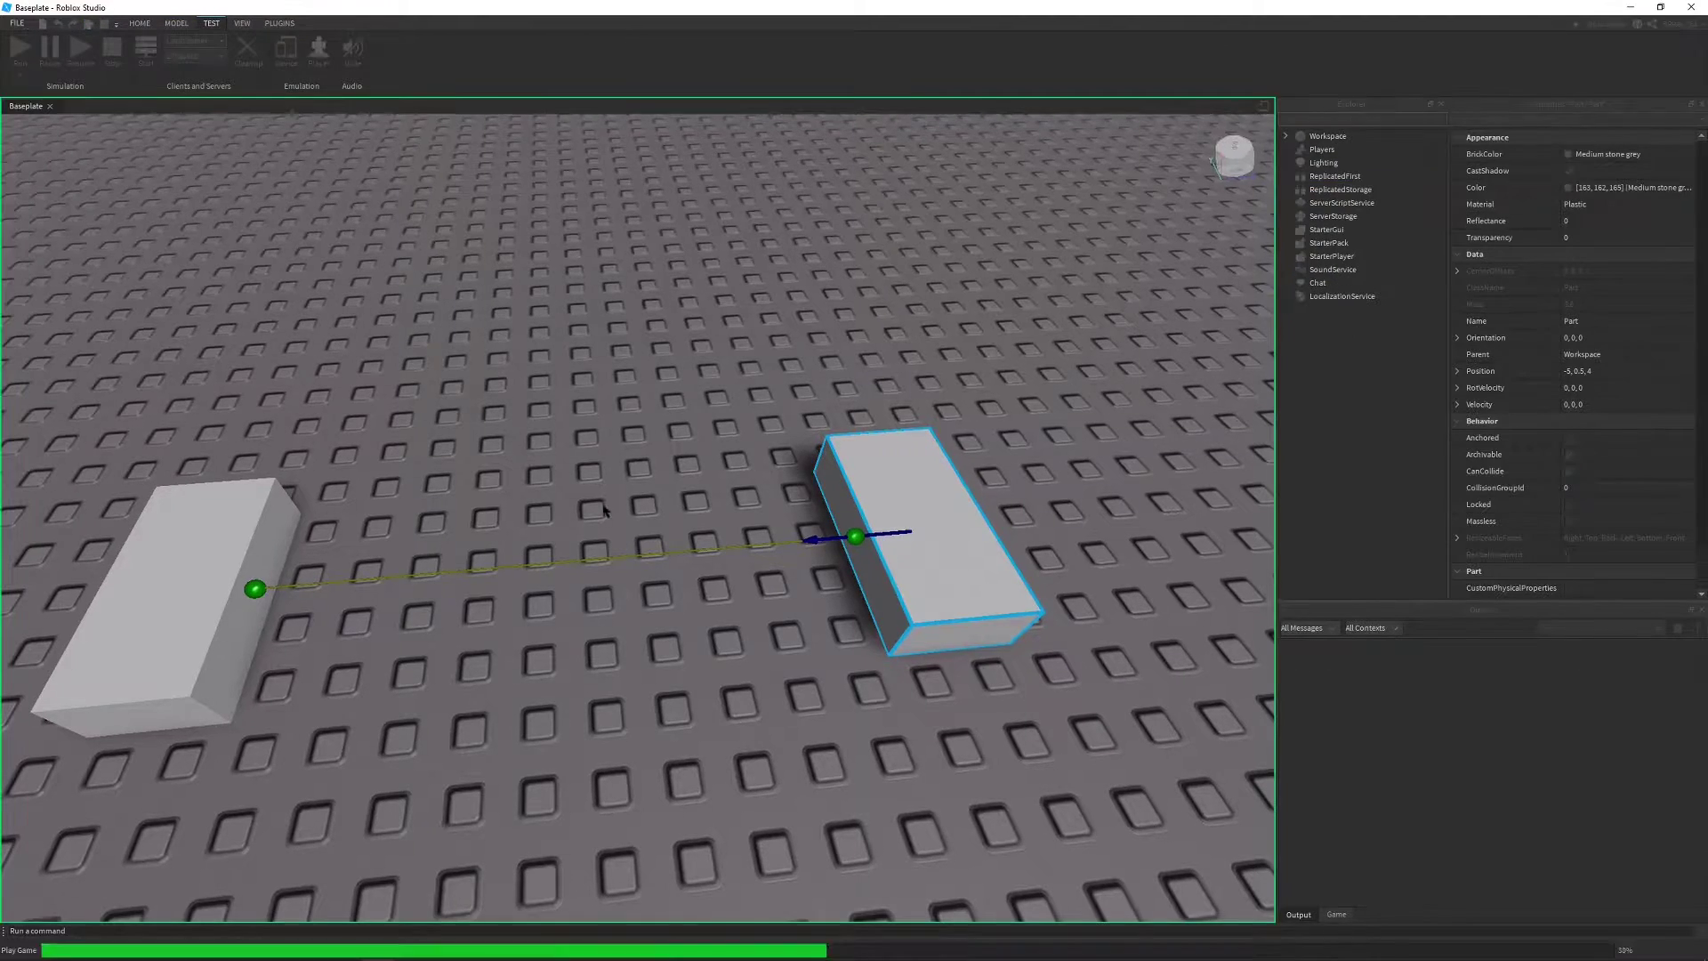
{"action": "right_click_drag", "start_coordinate": [481, 542], "coordinate": [461, 535]}
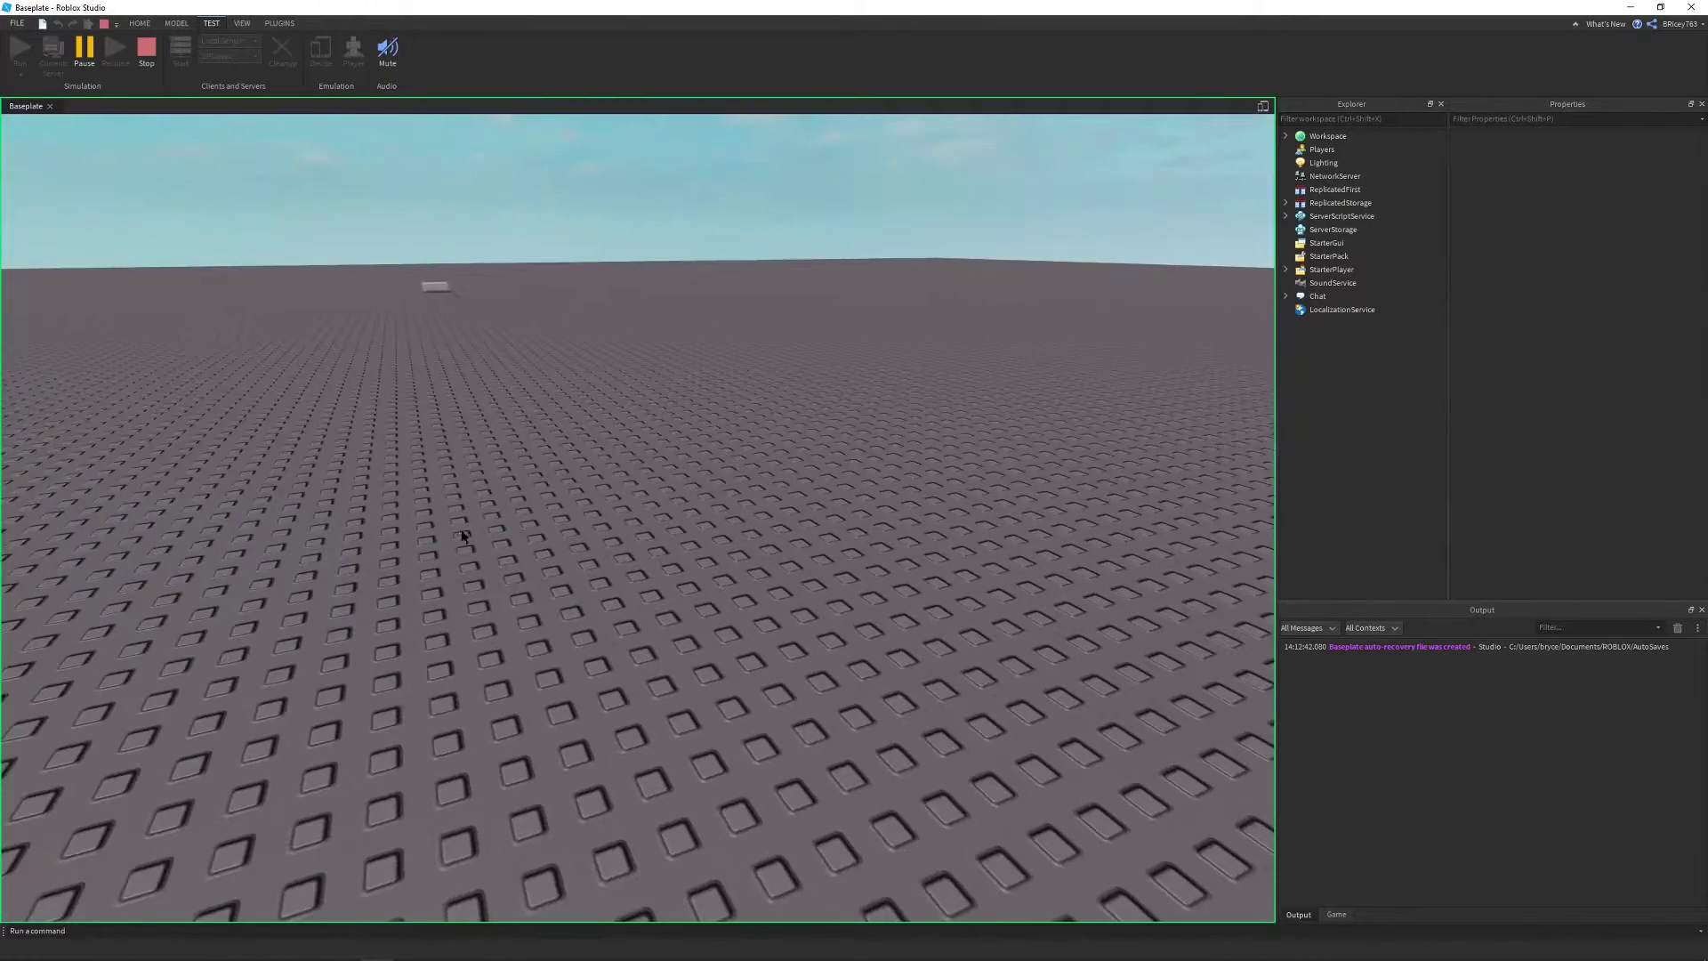
{"action": "left_click", "coordinate": [142, 56]}
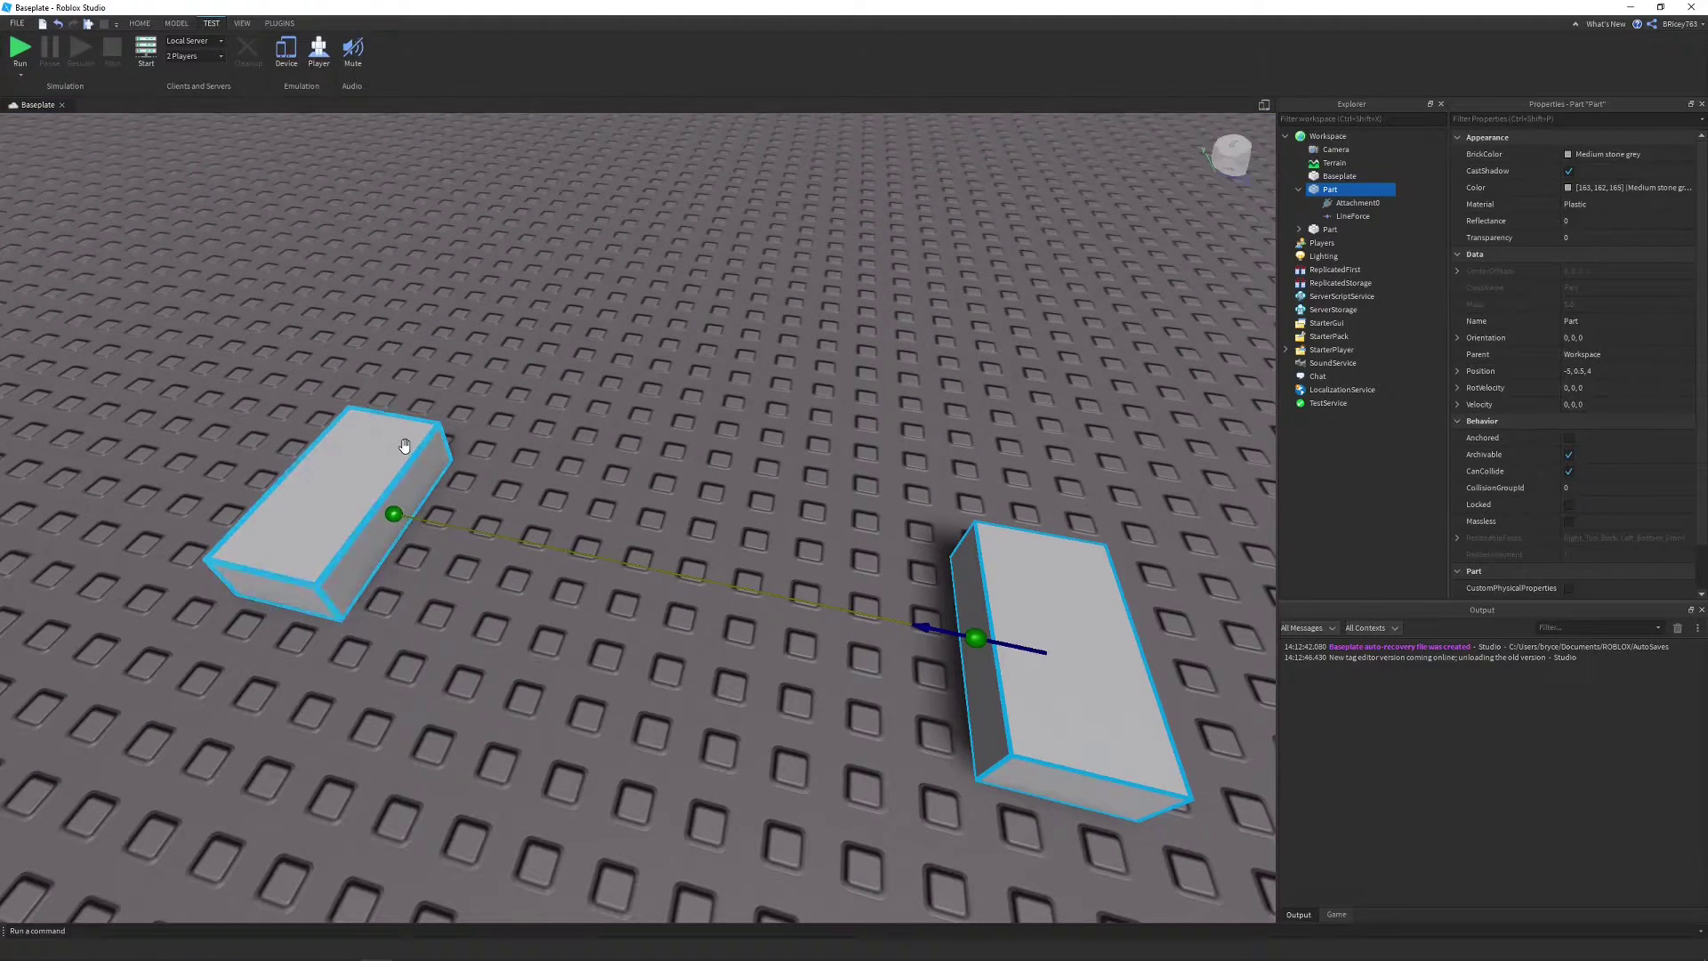
- Anchor the second block, which the line force points to, and run the simulation
{"action": "left_click", "coordinate": [405, 445]}
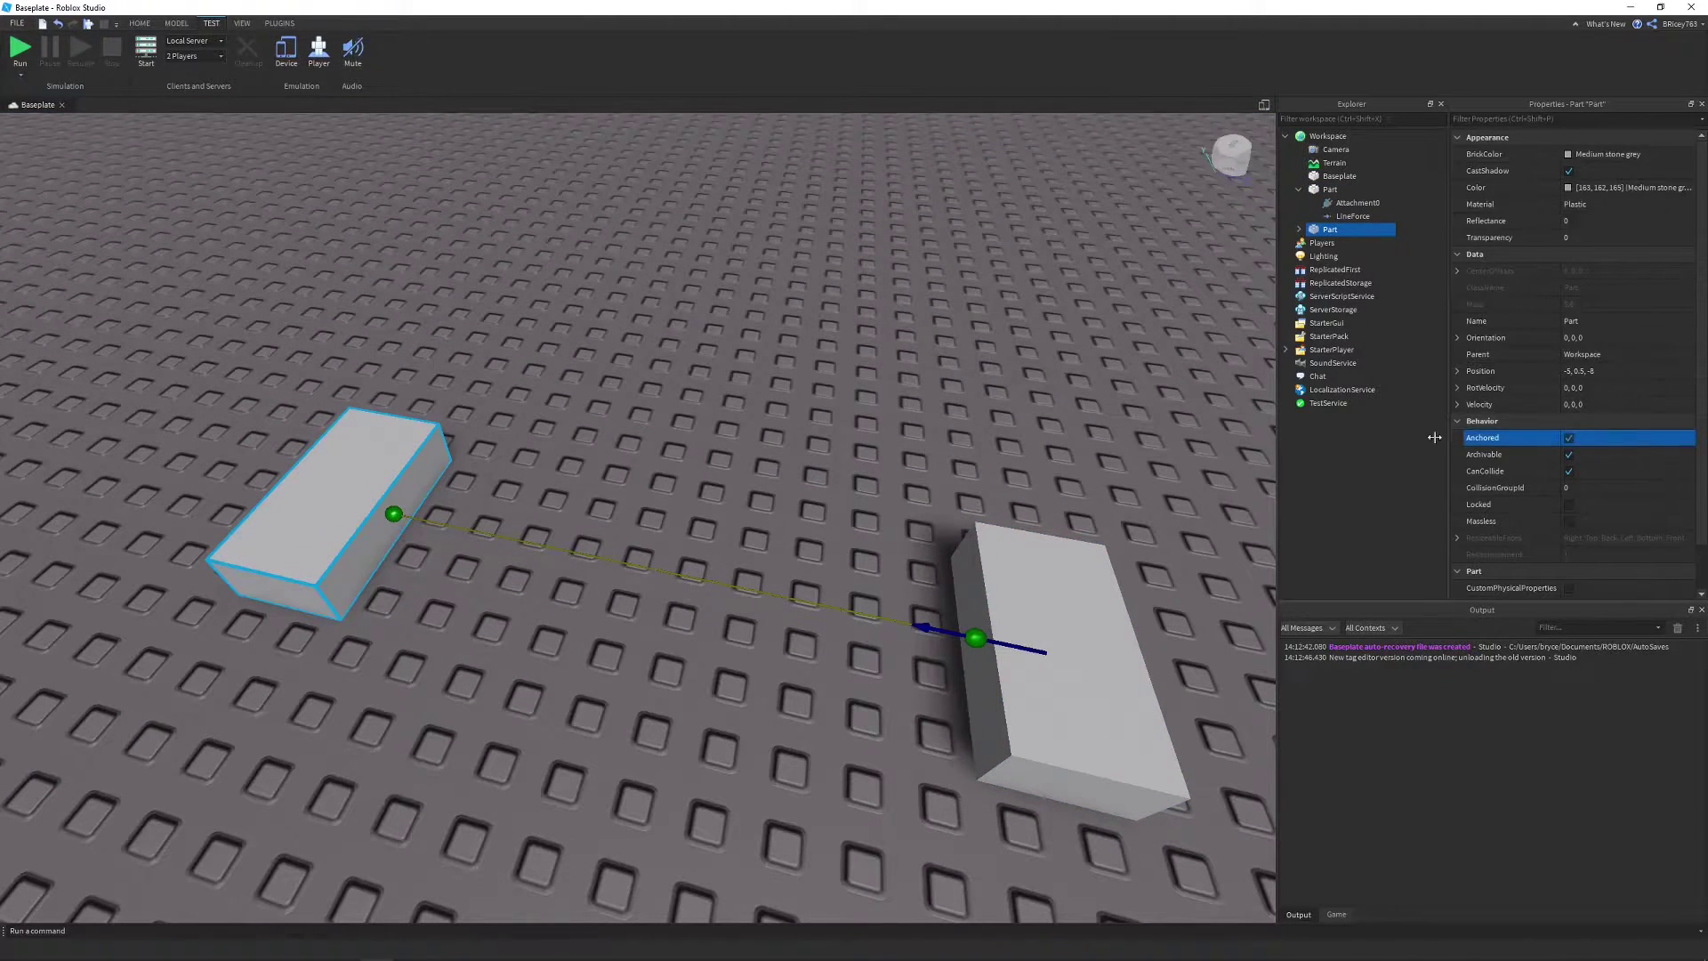
{"action": "left_click", "coordinate": [11, 51]}
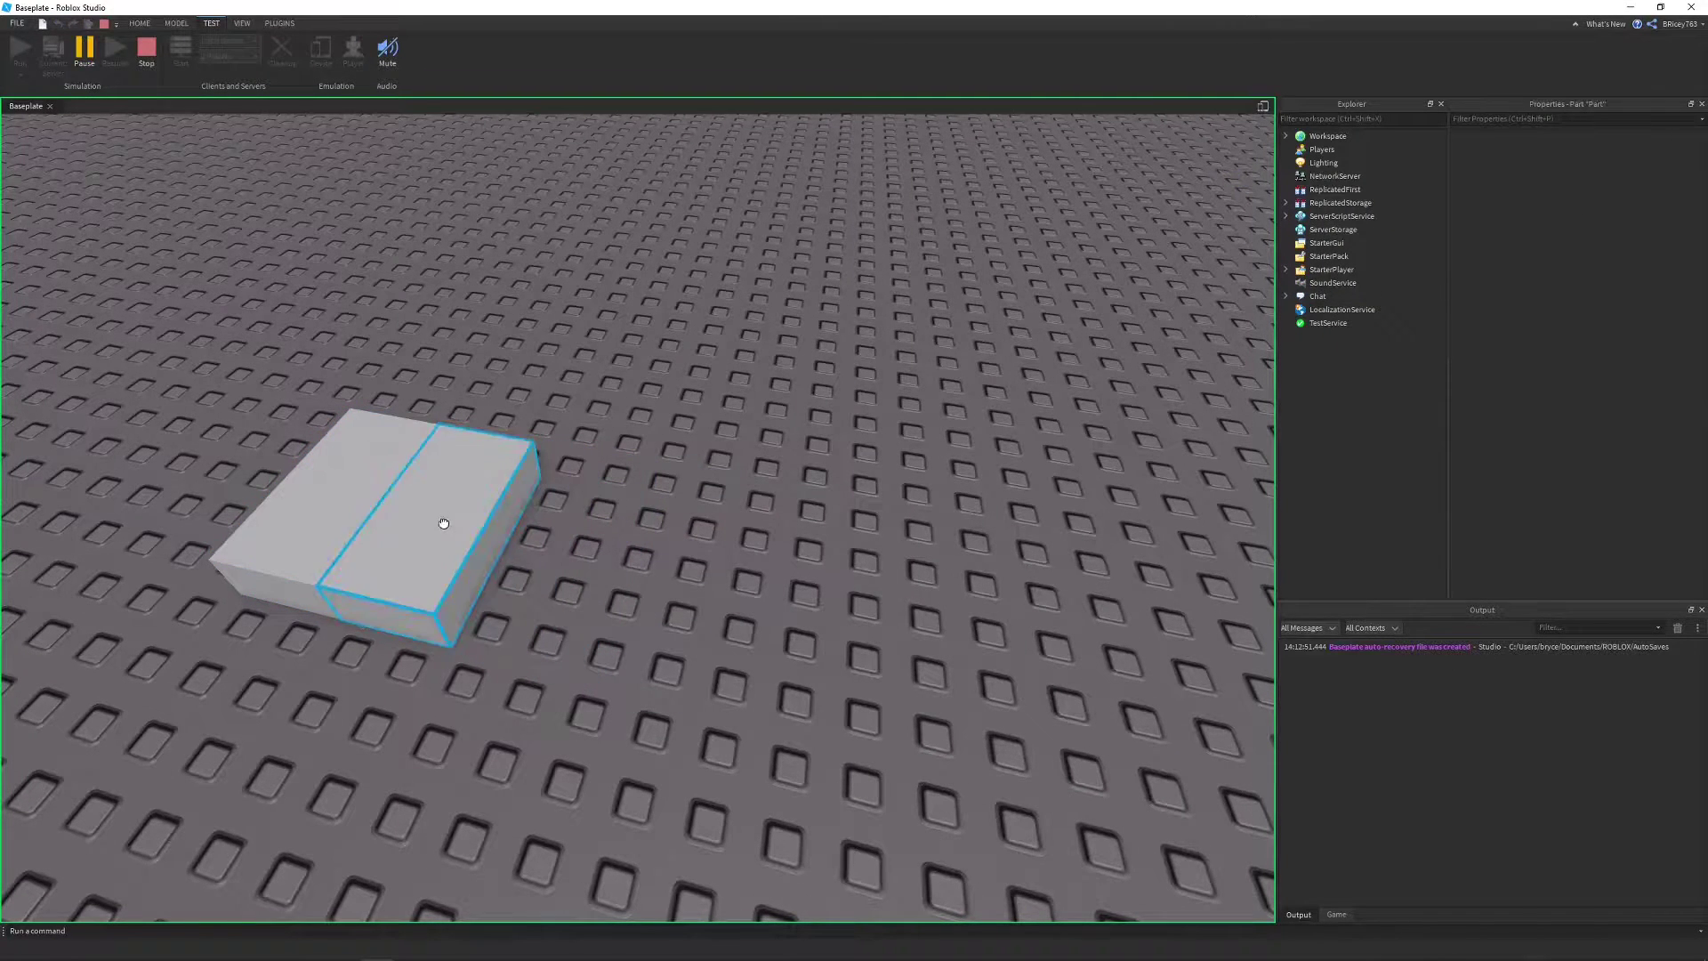
- Pull the free block away from the anchored one and release it to test the attraction
{"action": "left_click_drag", "start_coordinate": [444, 523], "coordinate": [1090, 272]}
{"action": "right_click_drag", "start_coordinate": [443, 564], "coordinate": [442, 564]}
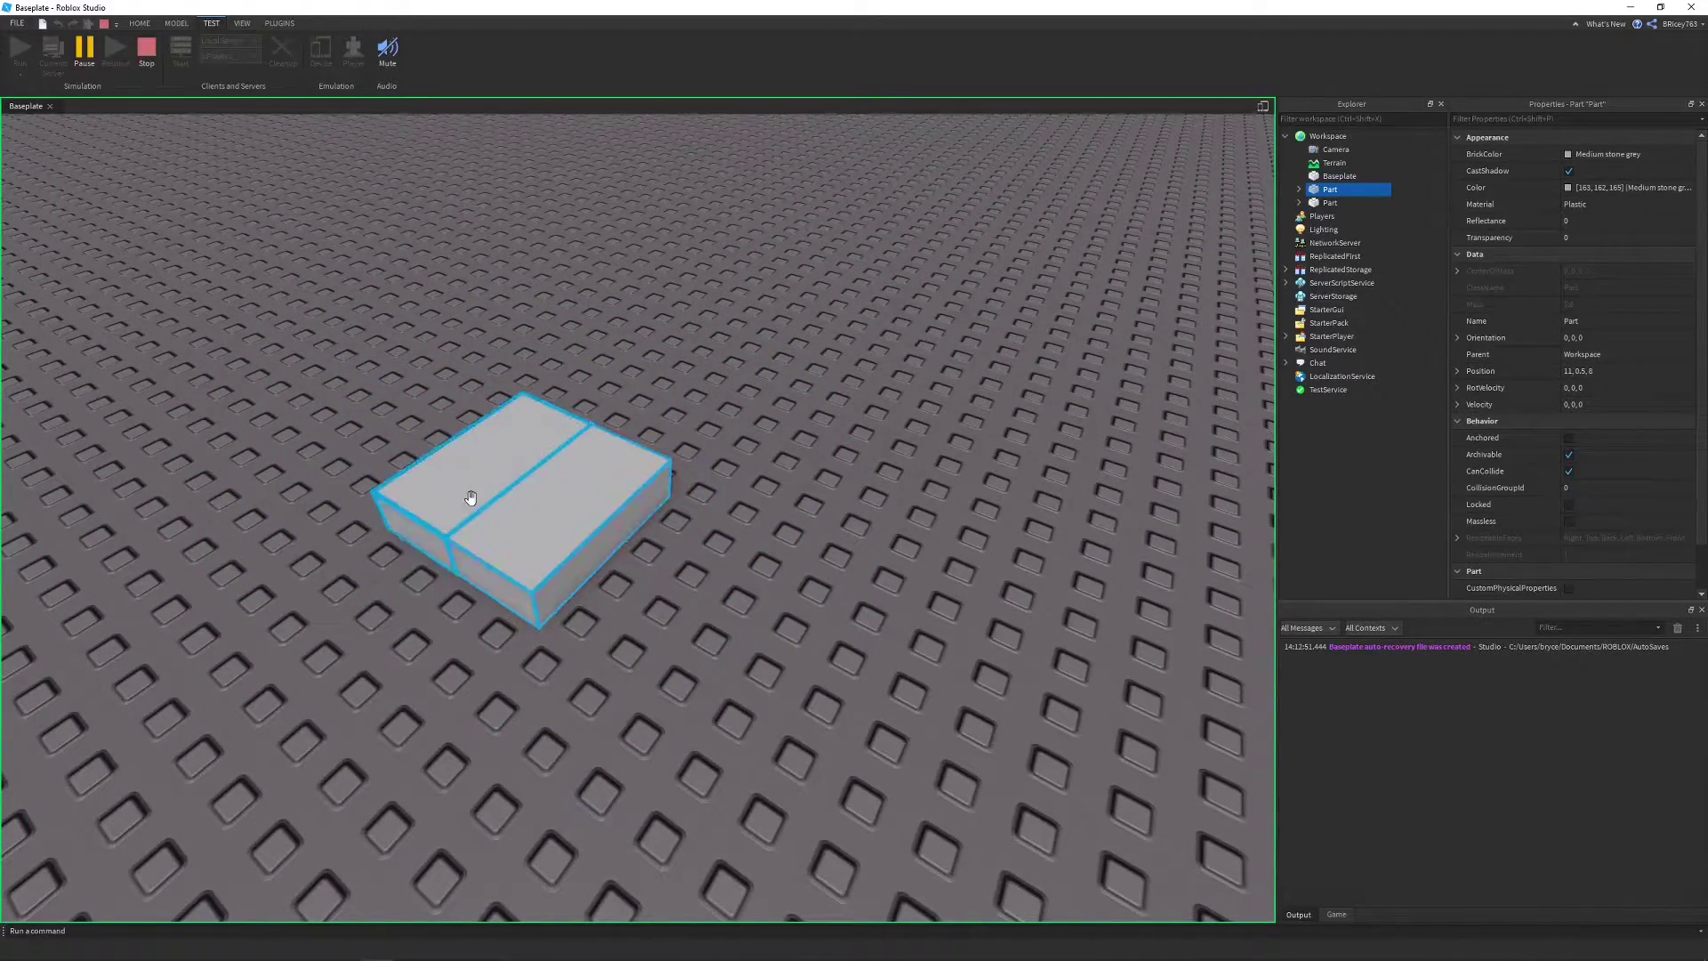
{"action": "key", "text": "a"}
{"action": "right_click_drag", "start_coordinate": [594, 501], "coordinate": [591, 506]}
- With constraint details displayed, move the free block to several spots around the anchored one to watch the force direction
{"action": "left_click", "coordinate": [176, 23]}
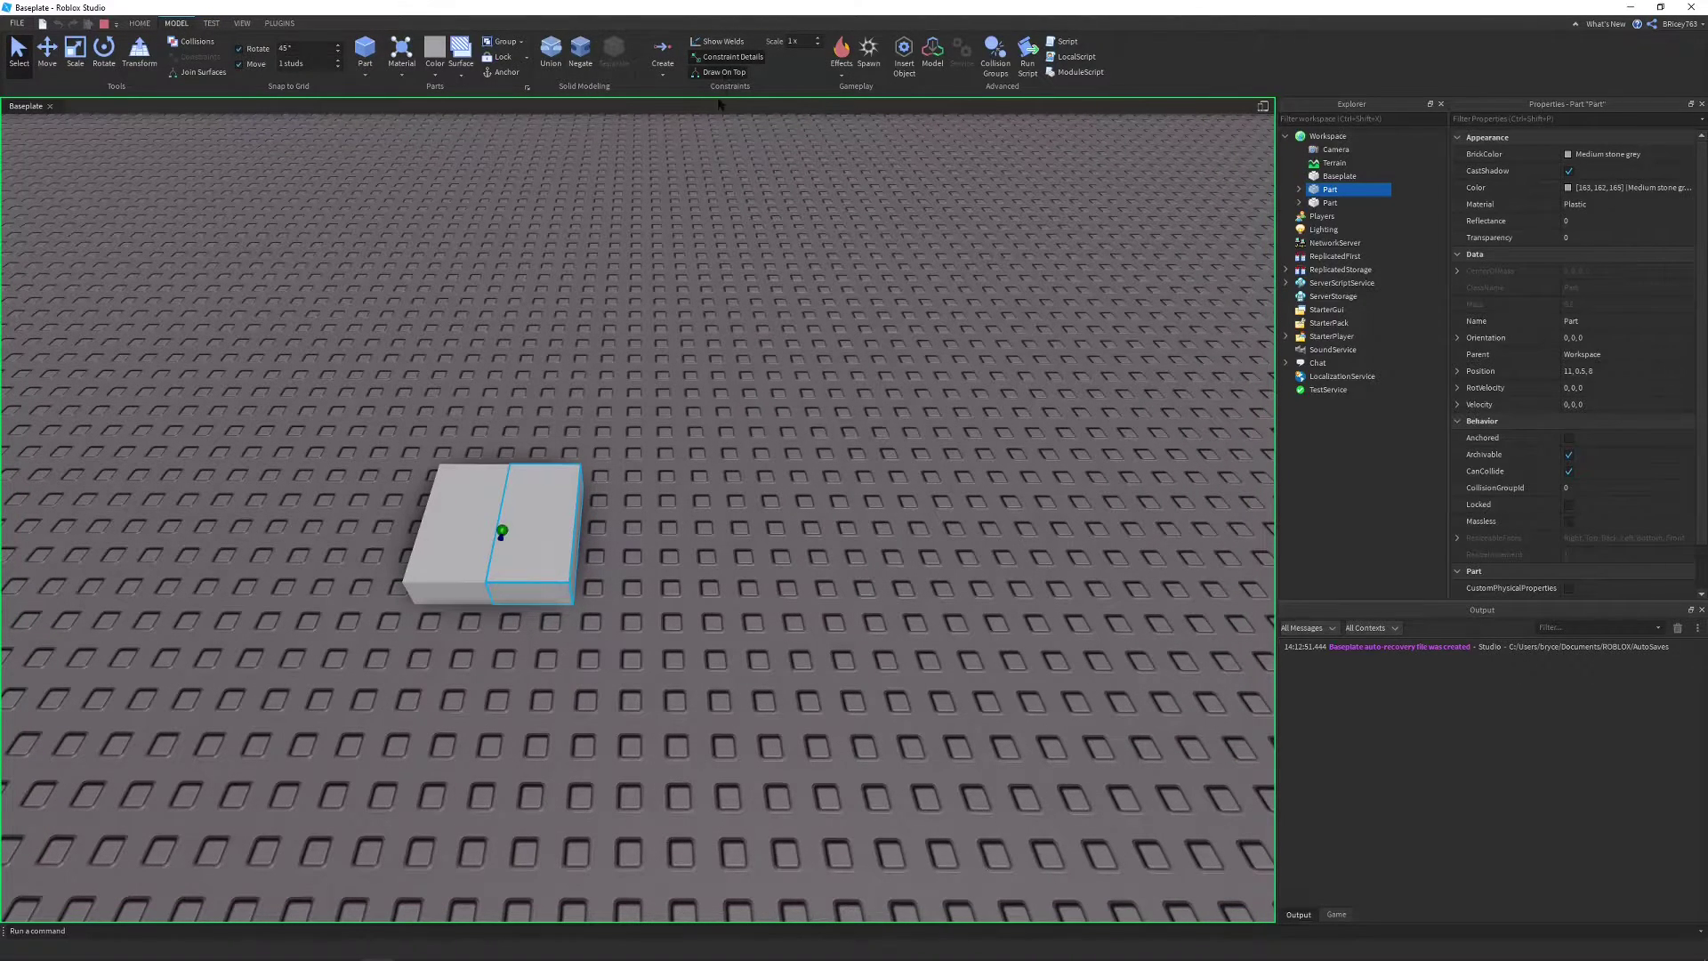
{"action": "left_click_drag", "start_coordinate": [487, 558], "coordinate": [989, 347]}
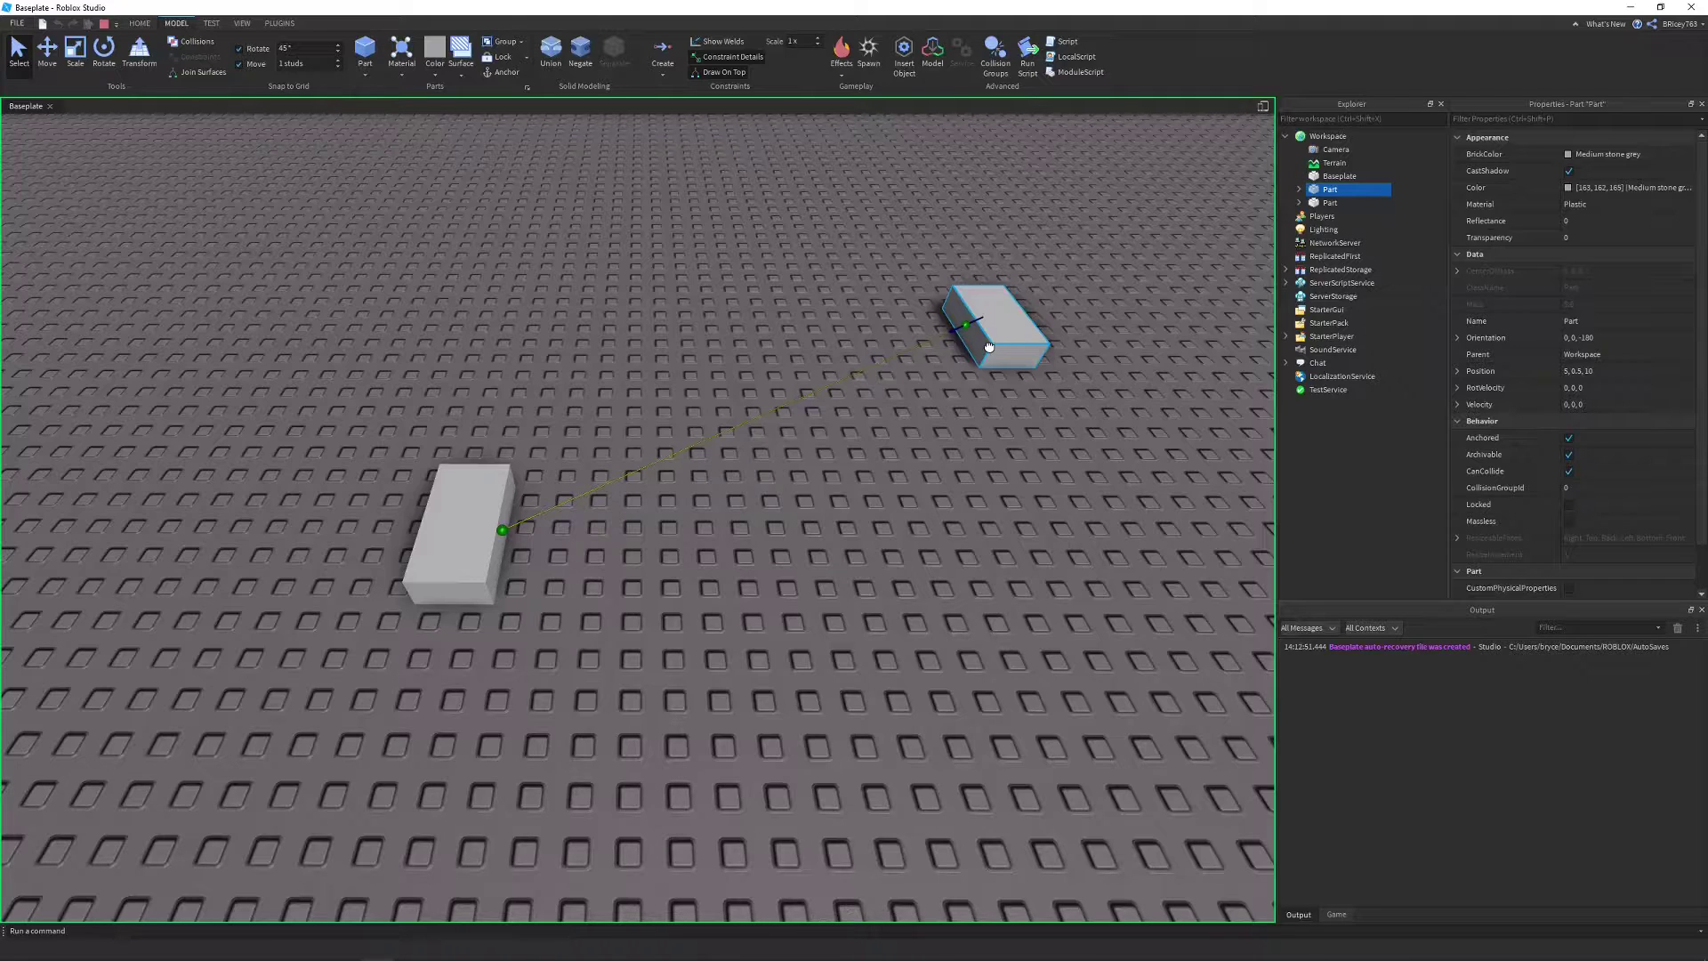
{"action": "left_click_drag", "start_coordinate": [990, 347], "coordinate": [649, 286]}
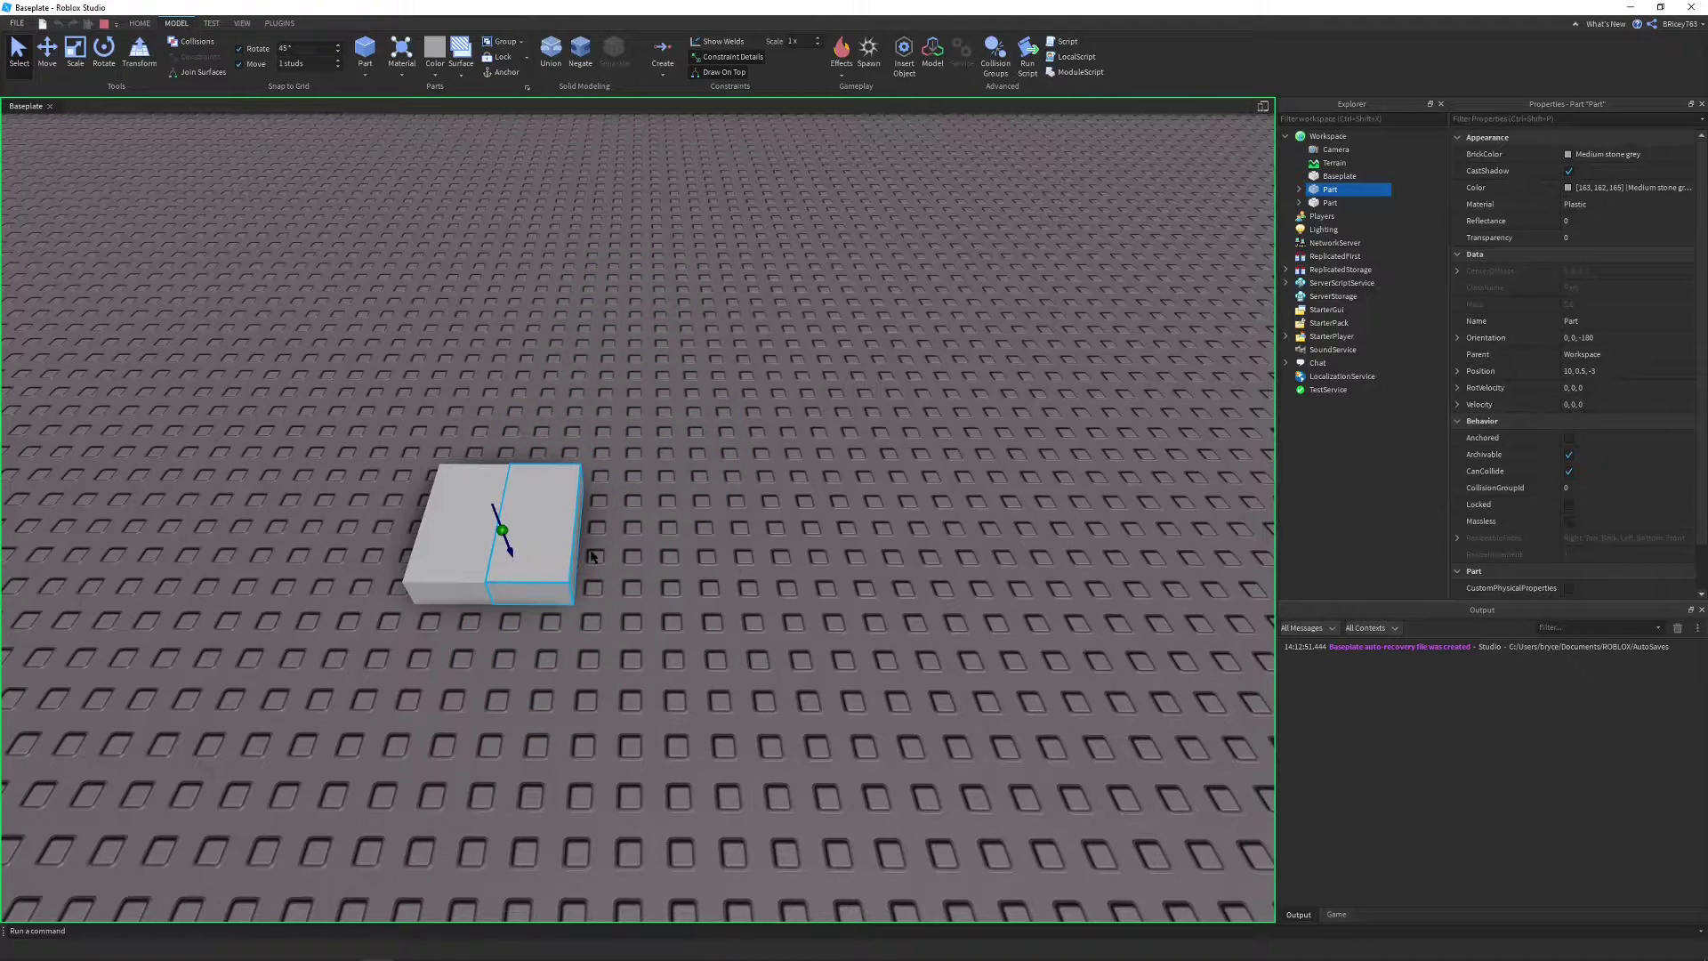
{"action": "left_click_drag", "start_coordinate": [540, 570], "coordinate": [1097, 285]}
{"action": "left_click_drag", "start_coordinate": [554, 524], "coordinate": [1135, 521]}
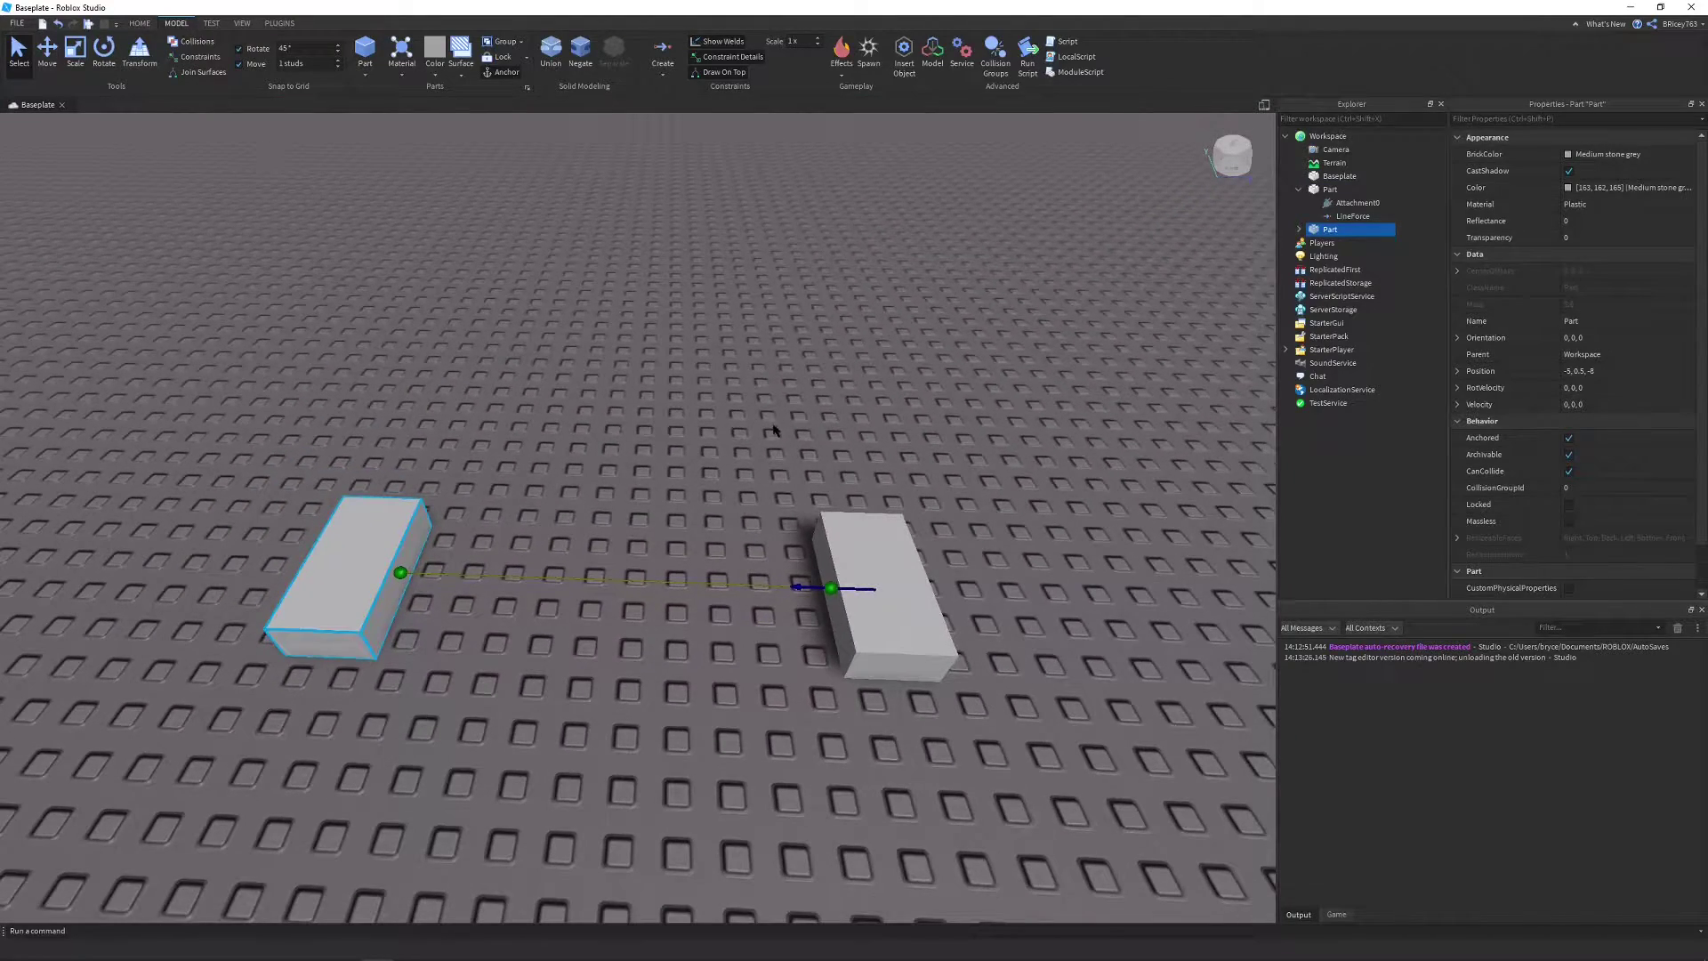
- Unanchor the second block and turn on ReactionForceEnabled for the LineForce
{"action": "right_click_drag", "start_coordinate": [774, 429], "coordinate": [781, 430]}
{"action": "scroll", "coordinate": [781, 430], "scroll_direction": "down", "scroll_amount": 3}
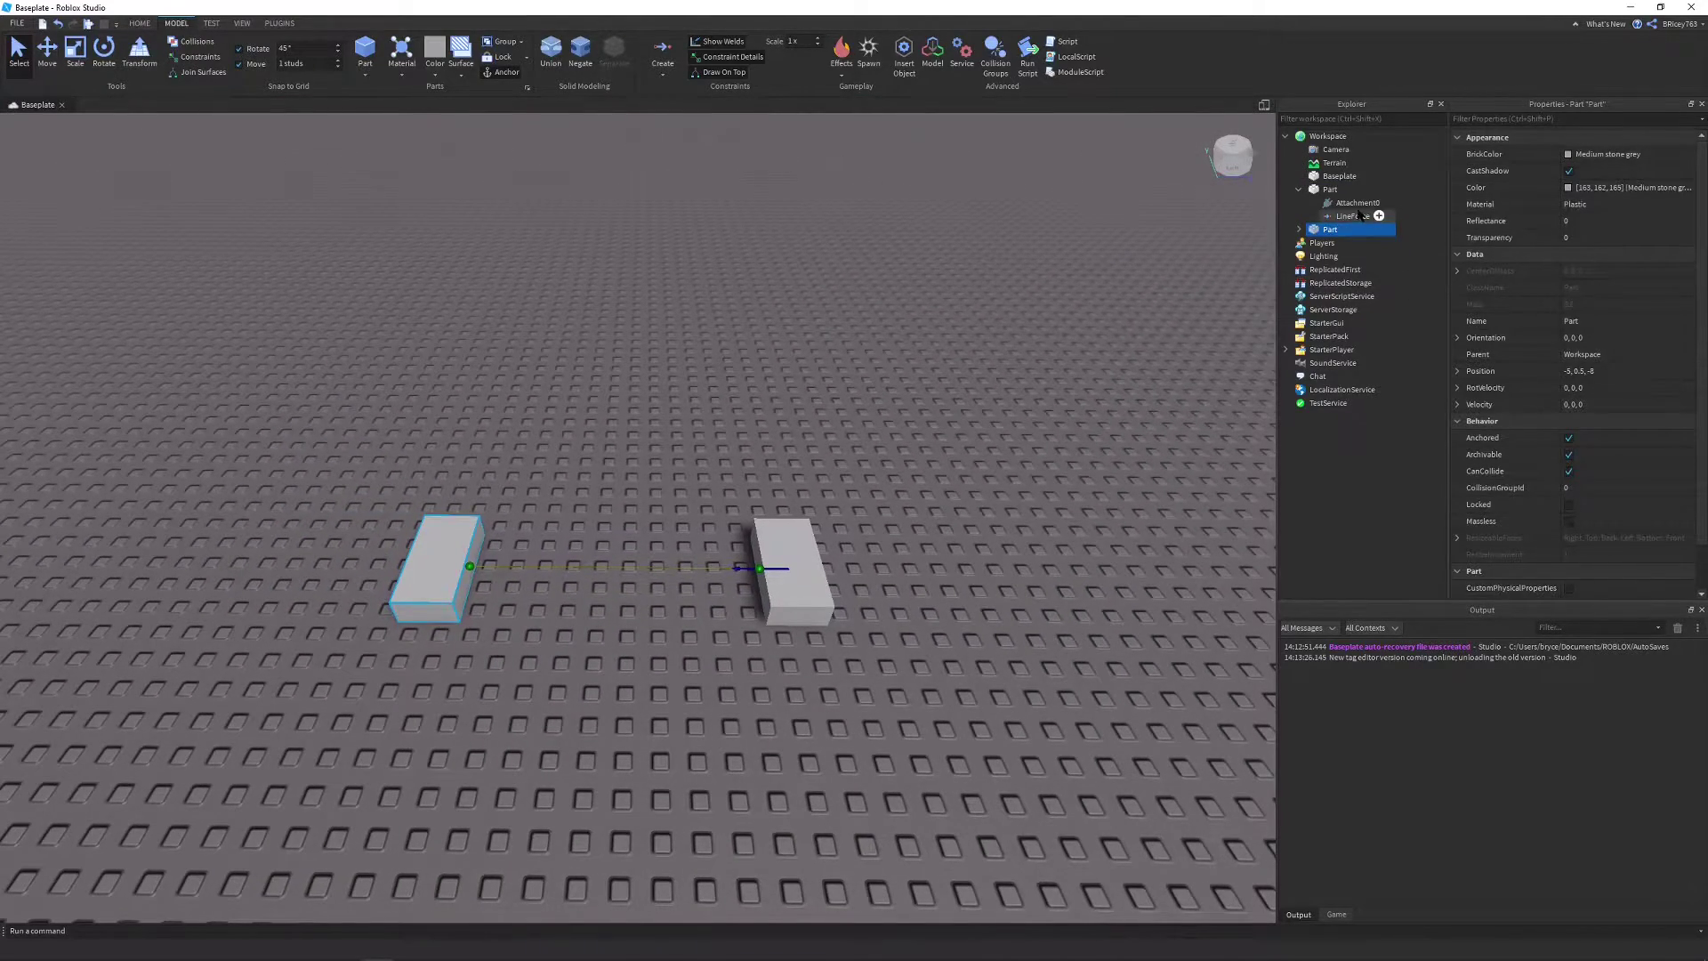
{"action": "left_click", "coordinate": [1354, 216]}
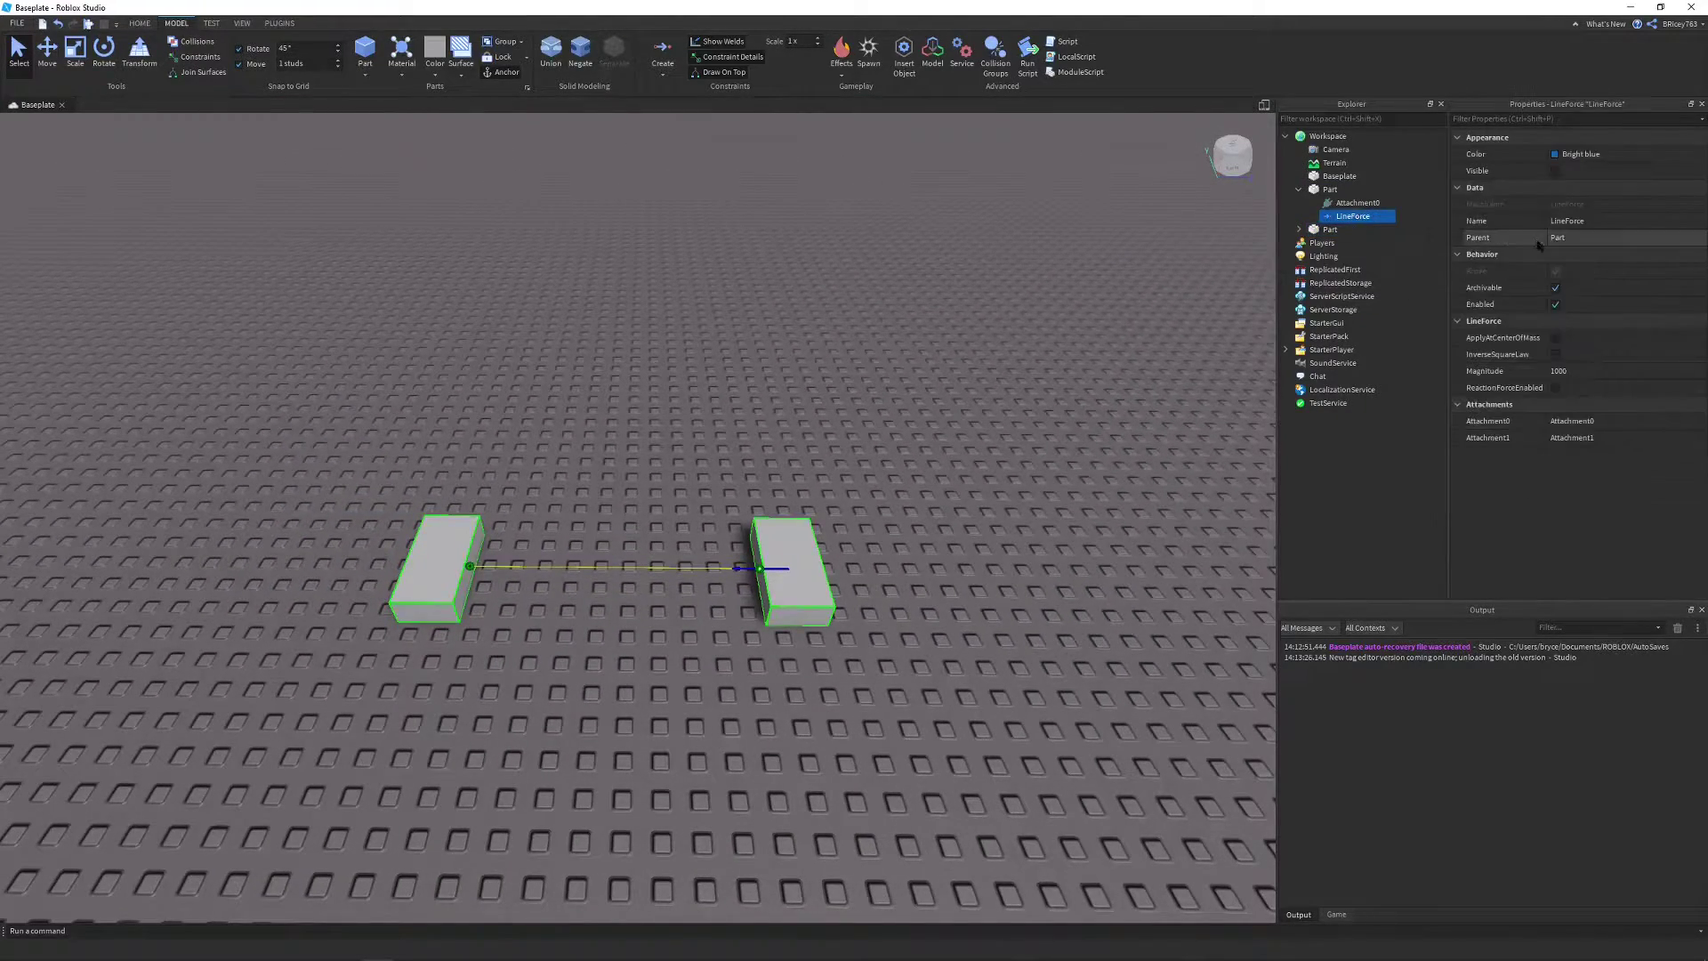
{"action": "left_click", "coordinate": [428, 599]}
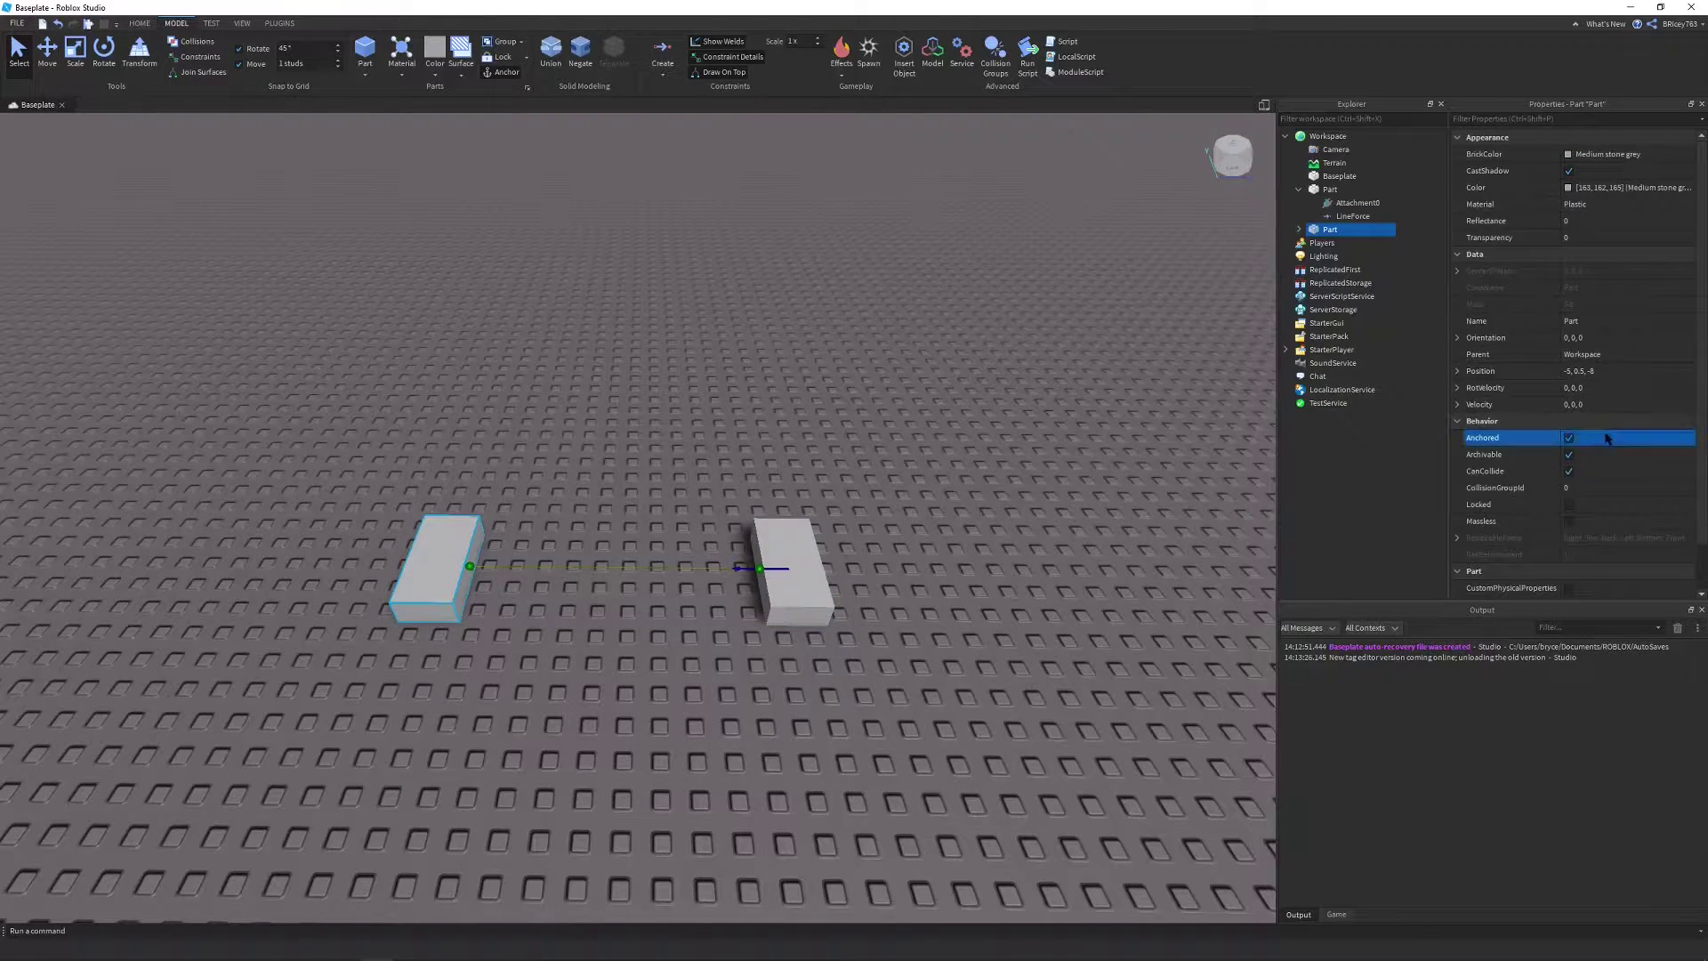
{"action": "left_click", "coordinate": [1325, 219]}
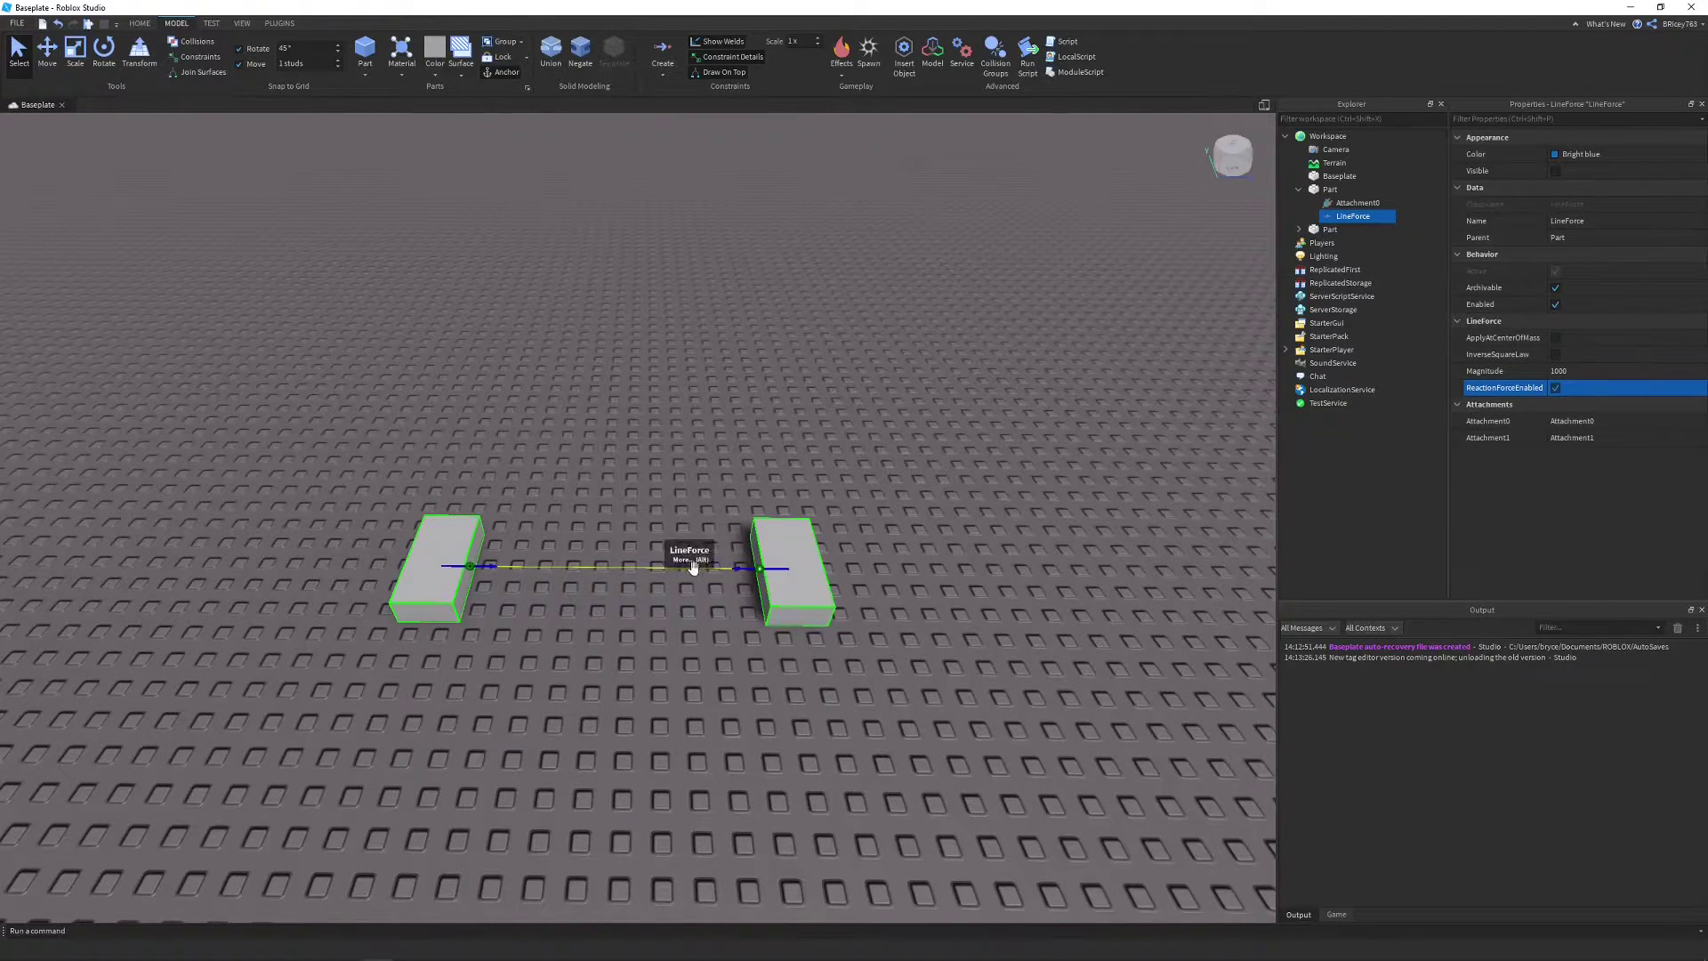
- Run the simulation to test the line force with the reaction force enabled, and stop it
{"action": "right_click_drag", "start_coordinate": [770, 574], "coordinate": [767, 471]}
{"action": "scroll", "coordinate": [765, 472], "scroll_direction": "up", "scroll_amount": 4}
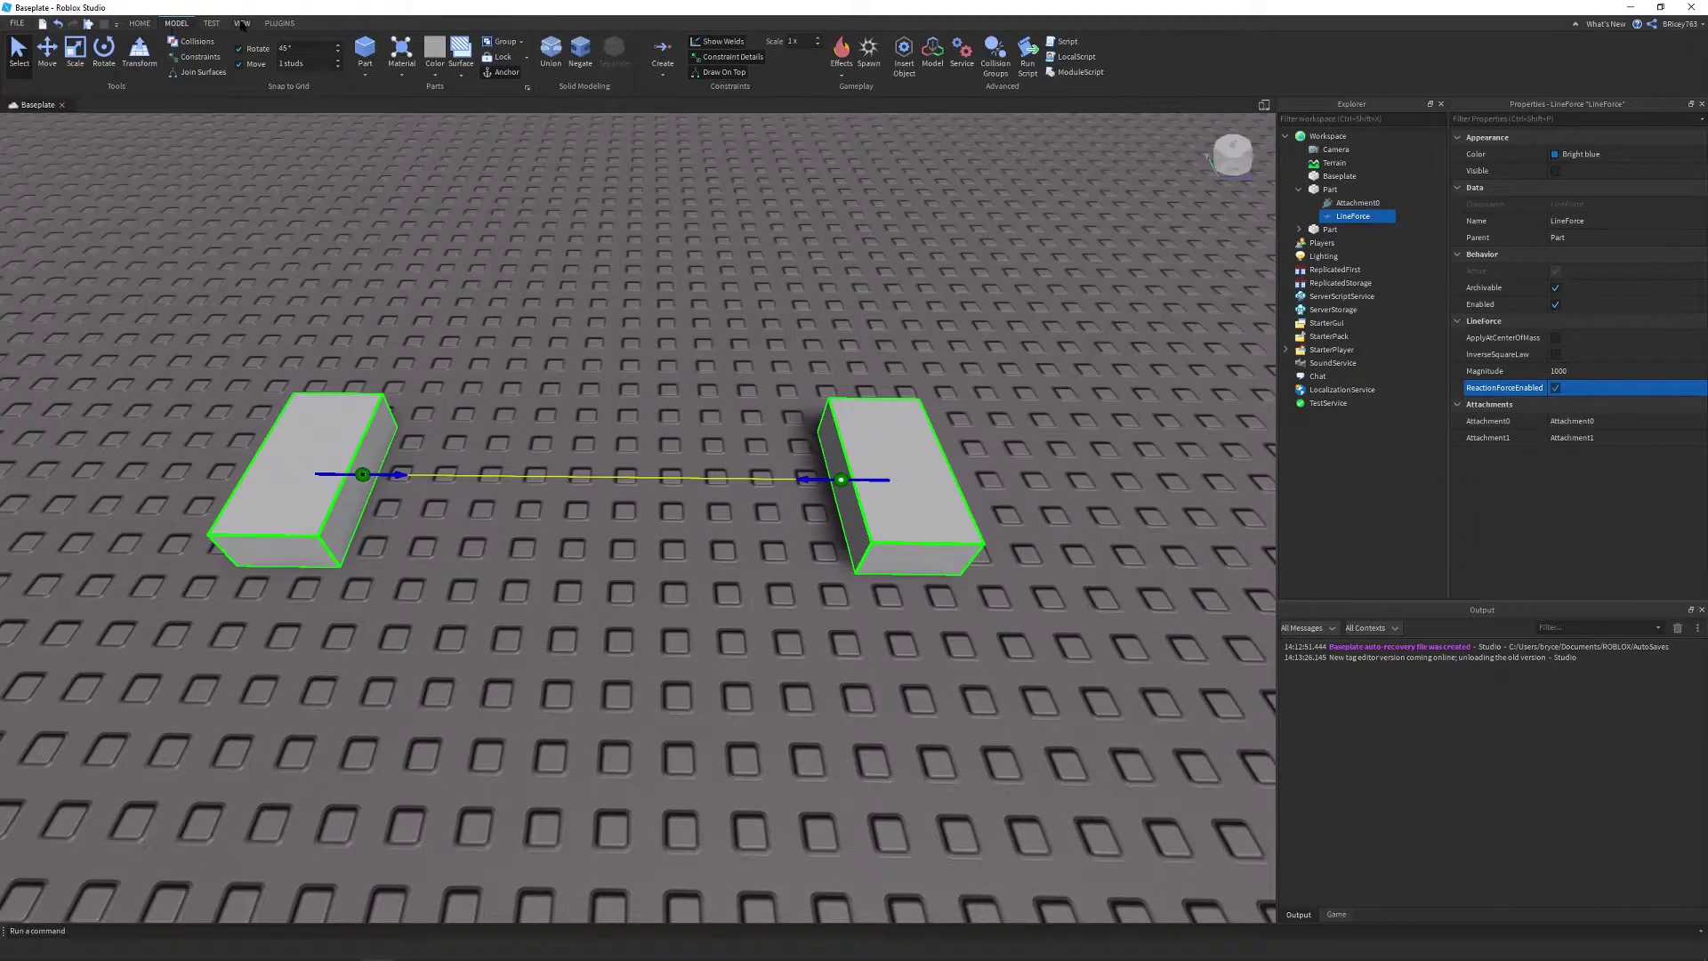
{"action": "left_click", "coordinate": [211, 24]}
{"action": "left_click", "coordinate": [21, 49]}
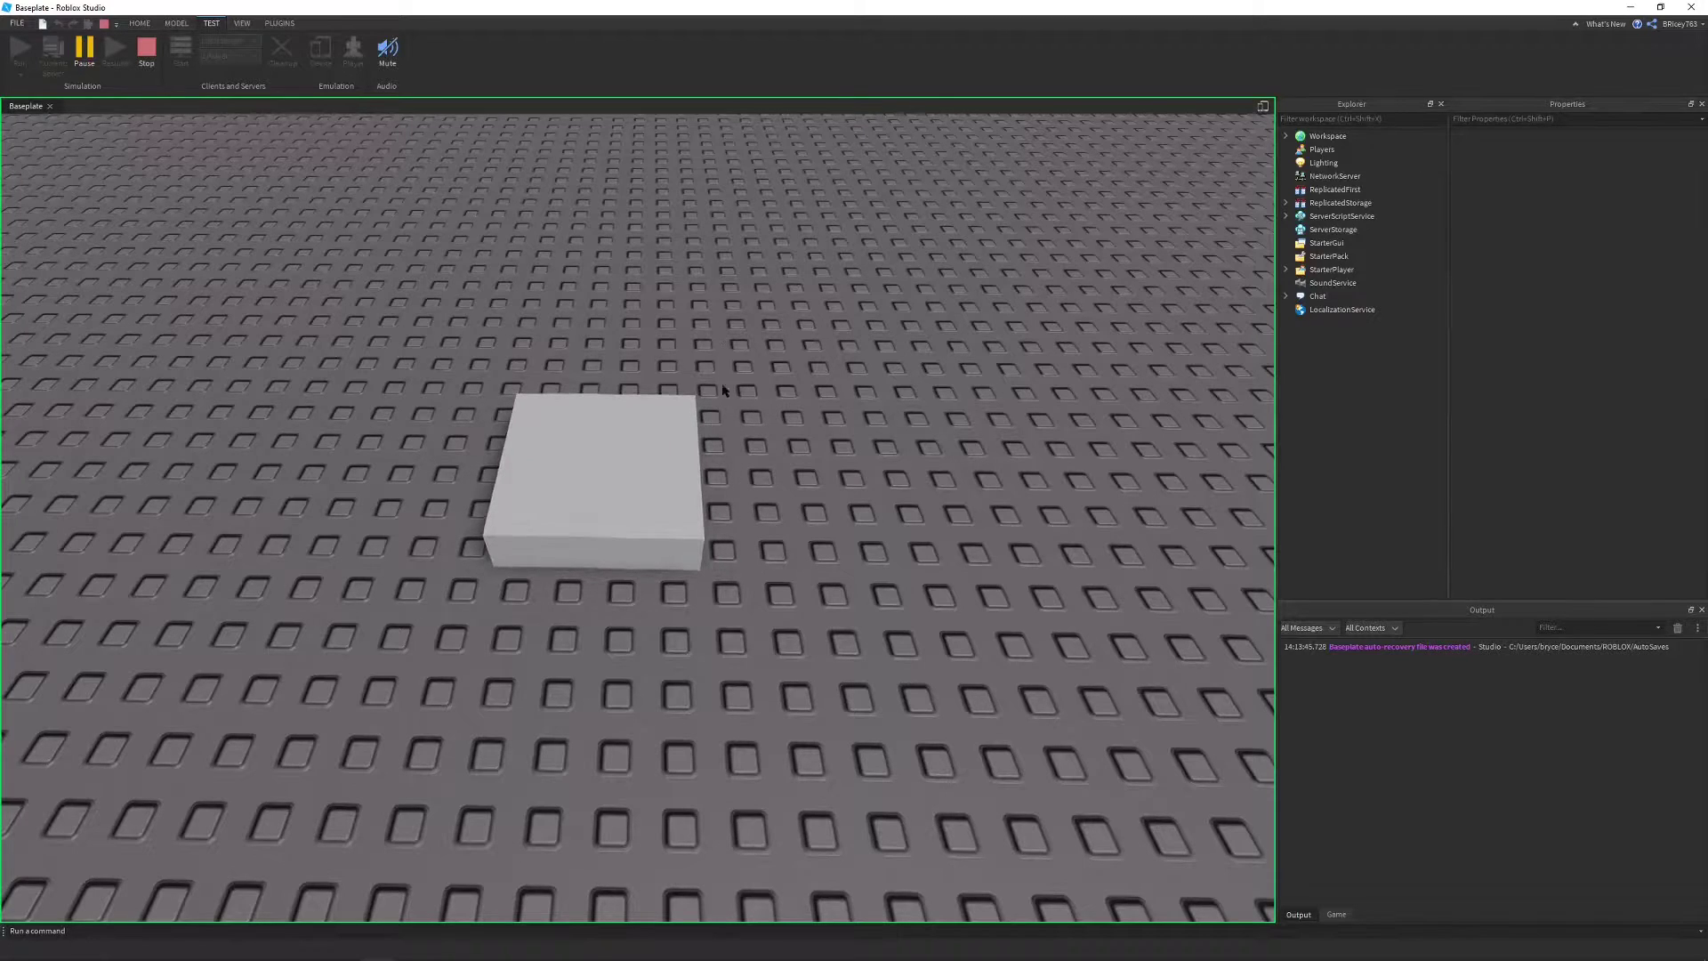
{"action": "right_click_drag", "start_coordinate": [728, 385], "coordinate": [726, 343]}
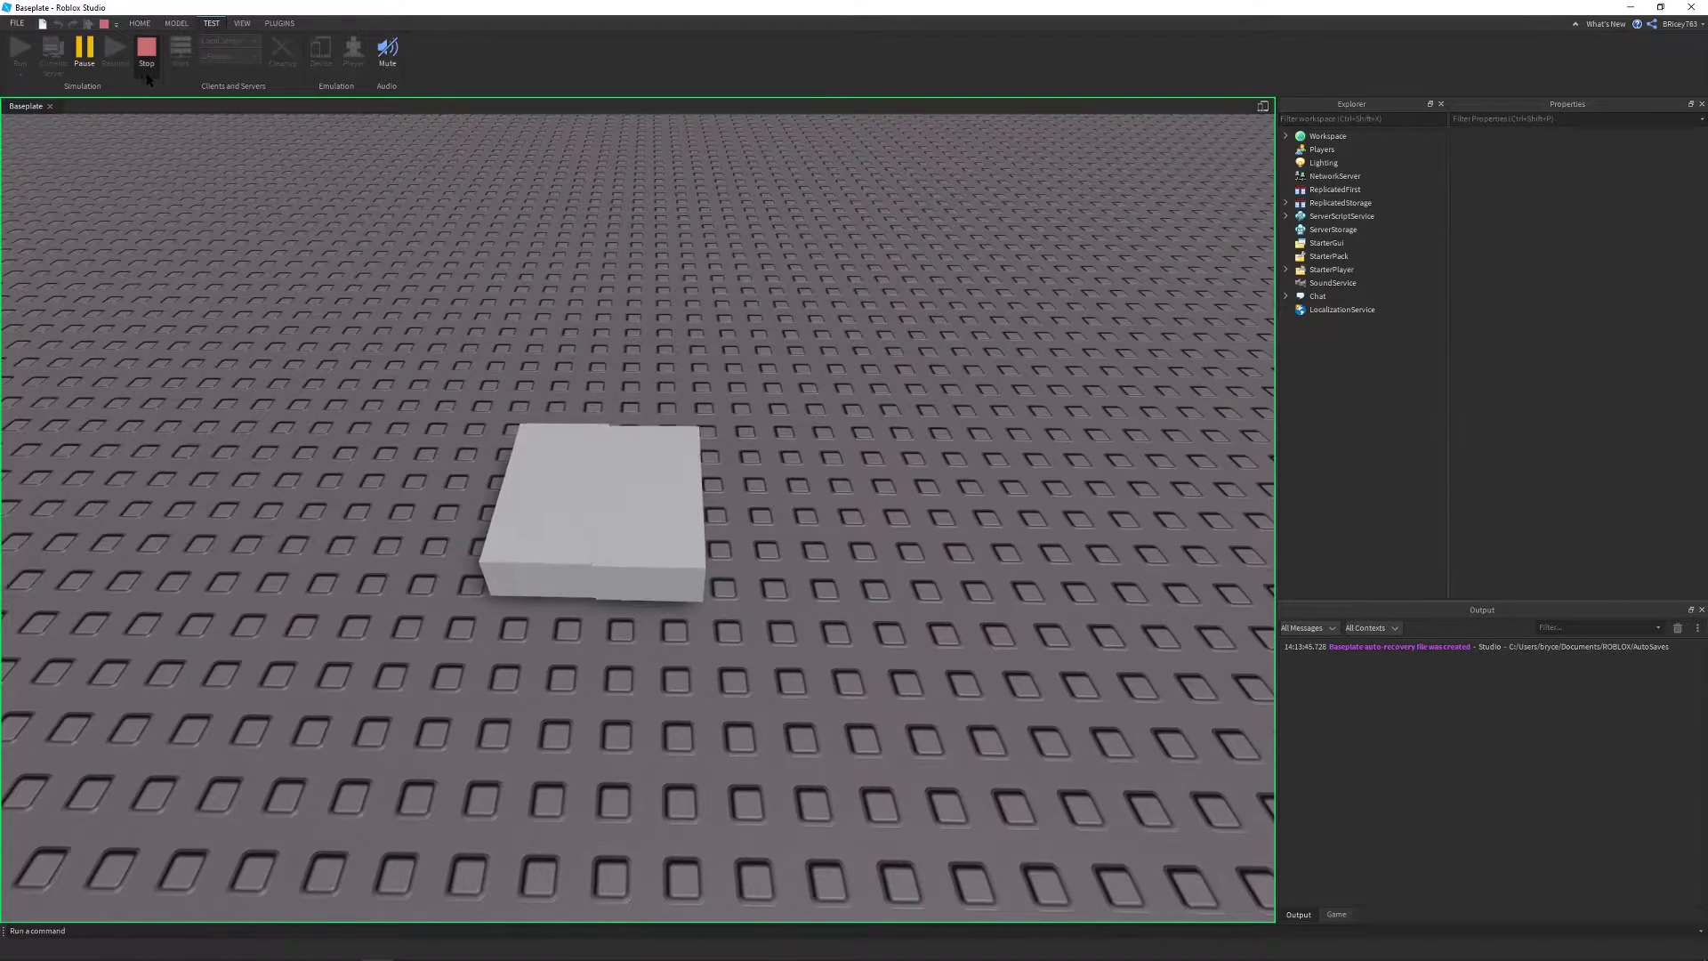
{"action": "left_click", "coordinate": [104, 24]}
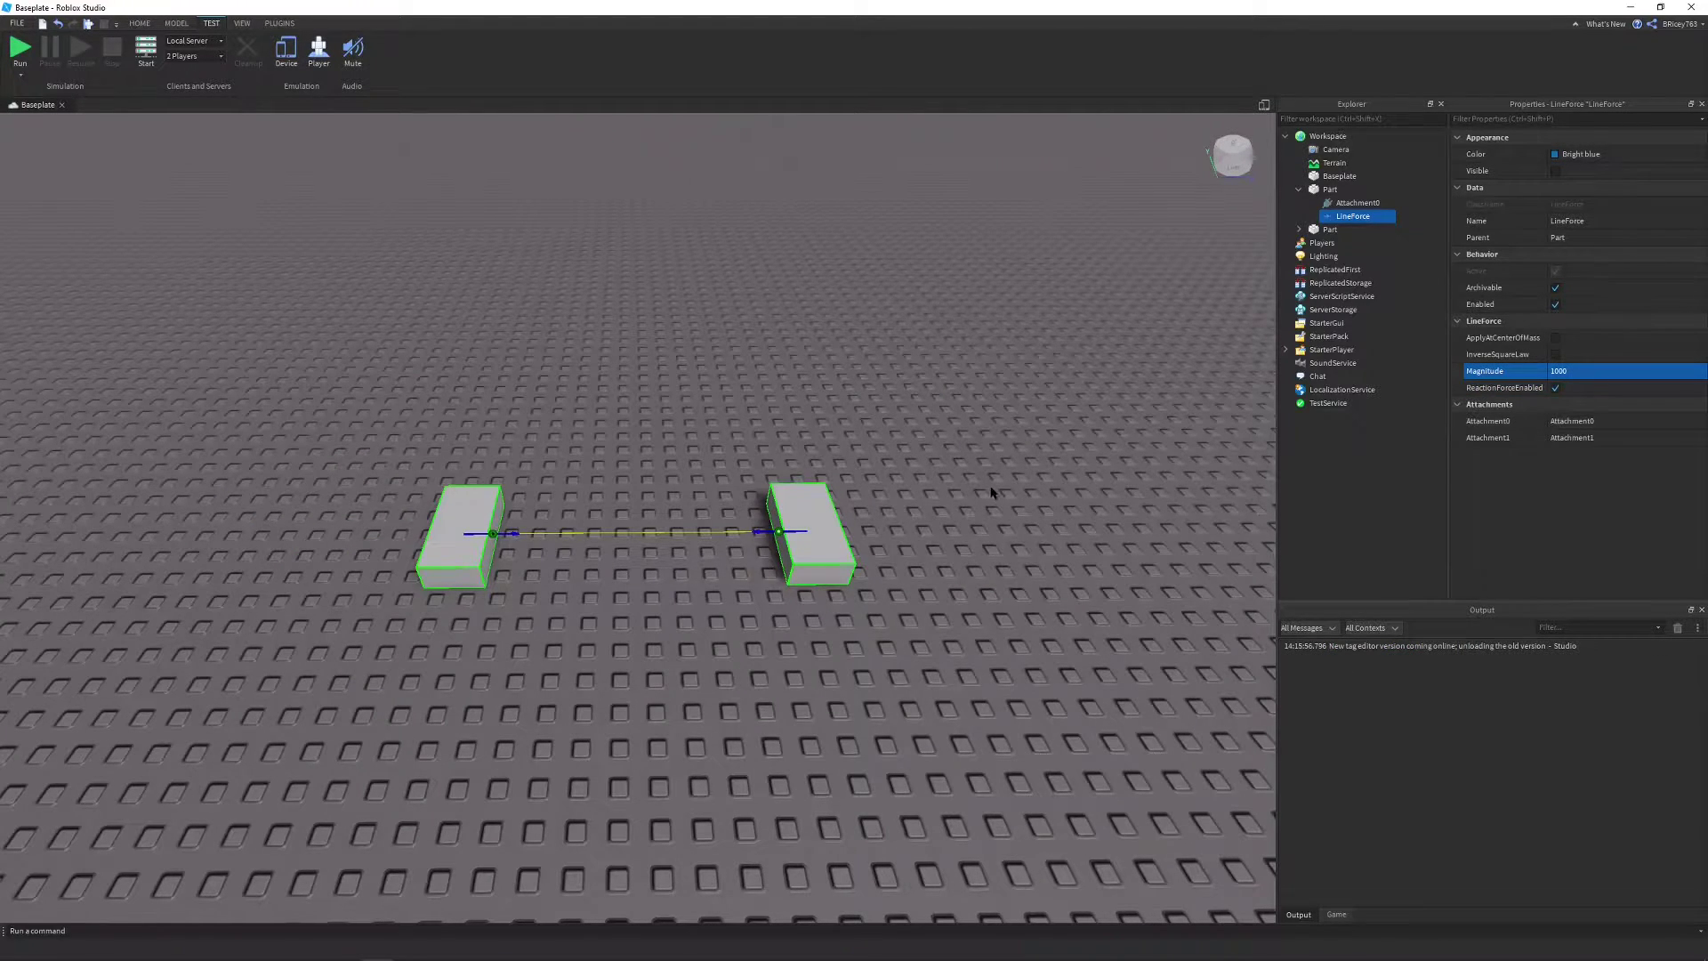
{"action": "key", "text": "f"}
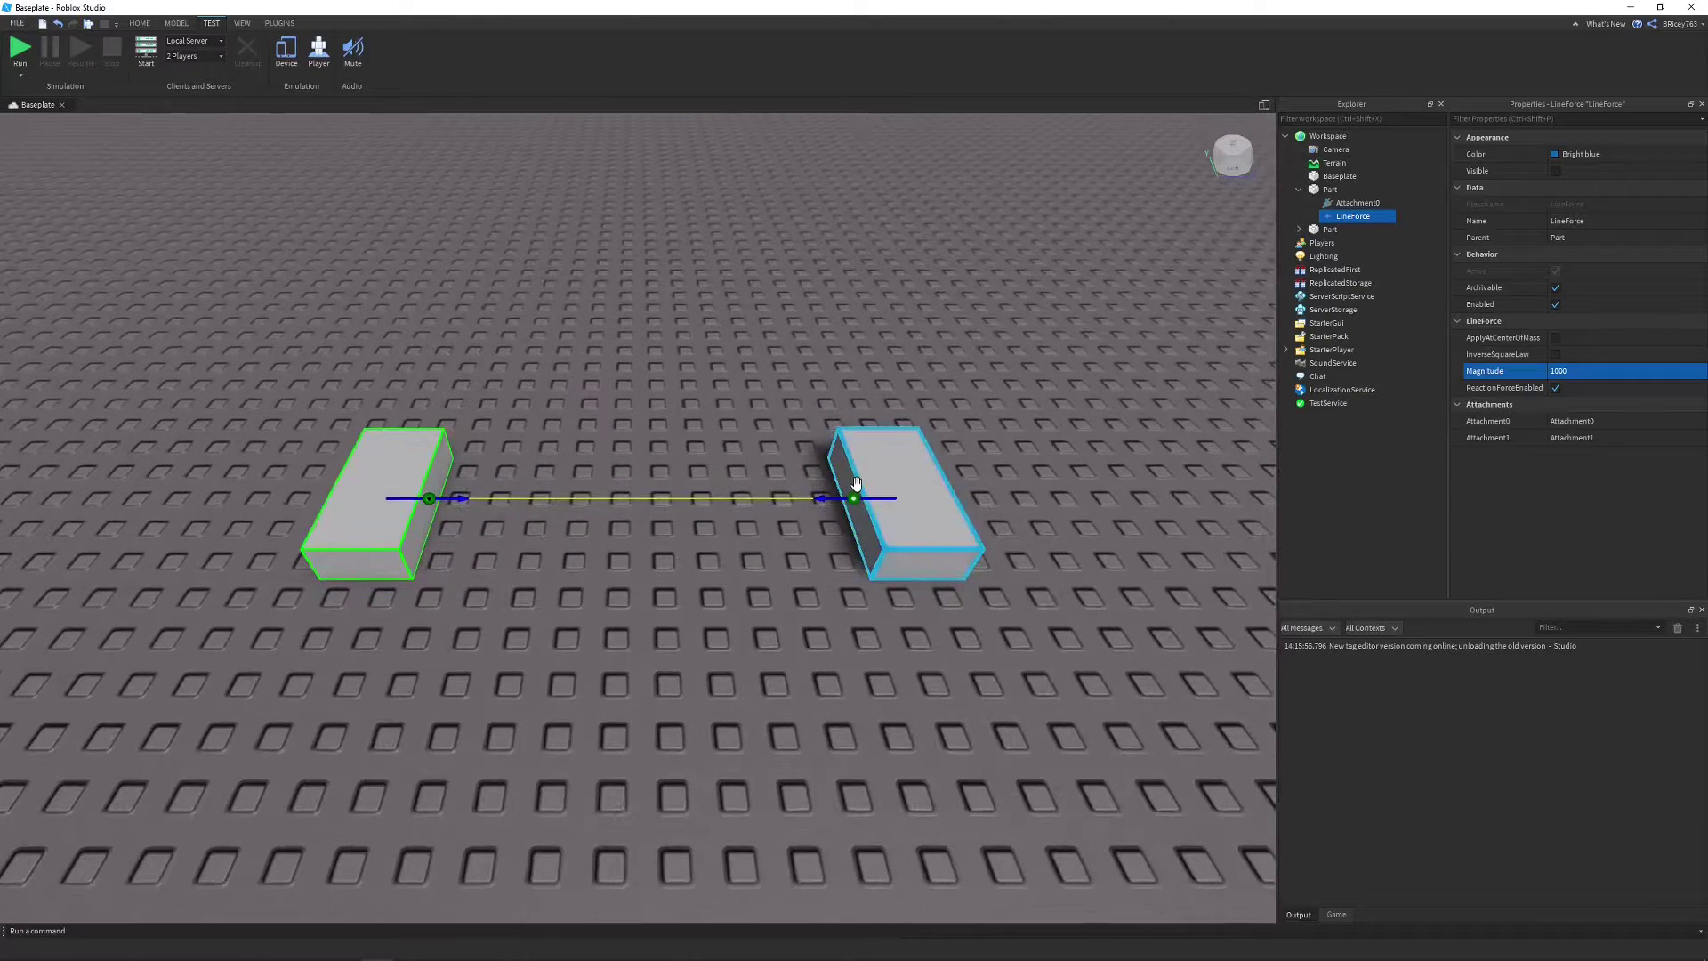
- Set the LineForce's Magnitude to -1000, run the simulation to test the reversed force, and stop it
{"action": "left_click", "coordinate": [1556, 371]}
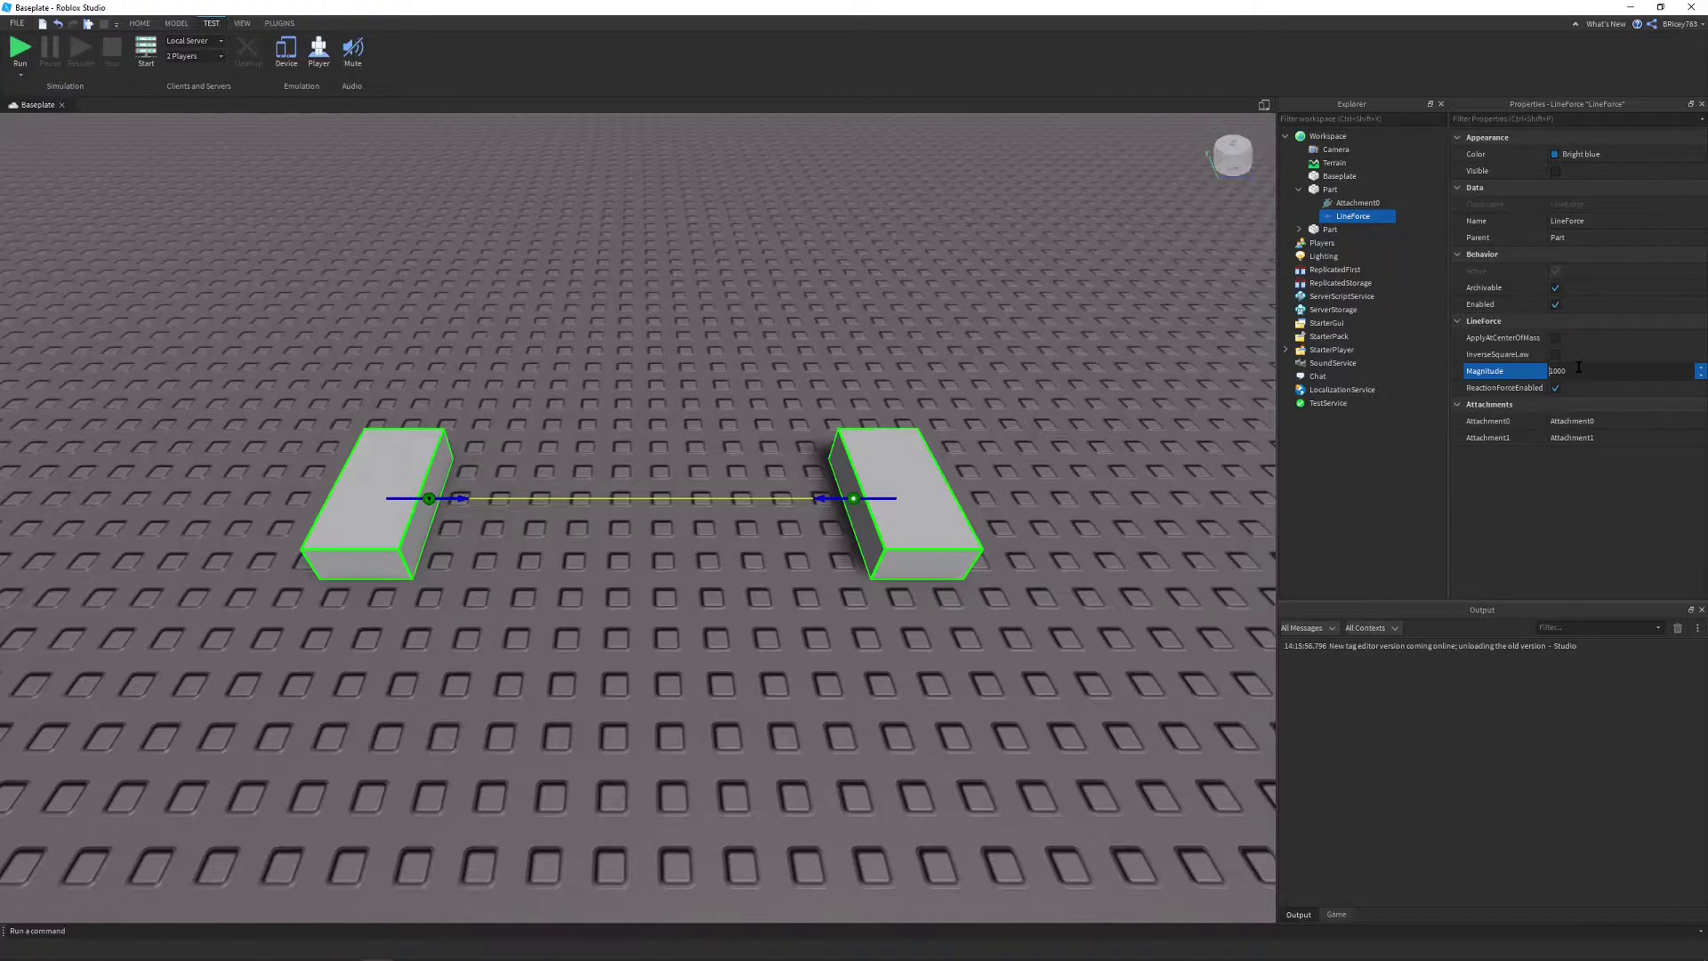
{"action": "key", "text": "Return"}
{"action": "left_click", "coordinate": [19, 49]}
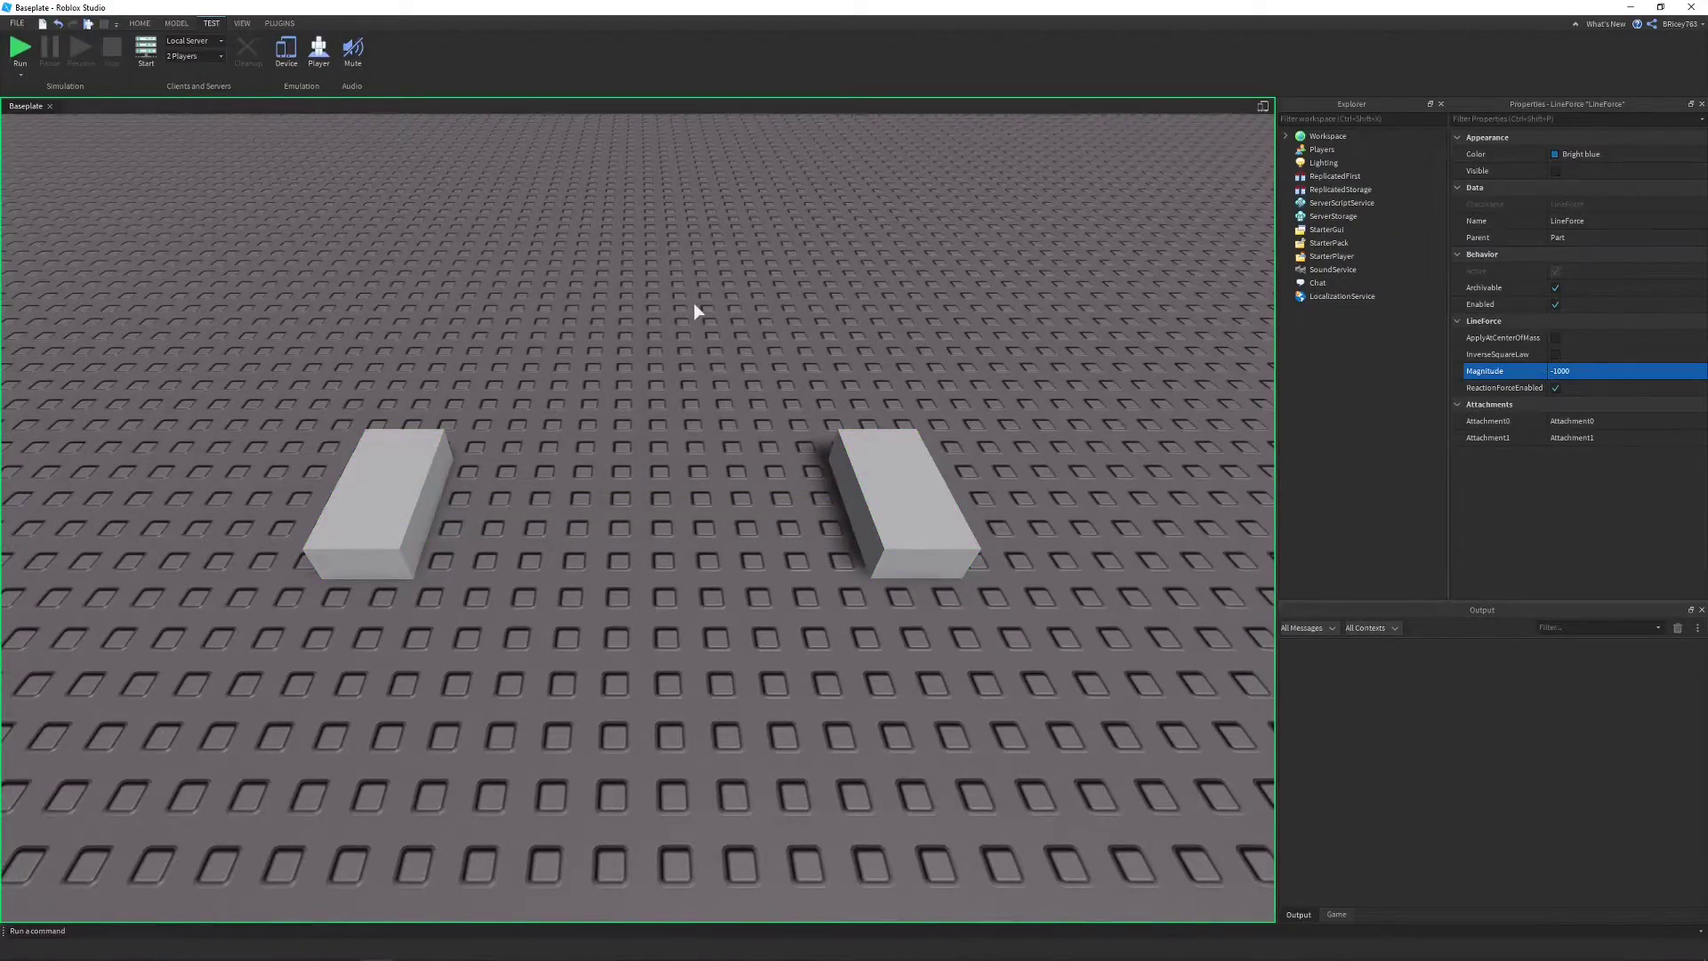
{"action": "right_click_drag", "start_coordinate": [696, 311], "coordinate": [766, 305]}
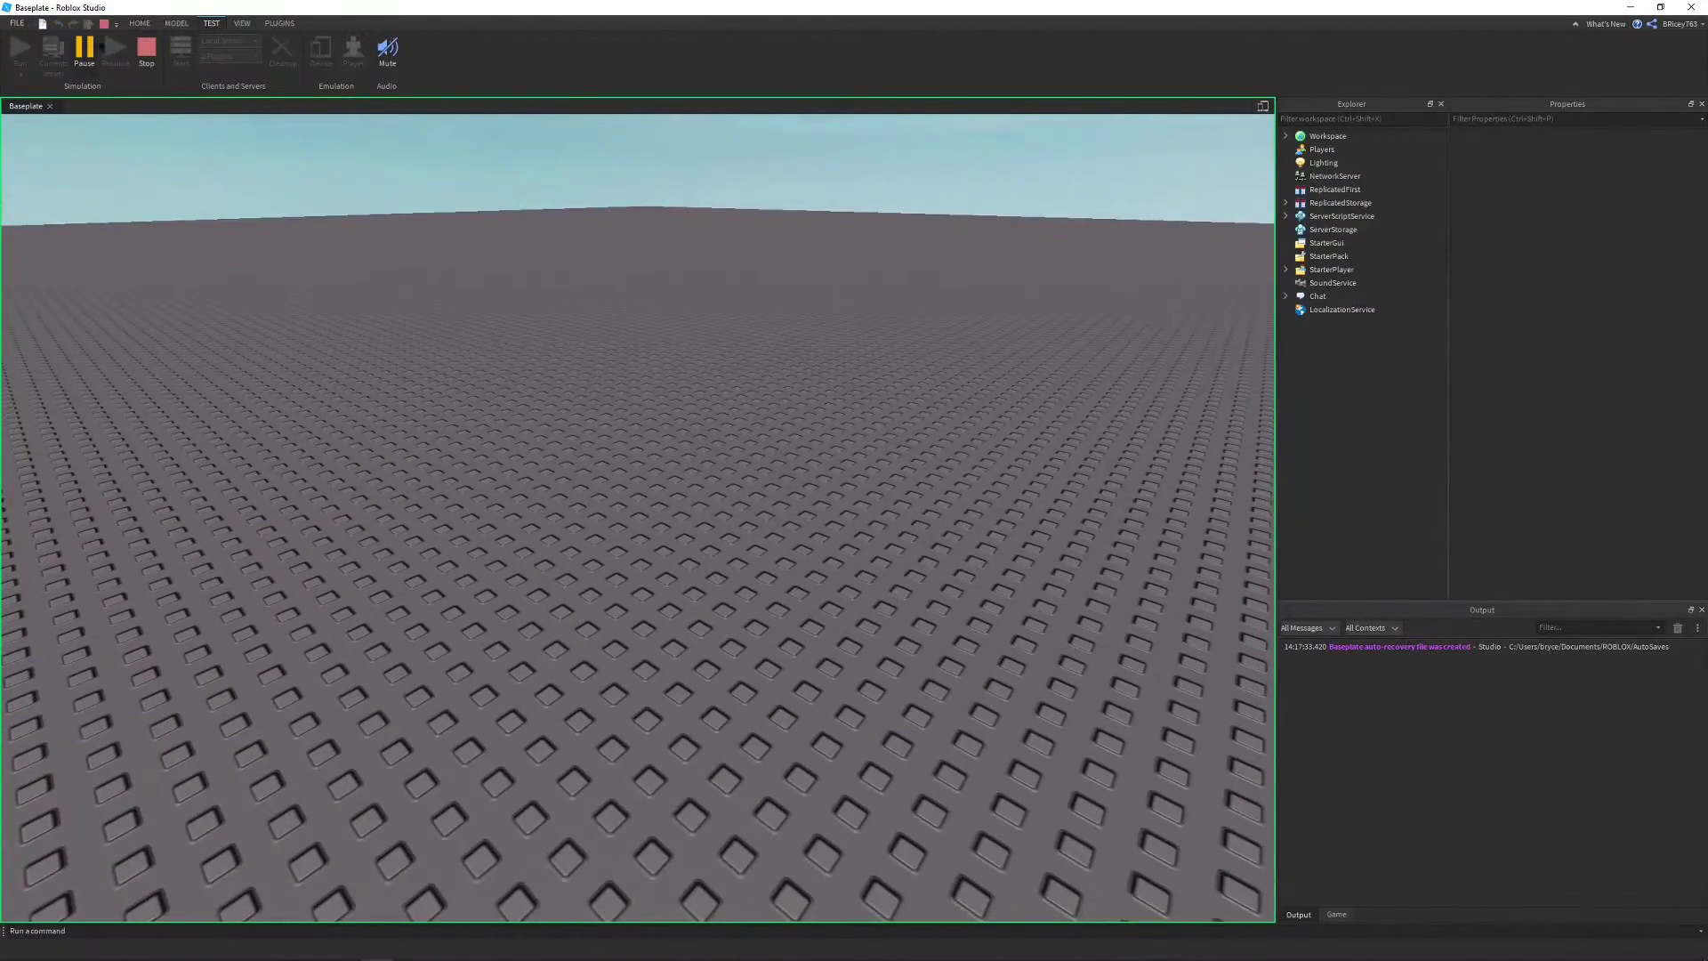
{"action": "left_click", "coordinate": [162, 60]}
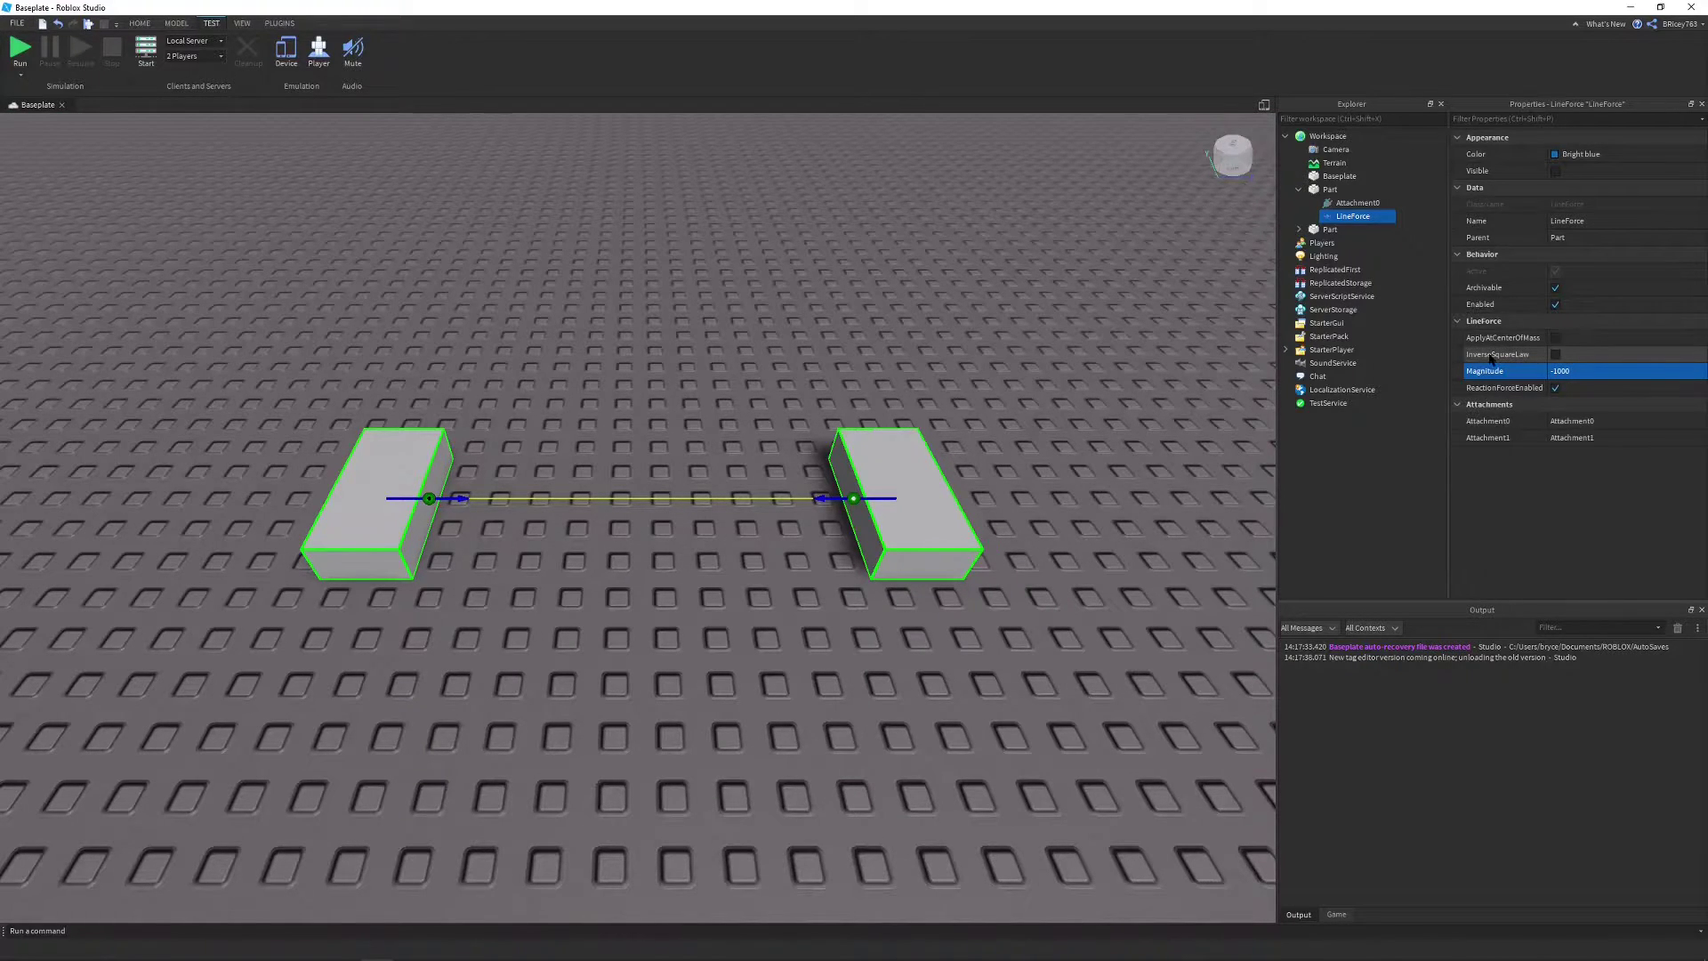
- Turn on InverseSquareLaw for the LineForce, run the simulation to watch how distance affects the force, and stop it
{"action": "left_click", "coordinate": [1555, 354]}
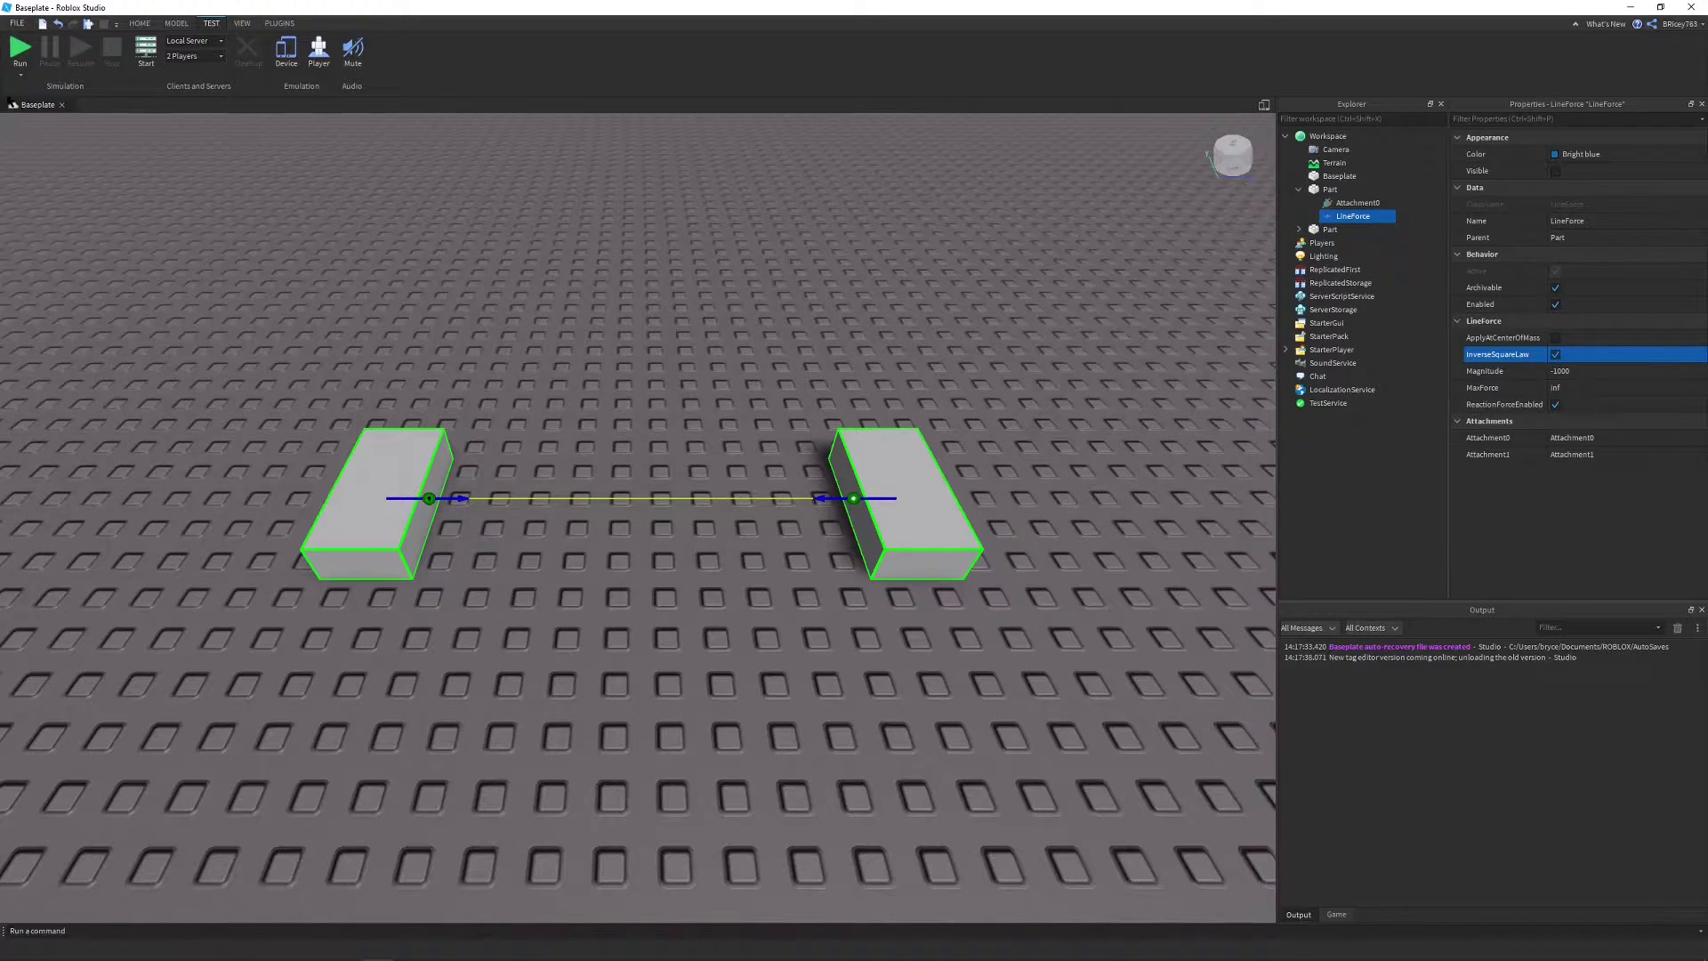
{"action": "key", "text": "F8"}
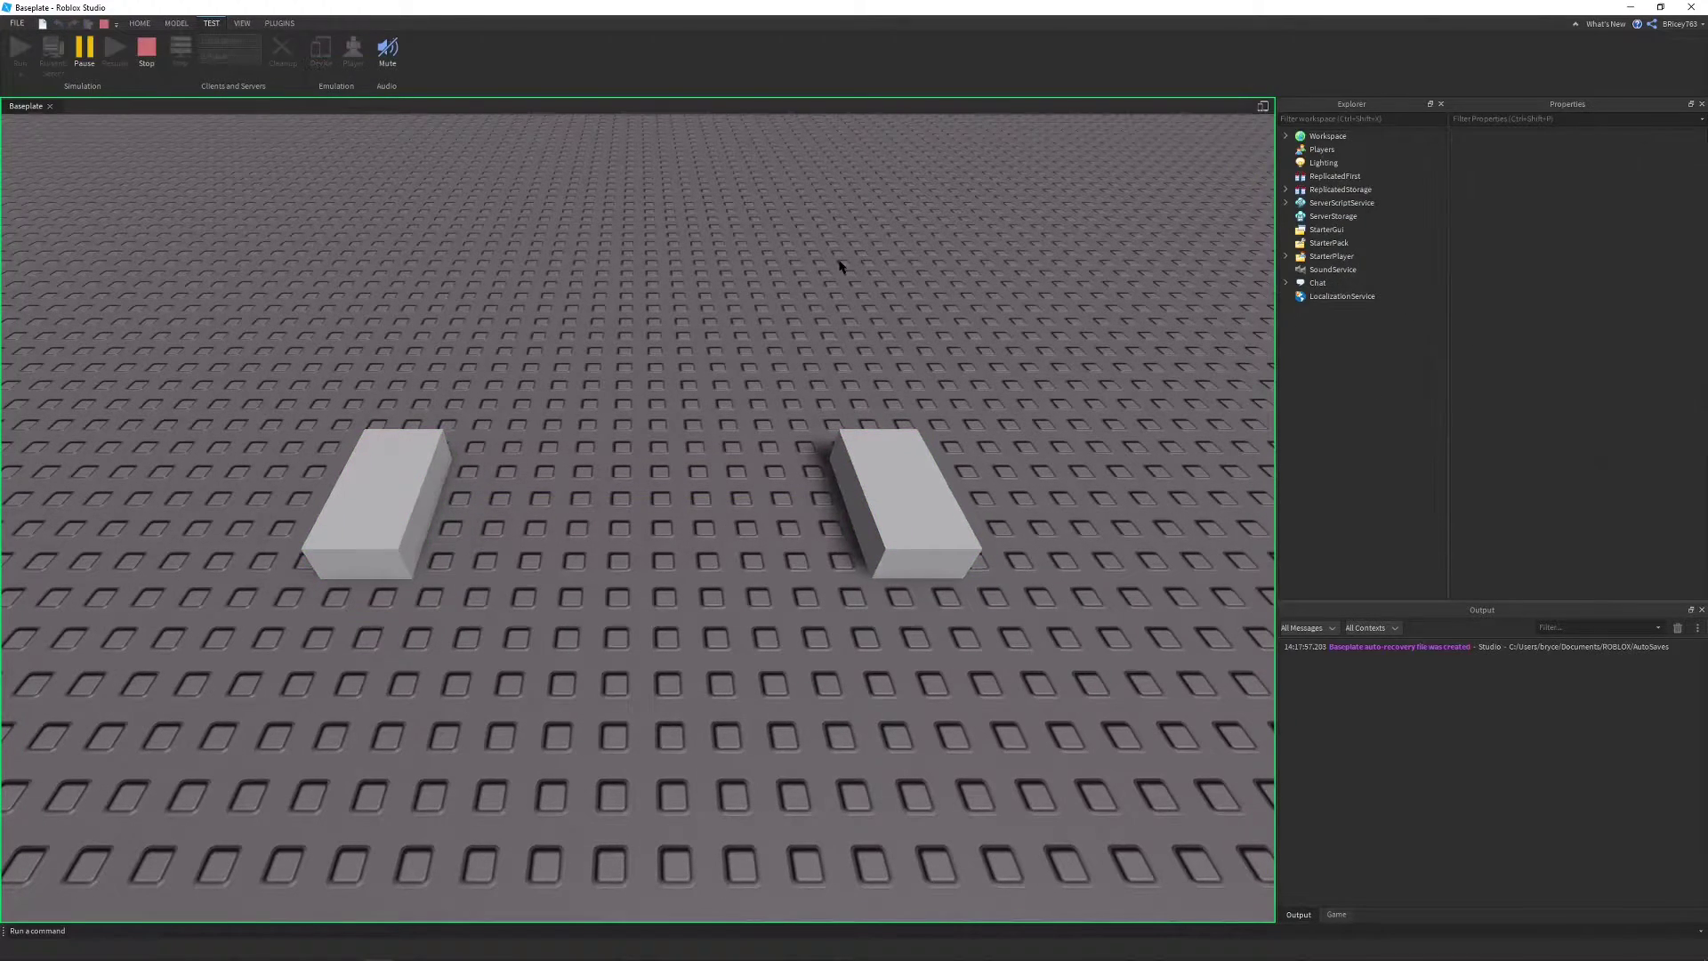
{"action": "right_click_drag", "start_coordinate": [840, 267], "coordinate": [839, 265]}
{"action": "scroll", "coordinate": [839, 265], "scroll_direction": "down", "scroll_amount": 8}
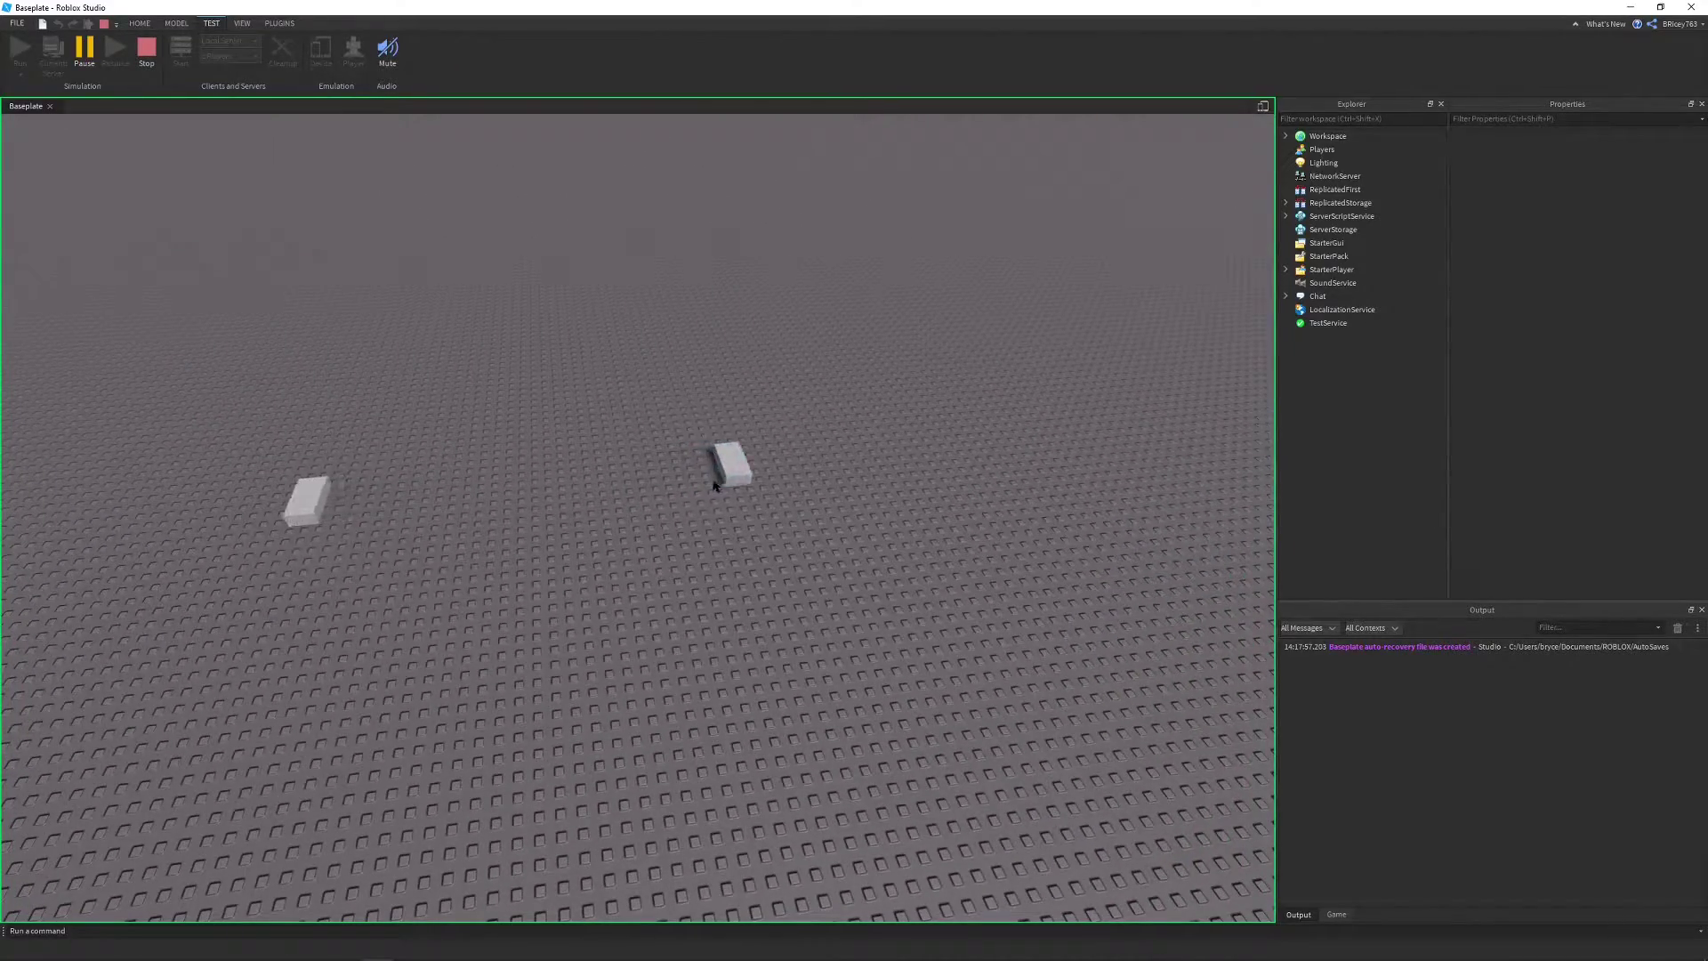
{"action": "scroll", "coordinate": [835, 408], "scroll_direction": "down", "scroll_amount": 6}
{"action": "right_click_drag", "start_coordinate": [834, 409], "coordinate": [884, 410]}
{"action": "scroll", "coordinate": [877, 416], "scroll_direction": "down", "scroll_amount": 2}
{"action": "key", "text": "d"}
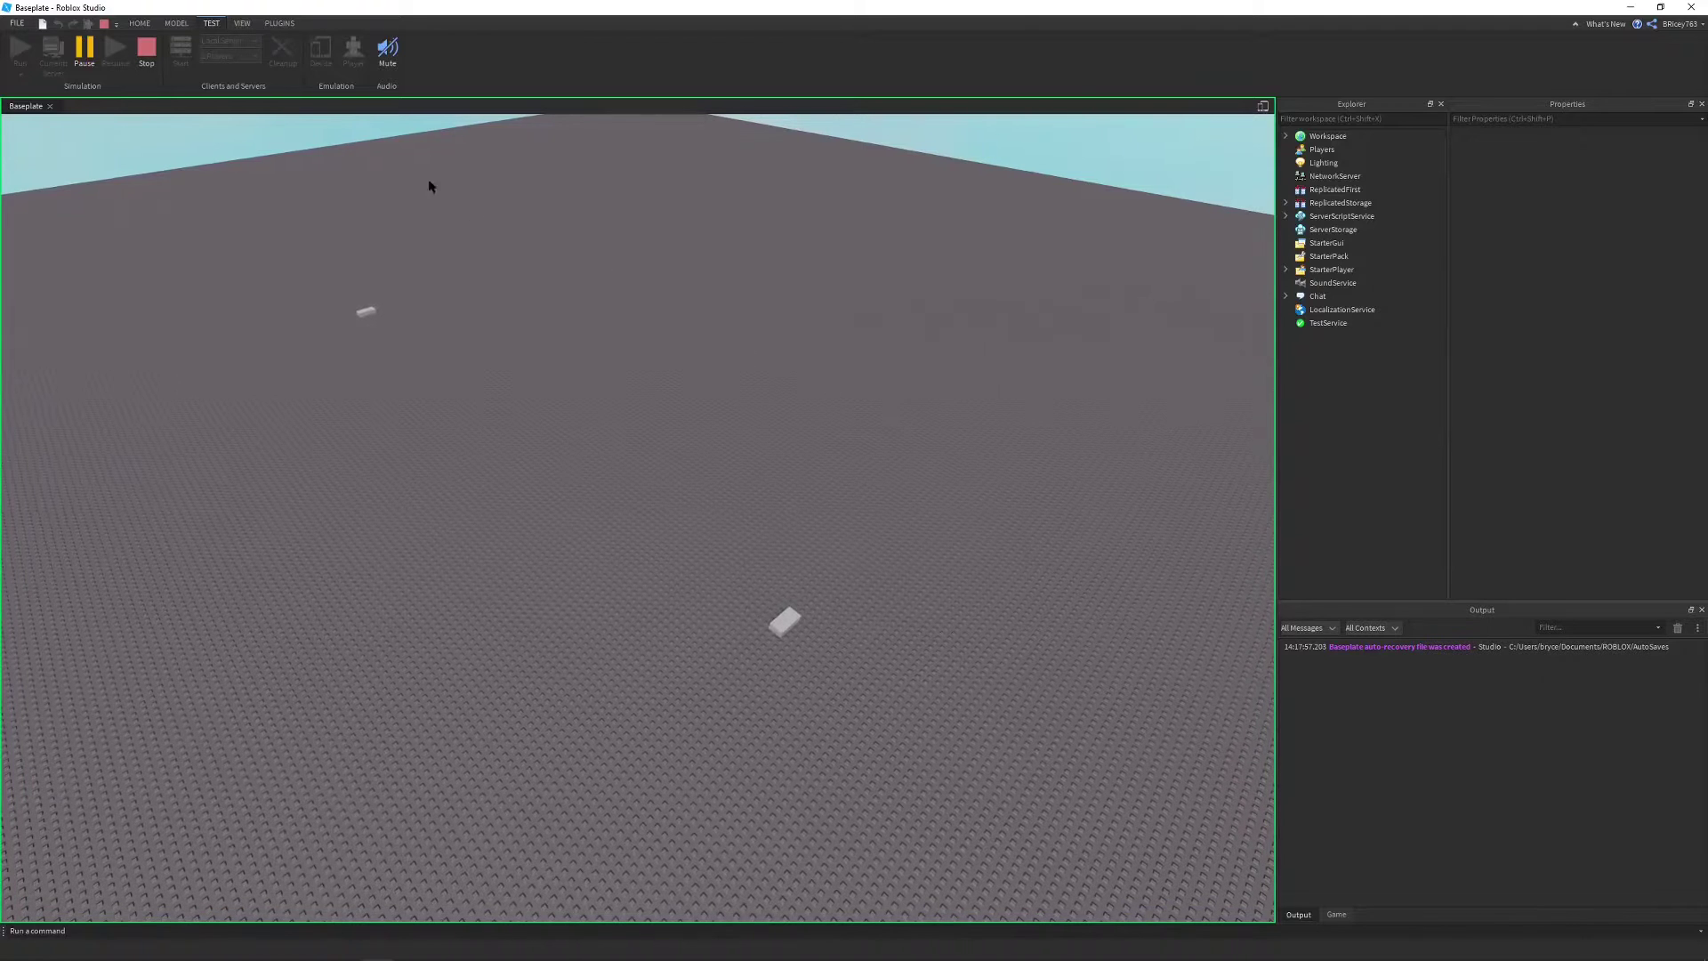
{"action": "left_click", "coordinate": [148, 54]}
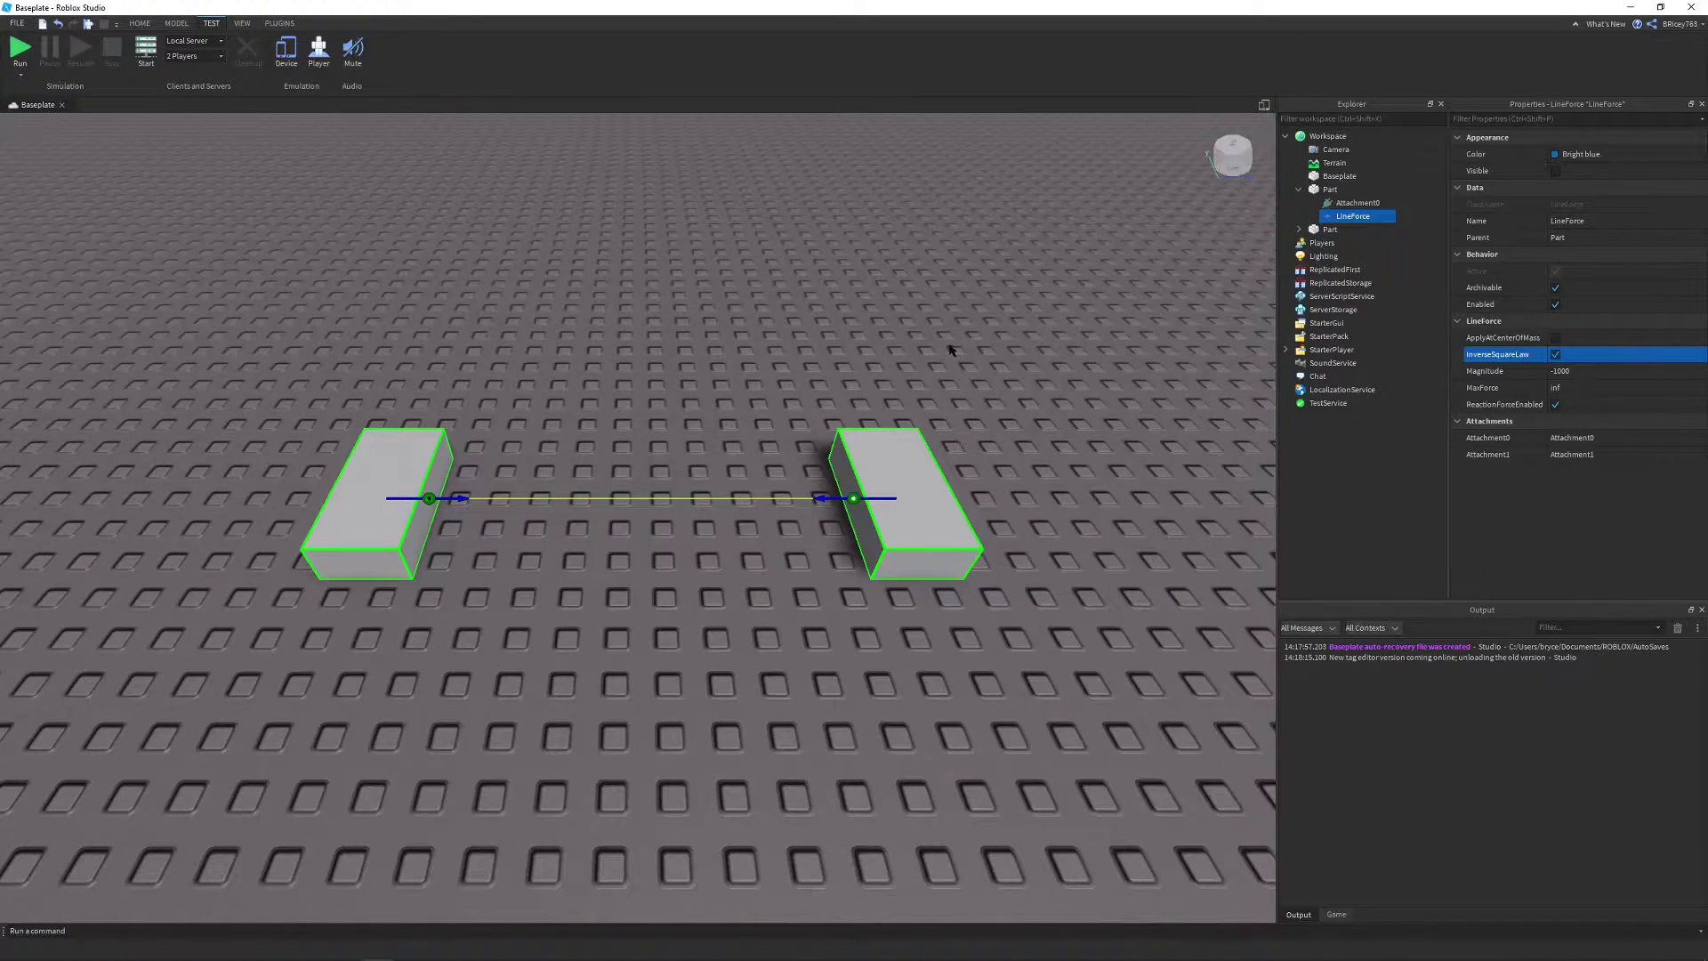
- Select both blocks together with their attachments and delete them
{"action": "right_click_drag", "start_coordinate": [881, 305], "coordinate": [879, 306]}
{"action": "key", "text": "s"}
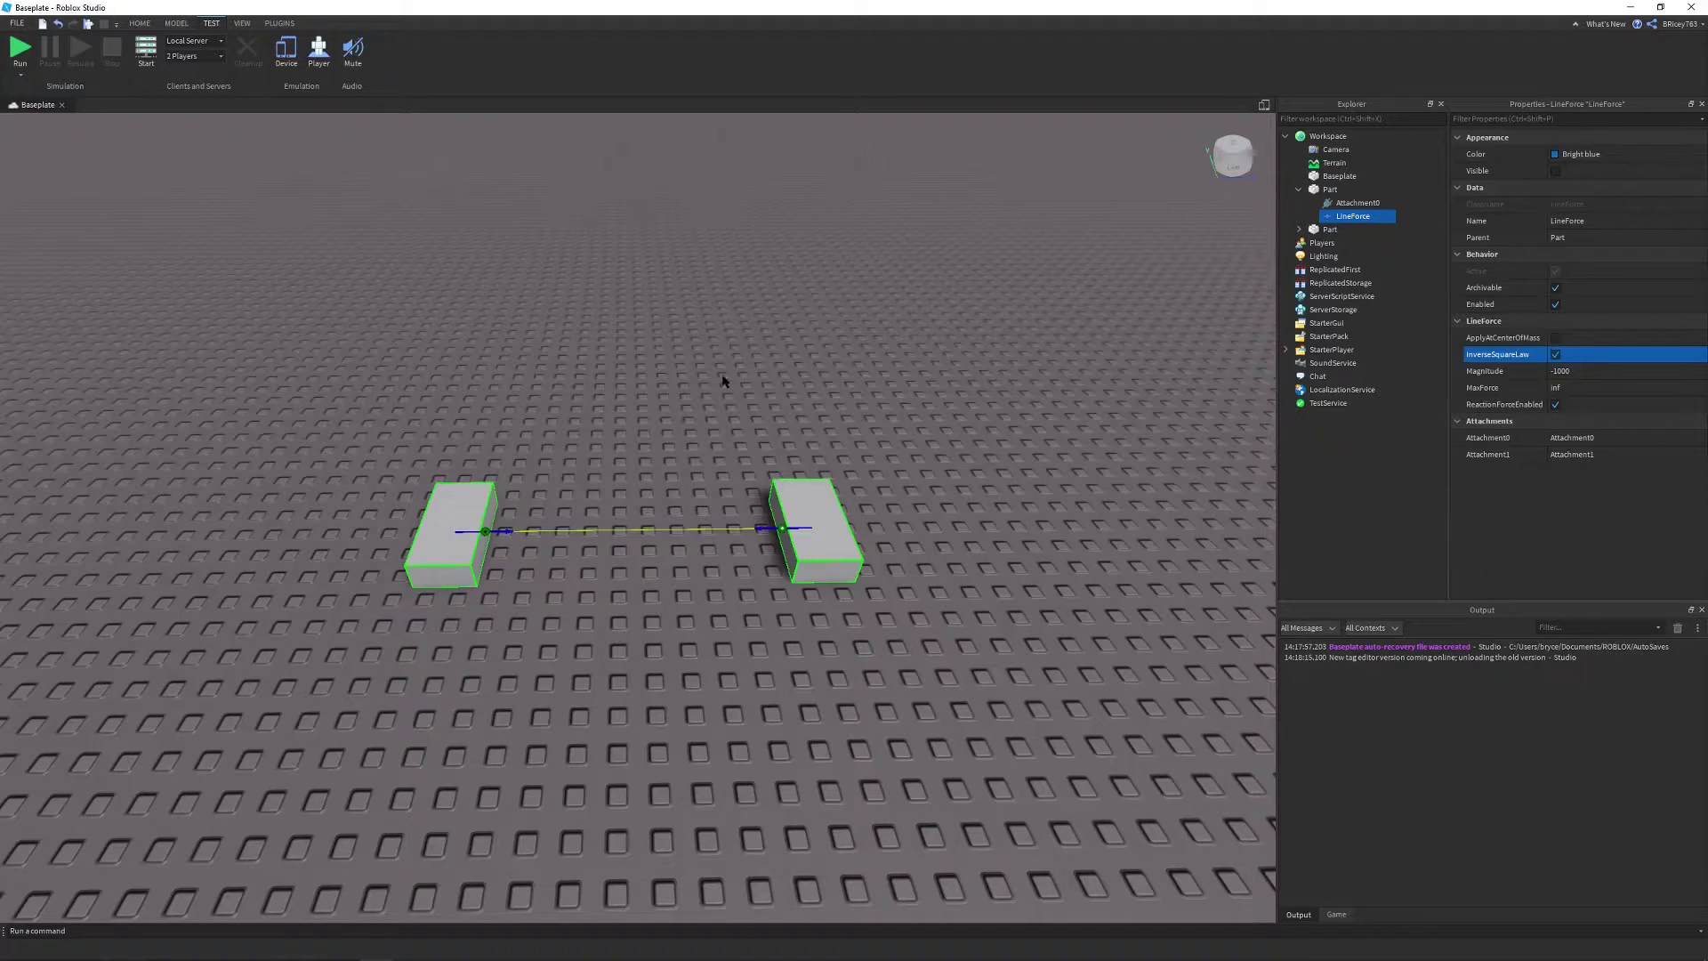
{"action": "scroll", "coordinate": [621, 405], "scroll_direction": "down", "scroll_amount": 1}
{"action": "right_click_drag", "start_coordinate": [621, 405], "coordinate": [613, 410]}
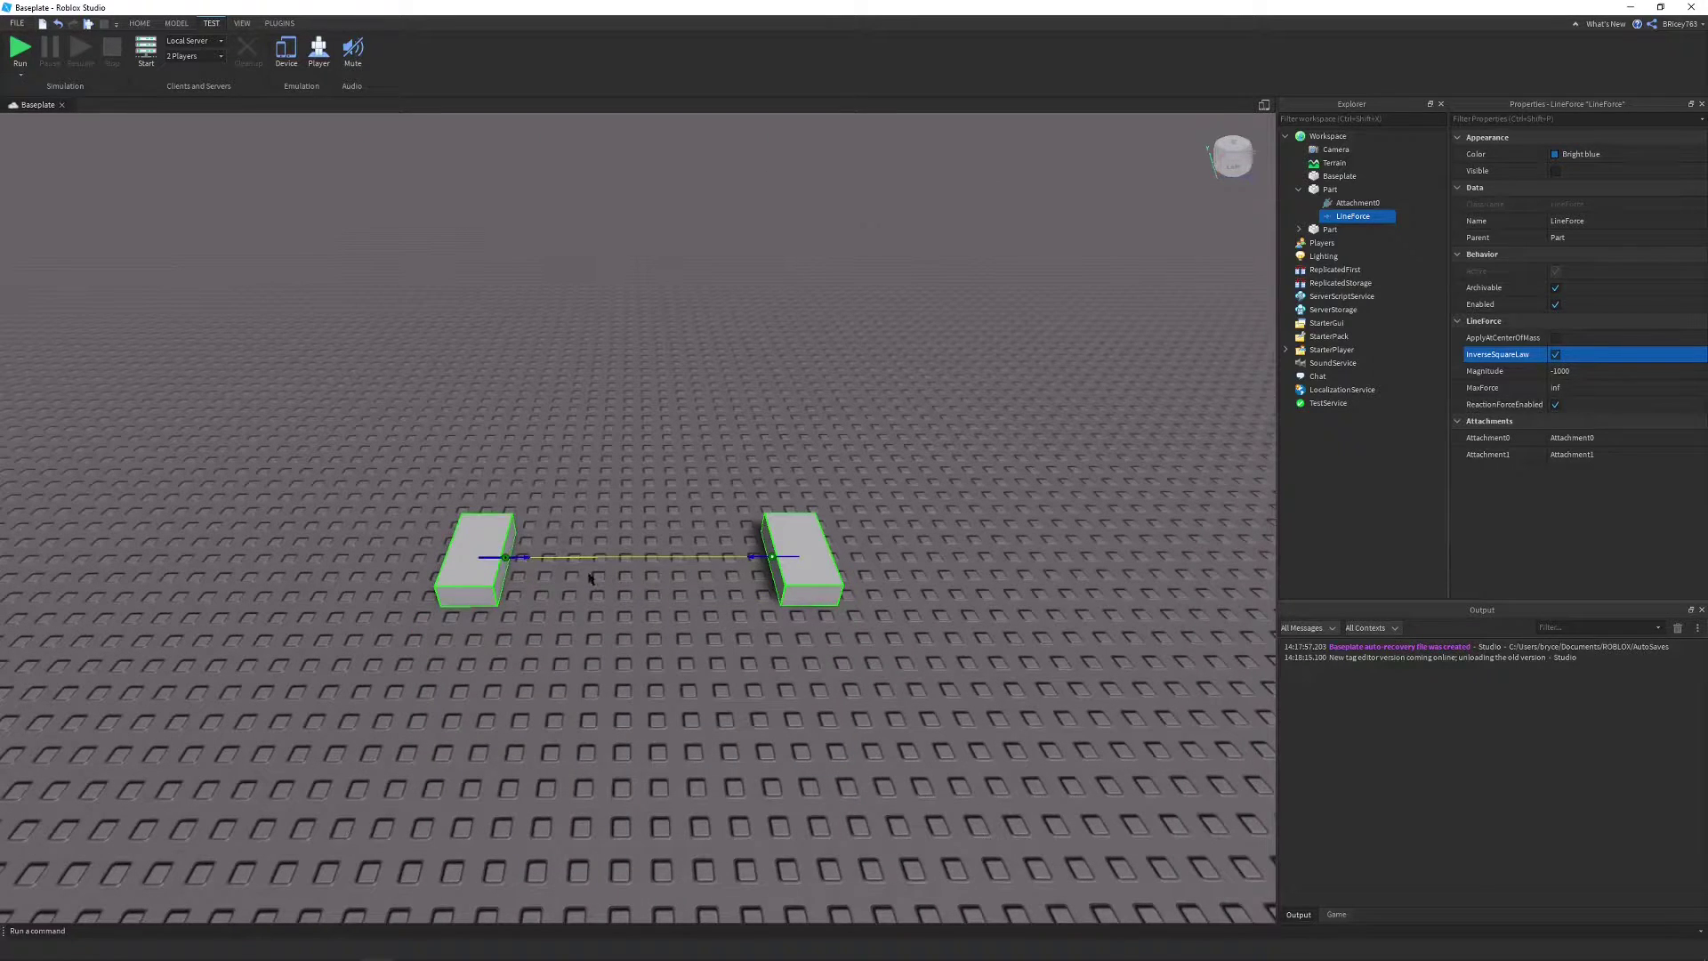
{"action": "left_click_drag", "start_coordinate": [308, 320], "coordinate": [1064, 776]}
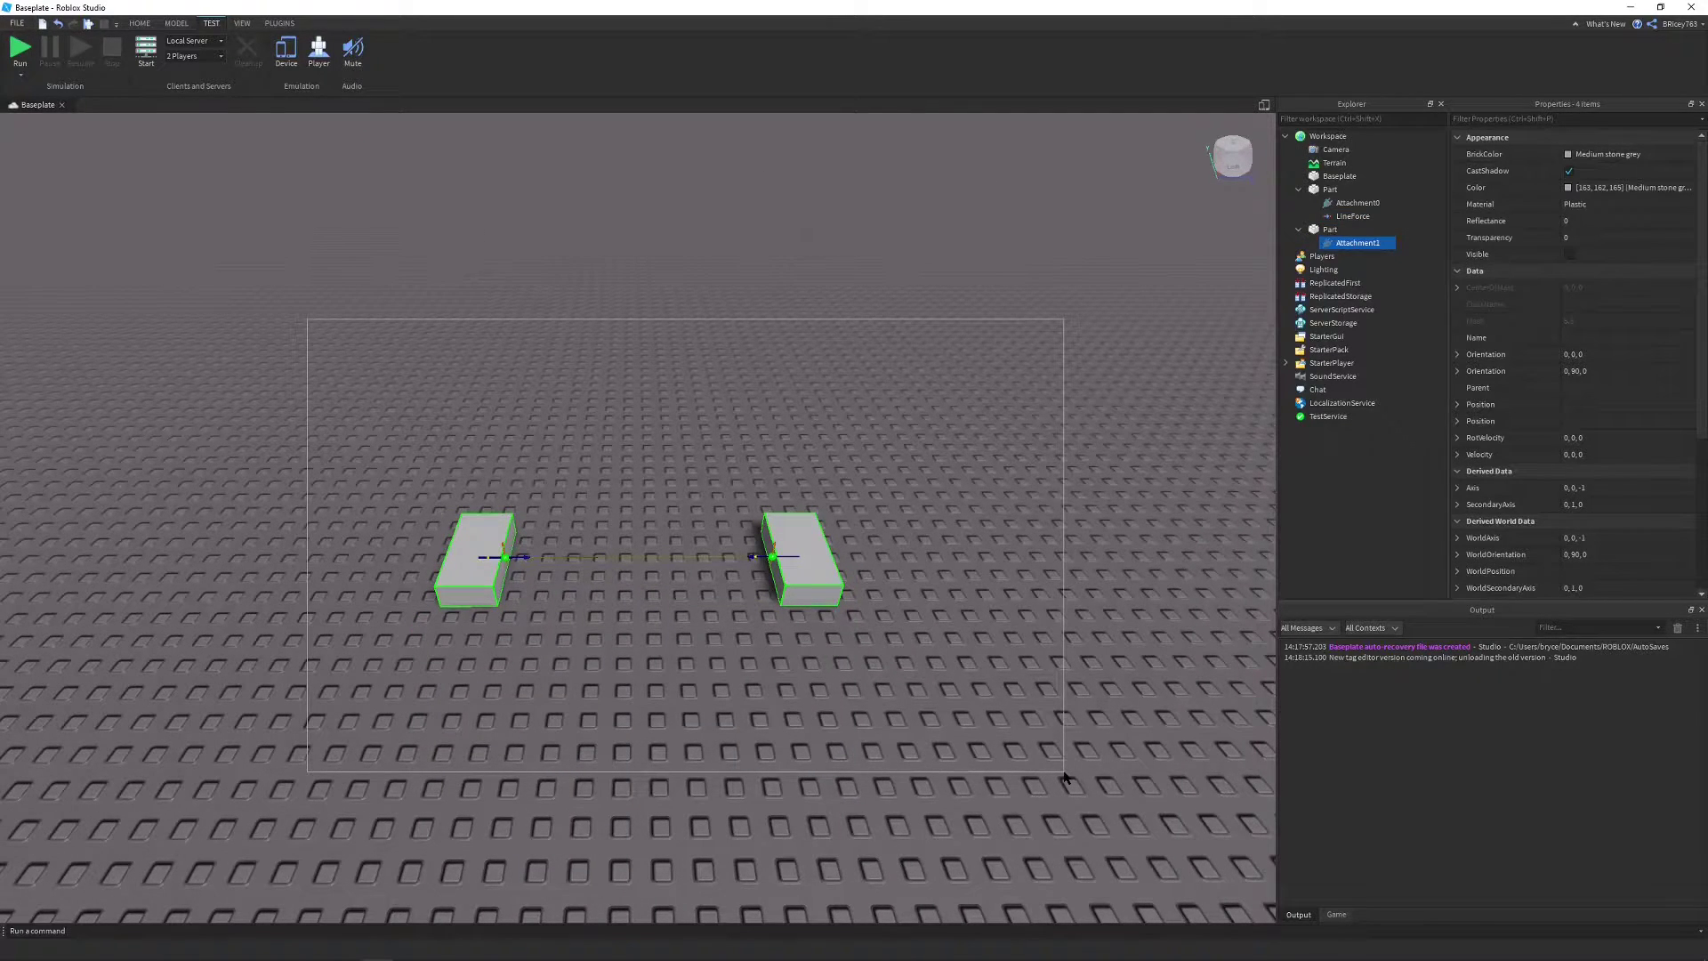
{"action": "key", "text": "Delete"}
- Insert a sphere part and raise it above the baseplate to a Y position of 11
{"action": "left_click", "coordinate": [176, 24]}
{"action": "left_click", "coordinate": [365, 75]}
{"action": "left_click", "coordinate": [366, 111]}
{"action": "left_click_drag", "start_coordinate": [620, 456], "coordinate": [625, 604]}
{"action": "key", "text": "ctrl+2"}
{"action": "left_click_drag", "start_coordinate": [646, 514], "coordinate": [739, 381]}
{"action": "right_click_drag", "start_coordinate": [738, 381], "coordinate": [749, 439]}
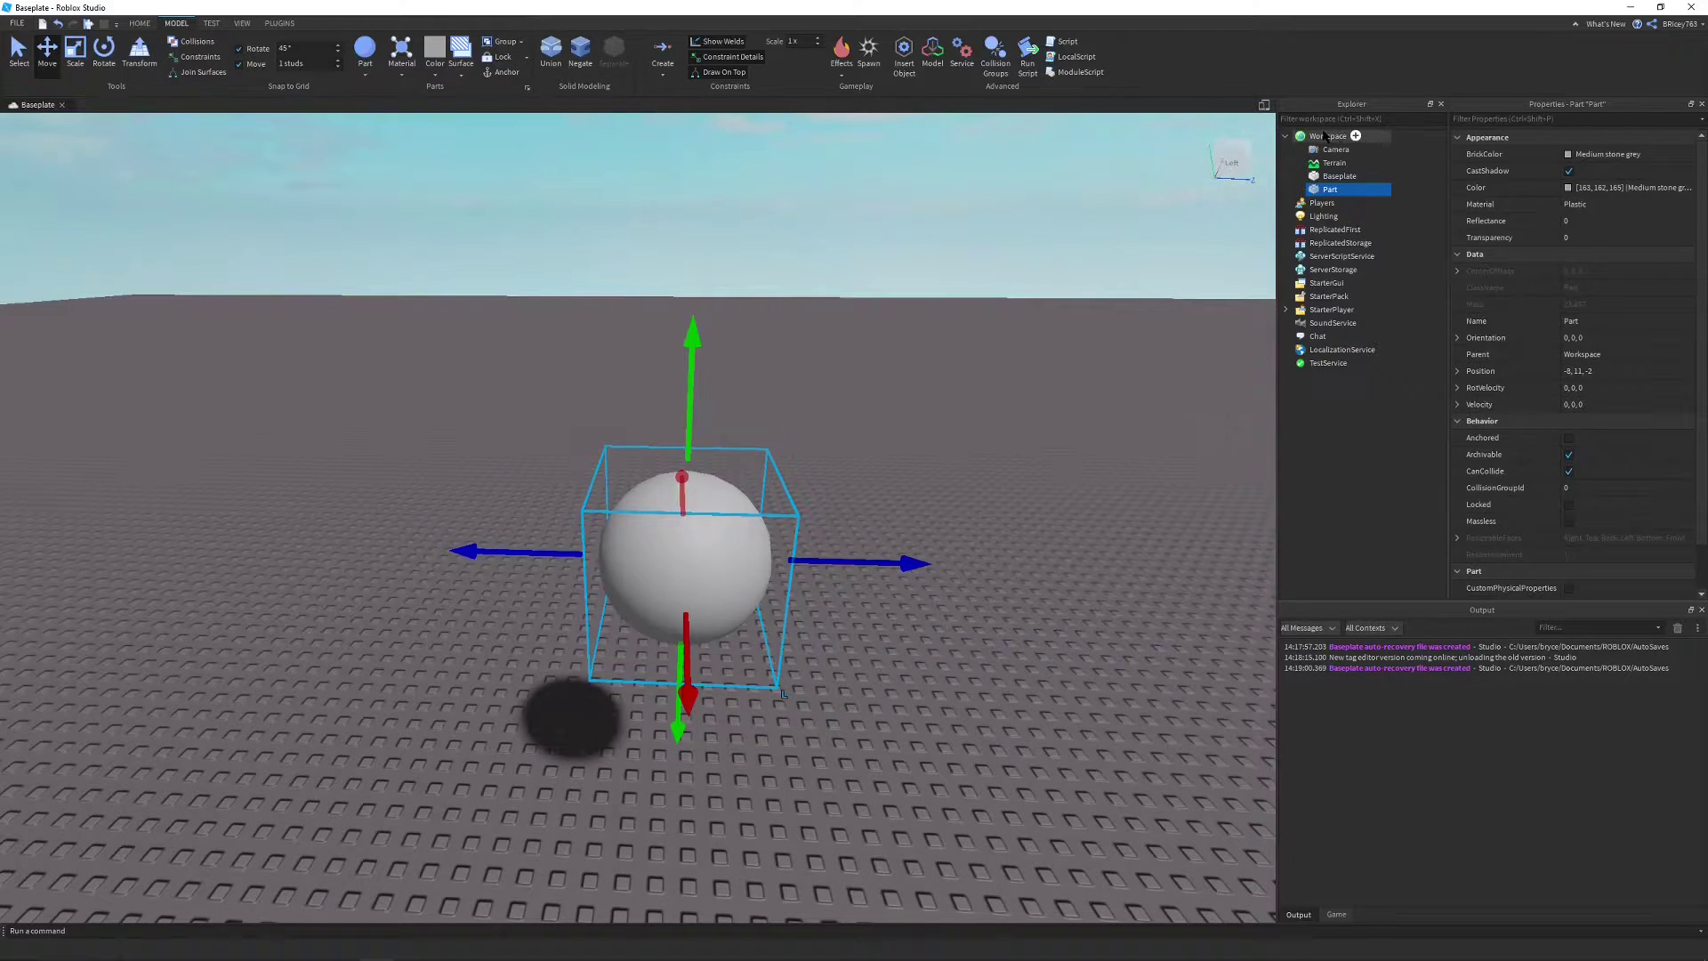
- Make sure the Workspace's Gravity is set to 0
{"action": "left_click", "coordinate": [1326, 135]}
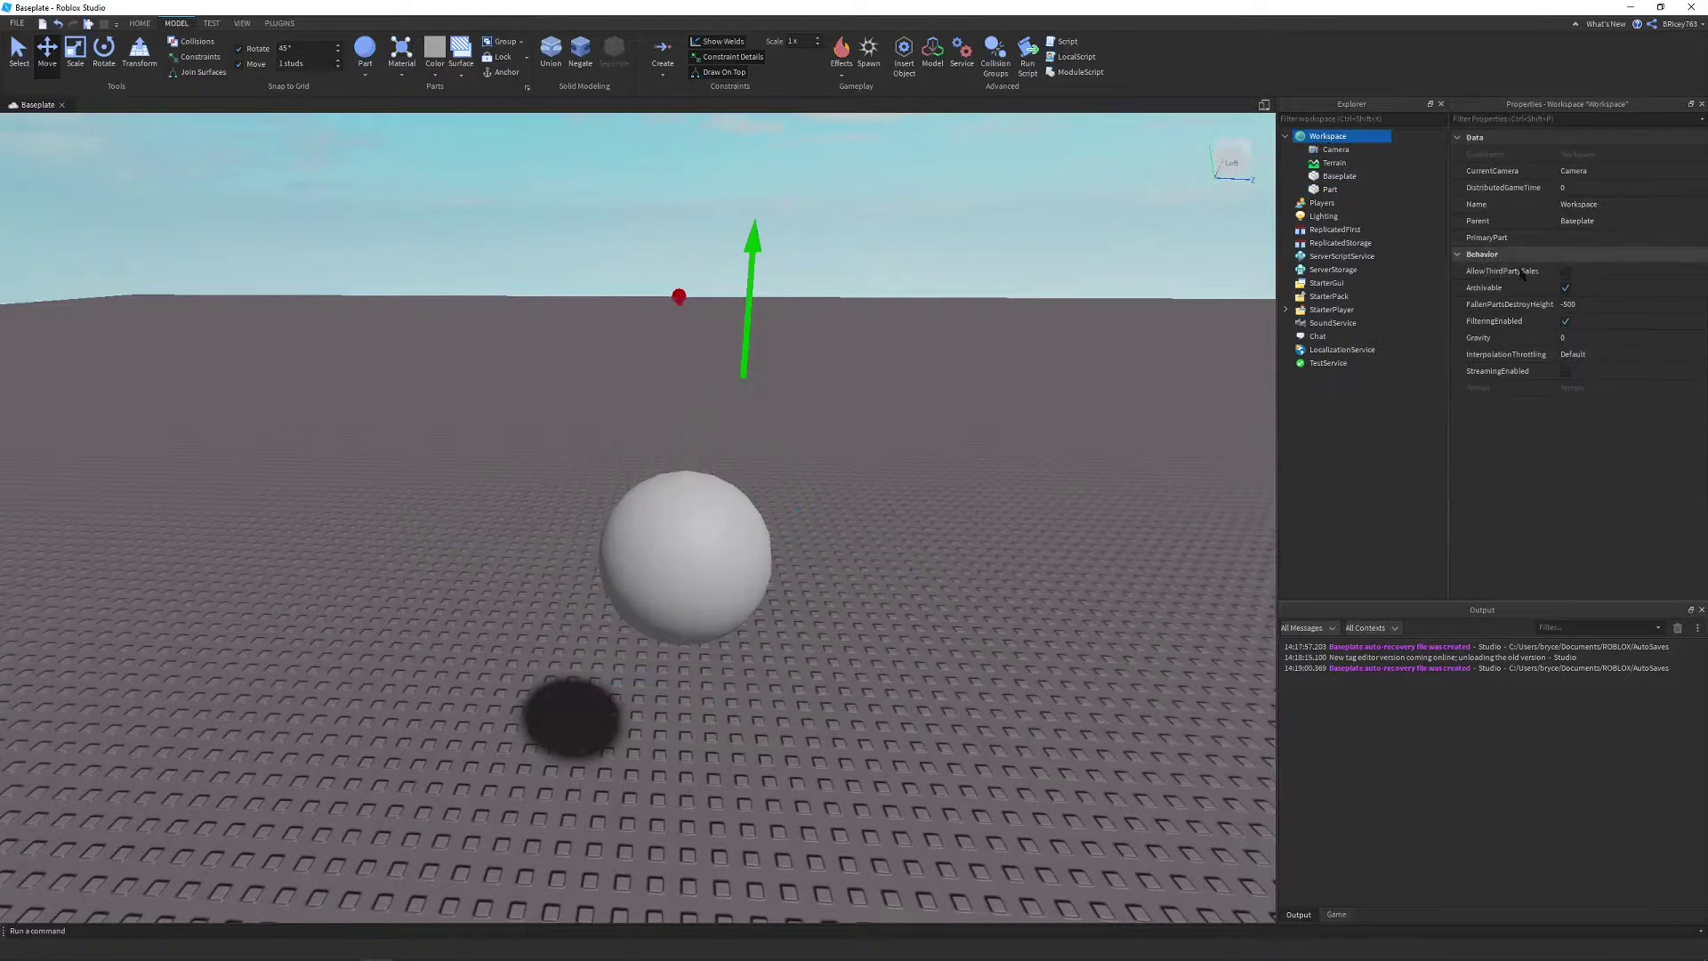
{"action": "left_click", "coordinate": [1571, 338]}
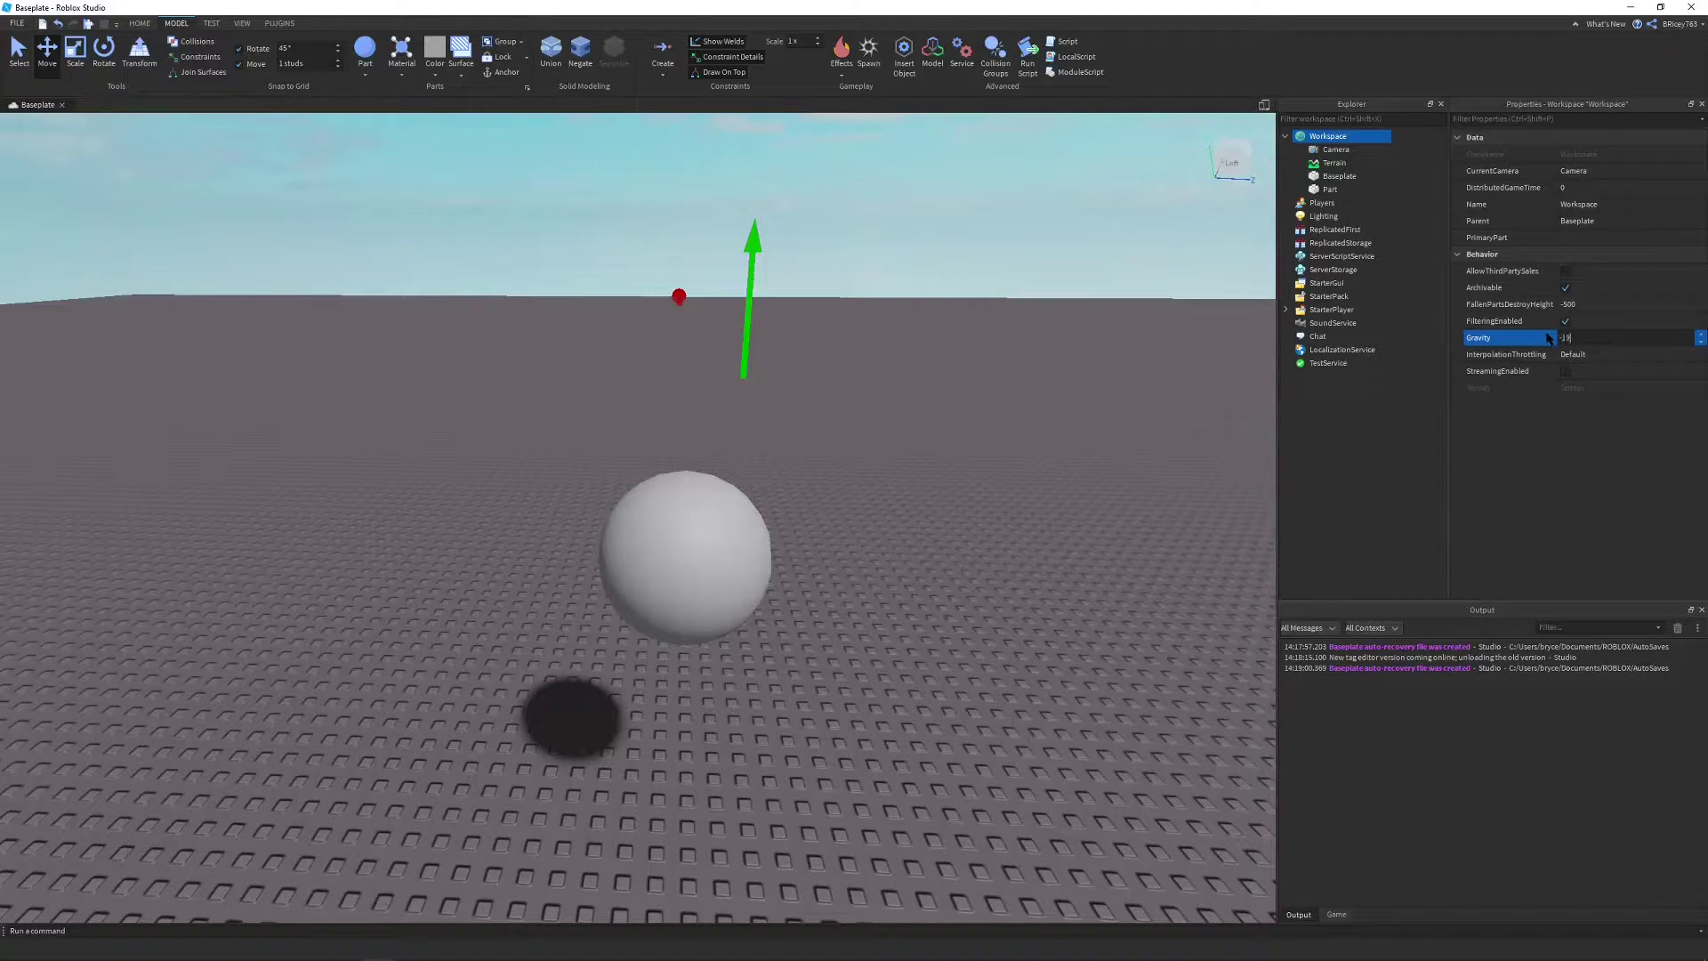
{"action": "key", "text": "Escape"}
{"action": "left_click", "coordinate": [1564, 339]}
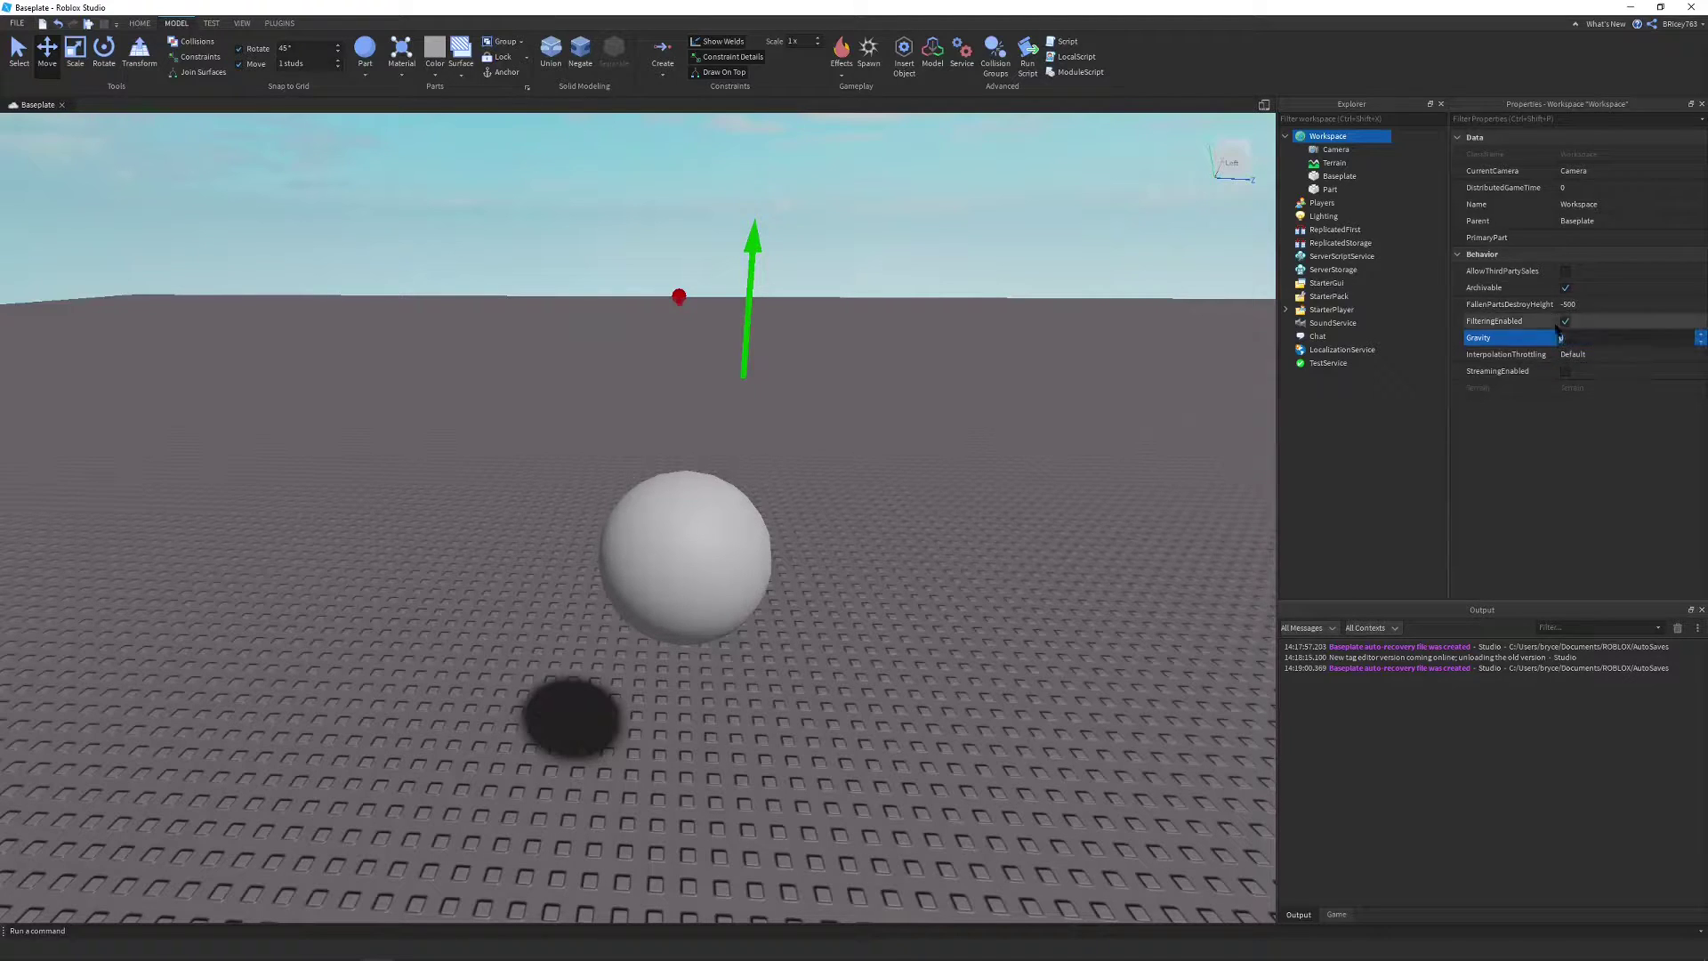
{"action": "left_click", "coordinate": [989, 397]}
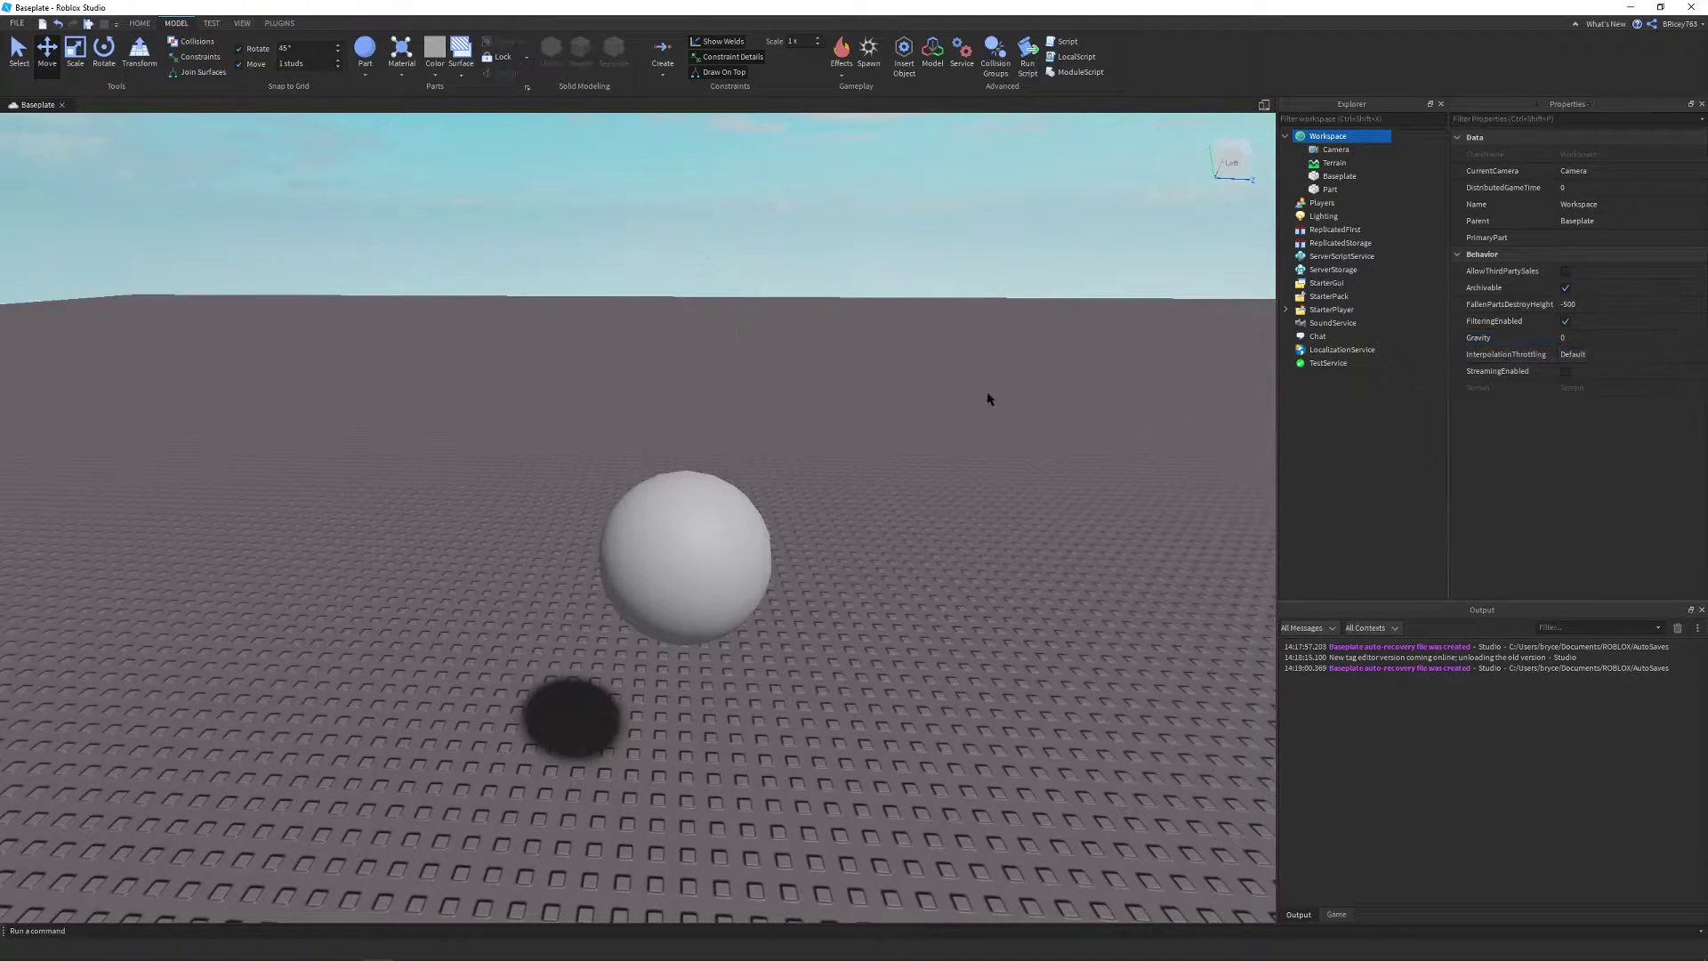
- Run the simulation to check how the sphere behaves with zero gravity, and stop it
{"action": "right_click_drag", "start_coordinate": [988, 397], "coordinate": [881, 399]}
{"action": "left_click", "coordinate": [212, 23]}
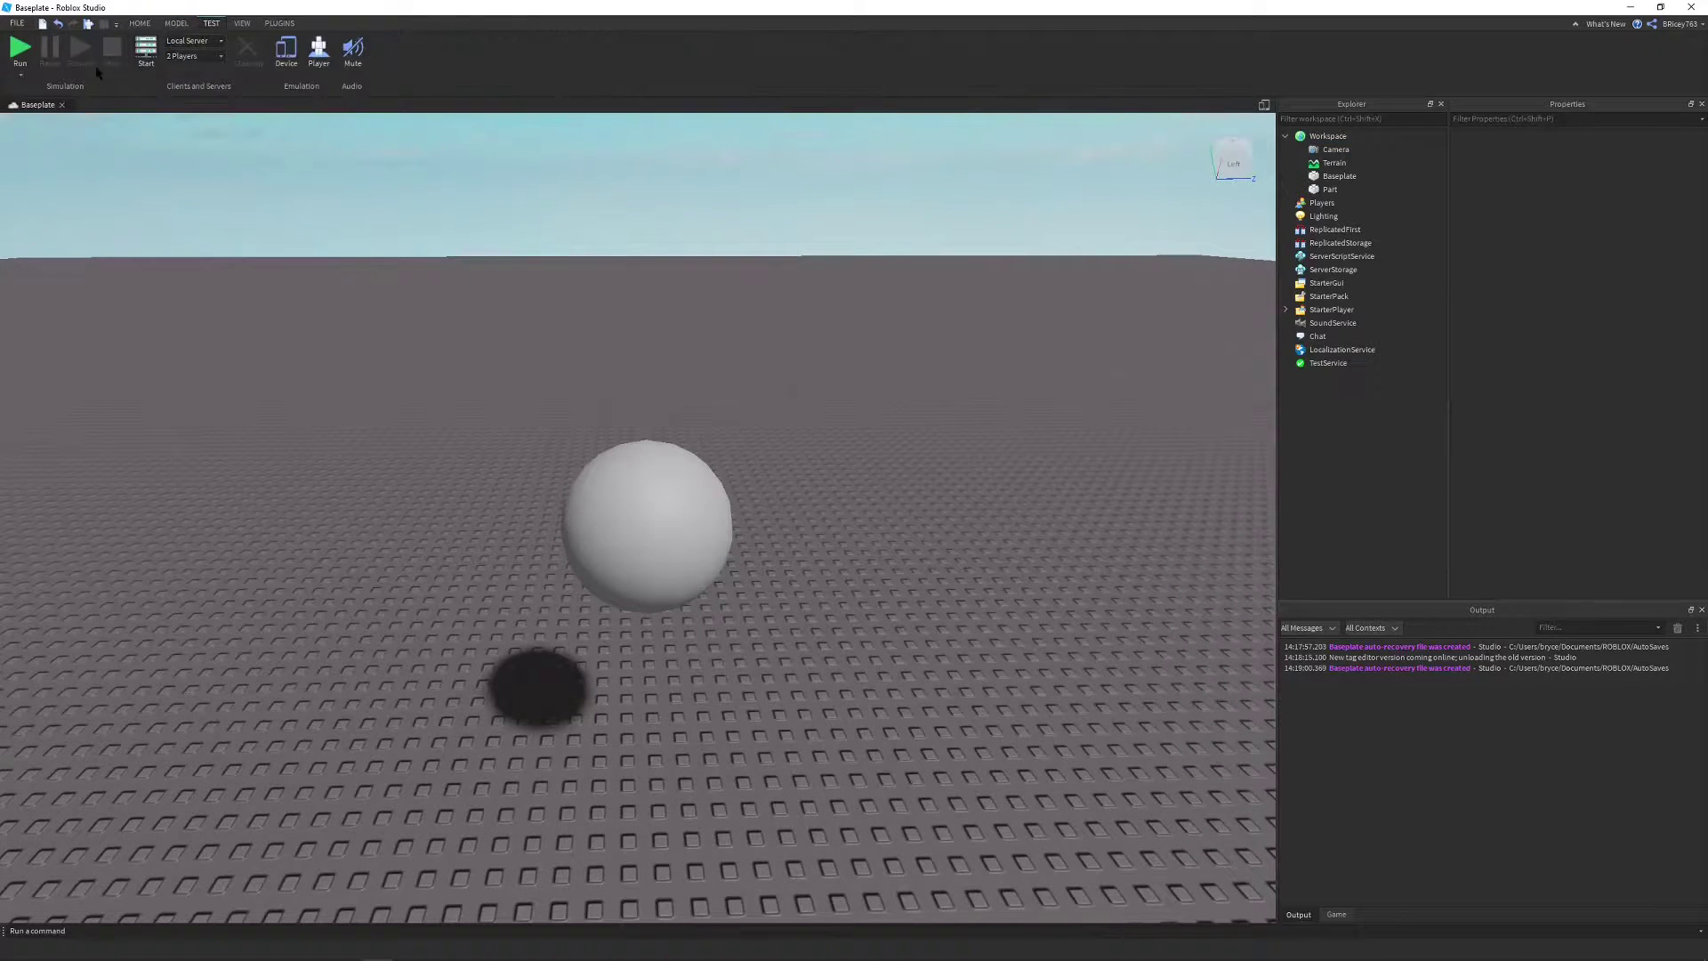
{"action": "key", "text": "F8"}
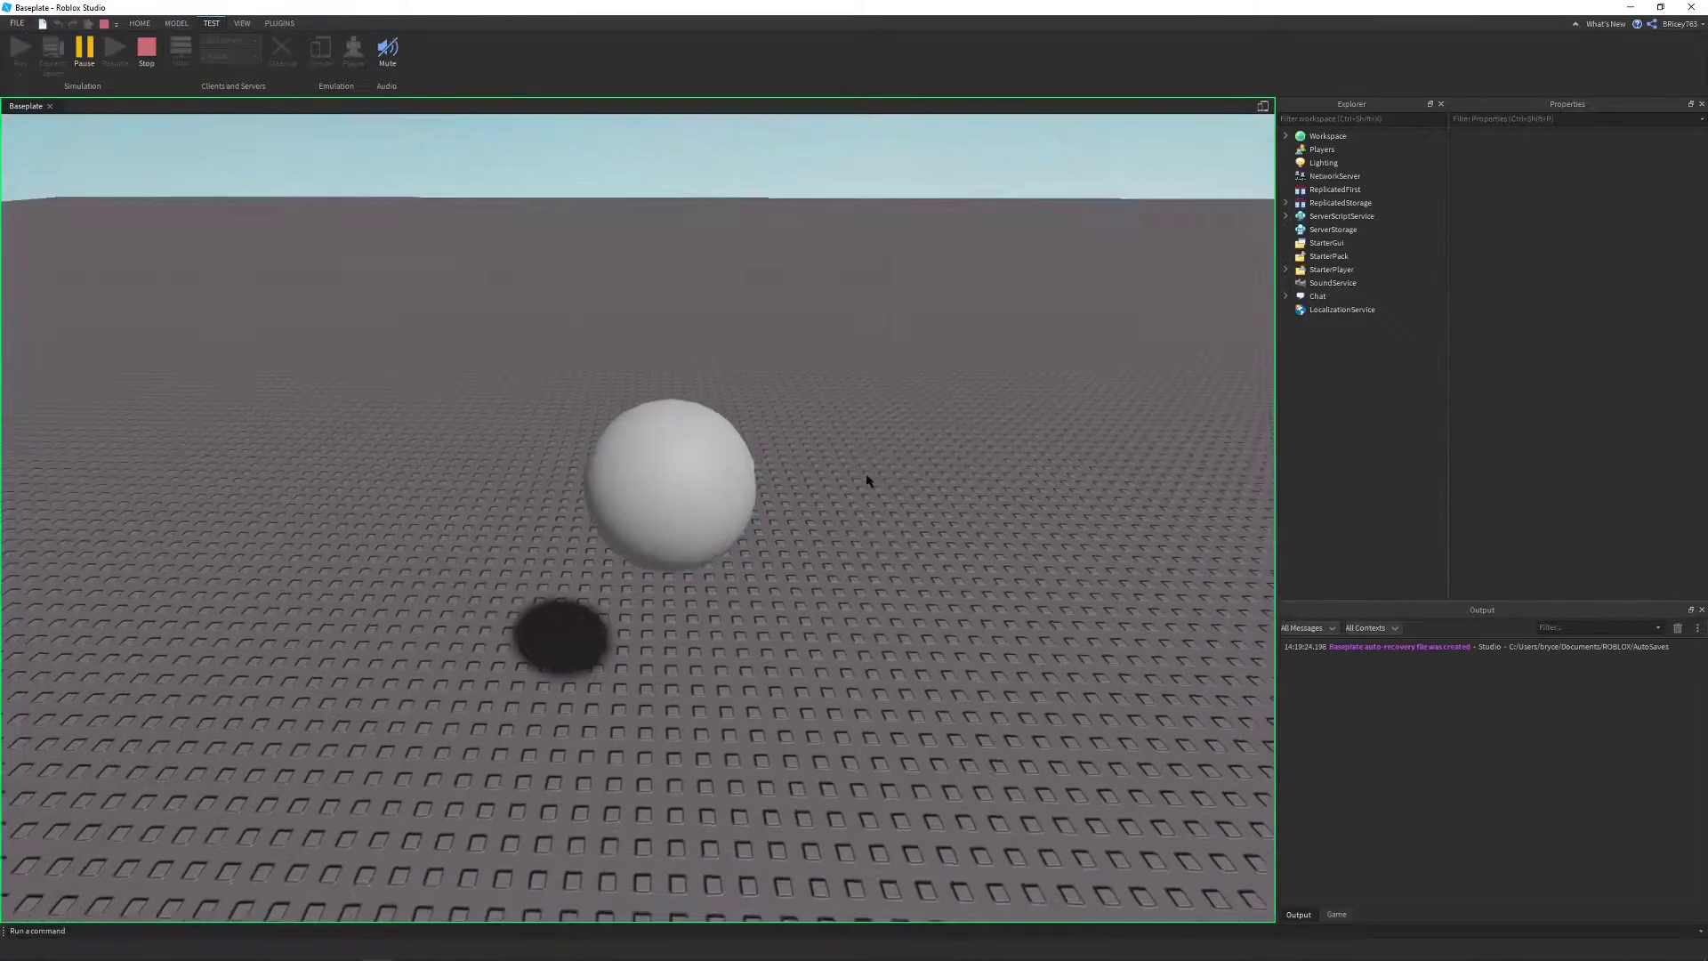
{"action": "left_click", "coordinate": [144, 59]}
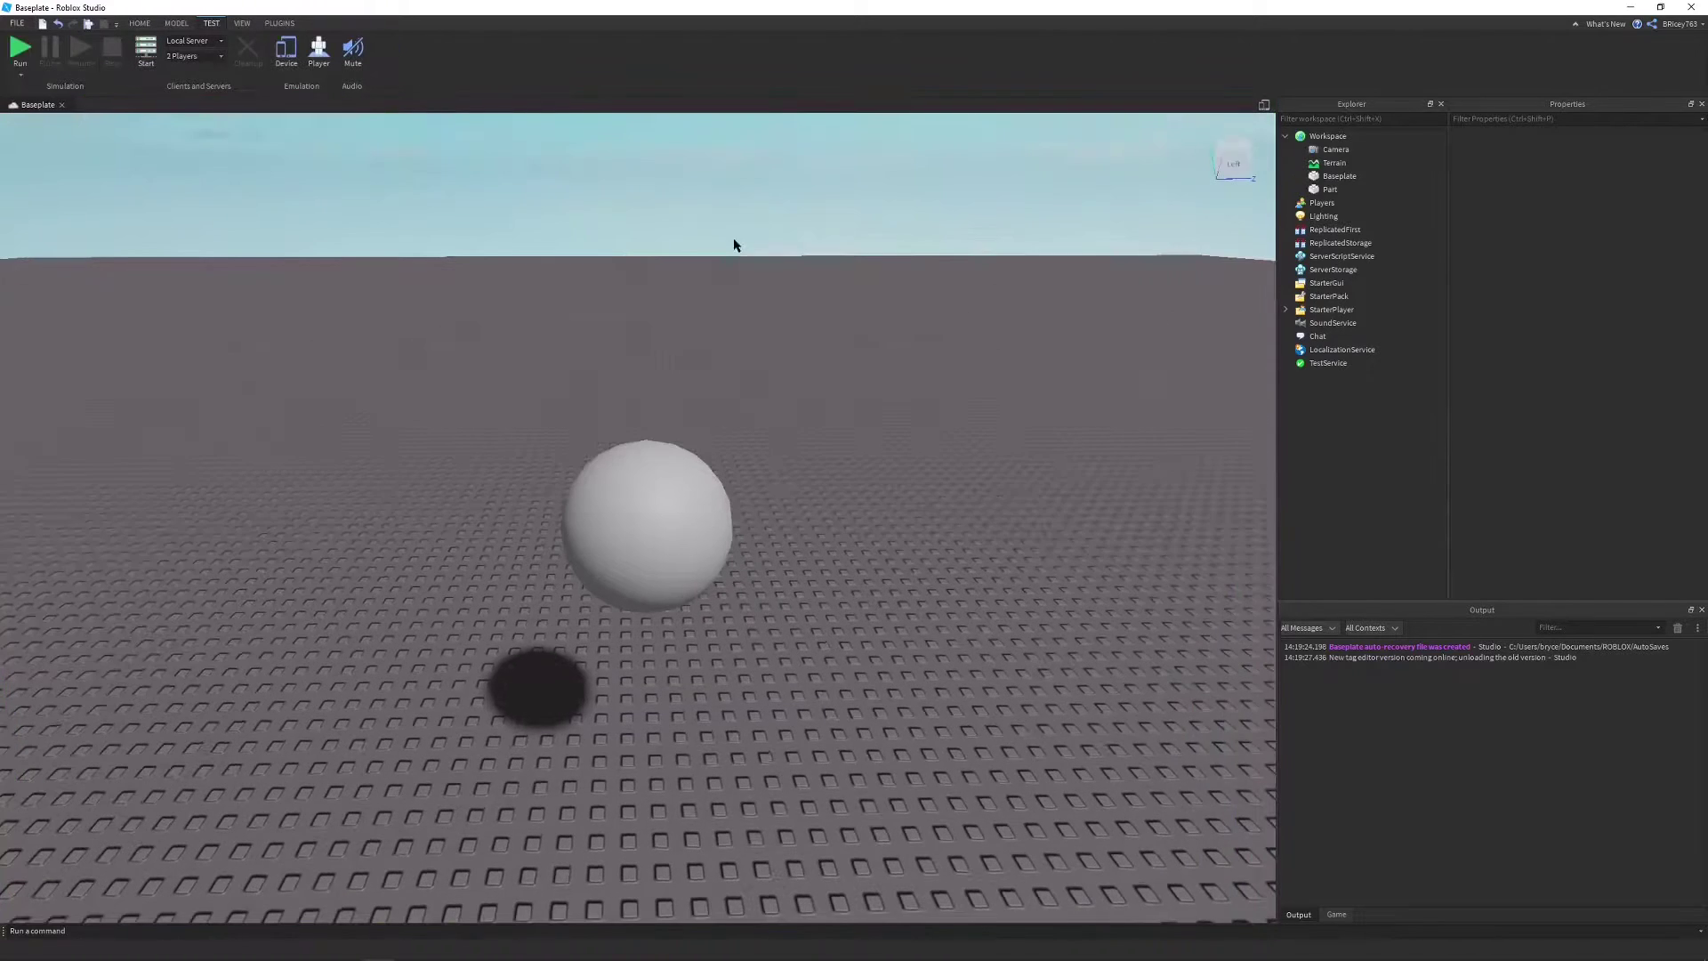
- Scale the sphere up uniformly to about twice its diameter
{"action": "left_click", "coordinate": [675, 442]}
{"action": "right_click_drag", "start_coordinate": [918, 331], "coordinate": [918, 331]}
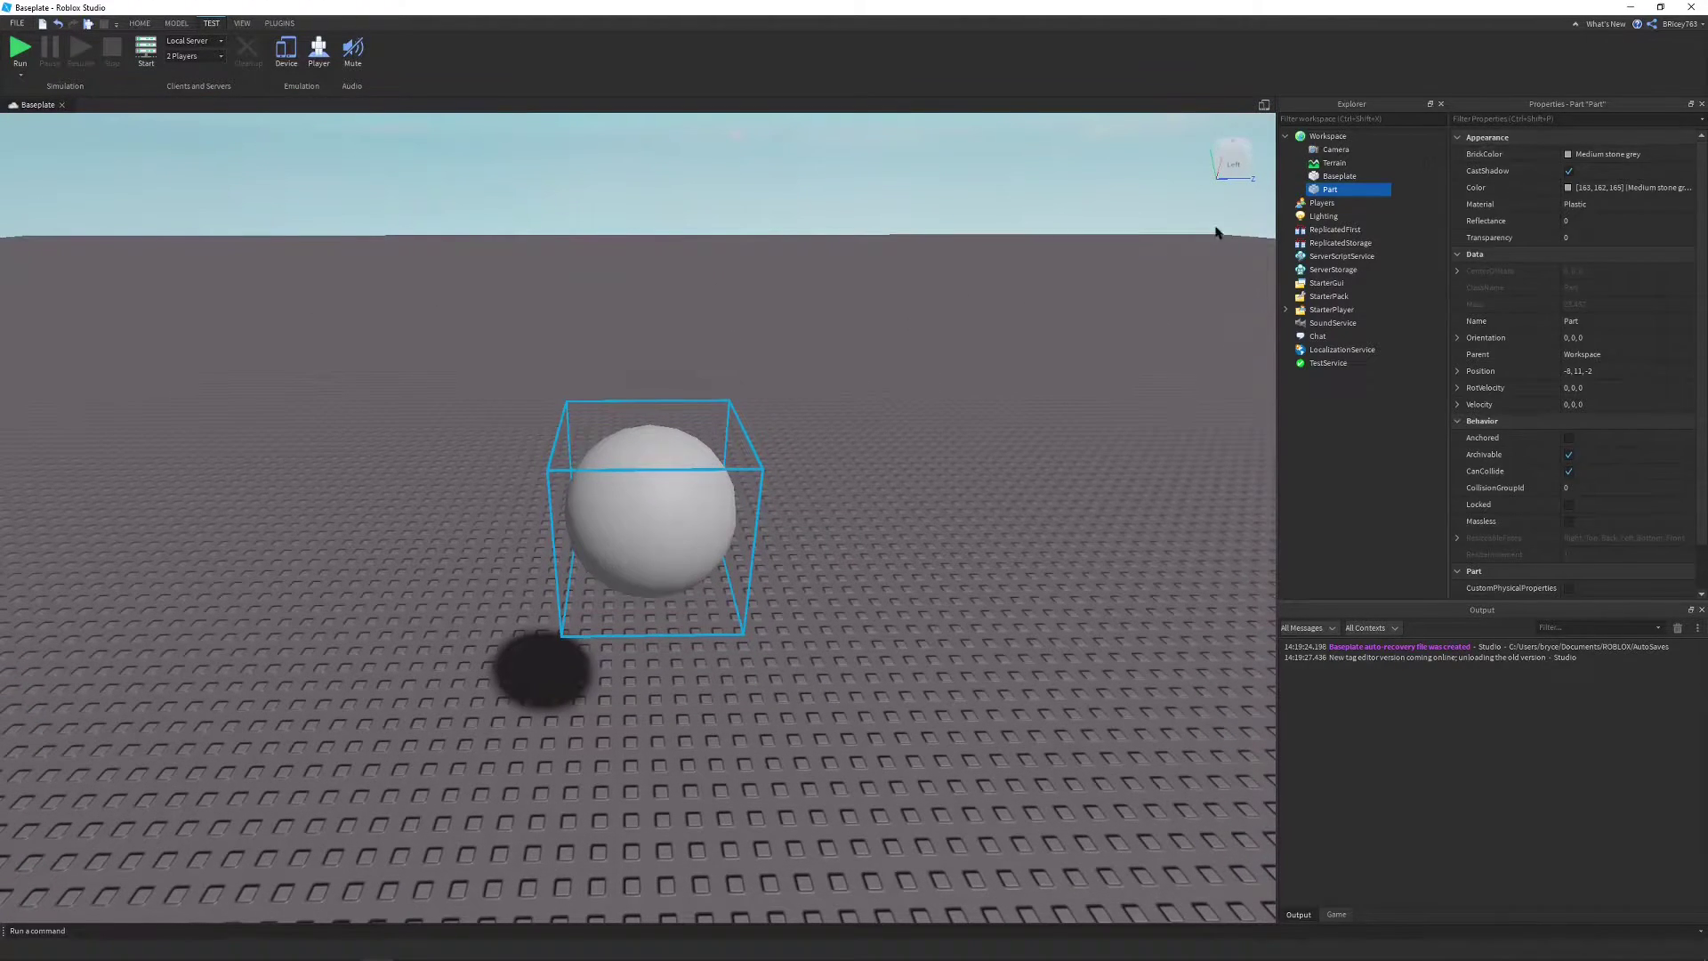
{"action": "right_click_drag", "start_coordinate": [993, 291], "coordinate": [994, 292]}
{"action": "key", "text": "d"}
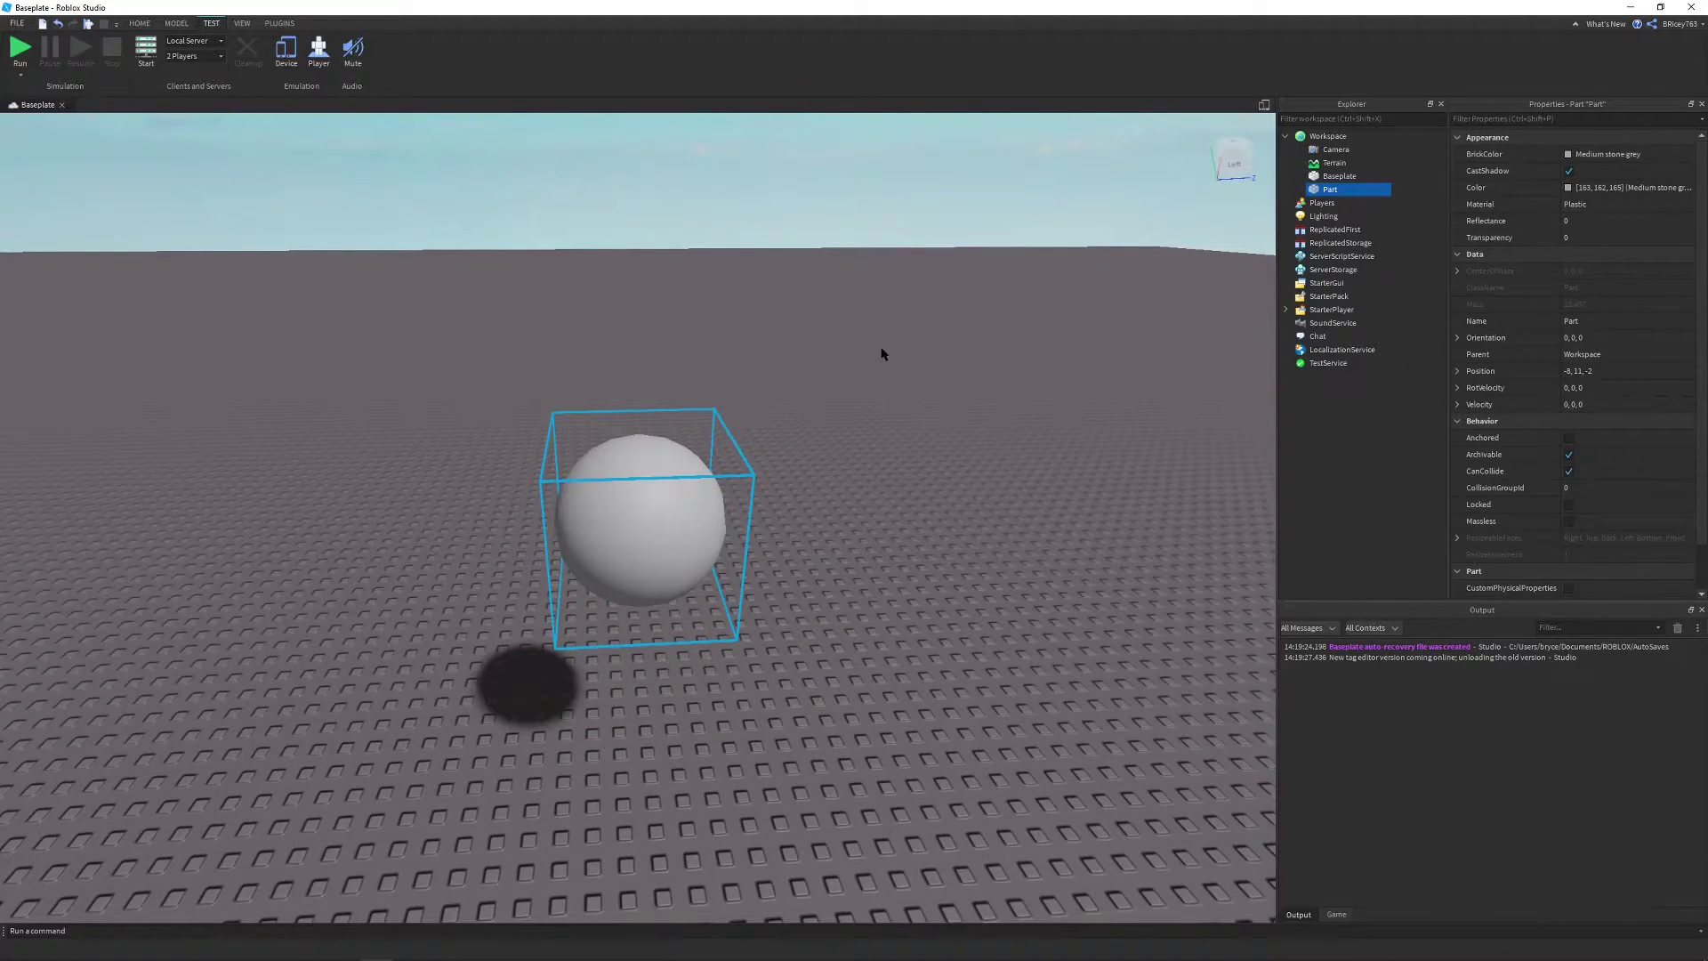
{"action": "key", "text": "ctrl+4"}
{"action": "key", "text": "w"}
- Colour the sphere Cyan and set its material to Sand, trying Grass first
{"action": "left_click", "coordinate": [176, 23]}
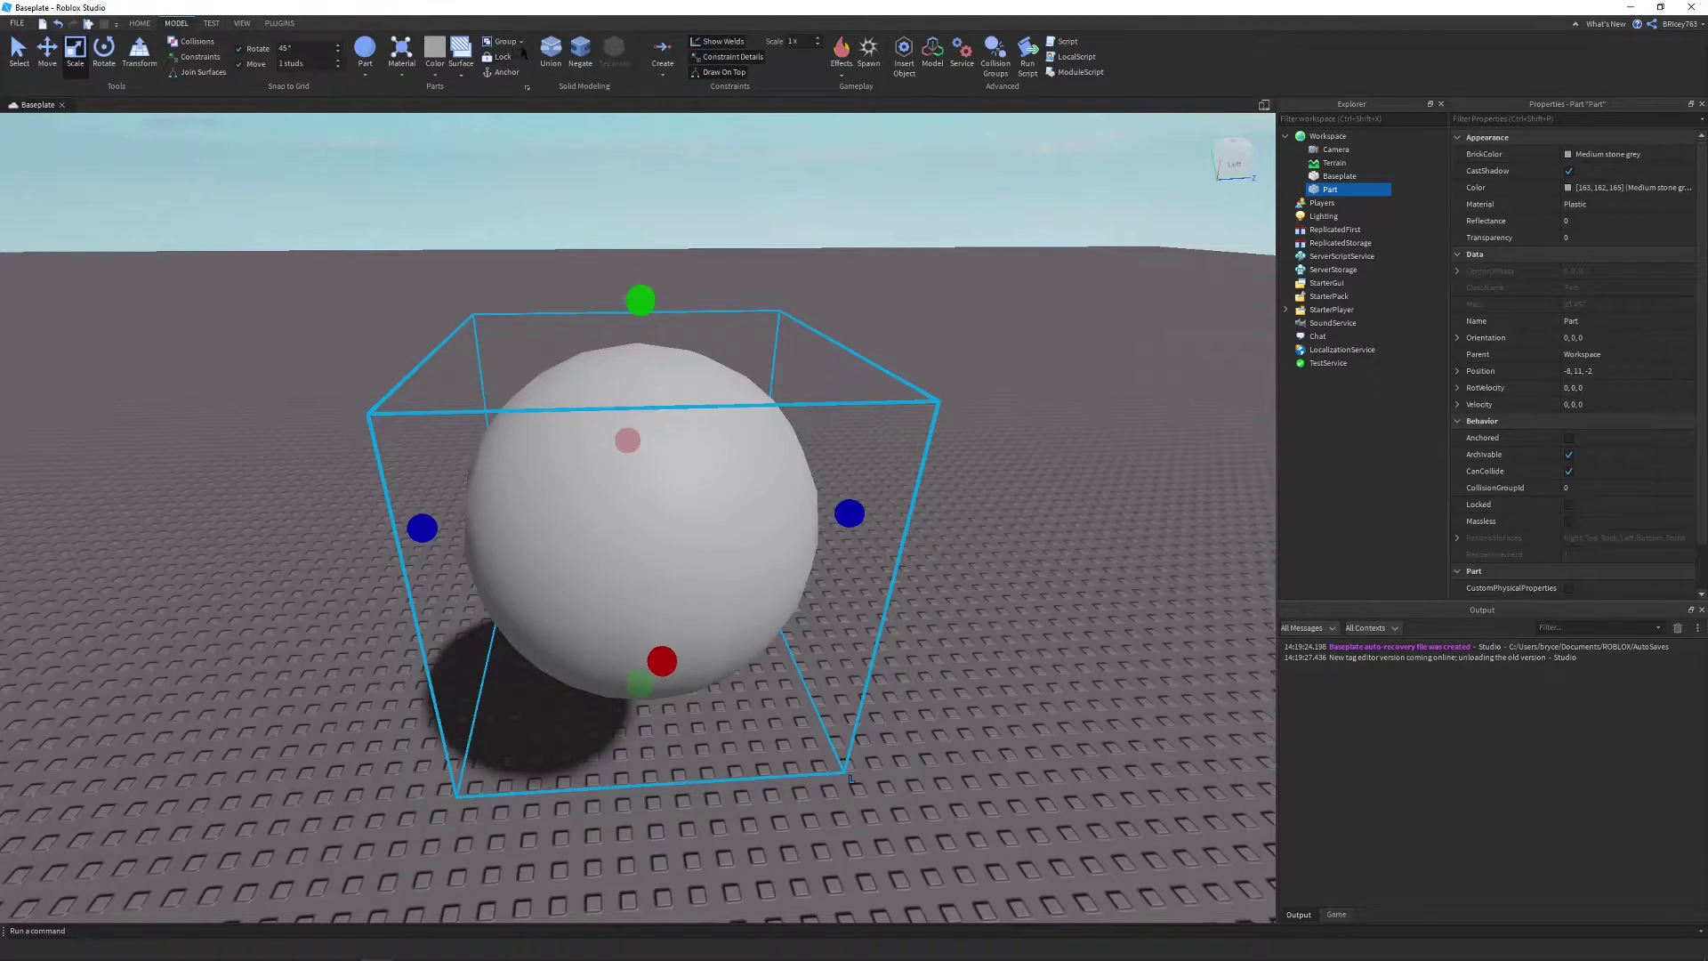
{"action": "left_click", "coordinate": [436, 73]}
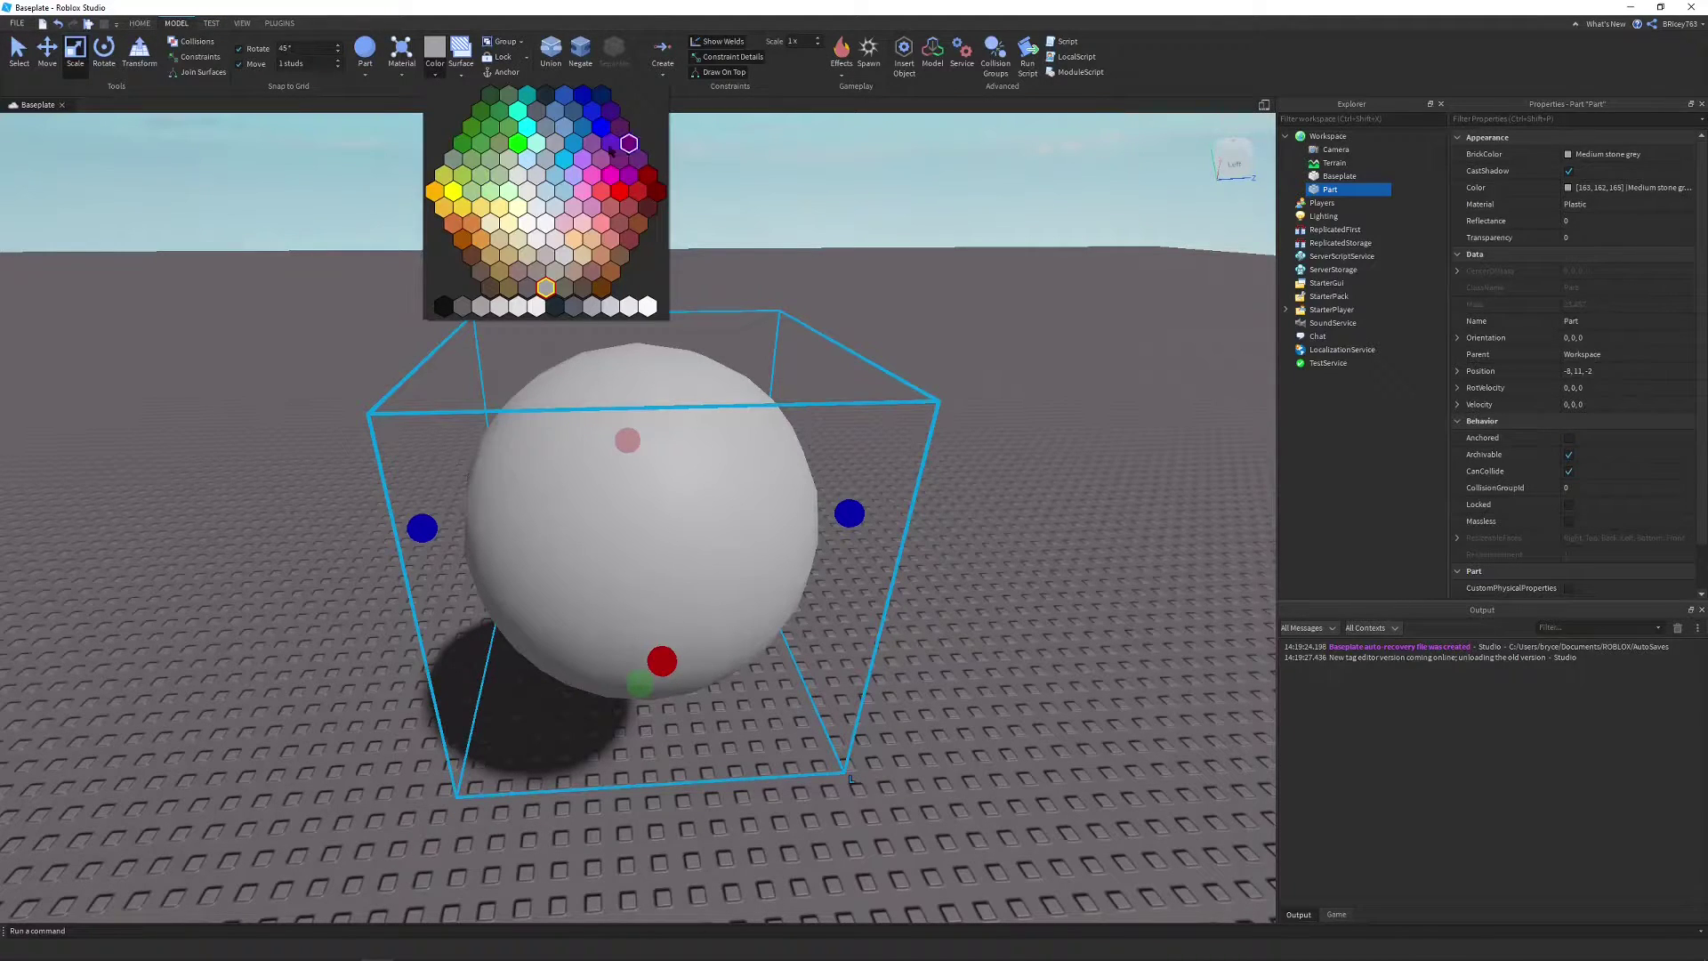
{"action": "left_click", "coordinate": [564, 157]}
{"action": "left_click", "coordinate": [401, 55]}
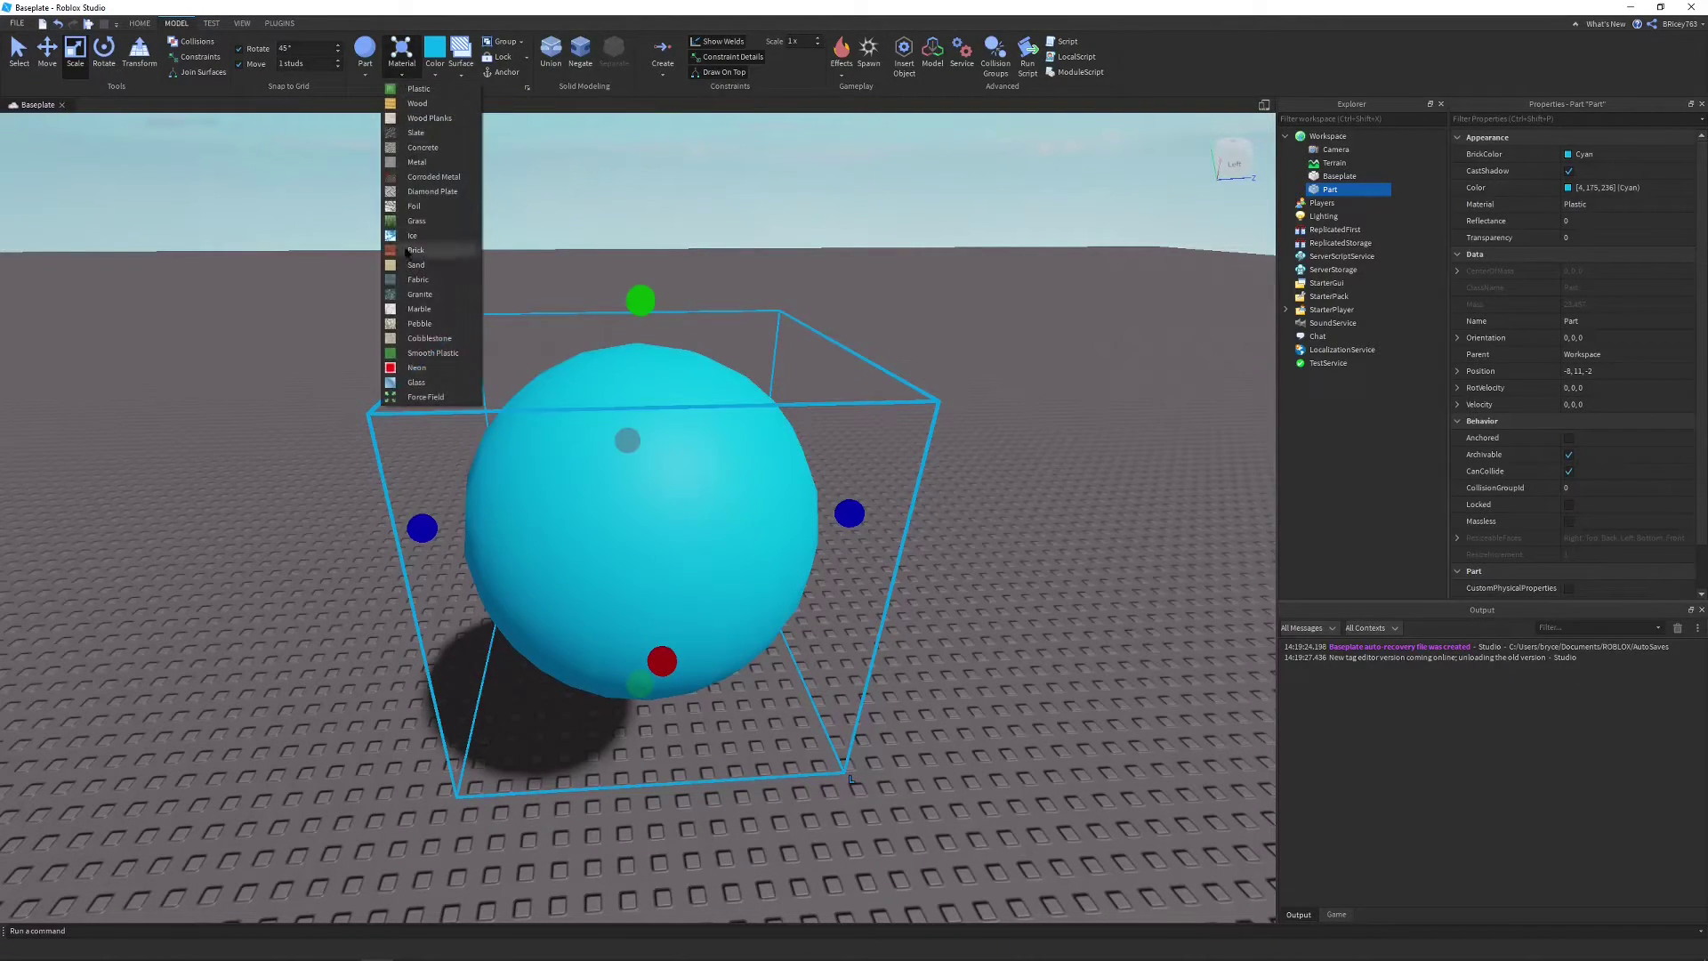
{"action": "left_click", "coordinate": [415, 220]}
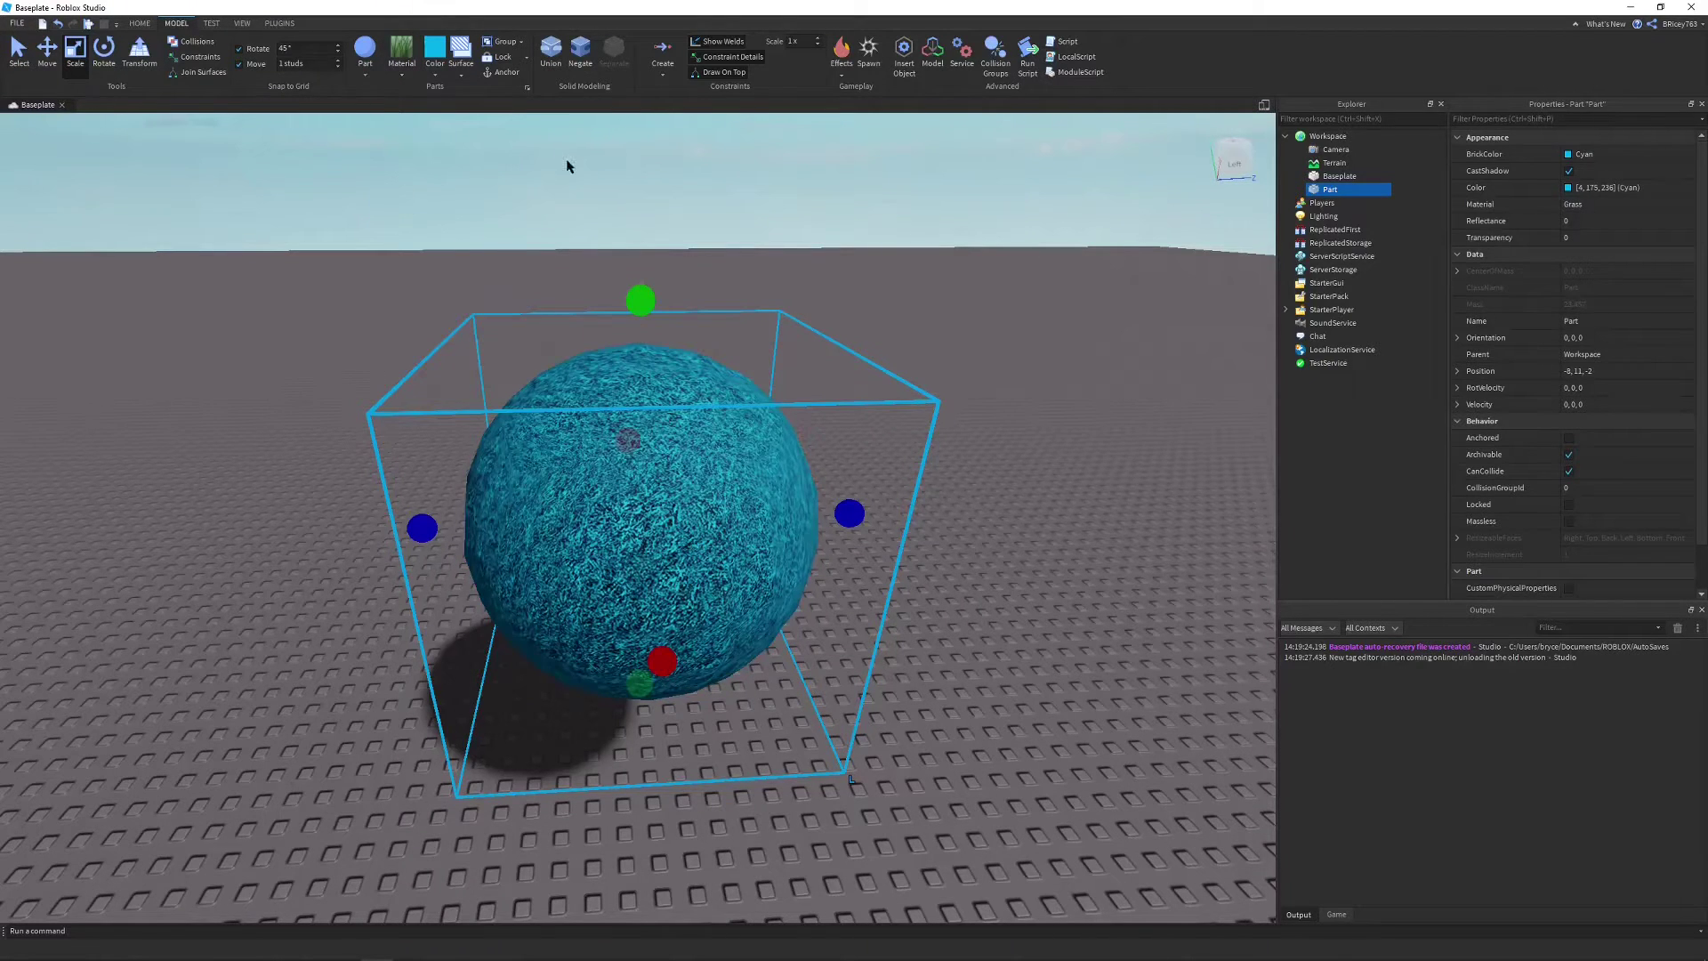
{"action": "left_click", "coordinate": [401, 55]}
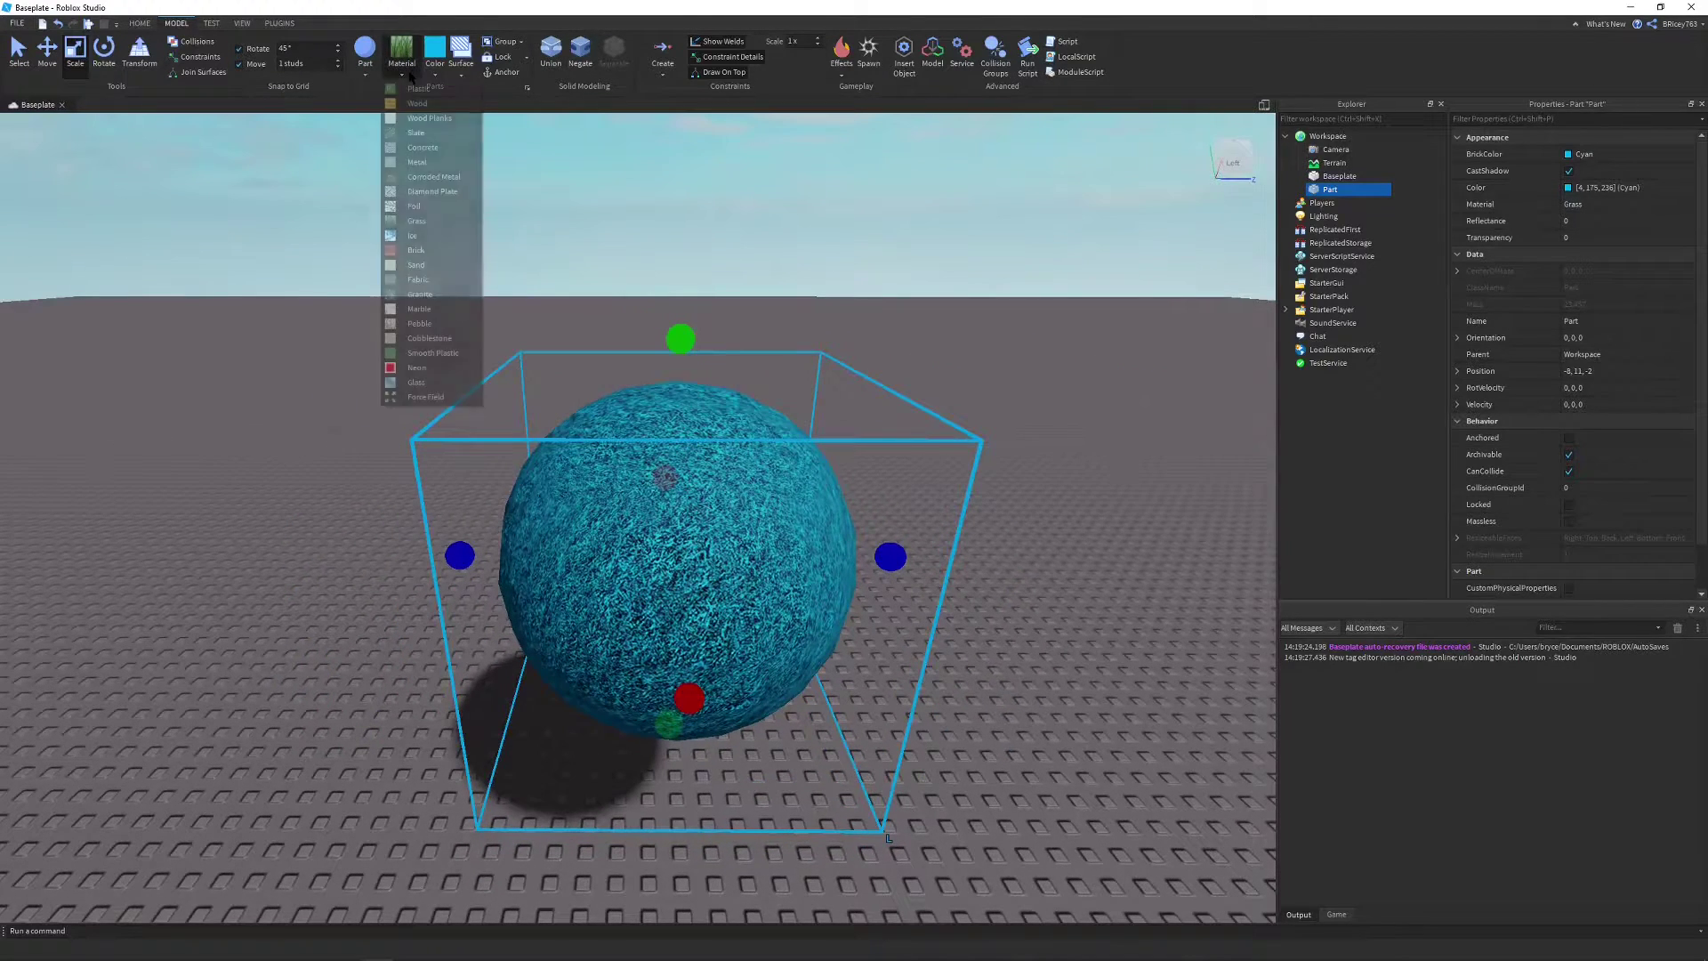
{"action": "left_click", "coordinate": [411, 269]}
- Duplicate the cyan sphere and move the copy clear of the original to a Z position of -13
{"action": "right_click_drag", "start_coordinate": [568, 255], "coordinate": [567, 255]}
{"action": "key", "text": "q"}
{"action": "key", "text": "s"}
{"action": "key", "text": "d"}
{"action": "key", "text": "a"}
{"action": "mouse_move", "coordinate": [857, 316]}
{"action": "right_mouse_down"}
{"action": "mouse_move", "coordinate": [881, 321]}
{"action": "mouse_move", "coordinate": [873, 332]}
{"action": "right_mouse_up"}
{"action": "key", "text": "ctrl+d"}
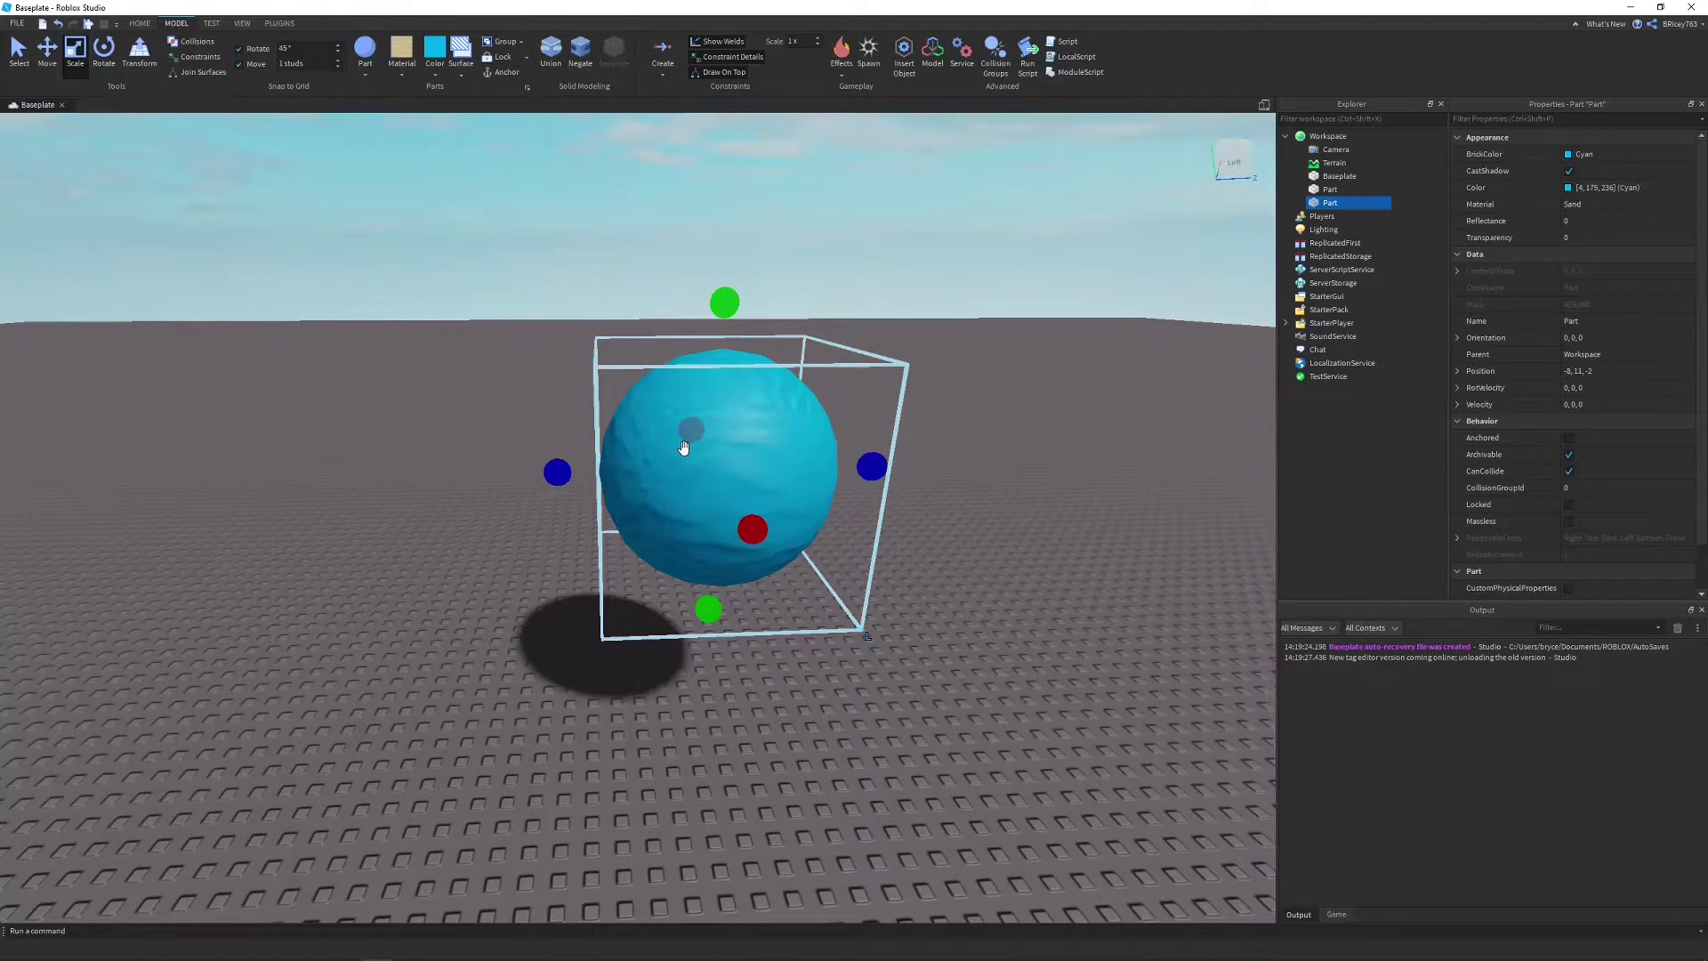
{"action": "key", "text": "ctrl+2"}
{"action": "left_click_drag", "start_coordinate": [946, 461], "coordinate": [598, 466]}
- Shrink the copied sphere to a small moon-like size and colour it Mid gray
{"action": "key", "text": "ctrl+3"}
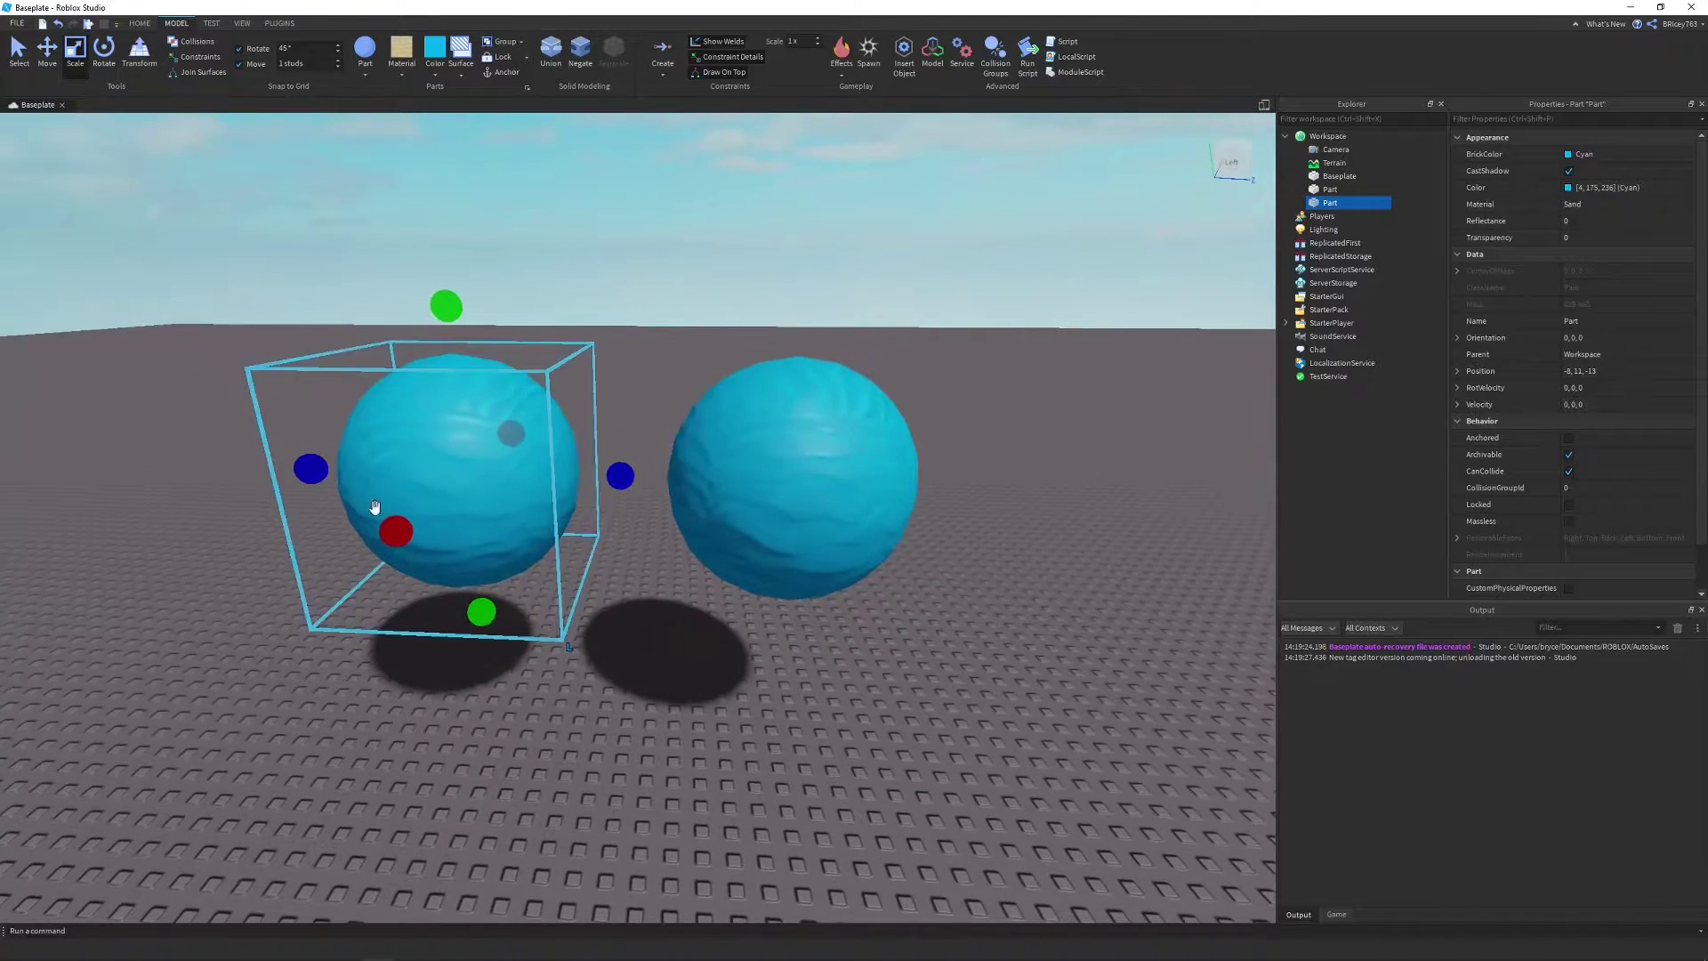
{"action": "left_click_drag", "start_coordinate": [392, 526], "coordinate": [445, 476]}
{"action": "left_click", "coordinate": [436, 73]}
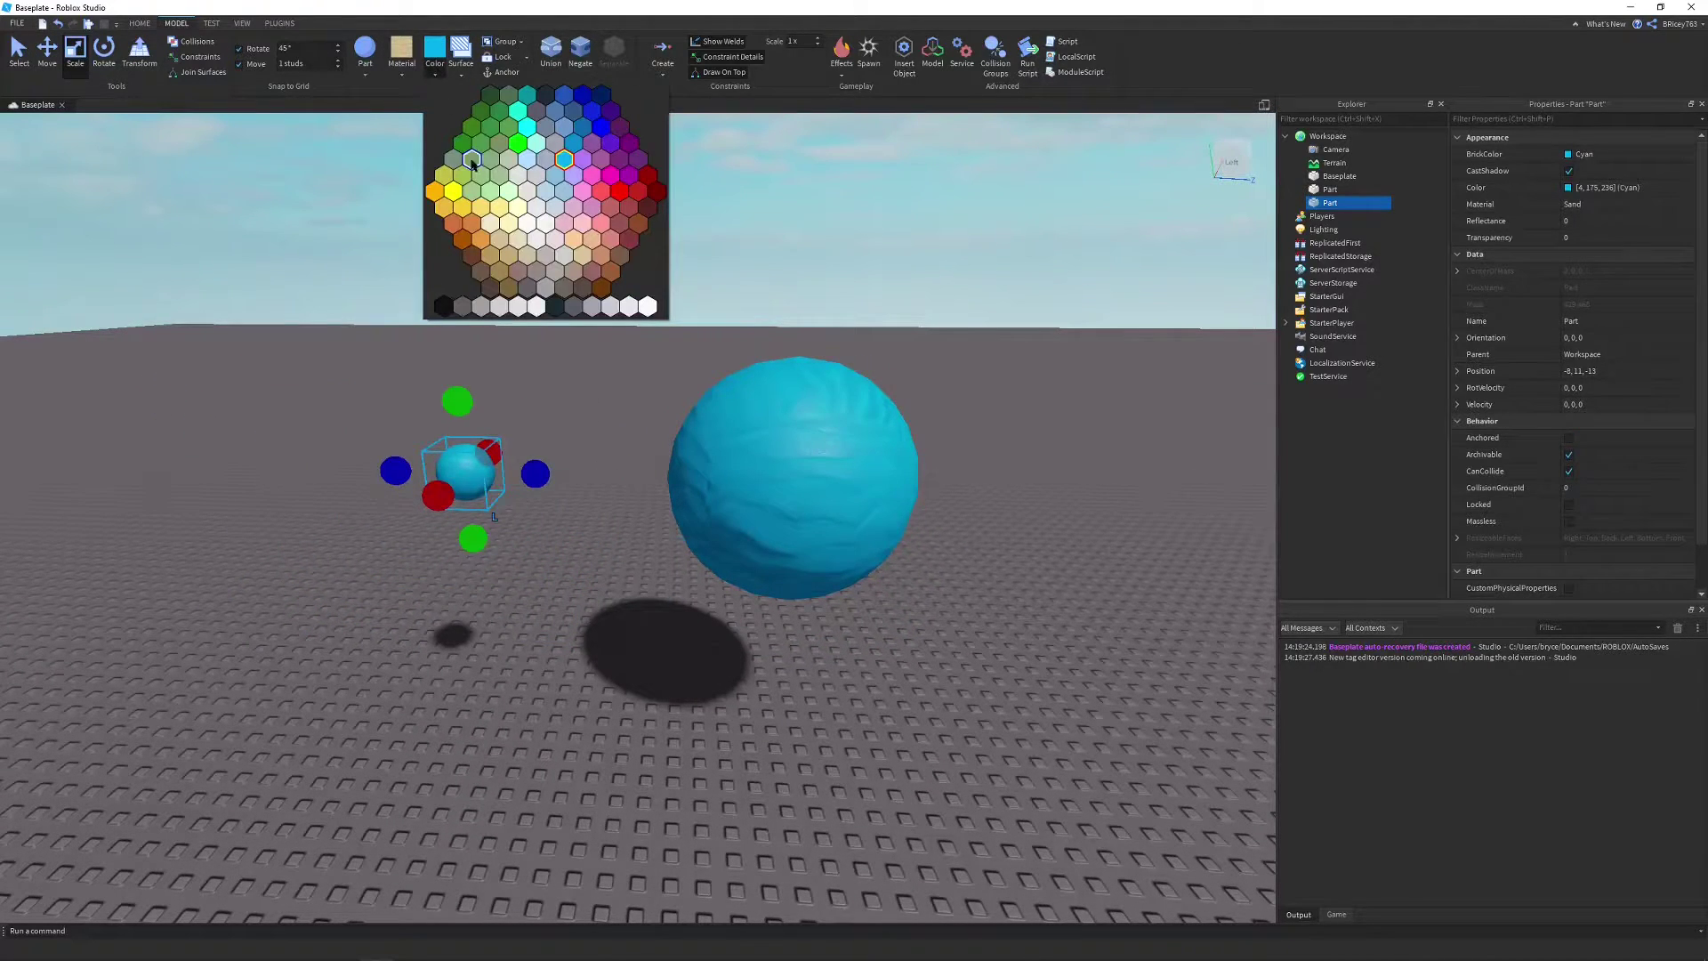
{"action": "left_click", "coordinate": [501, 313]}
- Set the small sphere's material to Marble, trying Cobblestone first, and deselect it
{"action": "scroll", "coordinate": [511, 226], "scroll_direction": "up", "scroll_amount": 1}
{"action": "scroll", "coordinate": [511, 226], "scroll_direction": "up", "scroll_amount": 2}
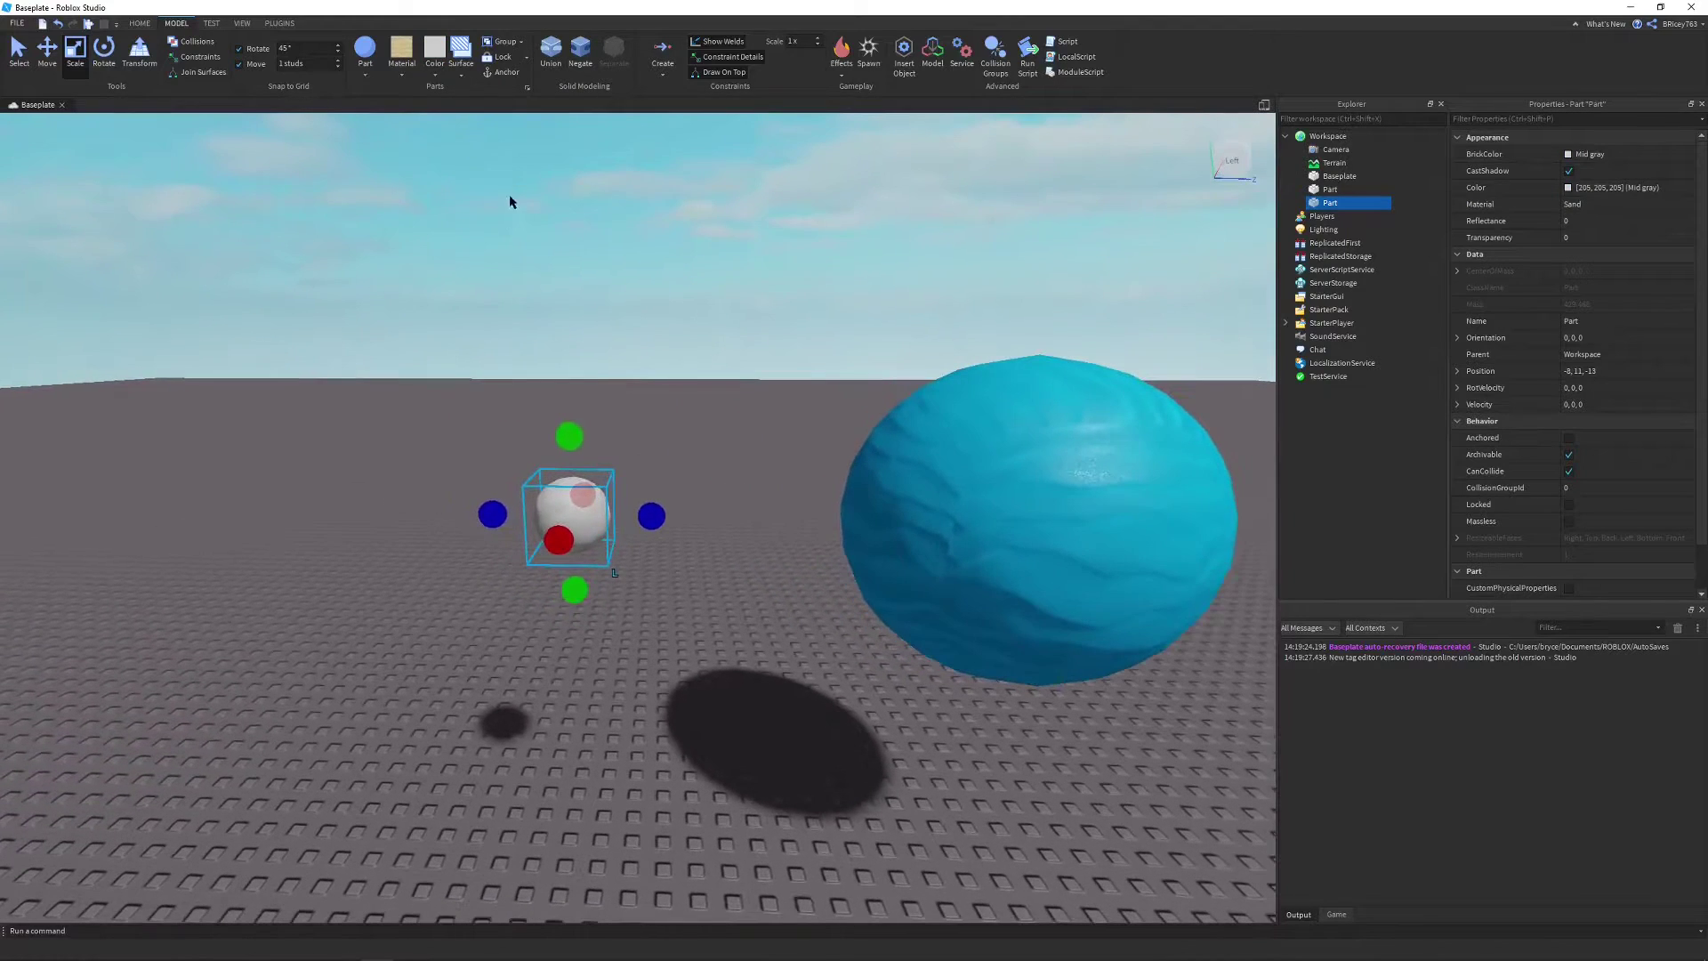
{"action": "left_click", "coordinate": [401, 75]}
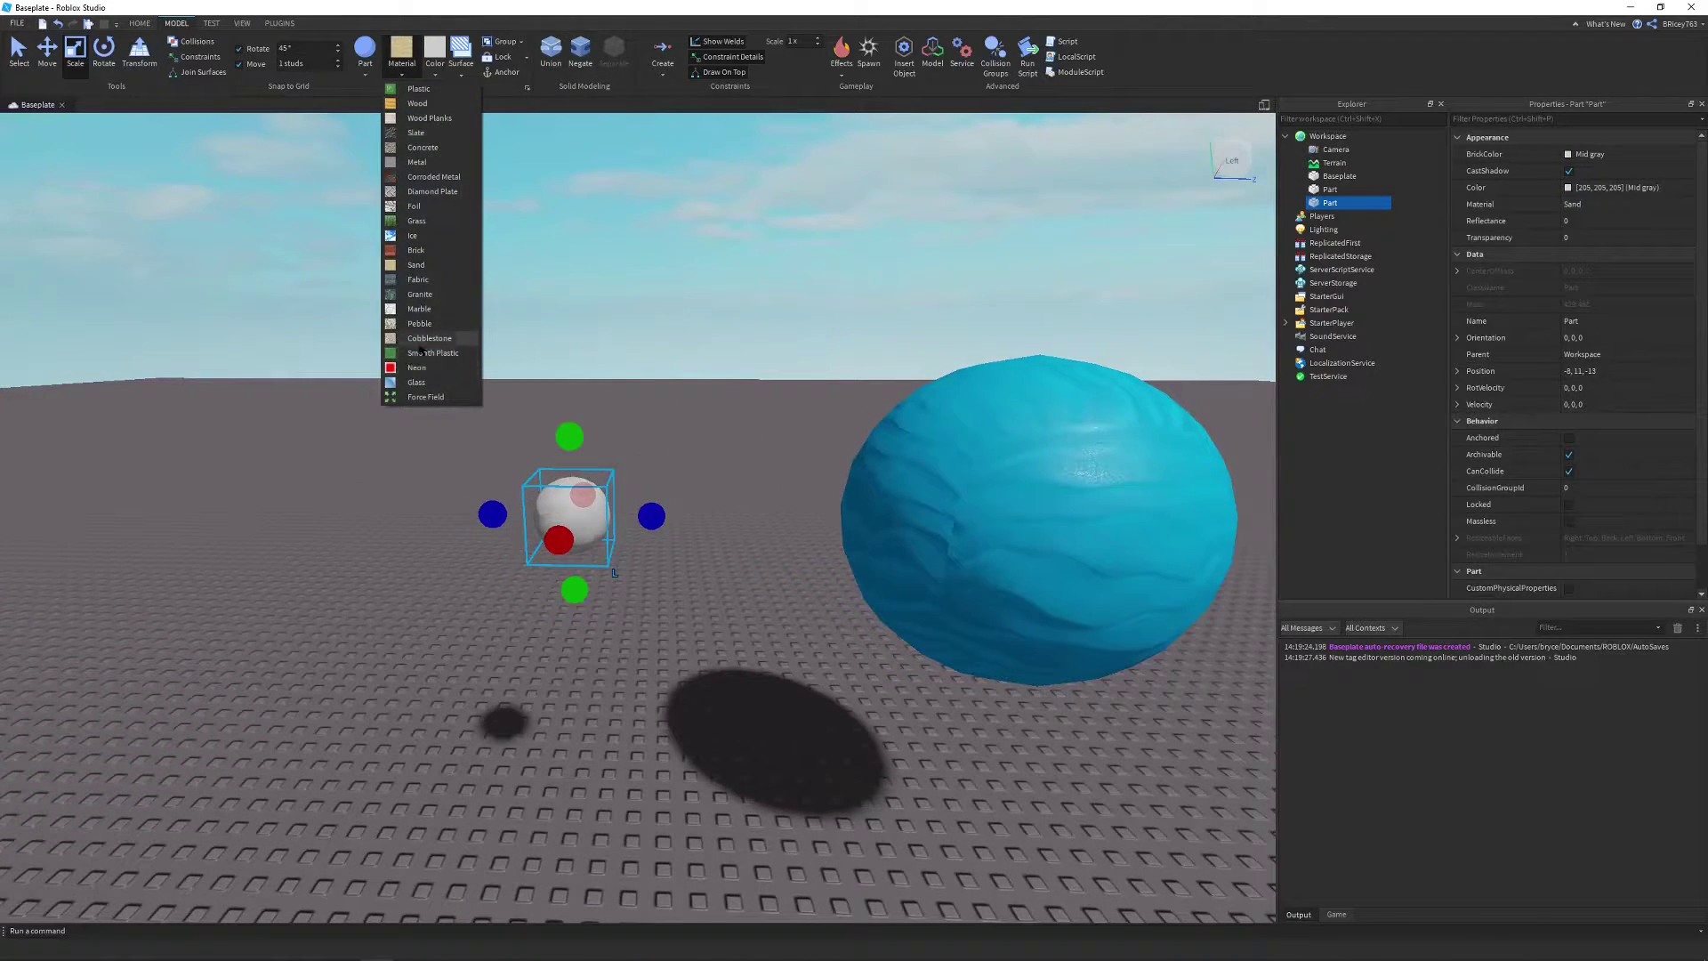
{"action": "left_click", "coordinate": [423, 341]}
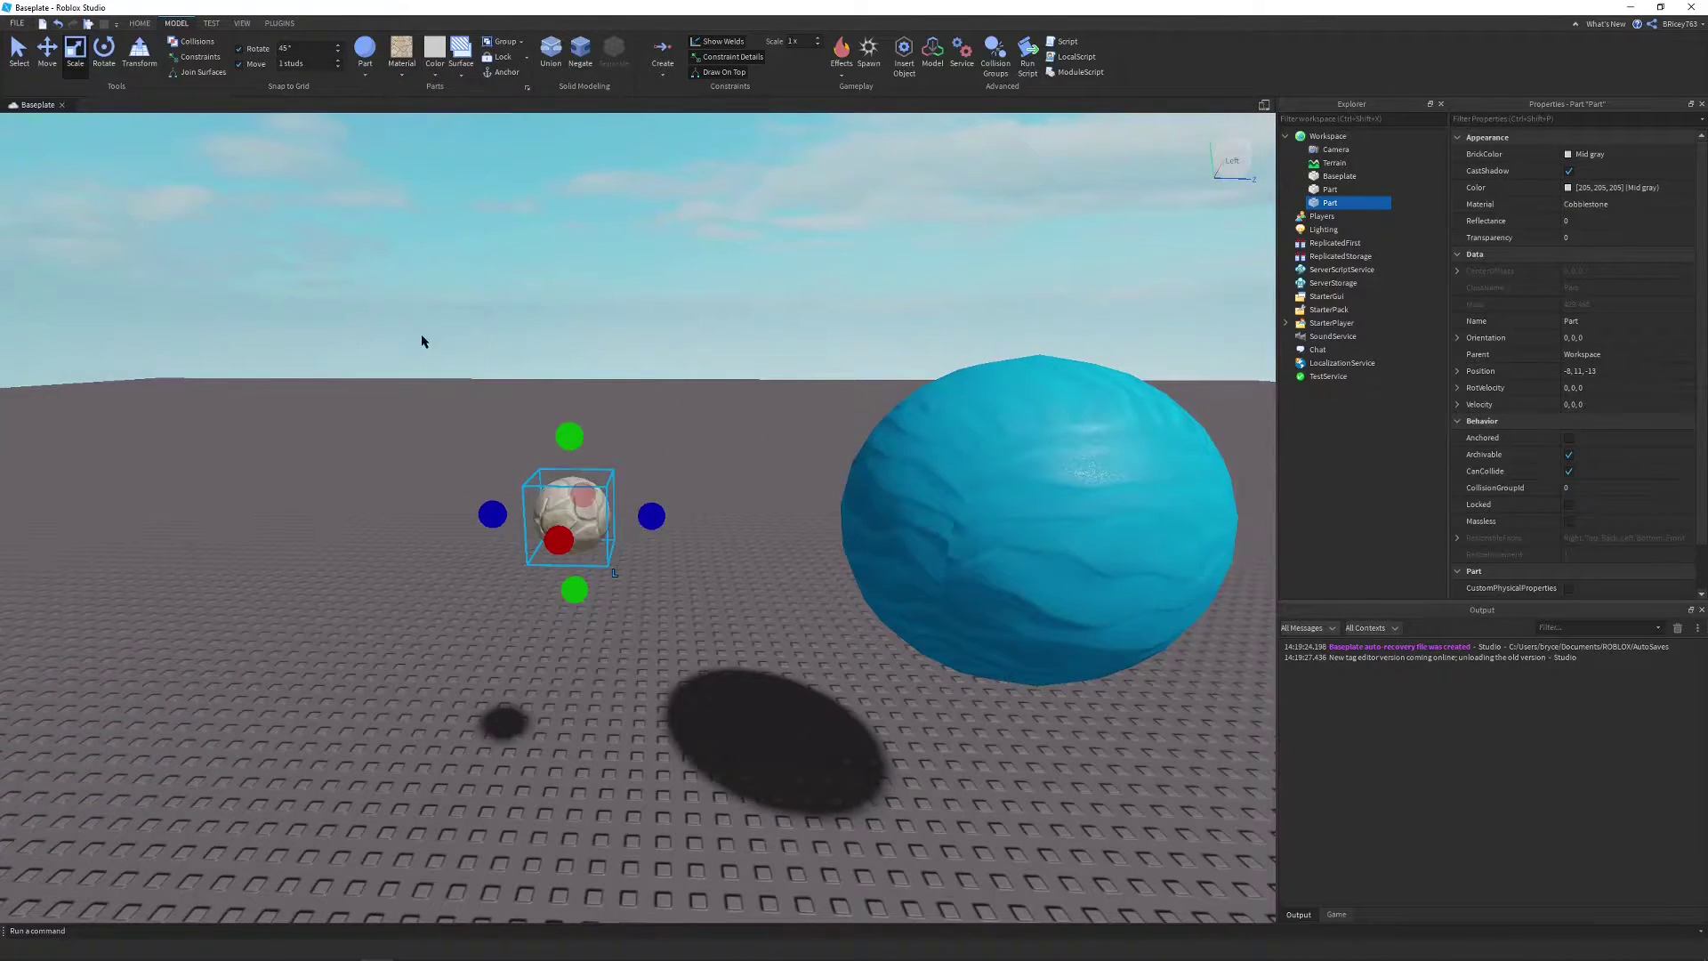
{"action": "left_click", "coordinate": [402, 75]}
{"action": "left_click", "coordinate": [436, 311]}
{"action": "scroll", "coordinate": [596, 345], "scroll_direction": "up", "scroll_amount": 3}
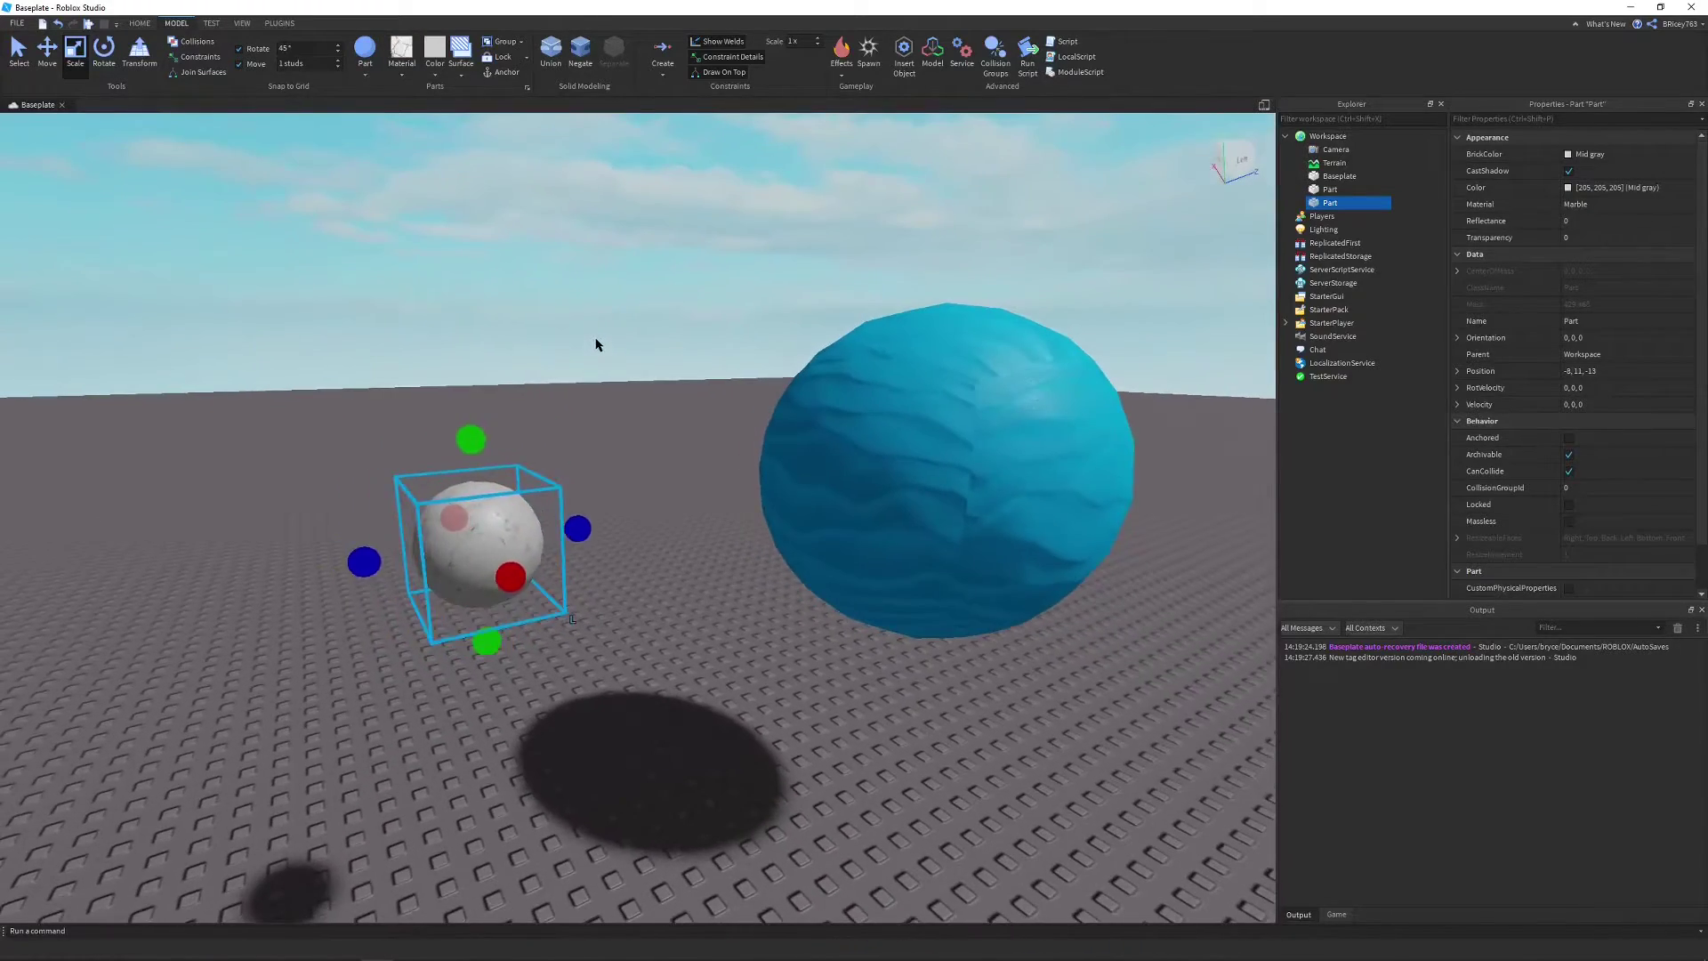
{"action": "left_click", "coordinate": [676, 319]}
{"action": "scroll", "coordinate": [676, 319], "scroll_direction": "down", "scroll_amount": 5}
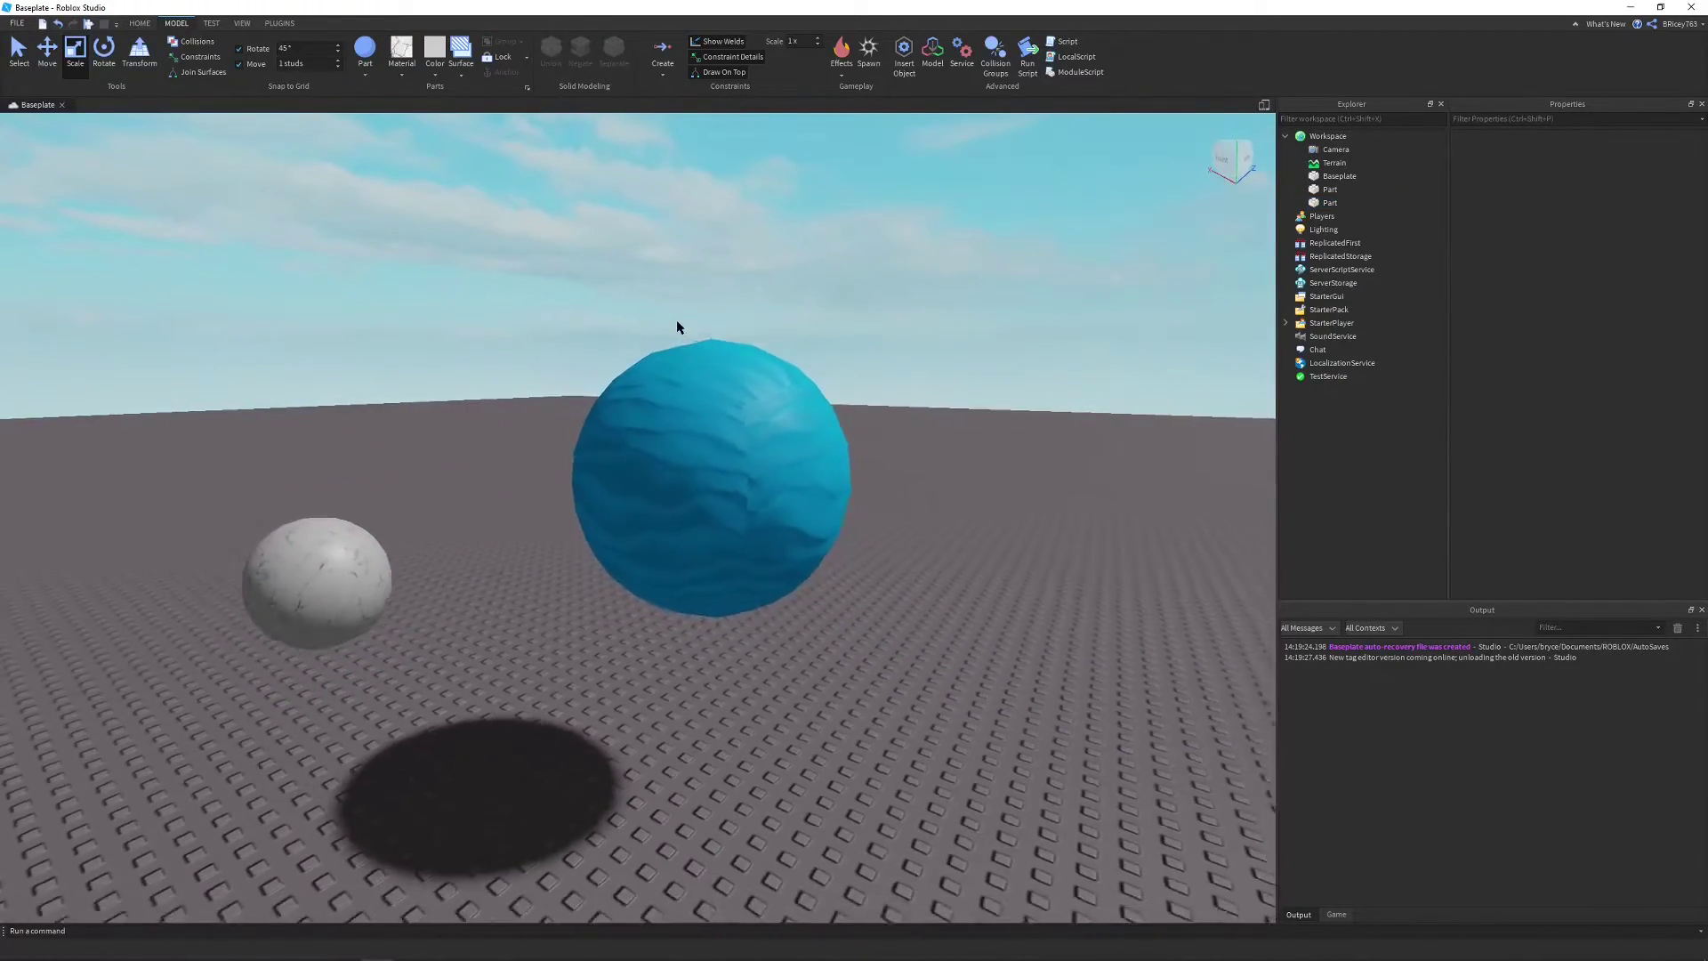
- Create a Line Force constraint from the near side of the cyan sphere to the facing side of the marble sphere
{"action": "right_click_drag", "start_coordinate": [676, 324], "coordinate": [740, 420]}
{"action": "scroll", "coordinate": [676, 324], "scroll_direction": "up", "scroll_amount": 2}
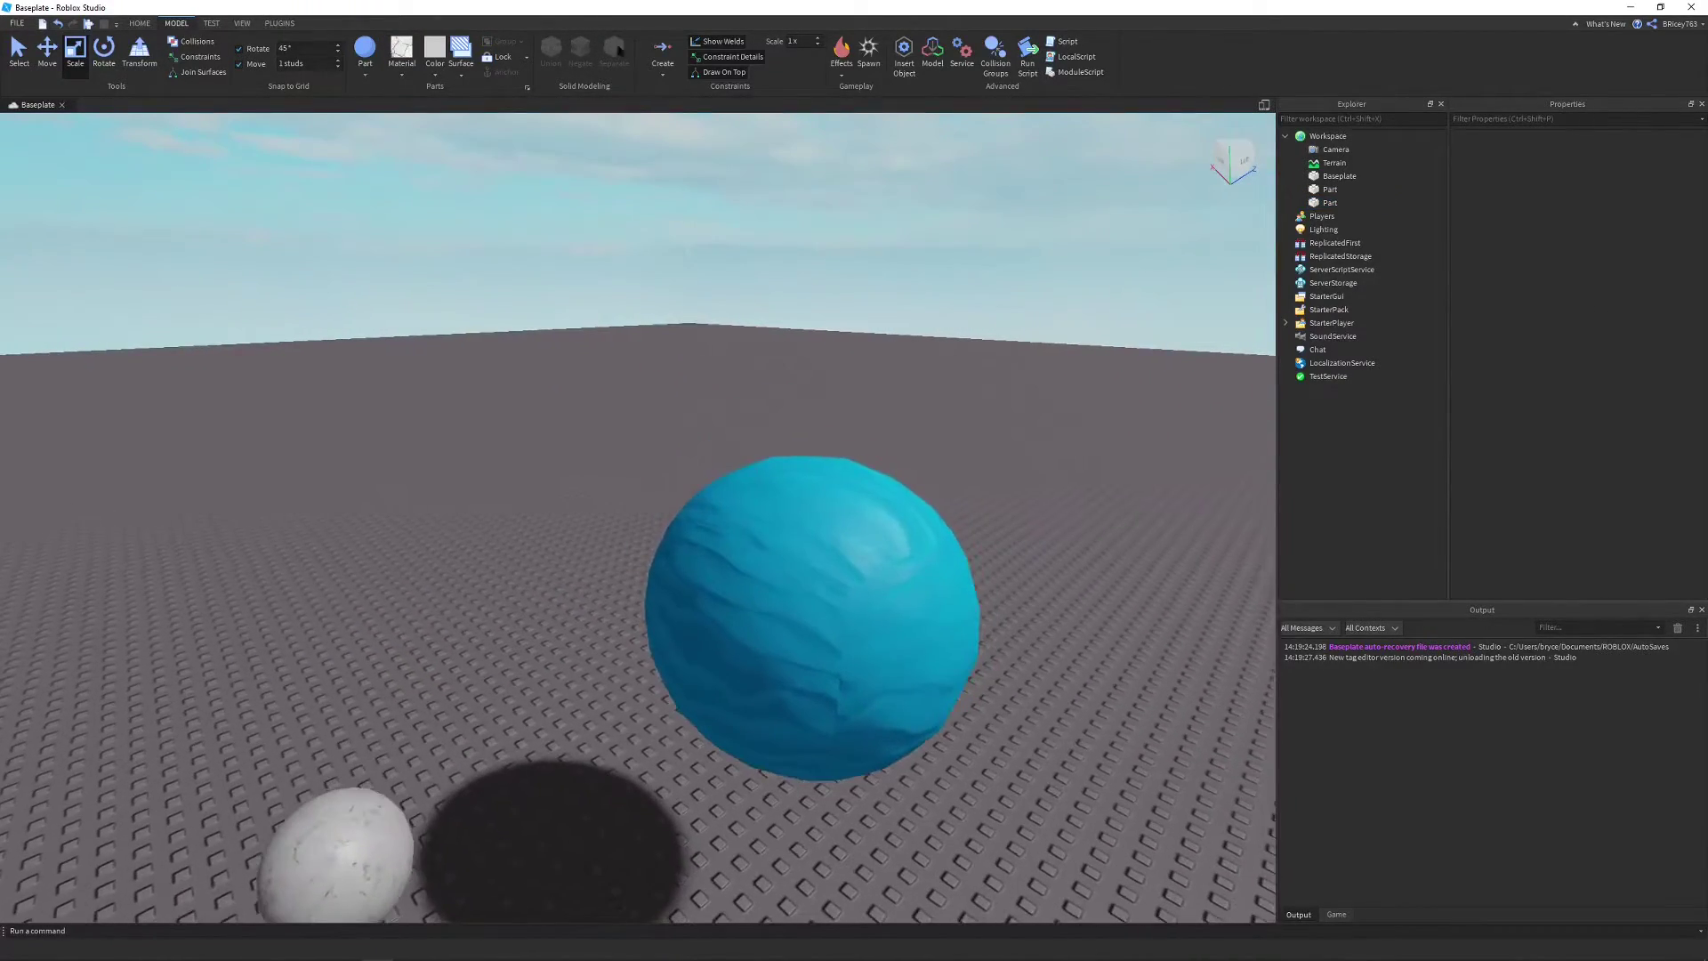
{"action": "left_click", "coordinate": [664, 59]}
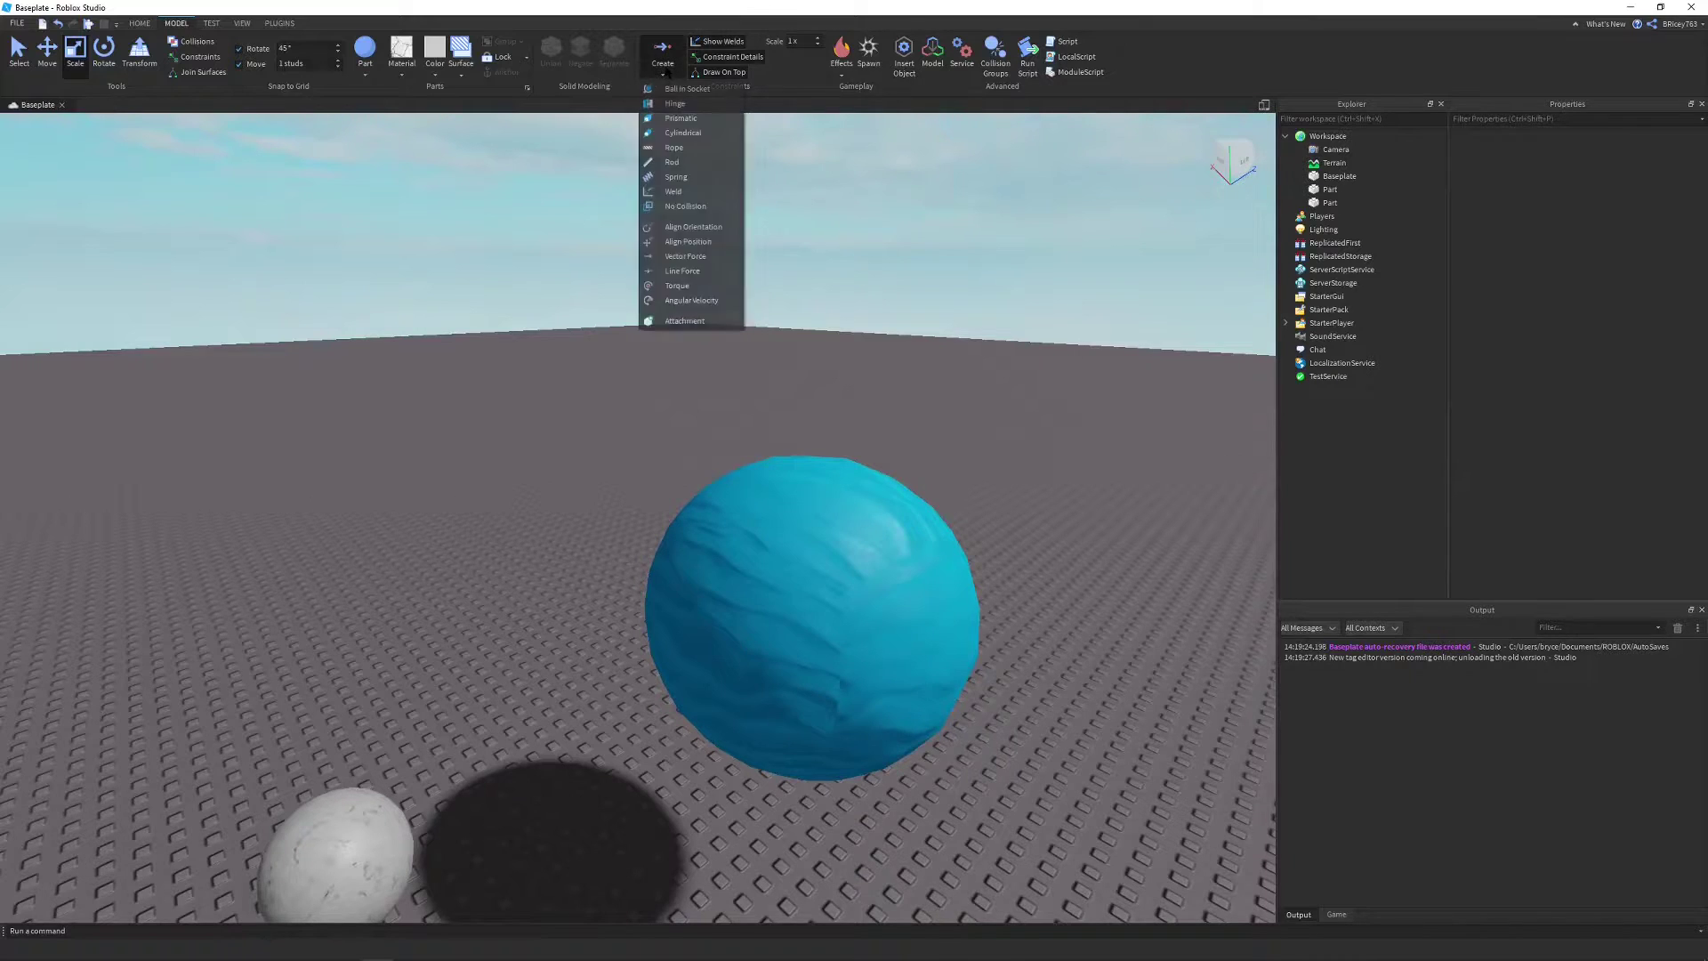
{"action": "left_click", "coordinate": [673, 270]}
{"action": "right_click_drag", "start_coordinate": [678, 276], "coordinate": [736, 341]}
{"action": "scroll", "coordinate": [736, 341], "scroll_direction": "up", "scroll_amount": 2}
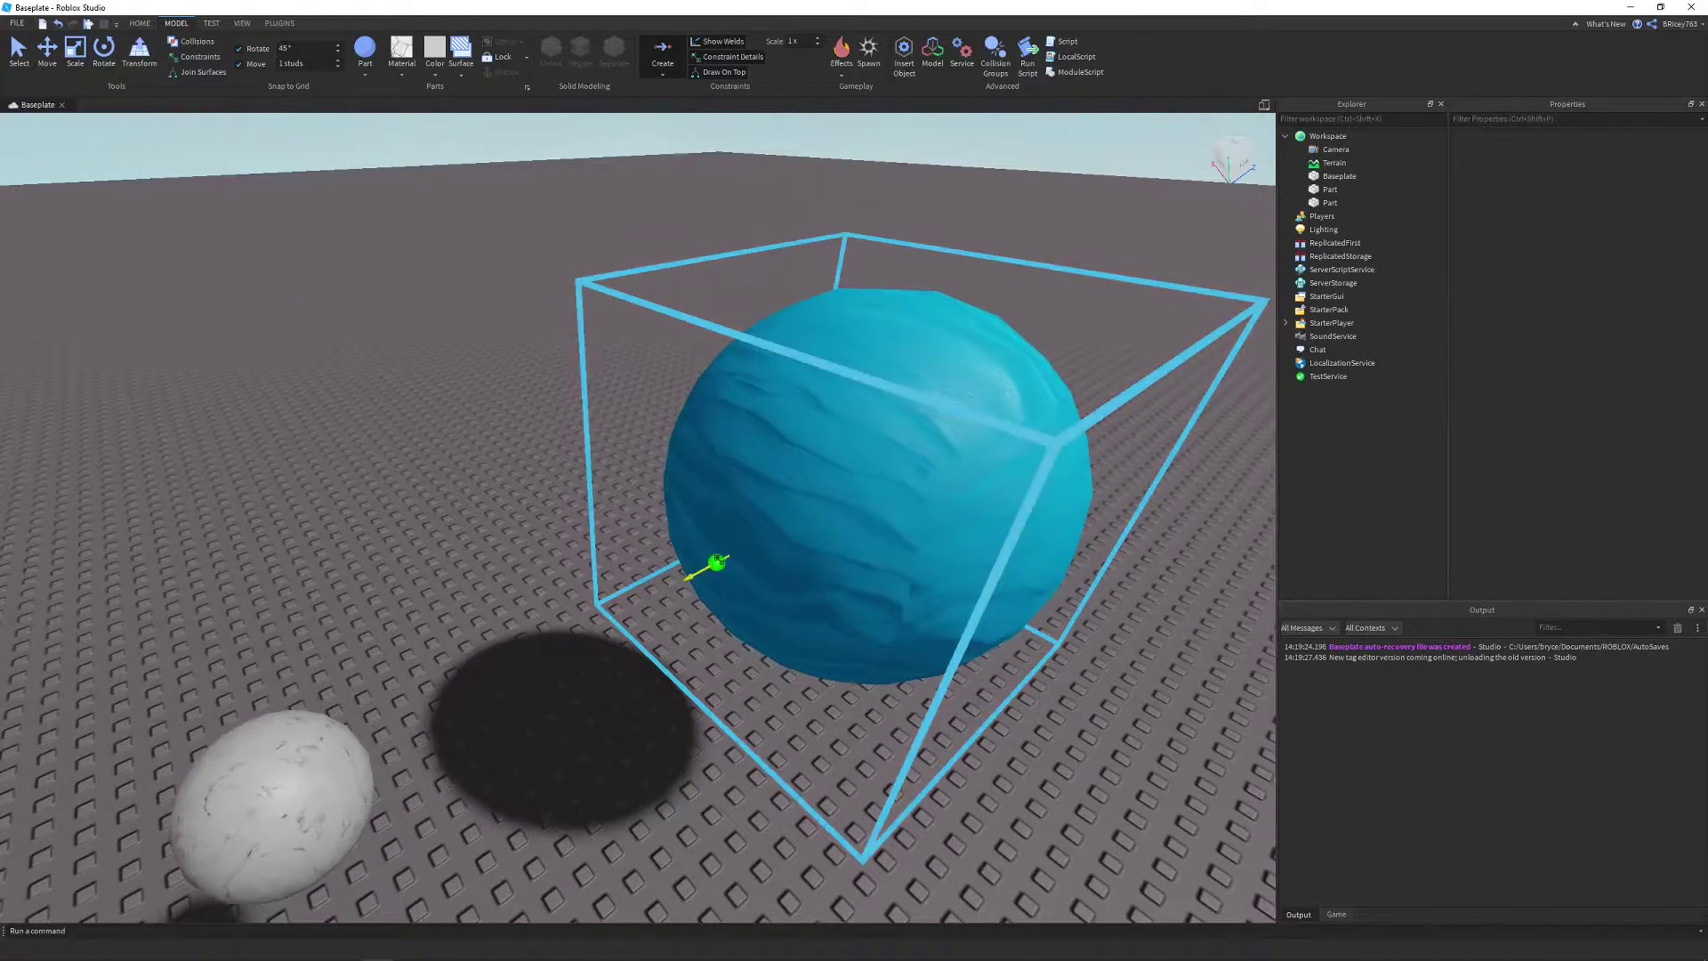
{"action": "left_click", "coordinate": [716, 563]}
{"action": "right_click_drag", "start_coordinate": [717, 562], "coordinate": [717, 573]}
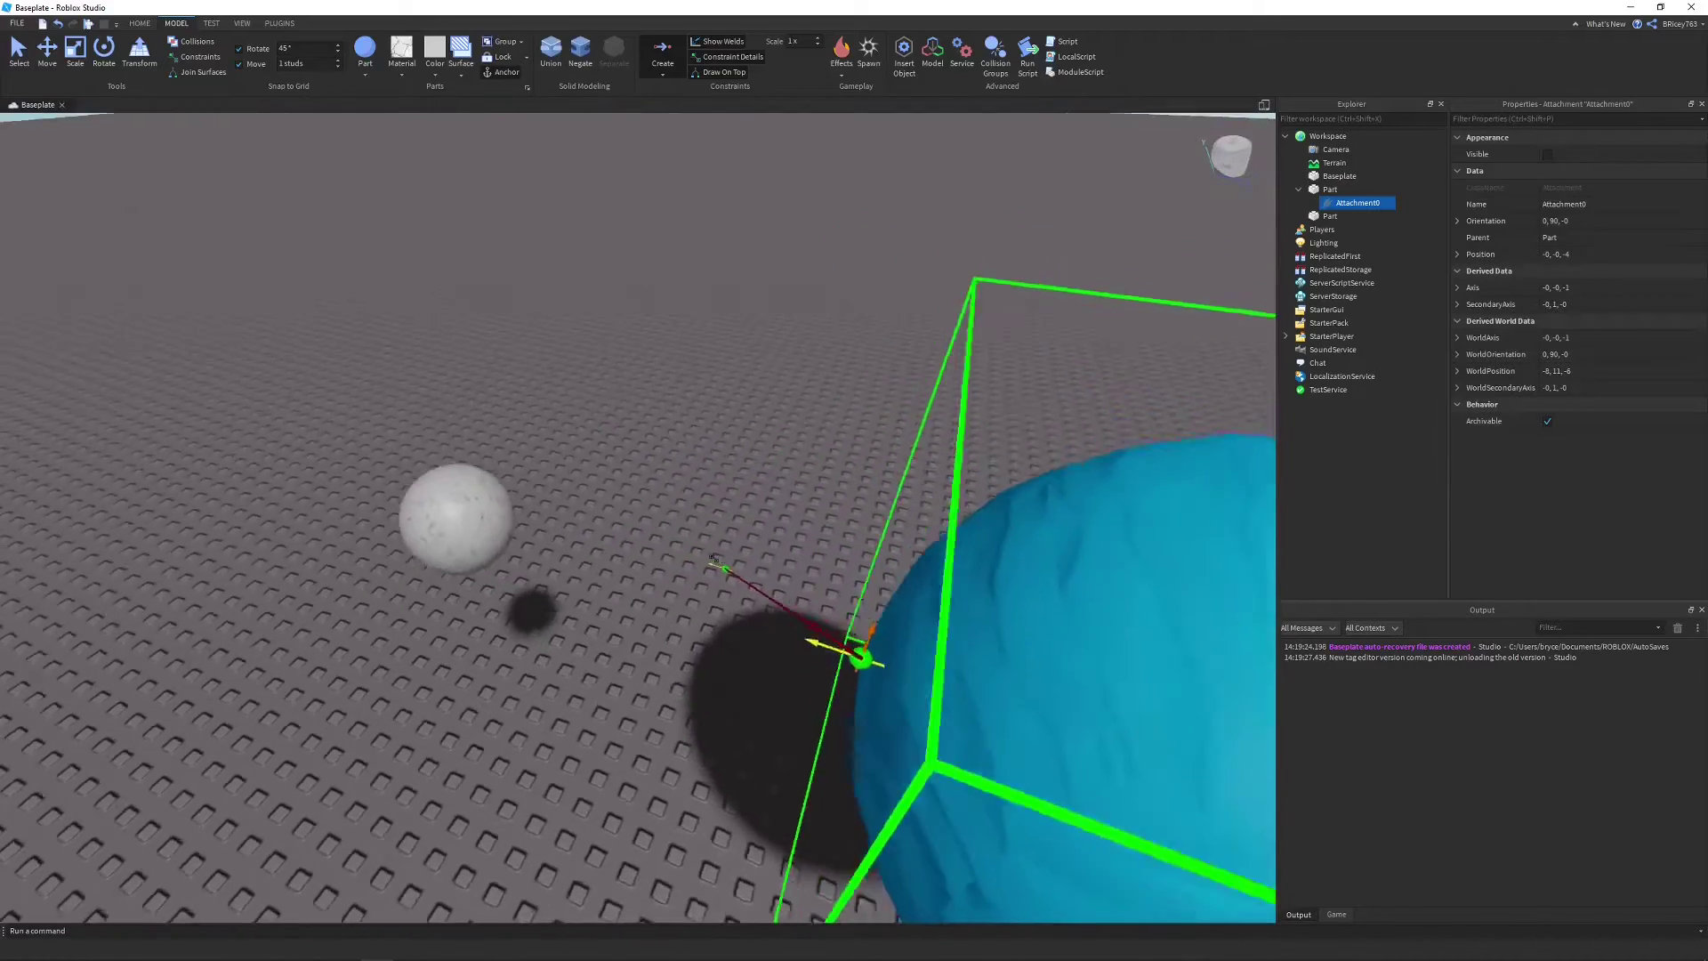
{"action": "left_click", "coordinate": [558, 529]}
{"action": "right_click_drag", "start_coordinate": [622, 477], "coordinate": [669, 495]}
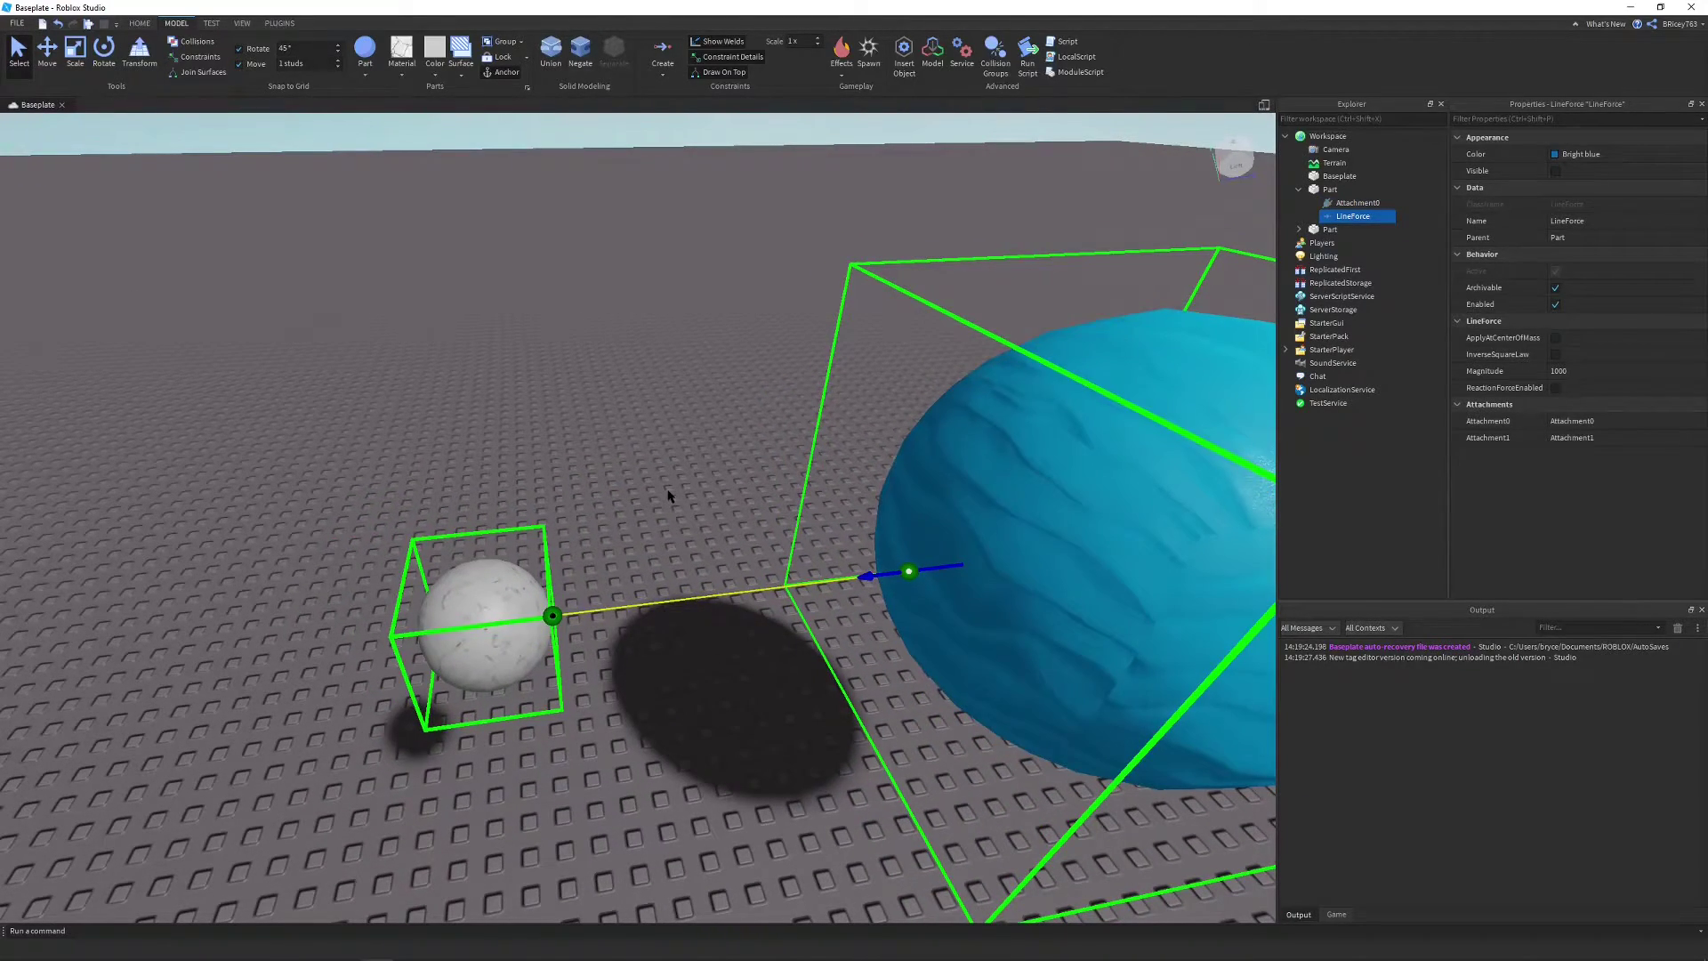
- Centre the attachment inside the cyan sphere by setting its position to 0, 0, 0
{"action": "left_click", "coordinate": [553, 614]}
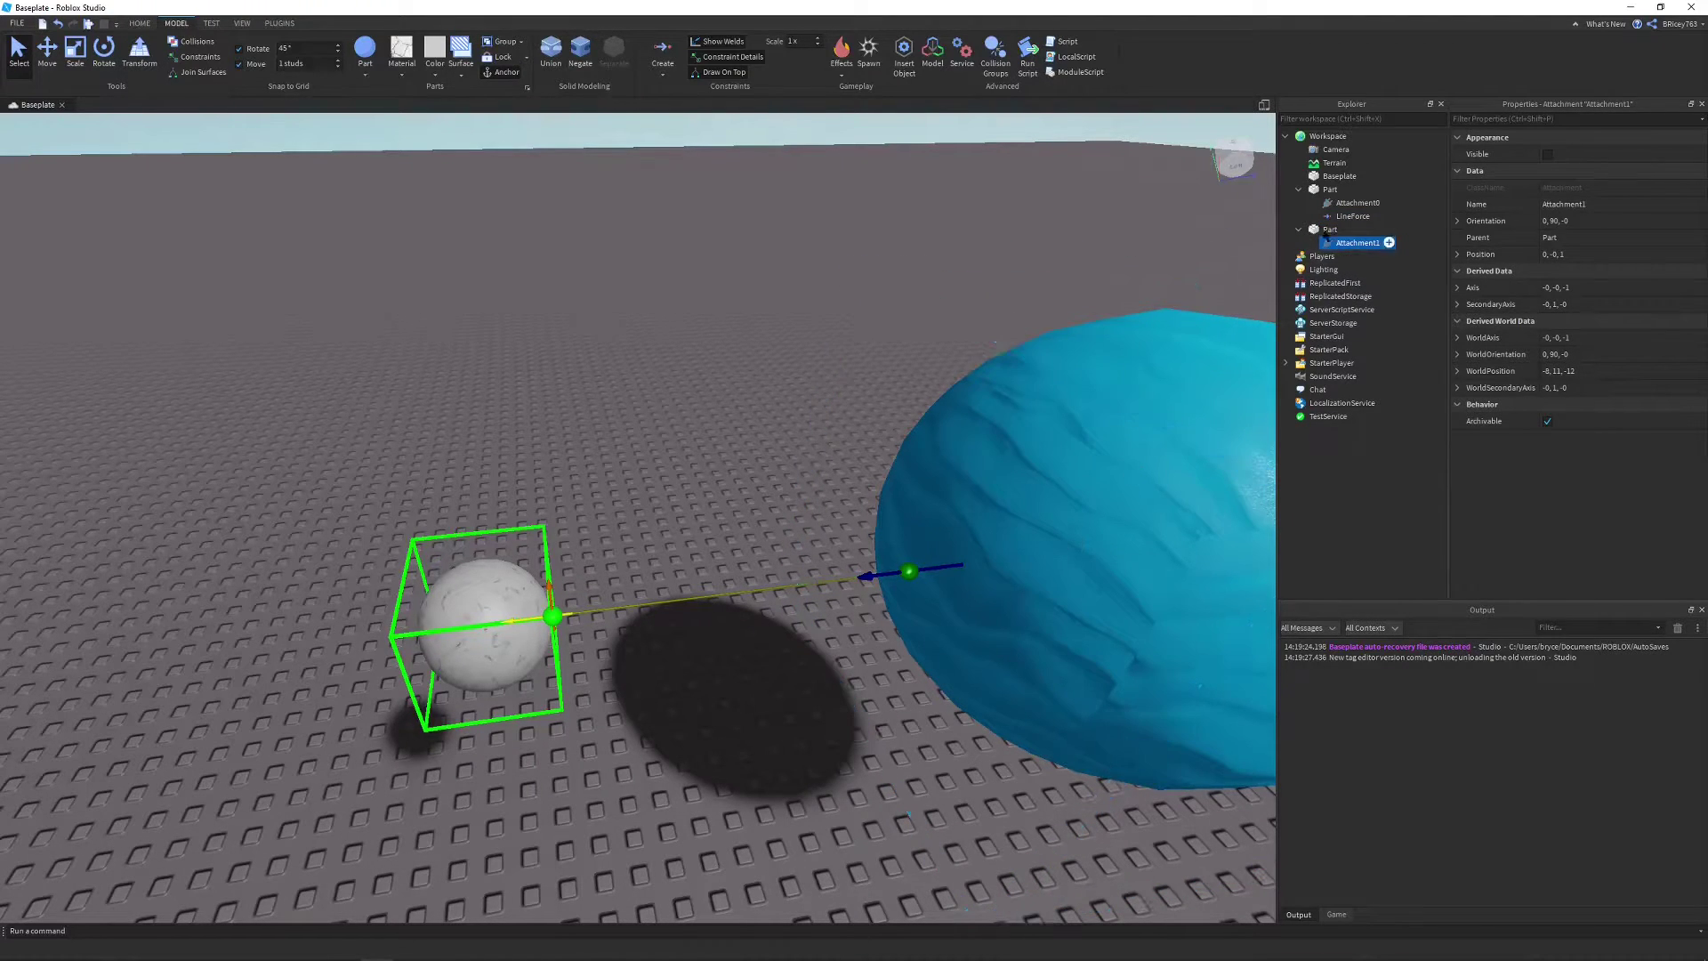
{"action": "left_click", "coordinate": [1347, 217]}
{"action": "scroll", "coordinate": [1053, 343], "scroll_direction": "down", "scroll_amount": 3}
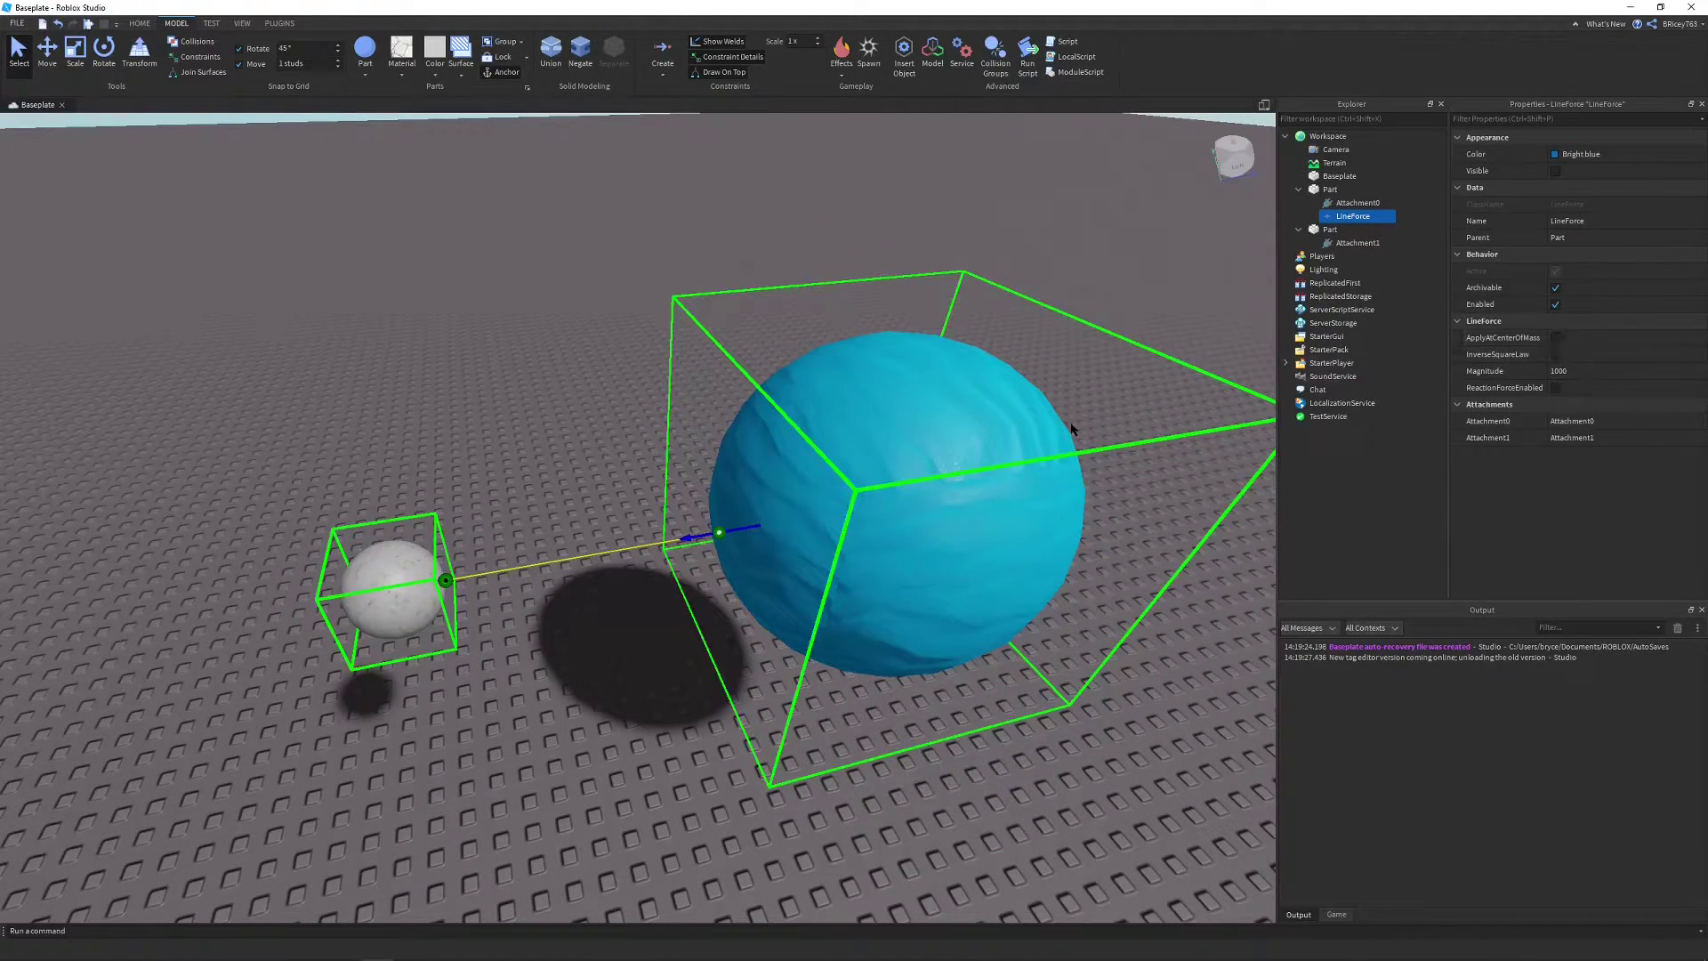
{"action": "left_click", "coordinate": [722, 532]}
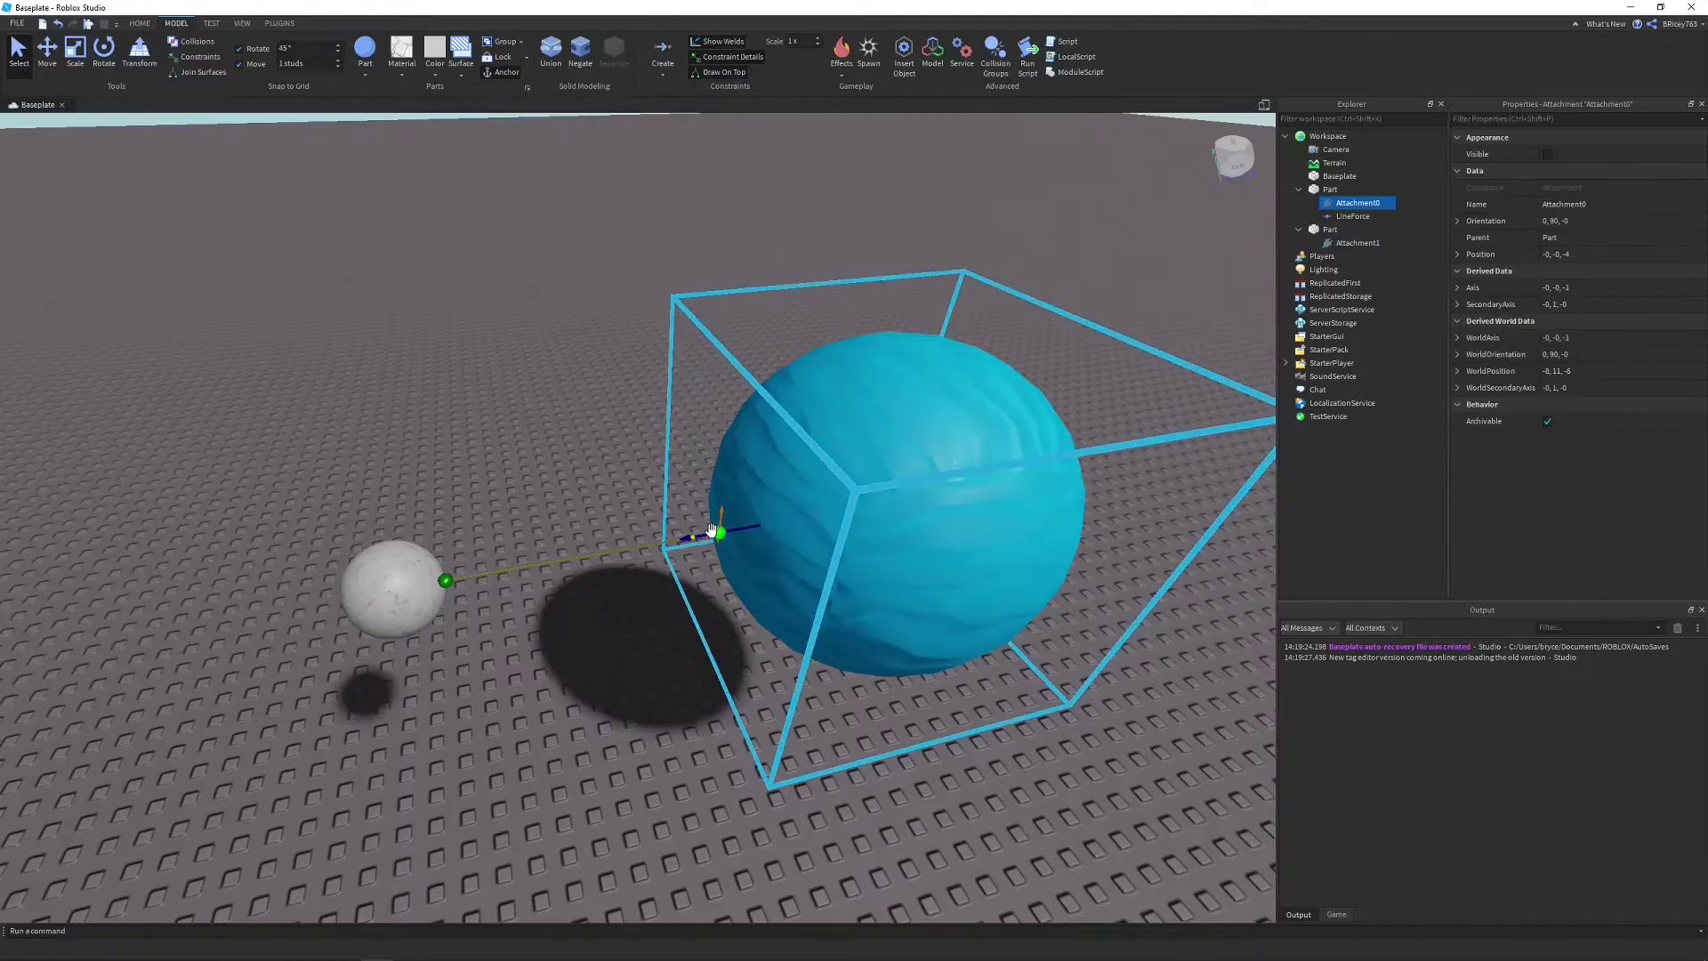
{"action": "left_click", "coordinate": [1572, 255]}
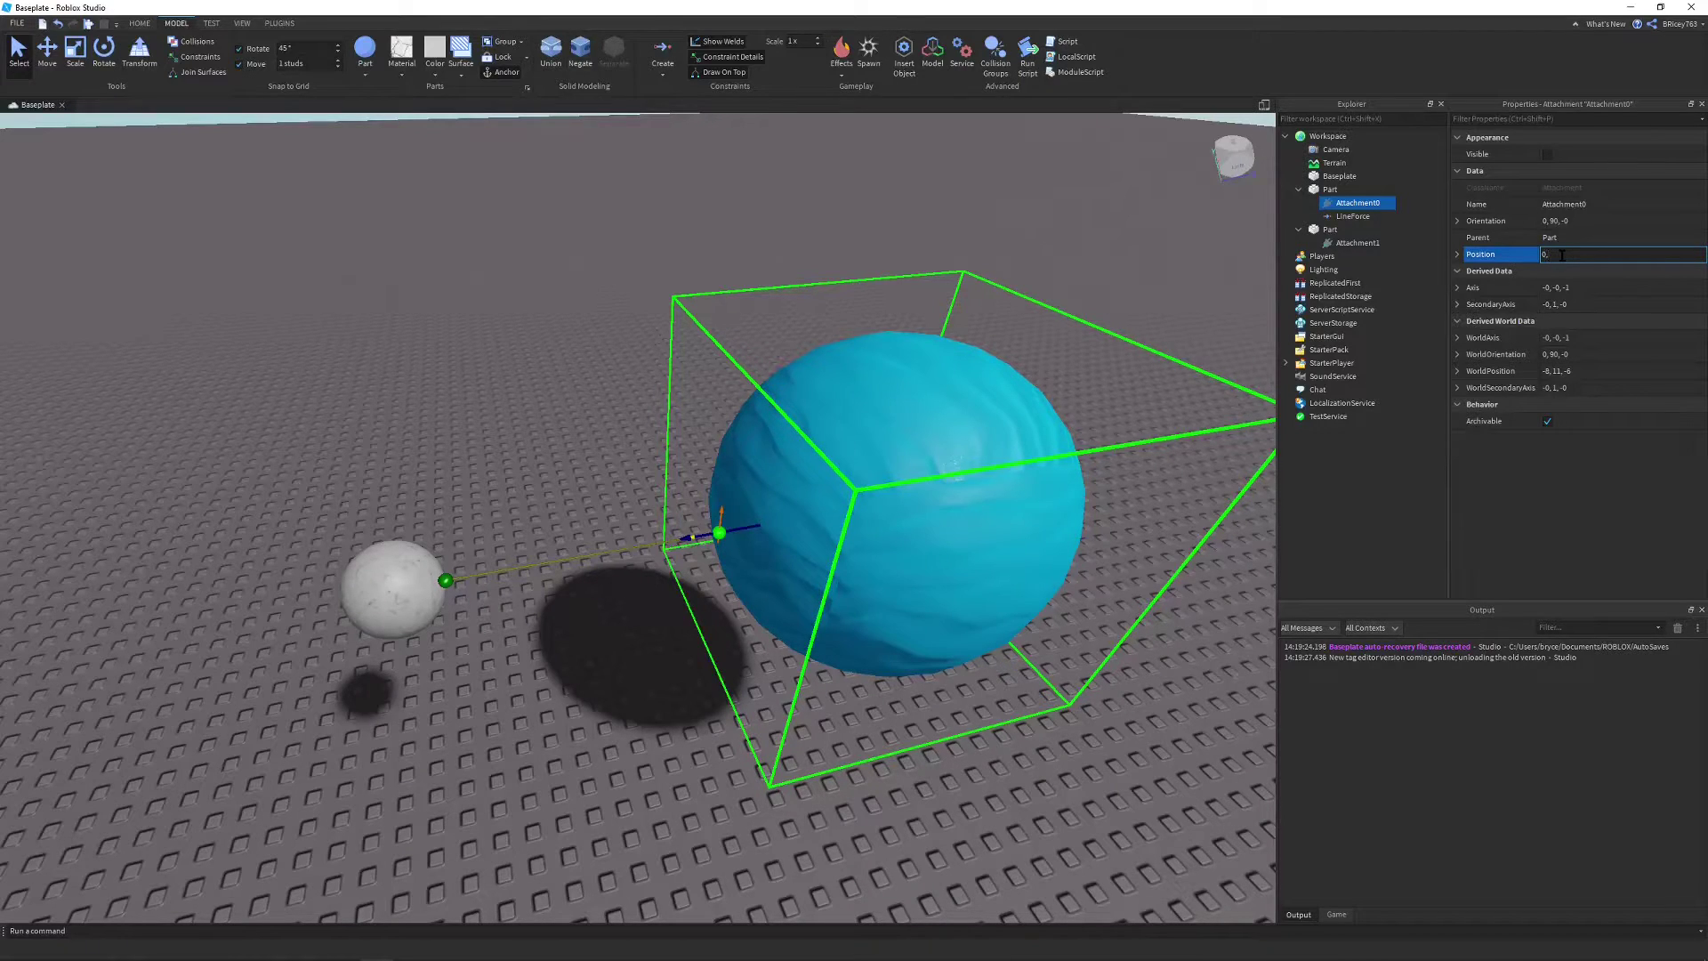
{"action": "type", "text": "0, 0, 0"}
{"action": "key", "text": "Return"}
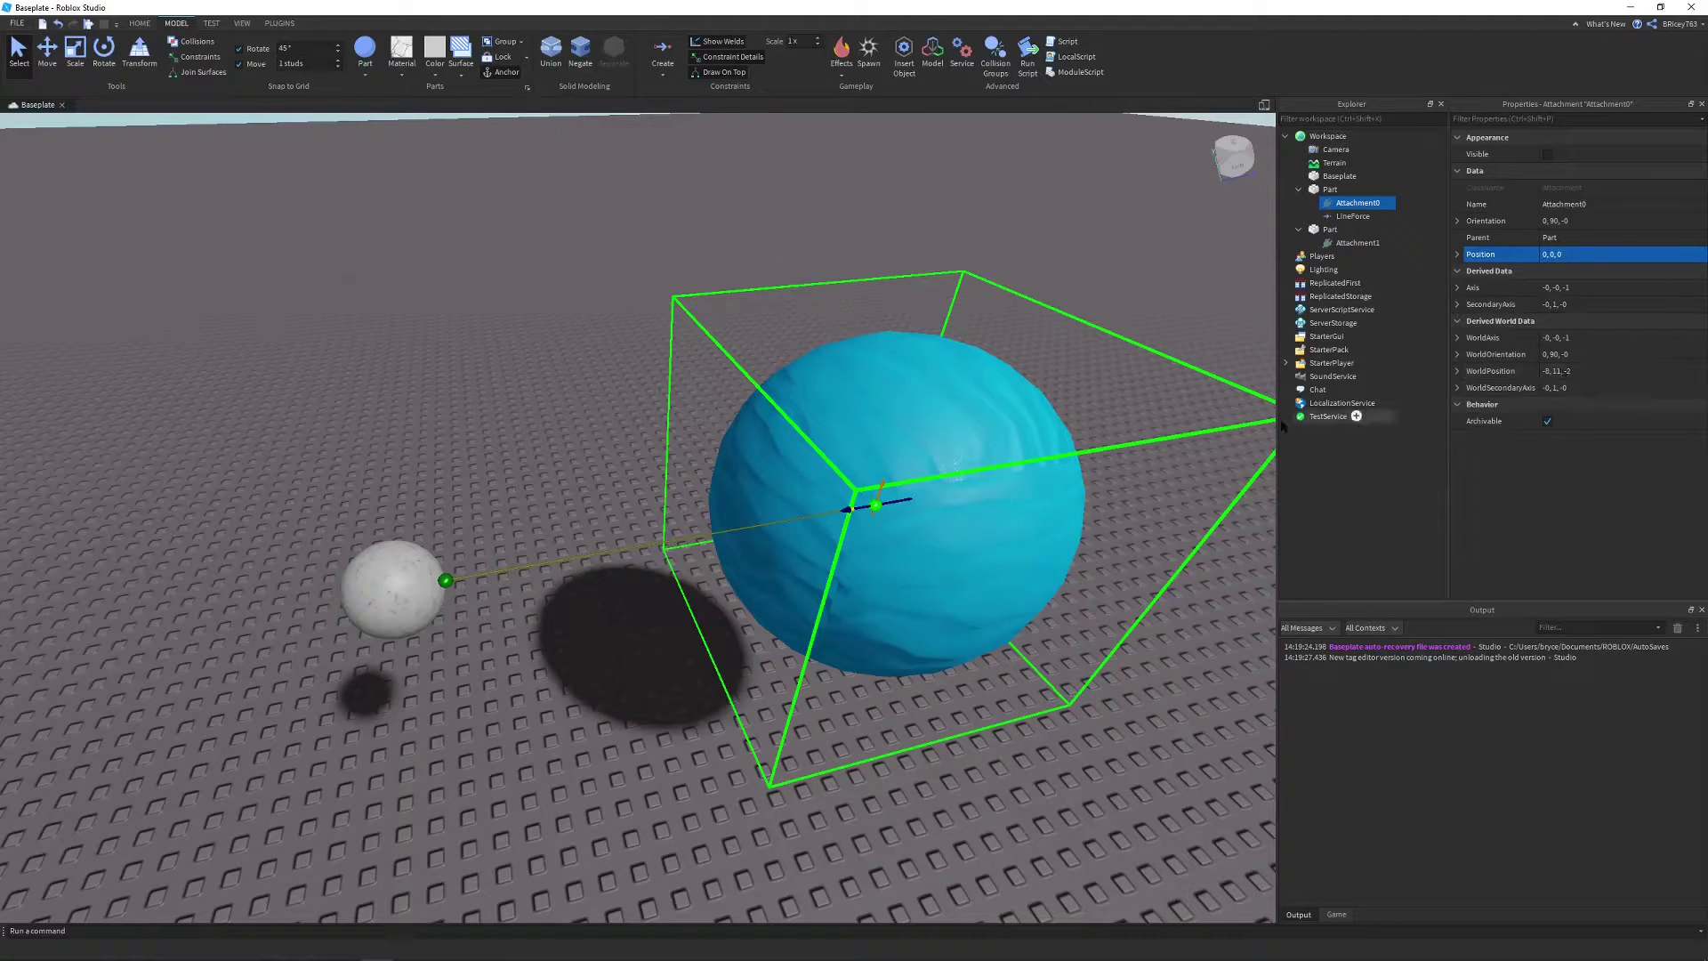
- Centre the marble sphere's attachment by setting its position to 0, 0, 0
{"action": "right_click_drag", "start_coordinate": [1044, 370], "coordinate": [1021, 377]}
{"action": "scroll", "coordinate": [907, 522], "scroll_direction": "up", "scroll_amount": 3}
{"action": "scroll", "coordinate": [973, 526], "scroll_direction": "up", "scroll_amount": 4}
{"action": "scroll", "coordinate": [976, 528], "scroll_direction": "down", "scroll_amount": 4}
{"action": "key", "text": "a"}
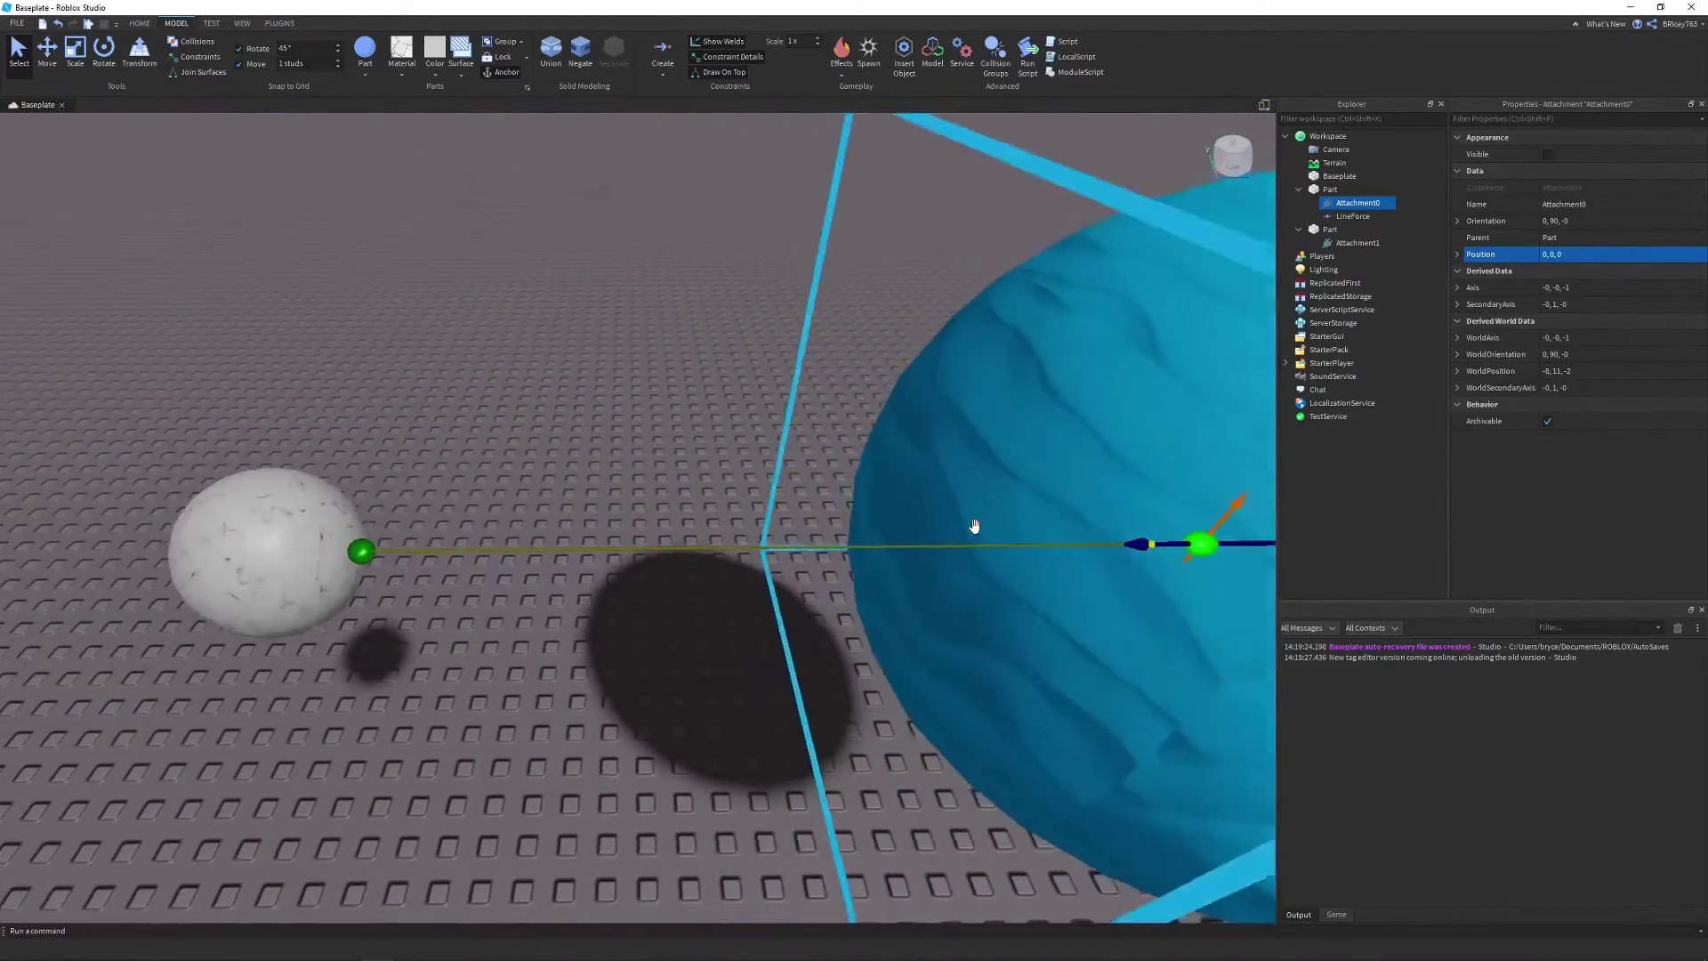
{"action": "scroll", "coordinate": [974, 526], "scroll_direction": "down", "scroll_amount": 2}
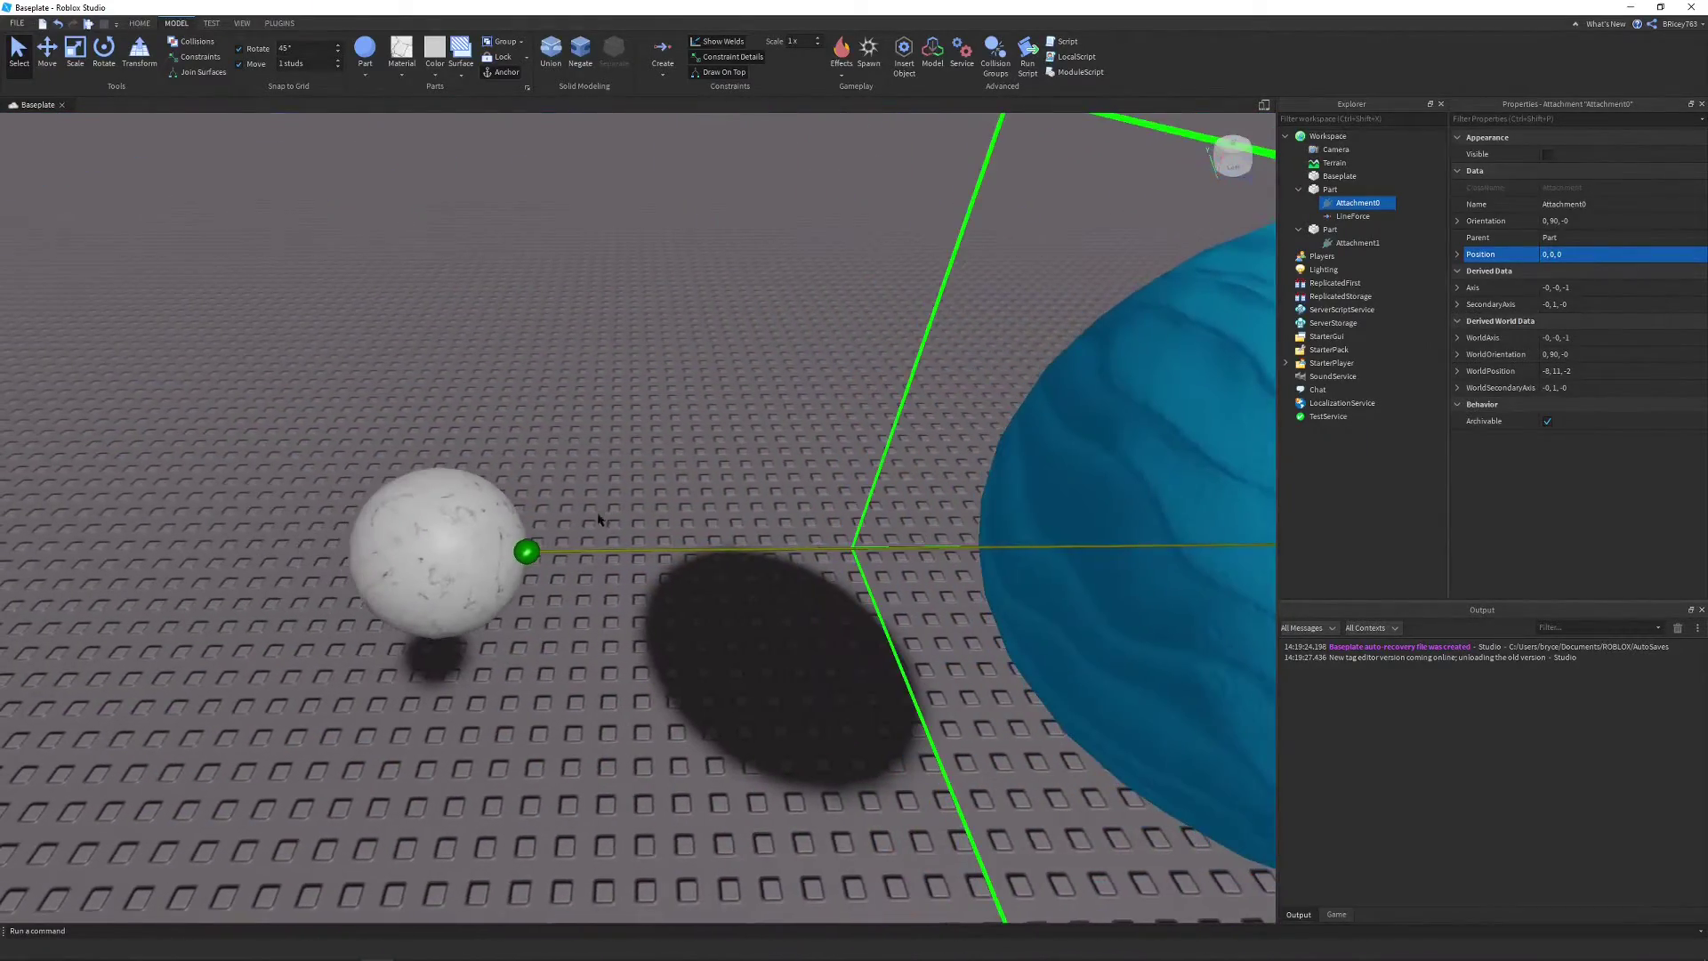
{"action": "left_click", "coordinate": [526, 552]}
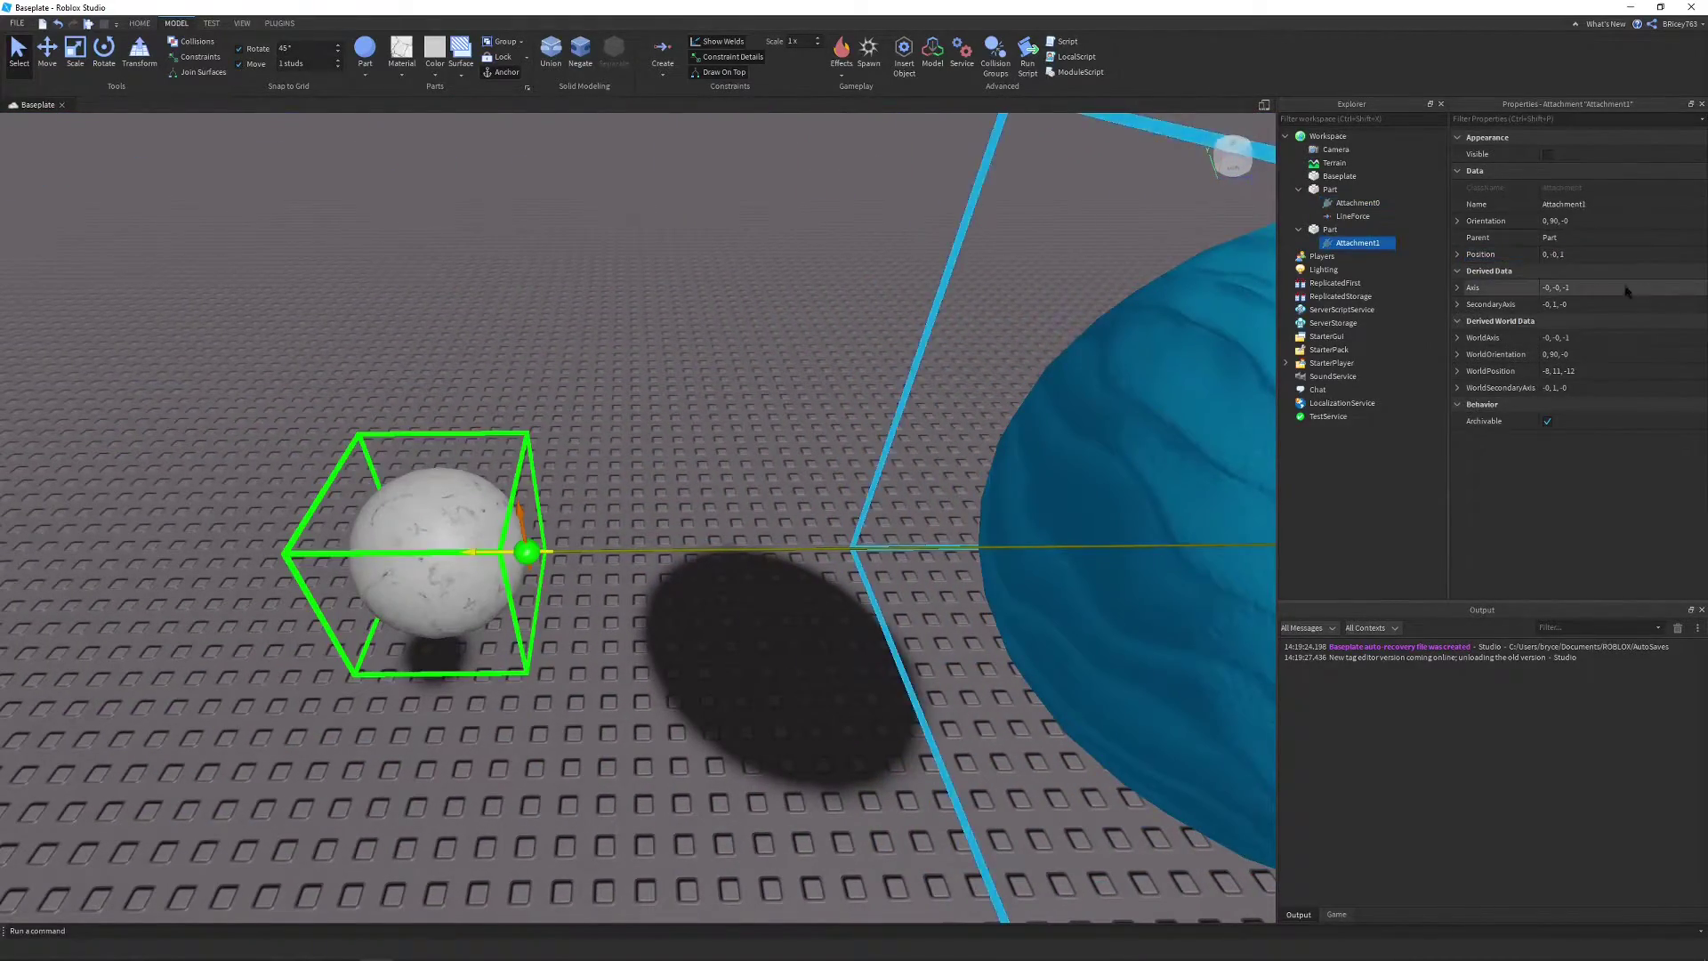
{"action": "left_click", "coordinate": [1573, 255]}
{"action": "type", "text": "0, "}
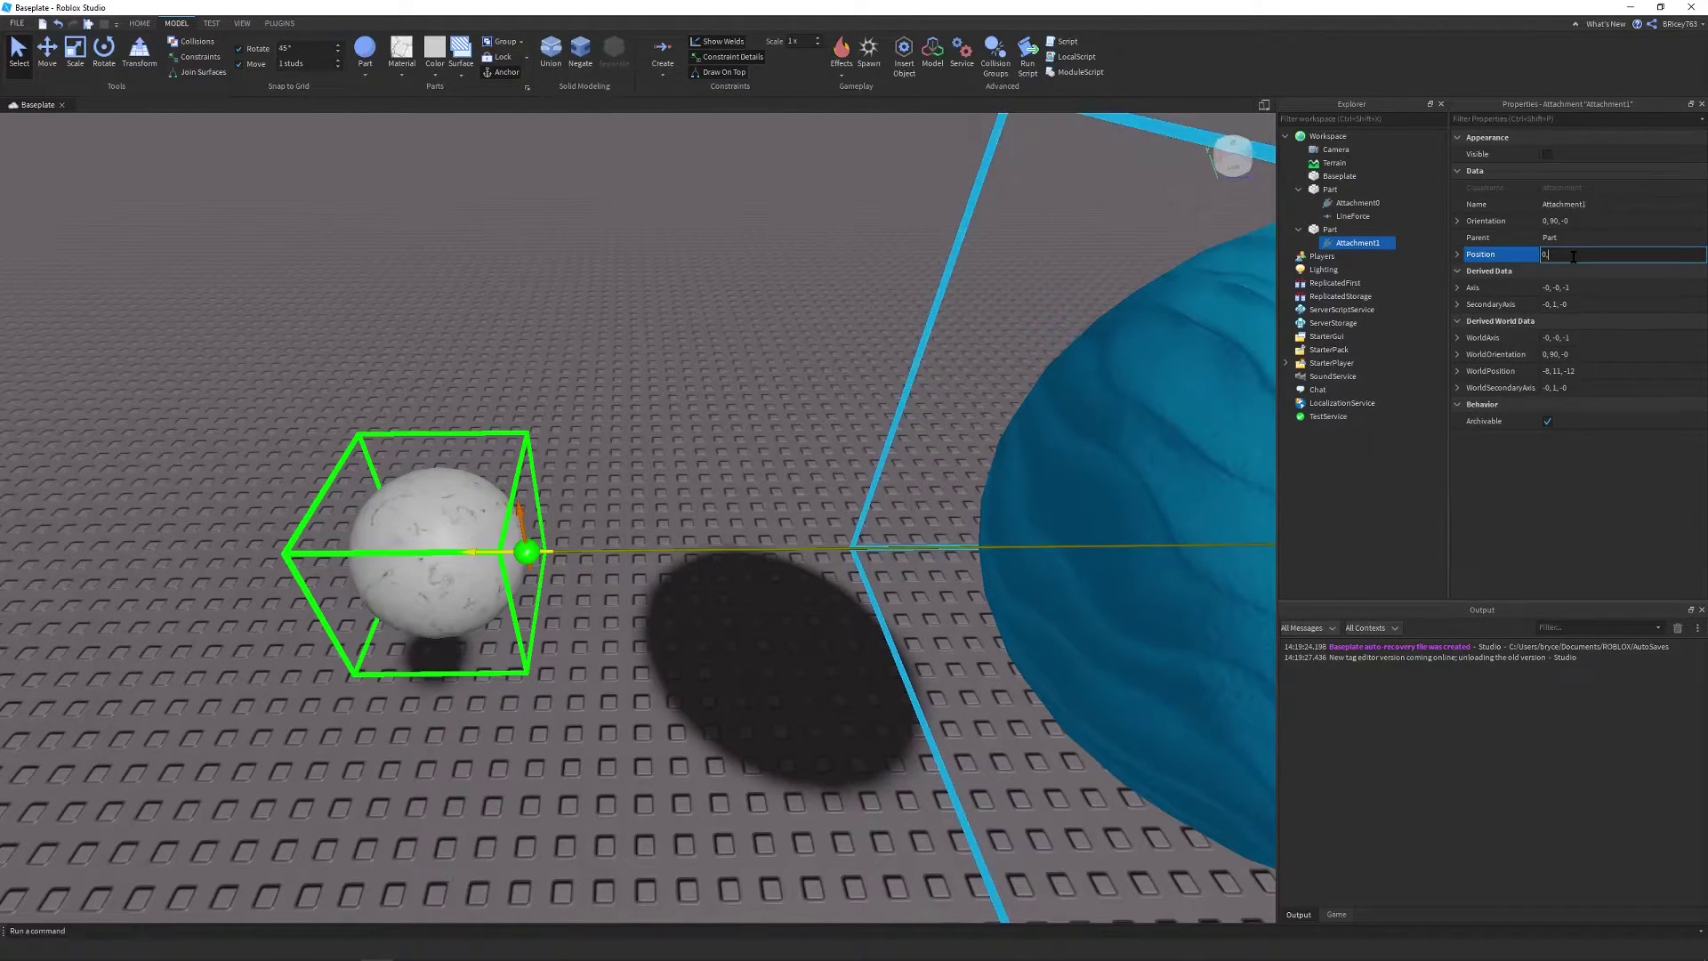
{"action": "type", "text": "0, 0"}
{"action": "key", "text": "Return"}
- Enable ApplyAtCenterOfMass, InverseSquareLaw and ReactionForceEnabled on the LineForce
{"action": "right_click_drag", "start_coordinate": [1208, 312], "coordinate": [897, 351]}
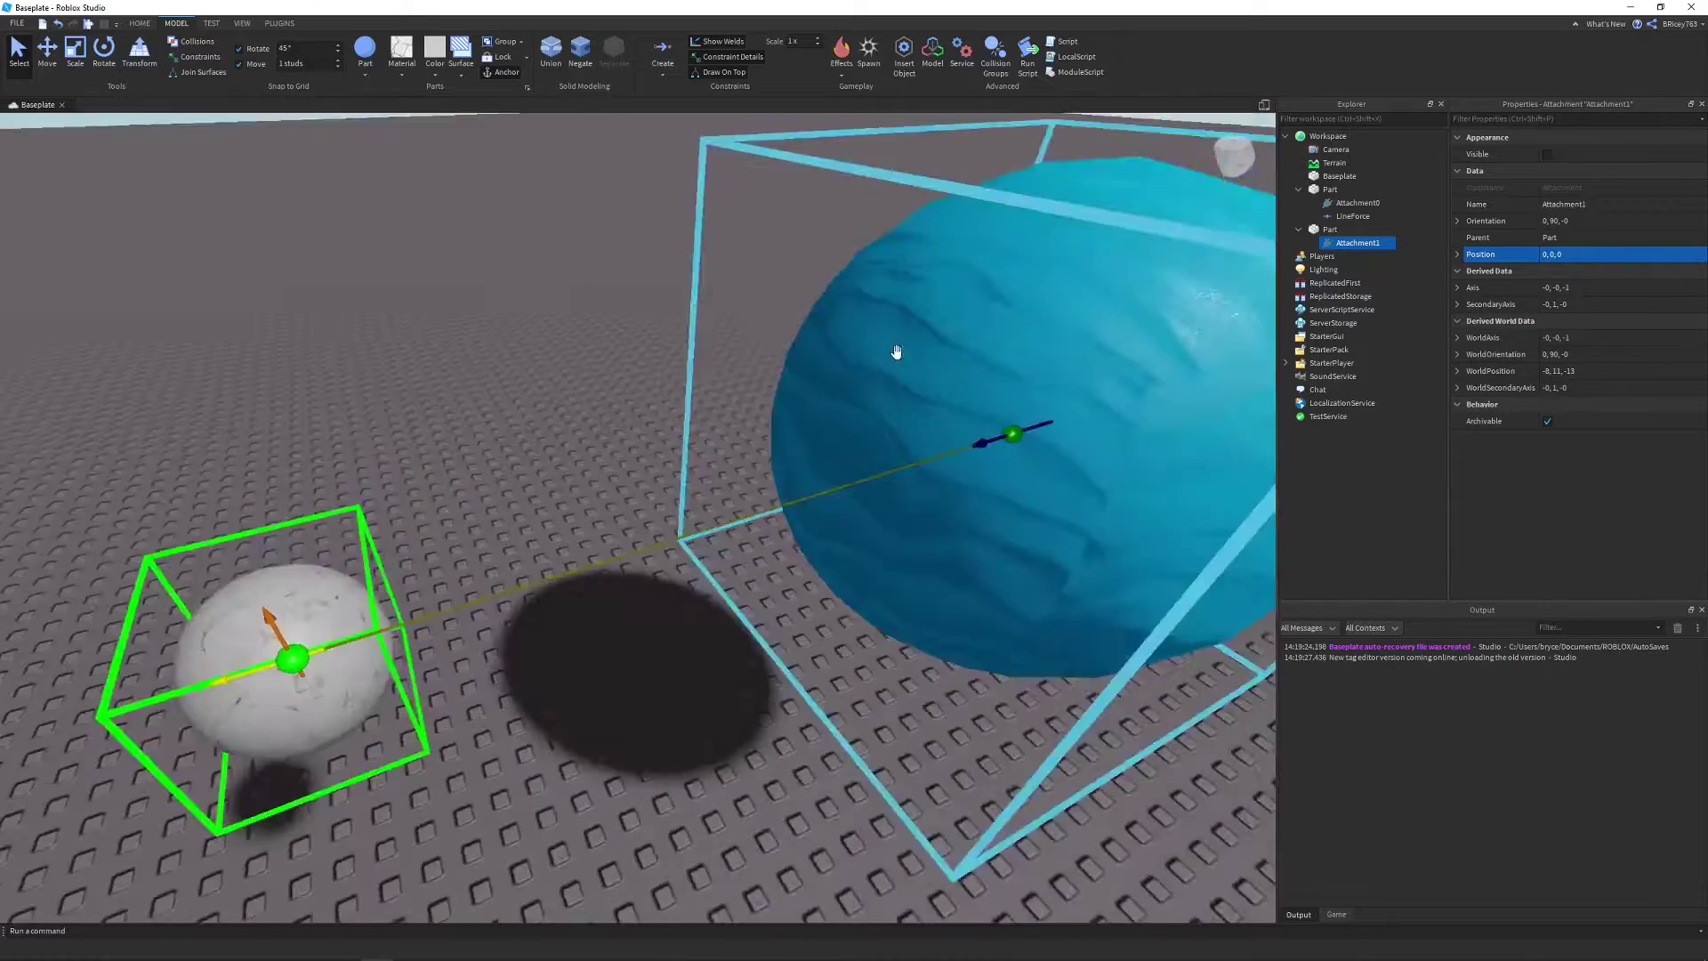
{"action": "scroll", "coordinate": [896, 353], "scroll_direction": "down", "scroll_amount": 3}
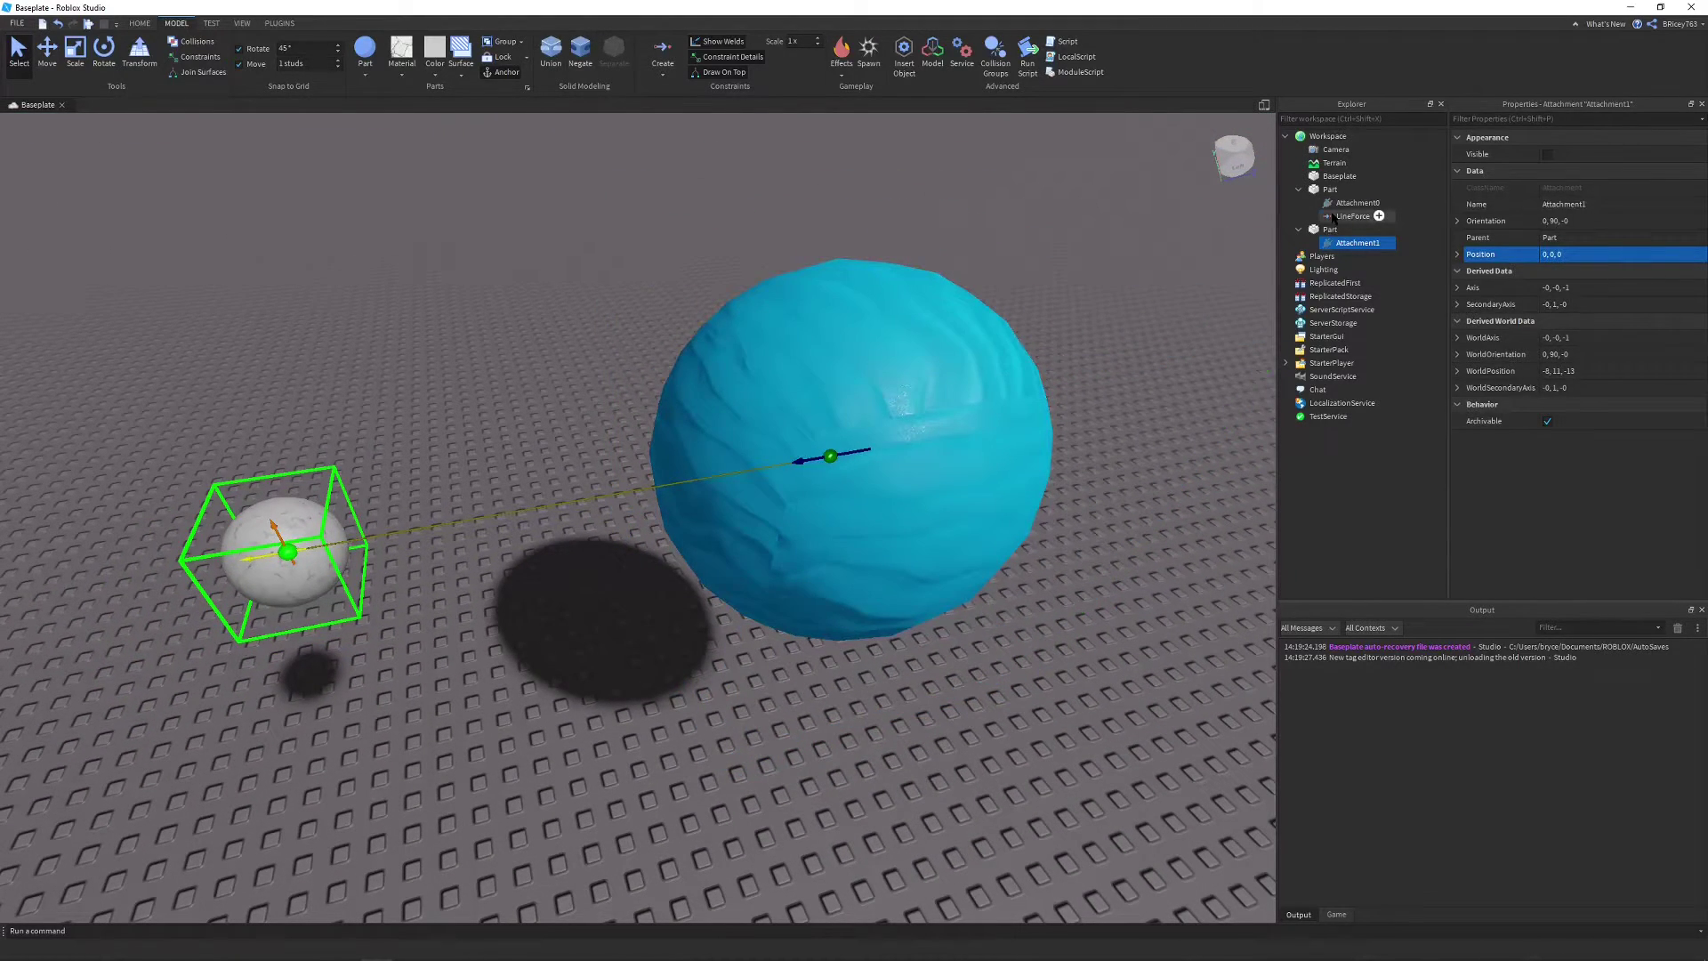
{"action": "left_click", "coordinate": [1353, 217]}
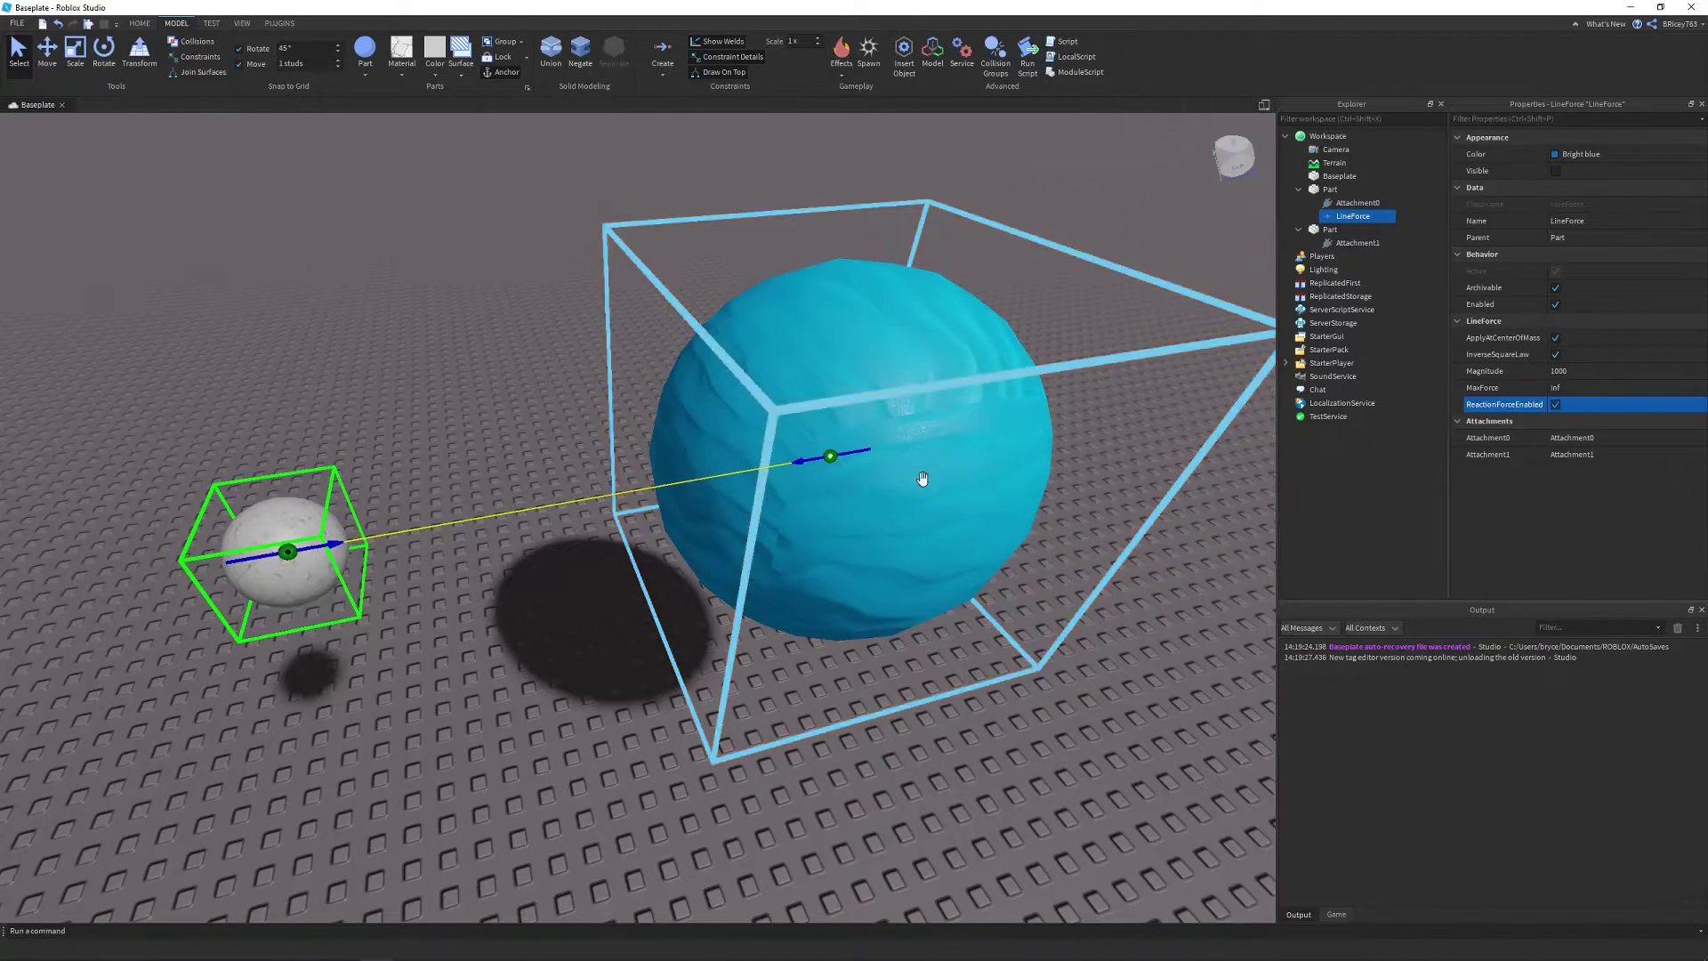
- Examine the force and reaction force axes of the LineForce on both spheres
{"action": "right_click_drag", "start_coordinate": [881, 491], "coordinate": [879, 487]}
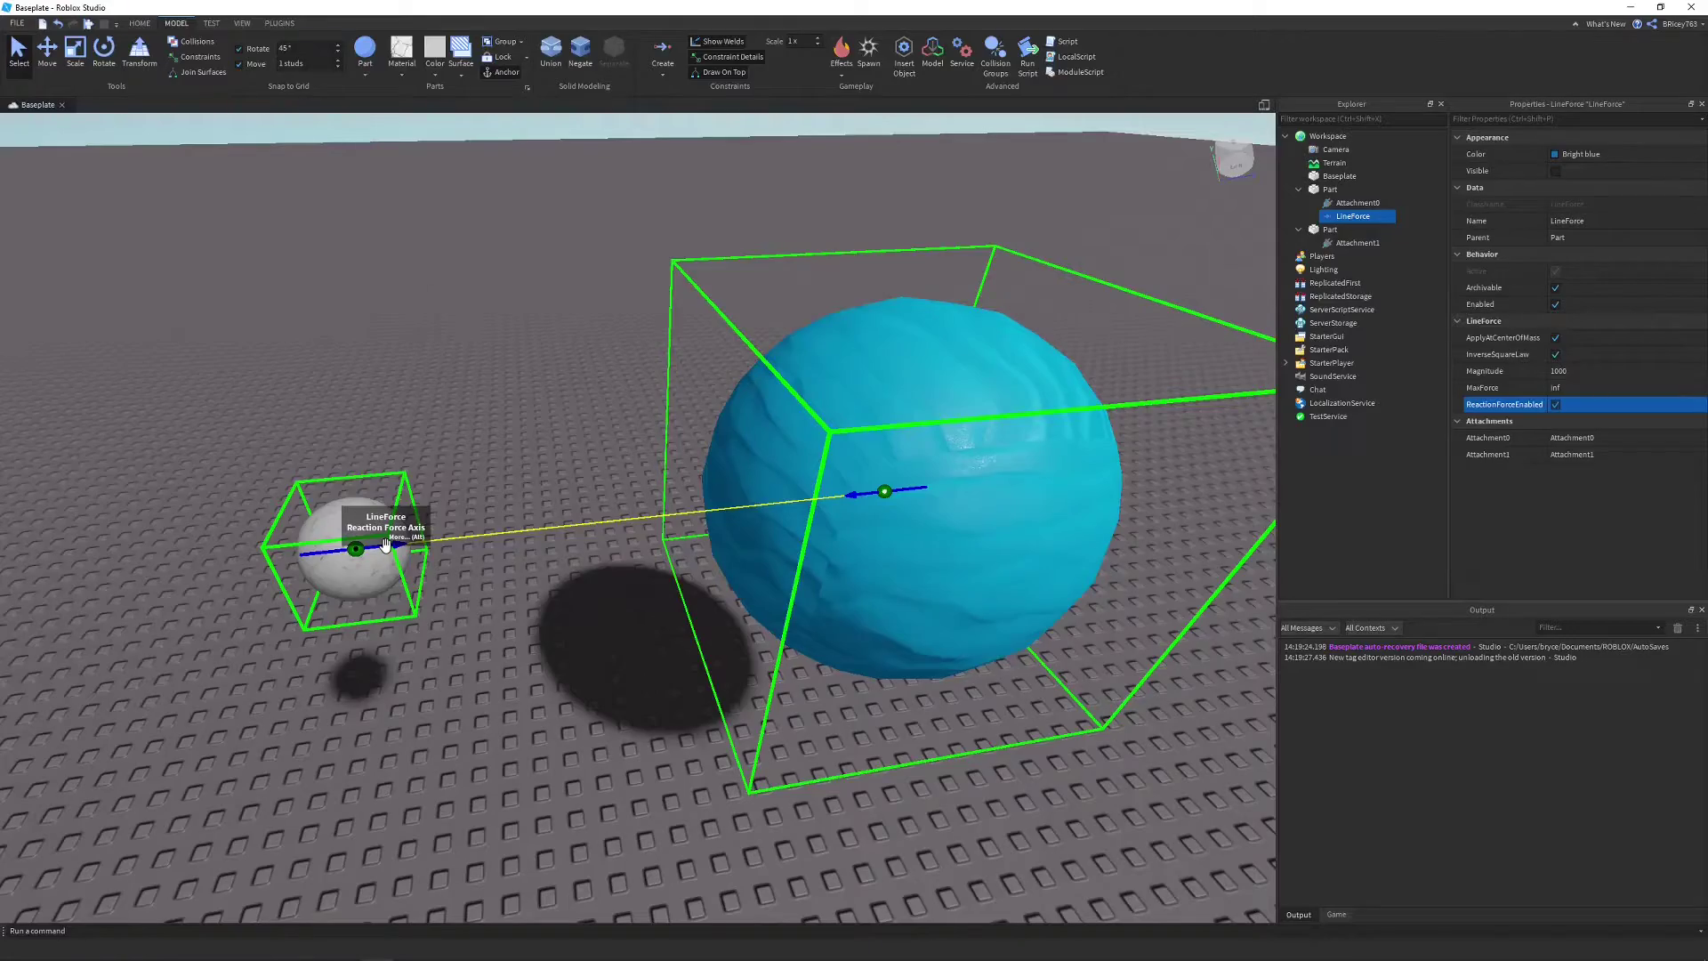
{"action": "key", "text": "d"}
{"action": "key", "text": "a"}
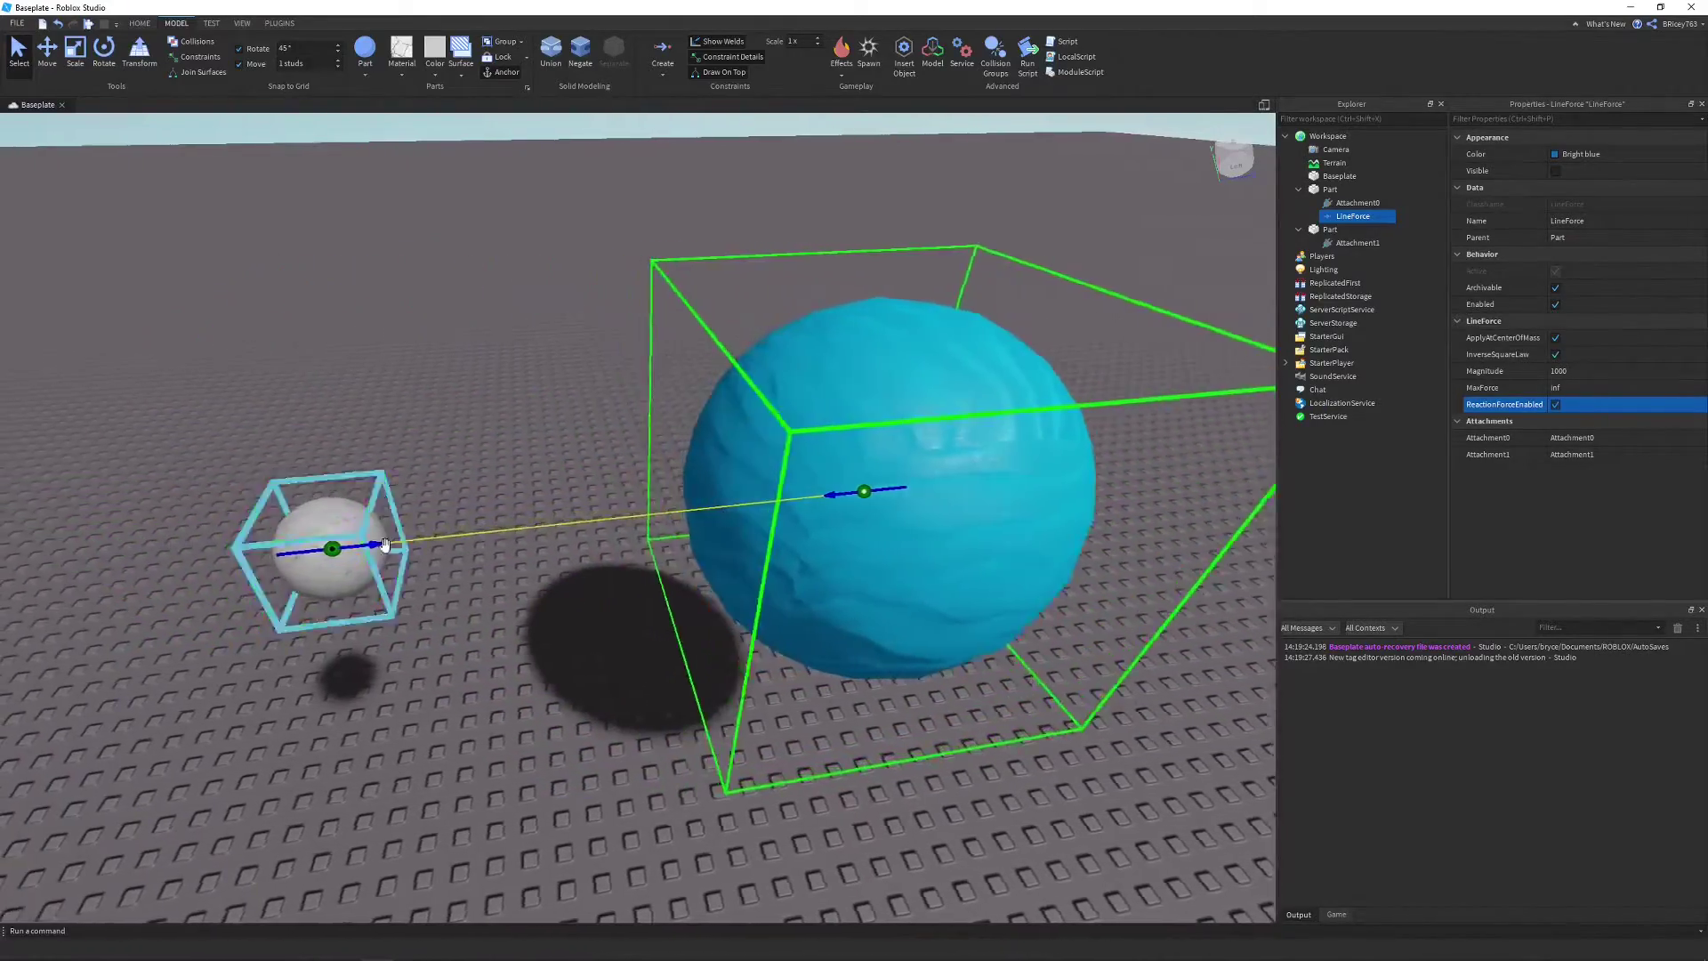
{"action": "key", "text": "w"}
{"action": "right_click_drag", "start_coordinate": [908, 464], "coordinate": [876, 477]}
{"action": "key", "text": "d"}
{"action": "key", "text": "w"}
{"action": "key", "text": "w"}
{"action": "key", "text": "d"}
{"action": "key", "text": "s"}
{"action": "key", "text": "a"}
{"action": "right_click_drag", "start_coordinate": [884, 425], "coordinate": [915, 424]}
{"action": "key", "text": "d"}
{"action": "key", "text": "d"}
{"action": "key", "text": "w"}
{"action": "key", "text": "a"}
{"action": "key", "text": "e"}
{"action": "right_click_drag", "start_coordinate": [1011, 385], "coordinate": [1019, 372]}
{"action": "key", "text": "s"}
{"action": "right_click_drag", "start_coordinate": [661, 283], "coordinate": [661, 283]}
- Run the simulation to test the attraction between the two spheres, and stop it
{"action": "left_click", "coordinate": [210, 24]}
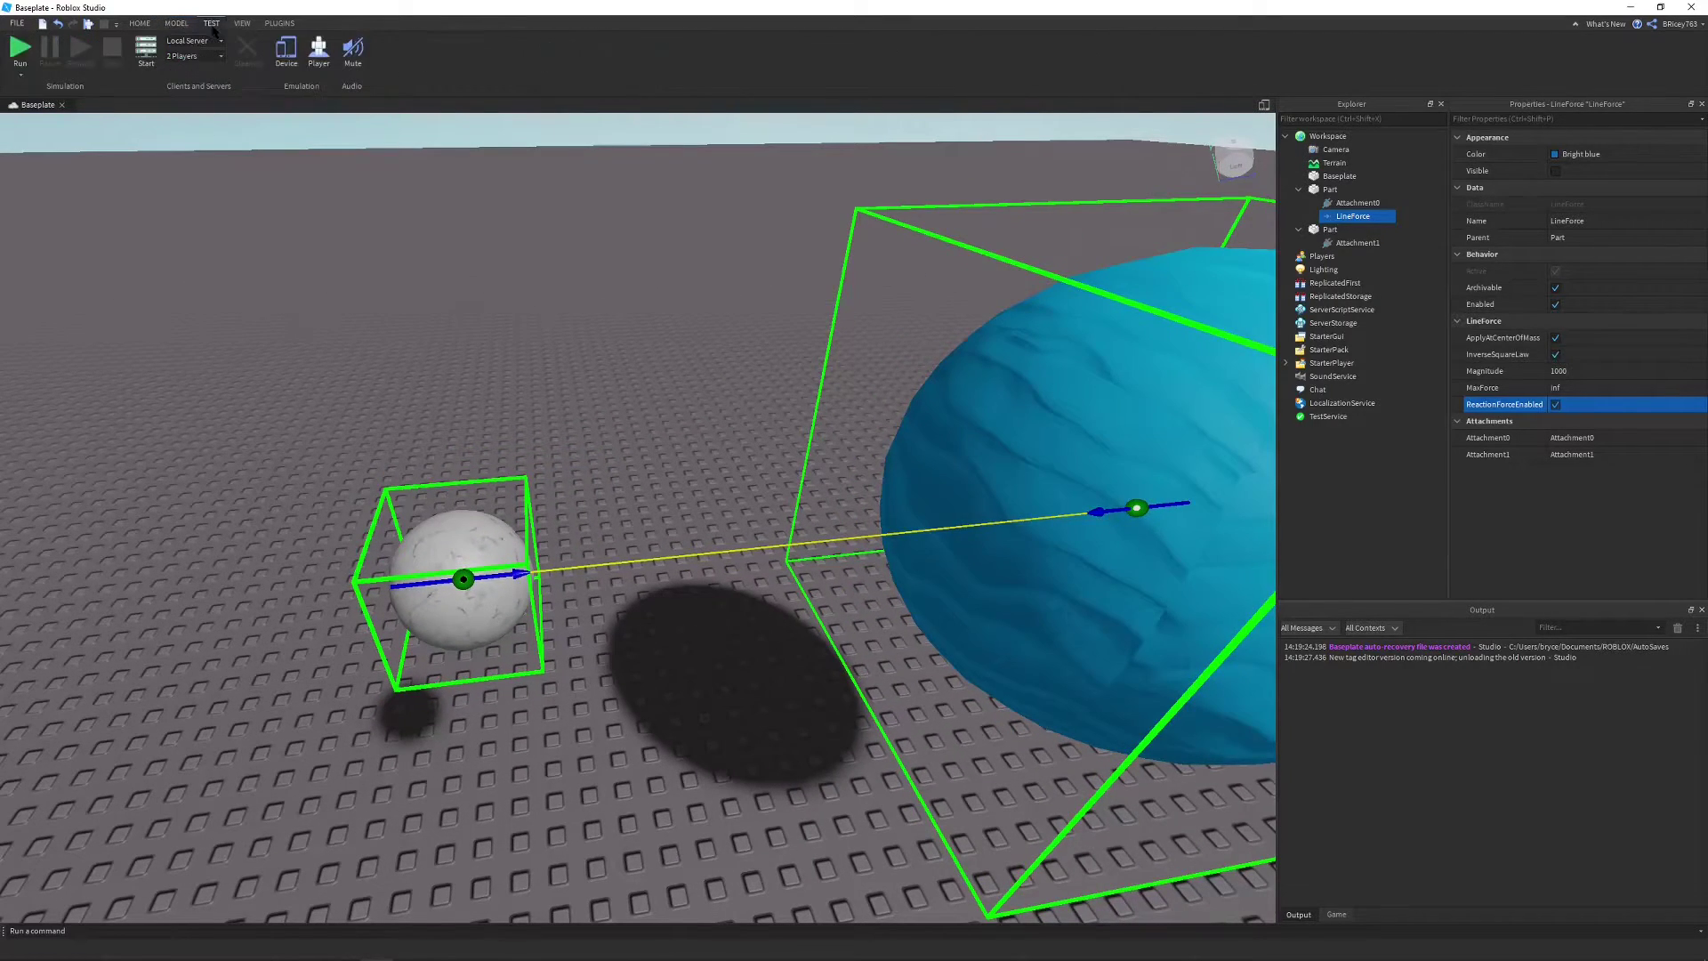
{"action": "left_click", "coordinate": [21, 49]}
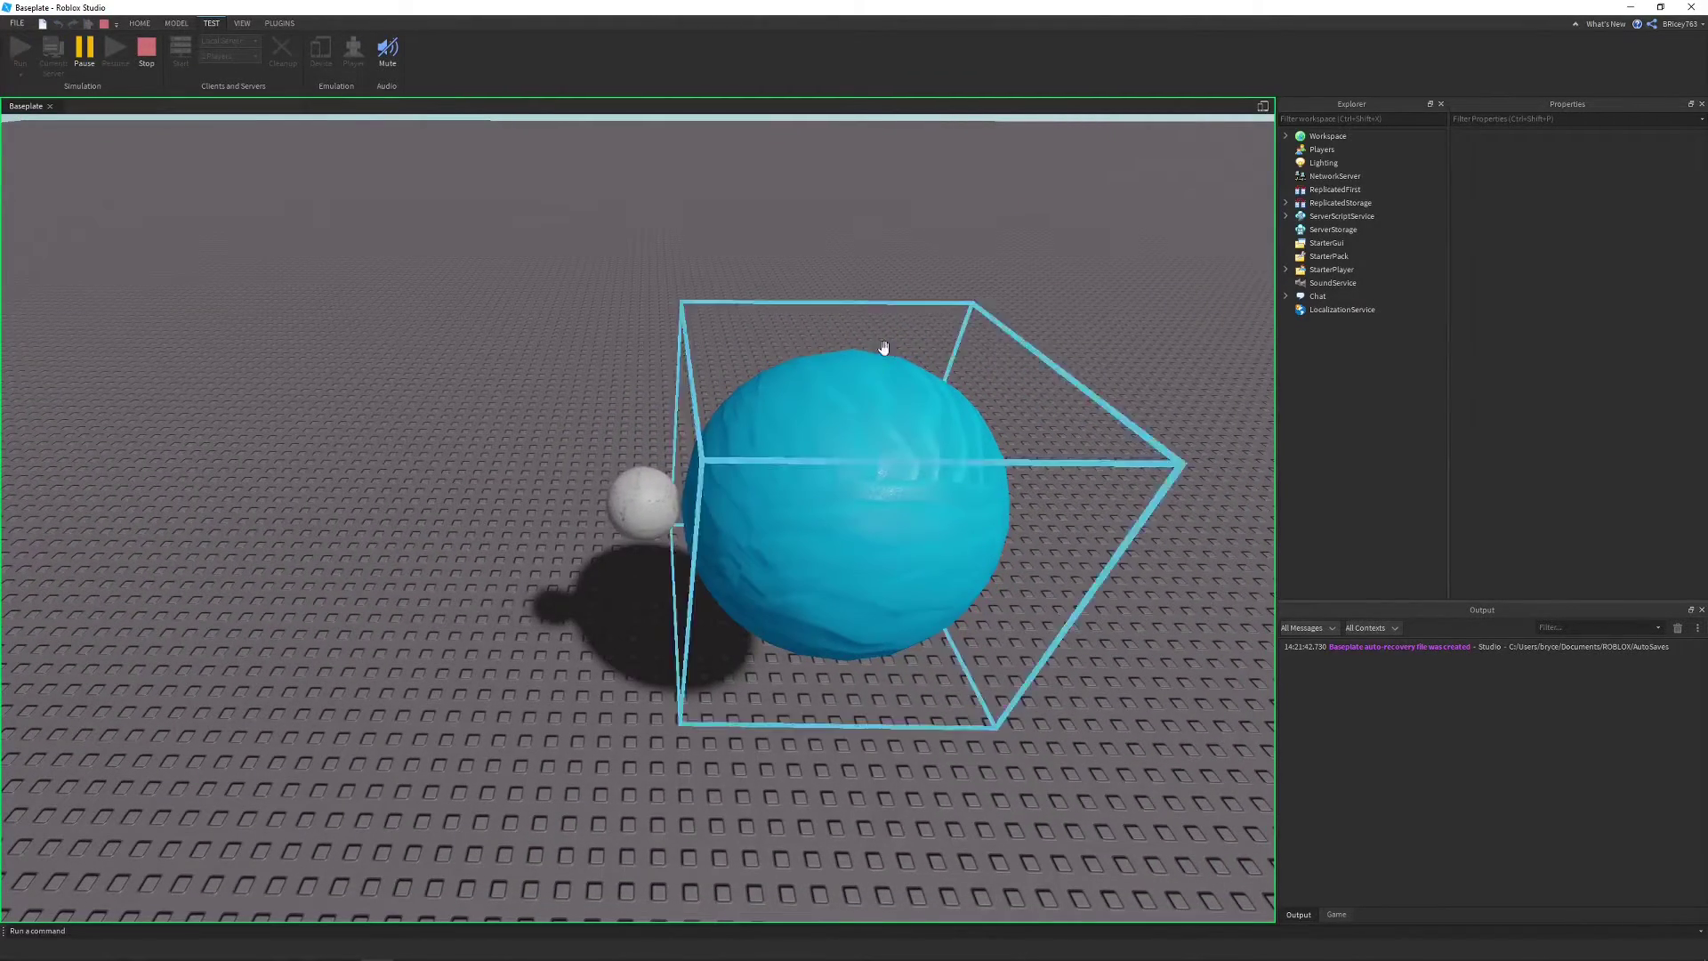
{"action": "right_click_drag", "start_coordinate": [881, 360], "coordinate": [938, 344]}
{"action": "scroll", "coordinate": [884, 349], "scroll_direction": "up", "scroll_amount": 2}
{"action": "scroll", "coordinate": [885, 349], "scroll_direction": "up", "scroll_amount": 1}
{"action": "scroll", "coordinate": [938, 350], "scroll_direction": "down", "scroll_amount": 5}
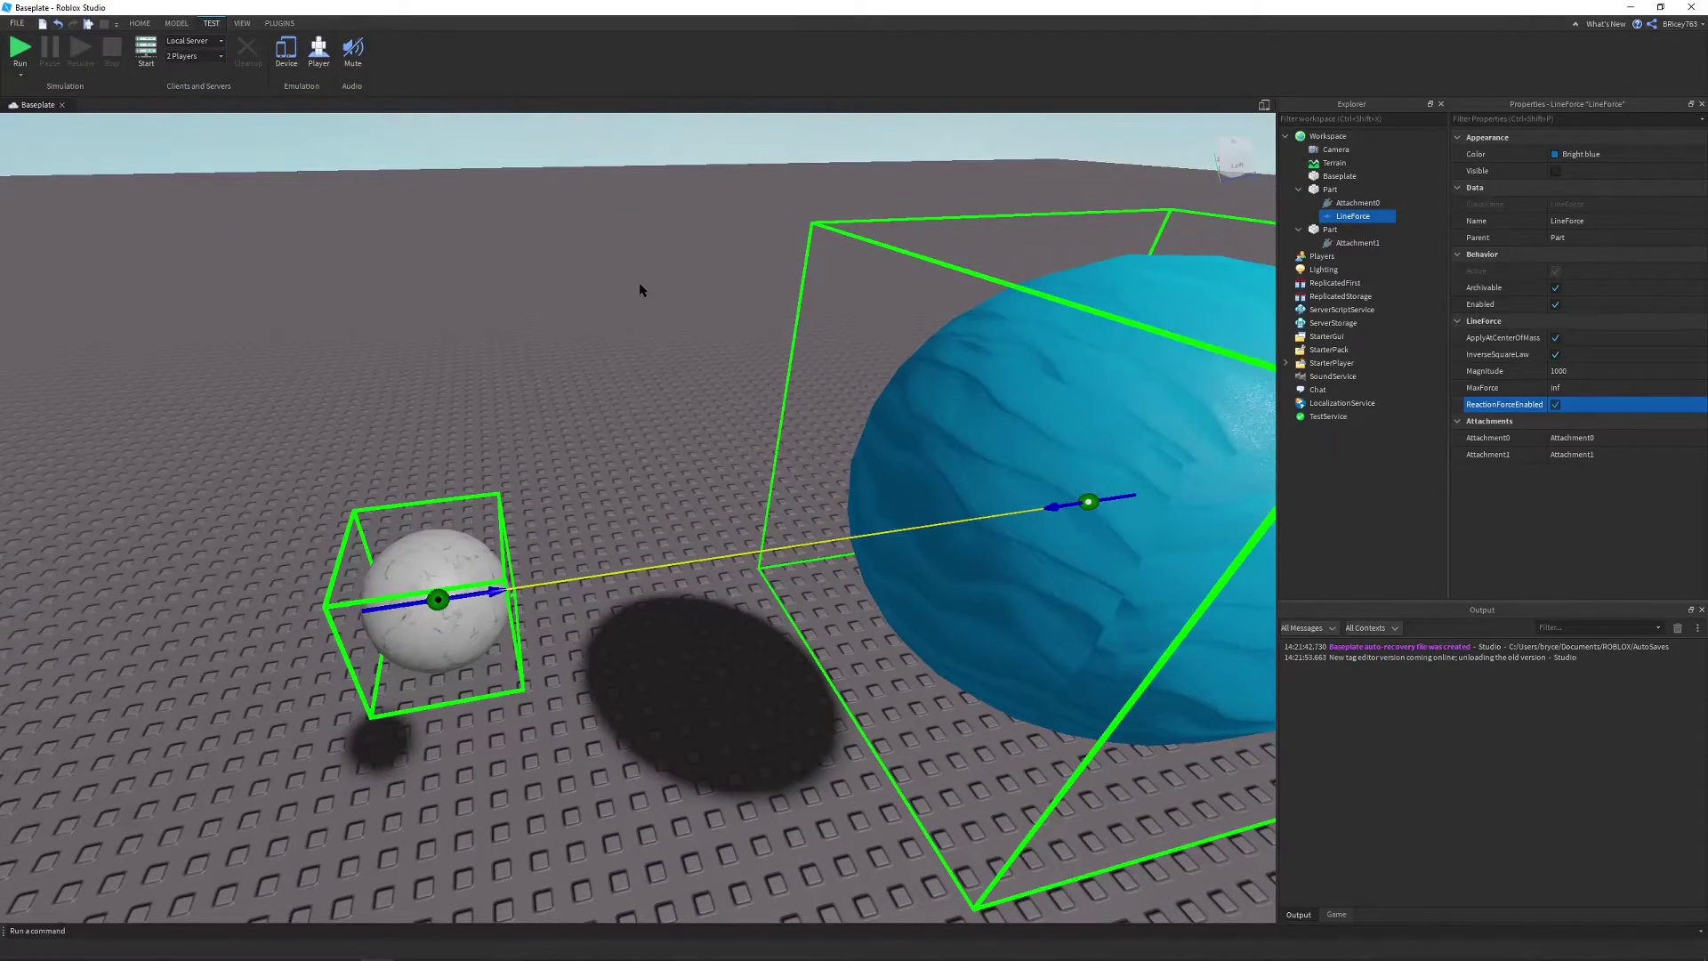
- Rename the small marble sphere Moon and the large cyan sphere Earth
{"action": "right_click_drag", "start_coordinate": [638, 290], "coordinate": [638, 290]}
{"action": "left_click", "coordinate": [524, 455]}
{"action": "right_click_drag", "start_coordinate": [623, 407], "coordinate": [622, 408]}
{"action": "scroll", "coordinate": [1548, 489], "scroll_direction": "down", "scroll_amount": 1}
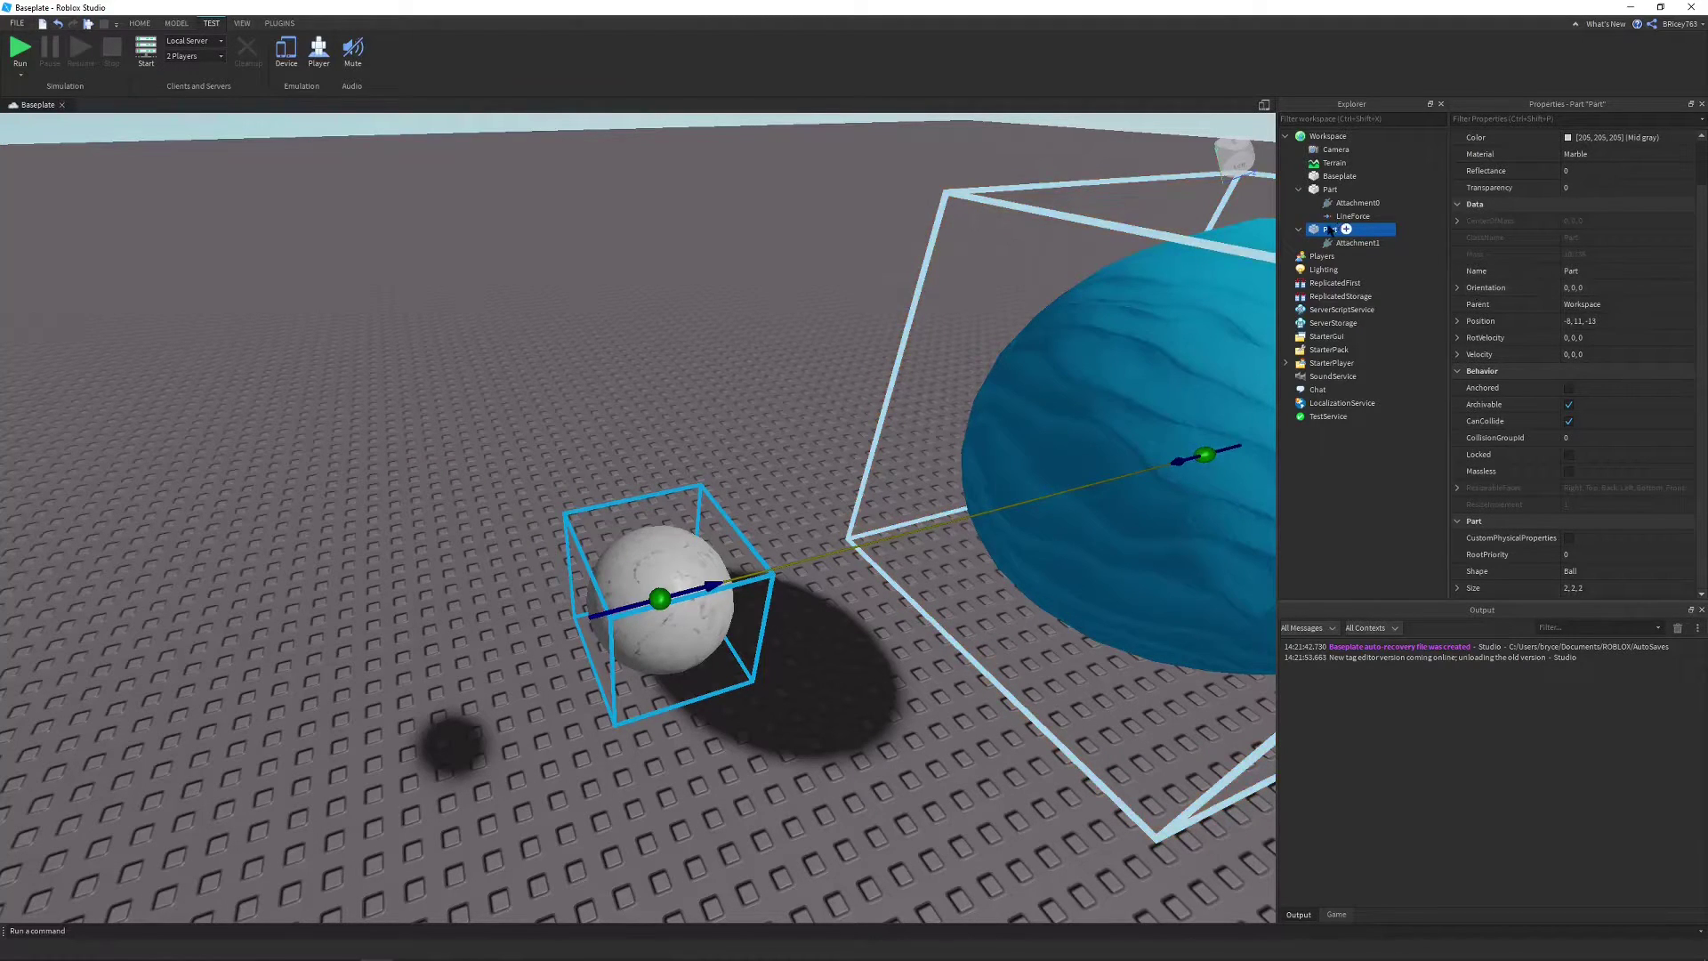
{"action": "scroll", "coordinate": [1551, 338], "scroll_direction": "up", "scroll_amount": 1}
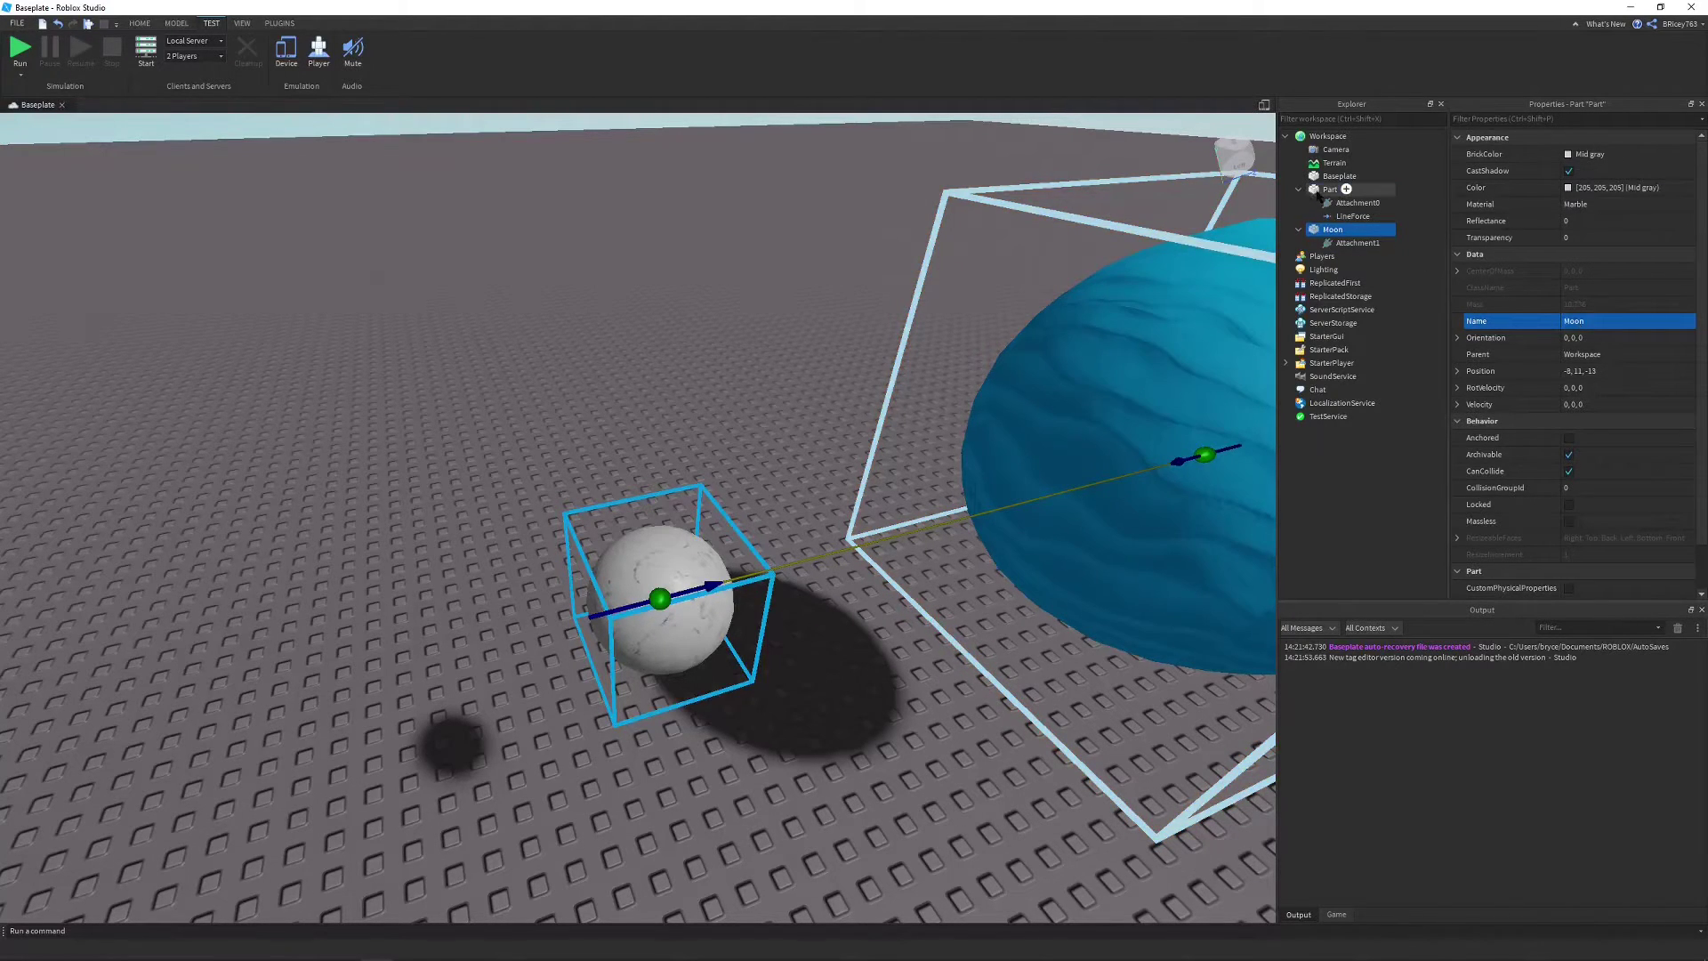
{"action": "left_click", "coordinate": [1318, 191]}
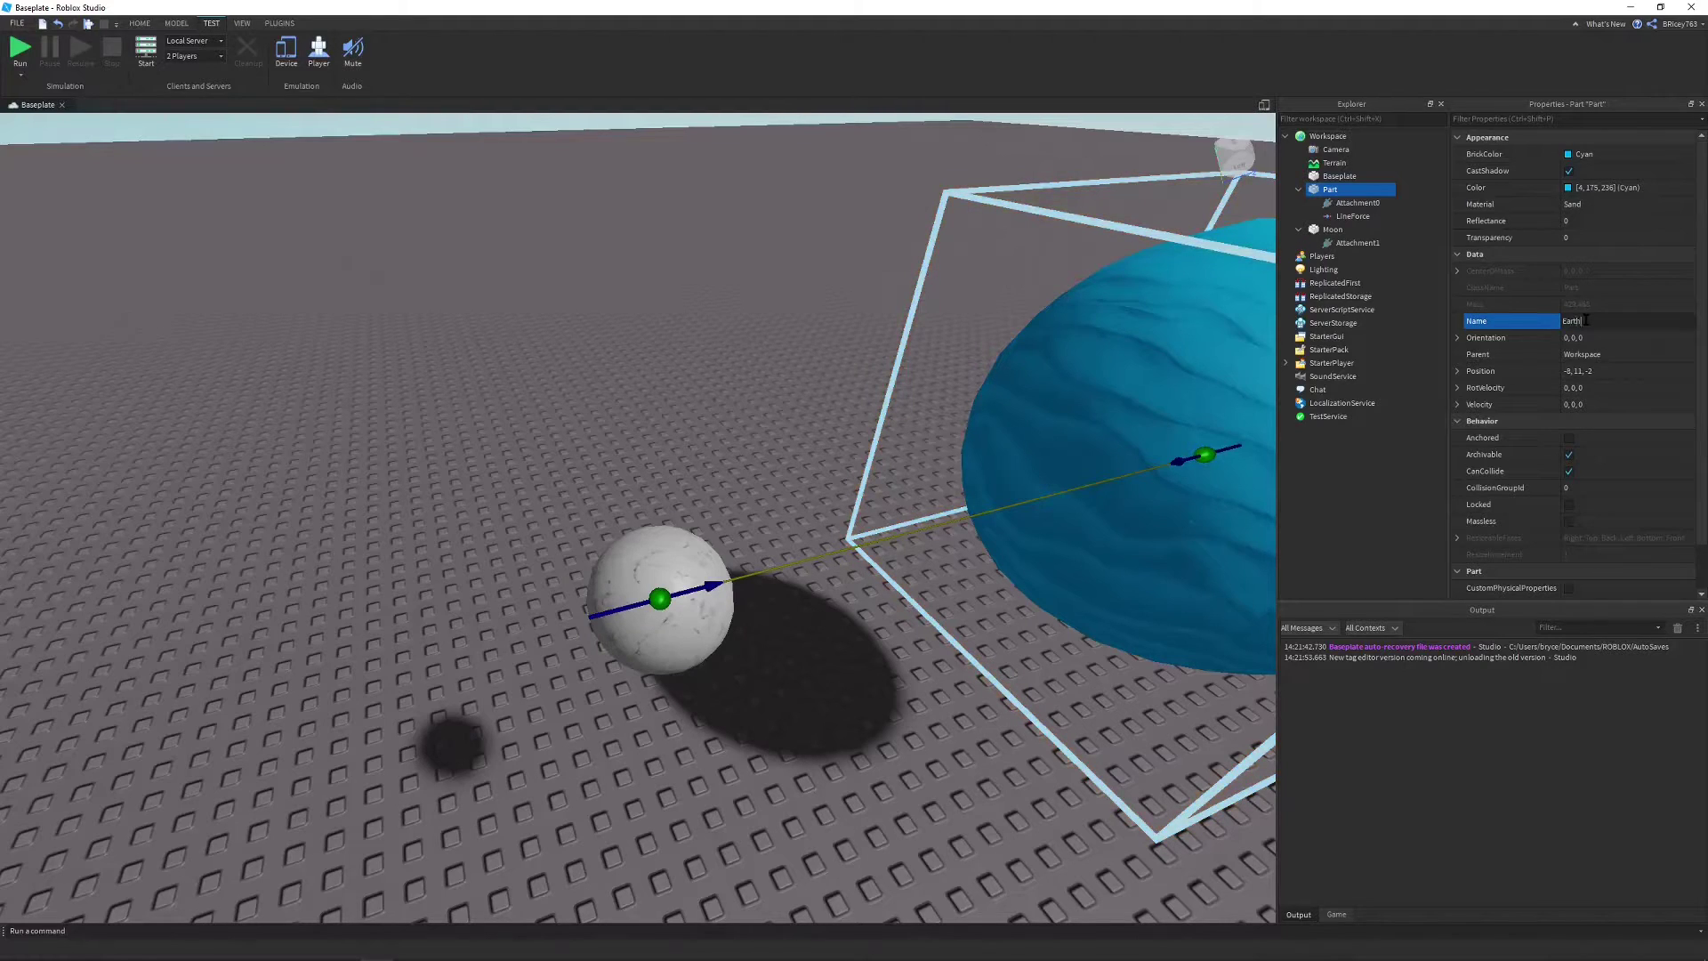
- Set the Moon's velocity to 0, 0, 5 and test it in a simulation run
{"action": "left_click", "coordinate": [1327, 228]}
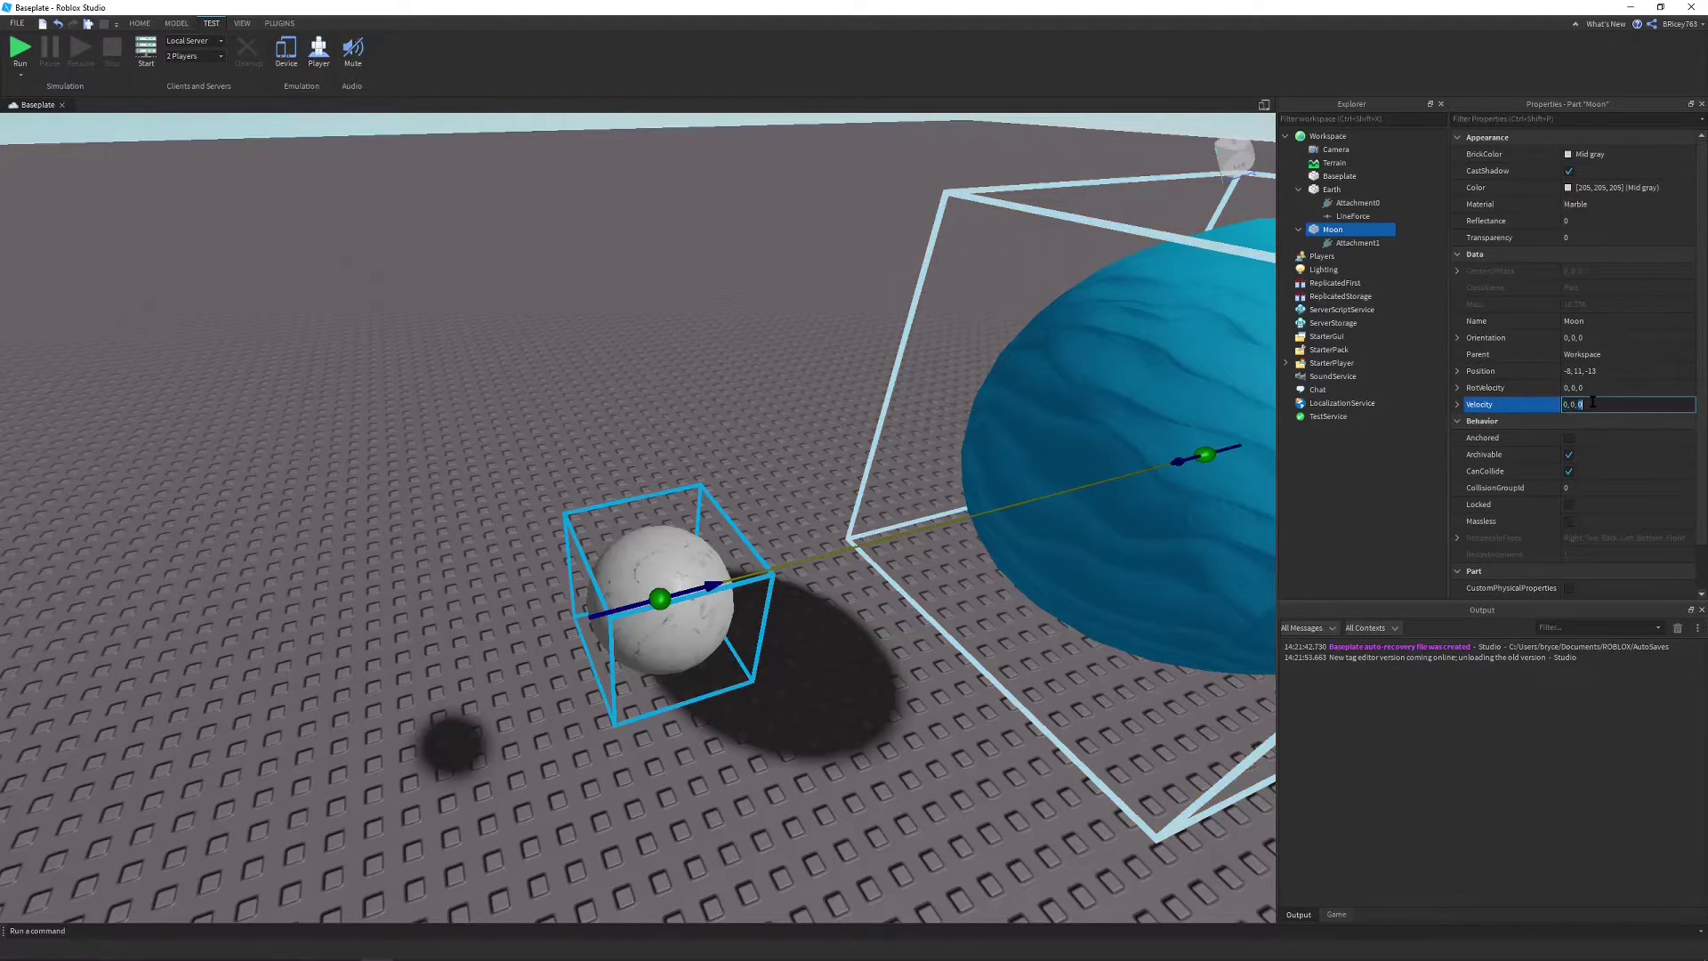
{"action": "type", "text": "5"}
{"action": "key", "text": "Return"}
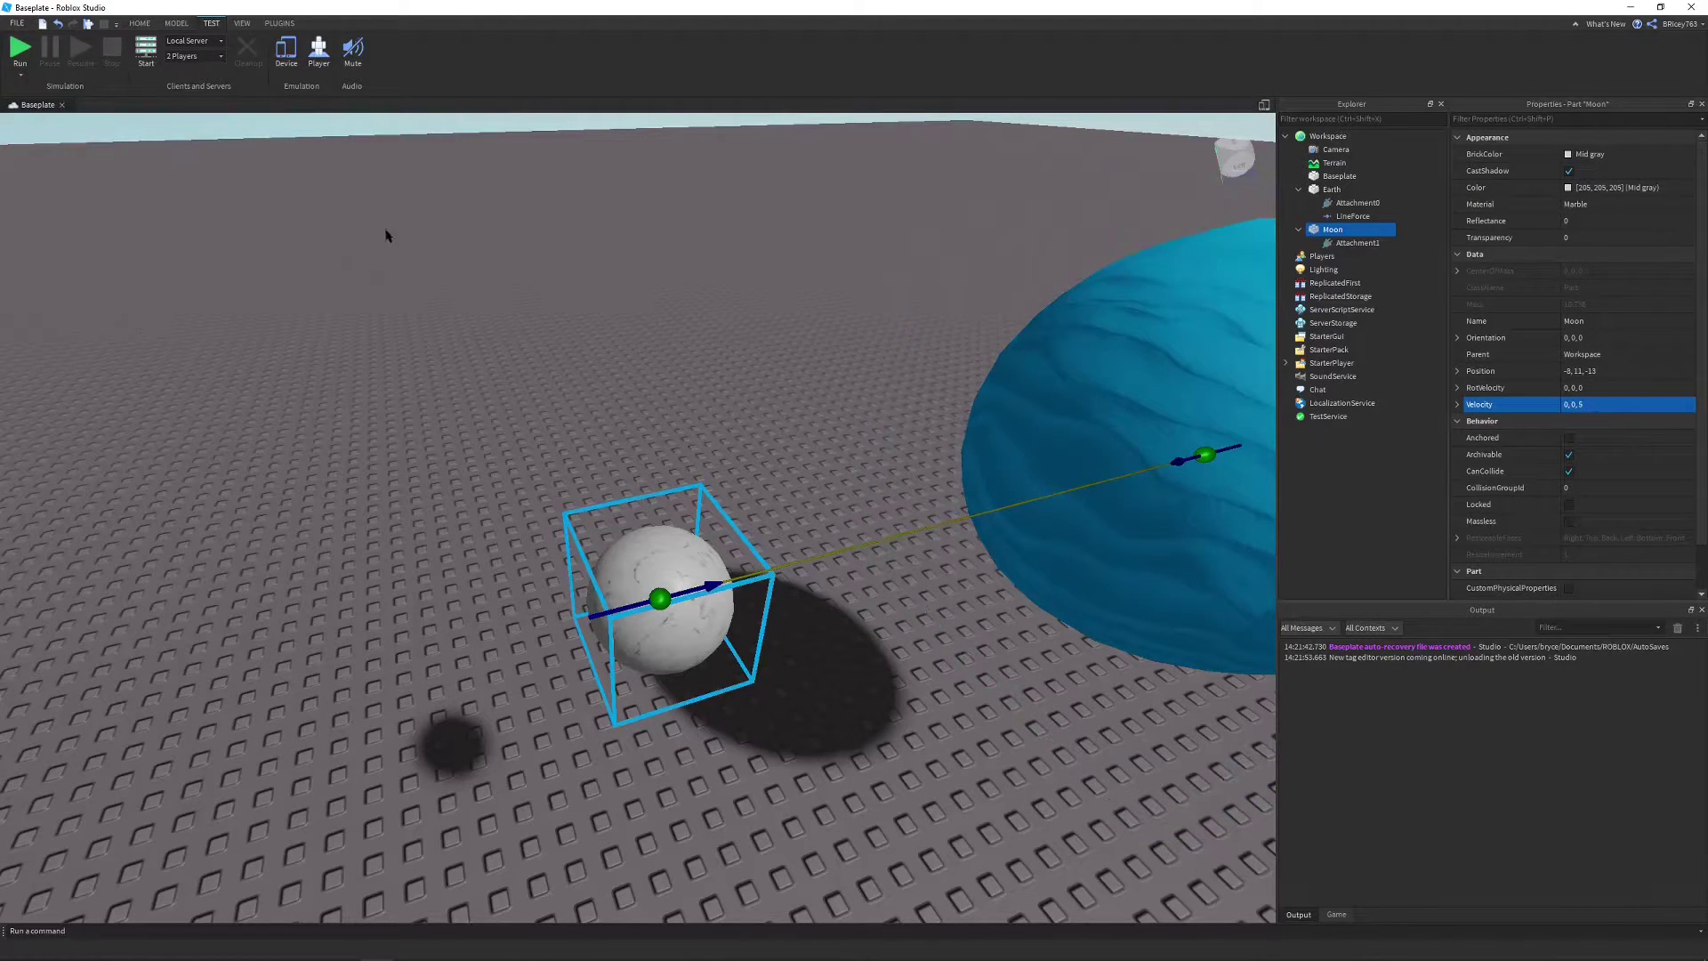
{"action": "left_click", "coordinate": [20, 49]}
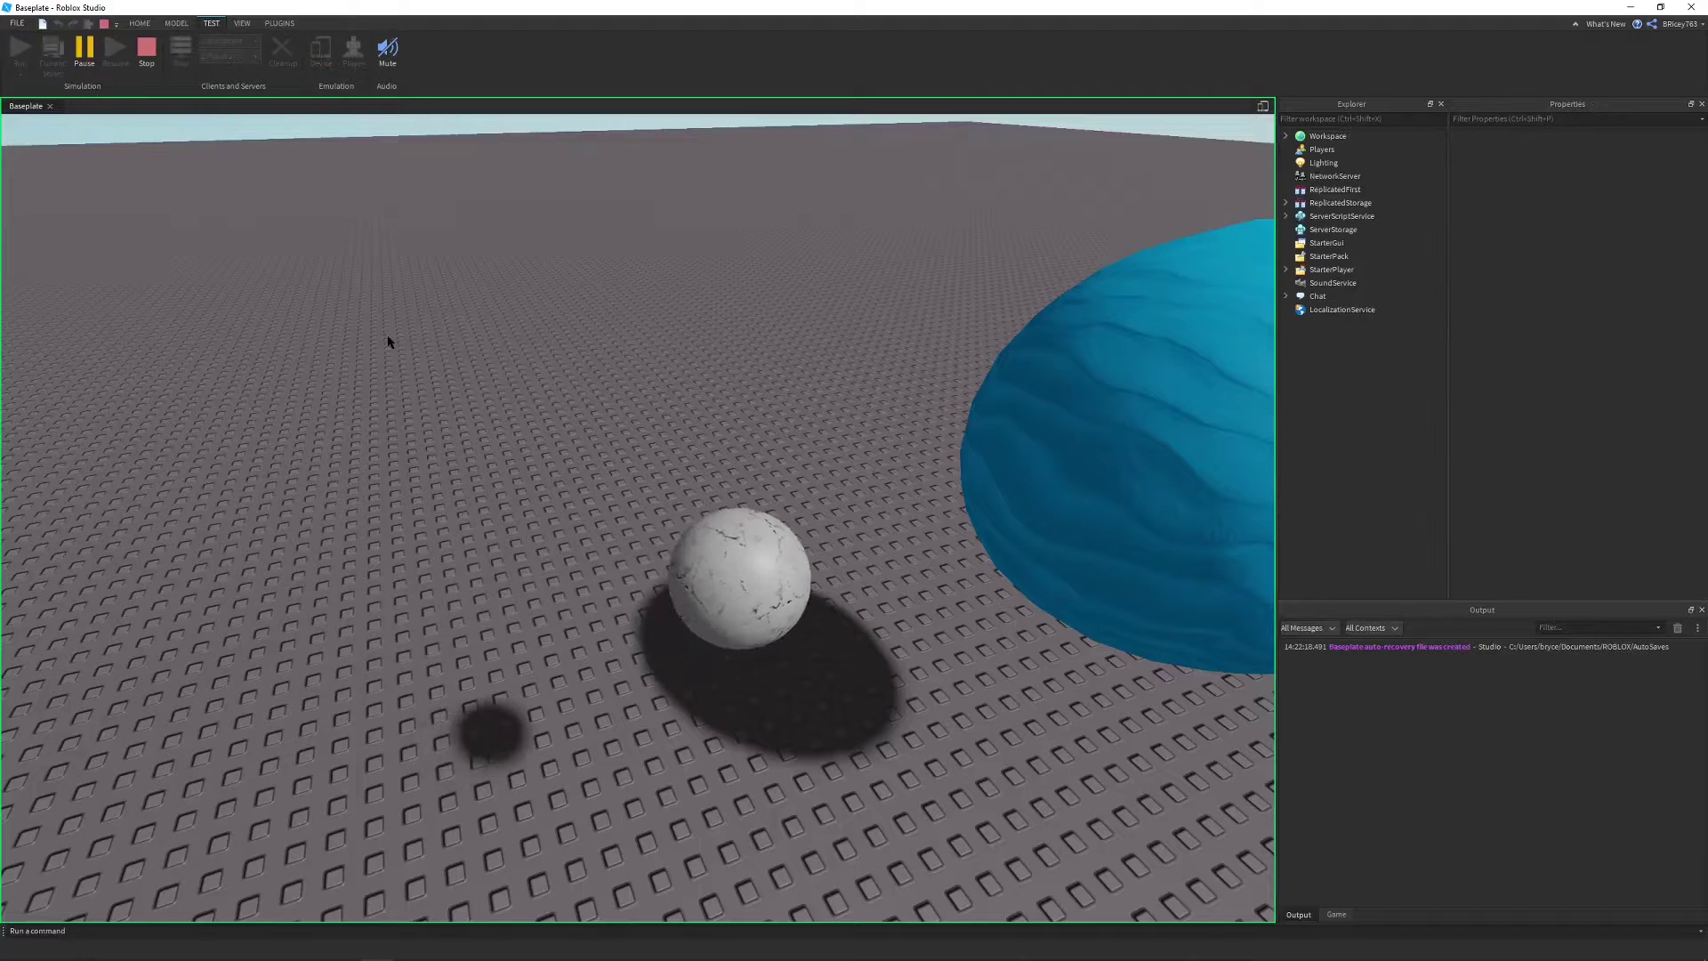
{"action": "key", "text": "shift+F5"}
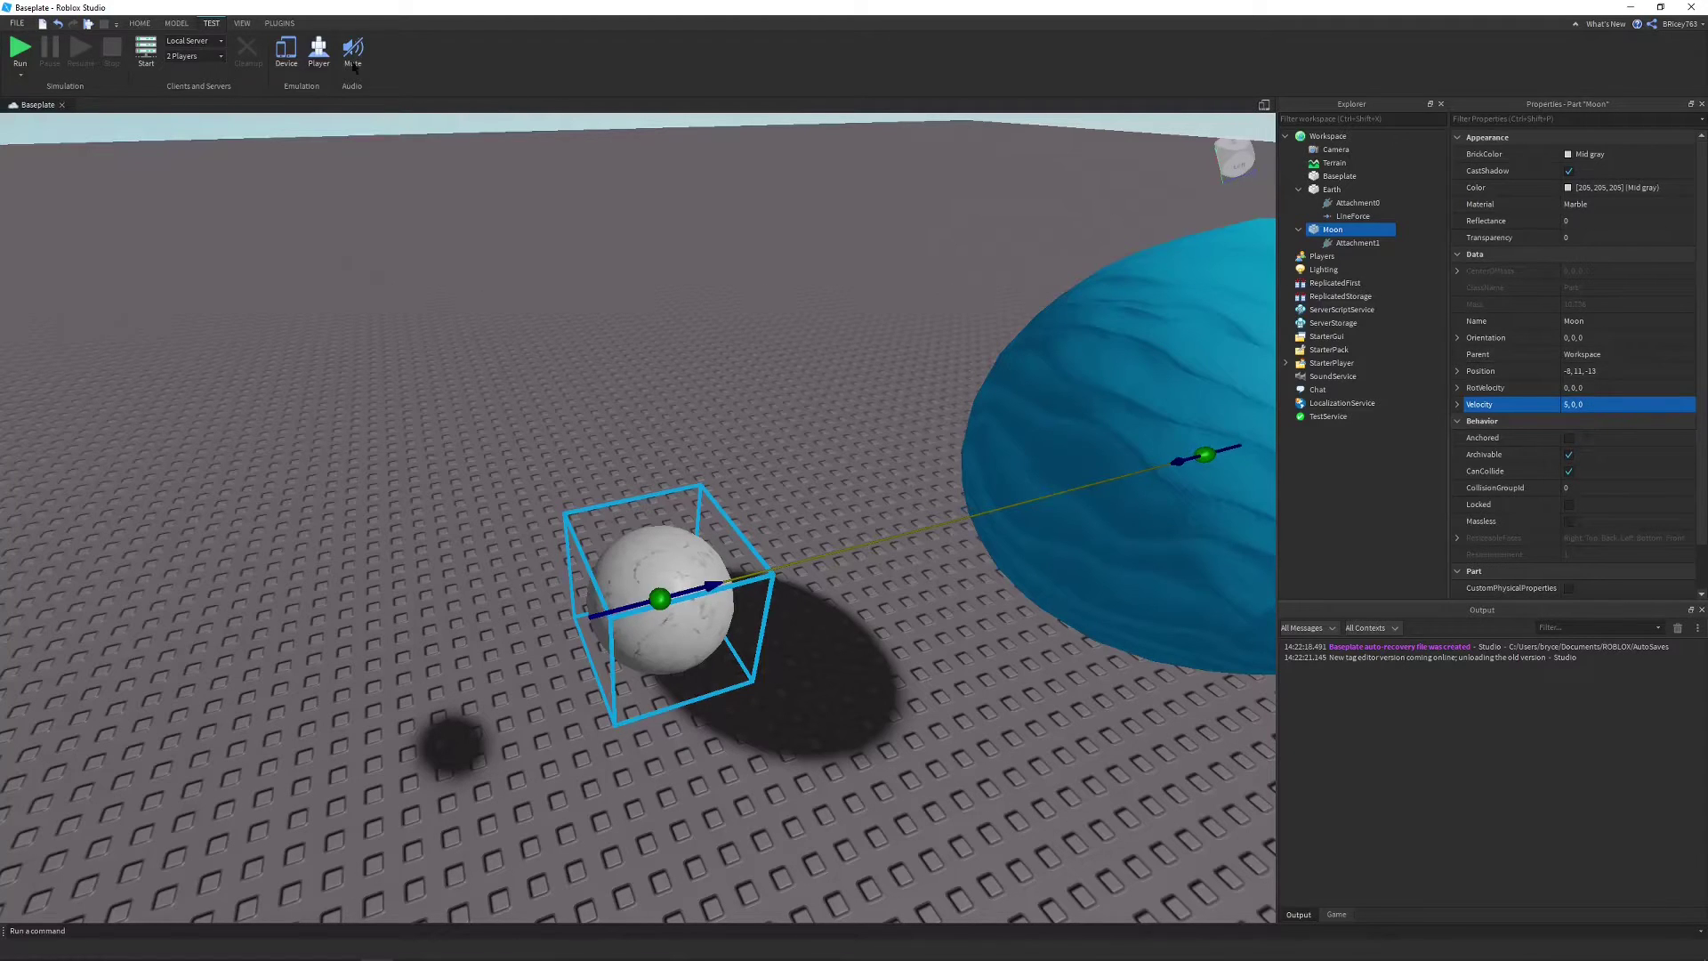
- Test the Moon's motion with a velocity of 5, 0, 0 in a simulation run, and stop it
{"action": "left_click", "coordinate": [33, 51]}
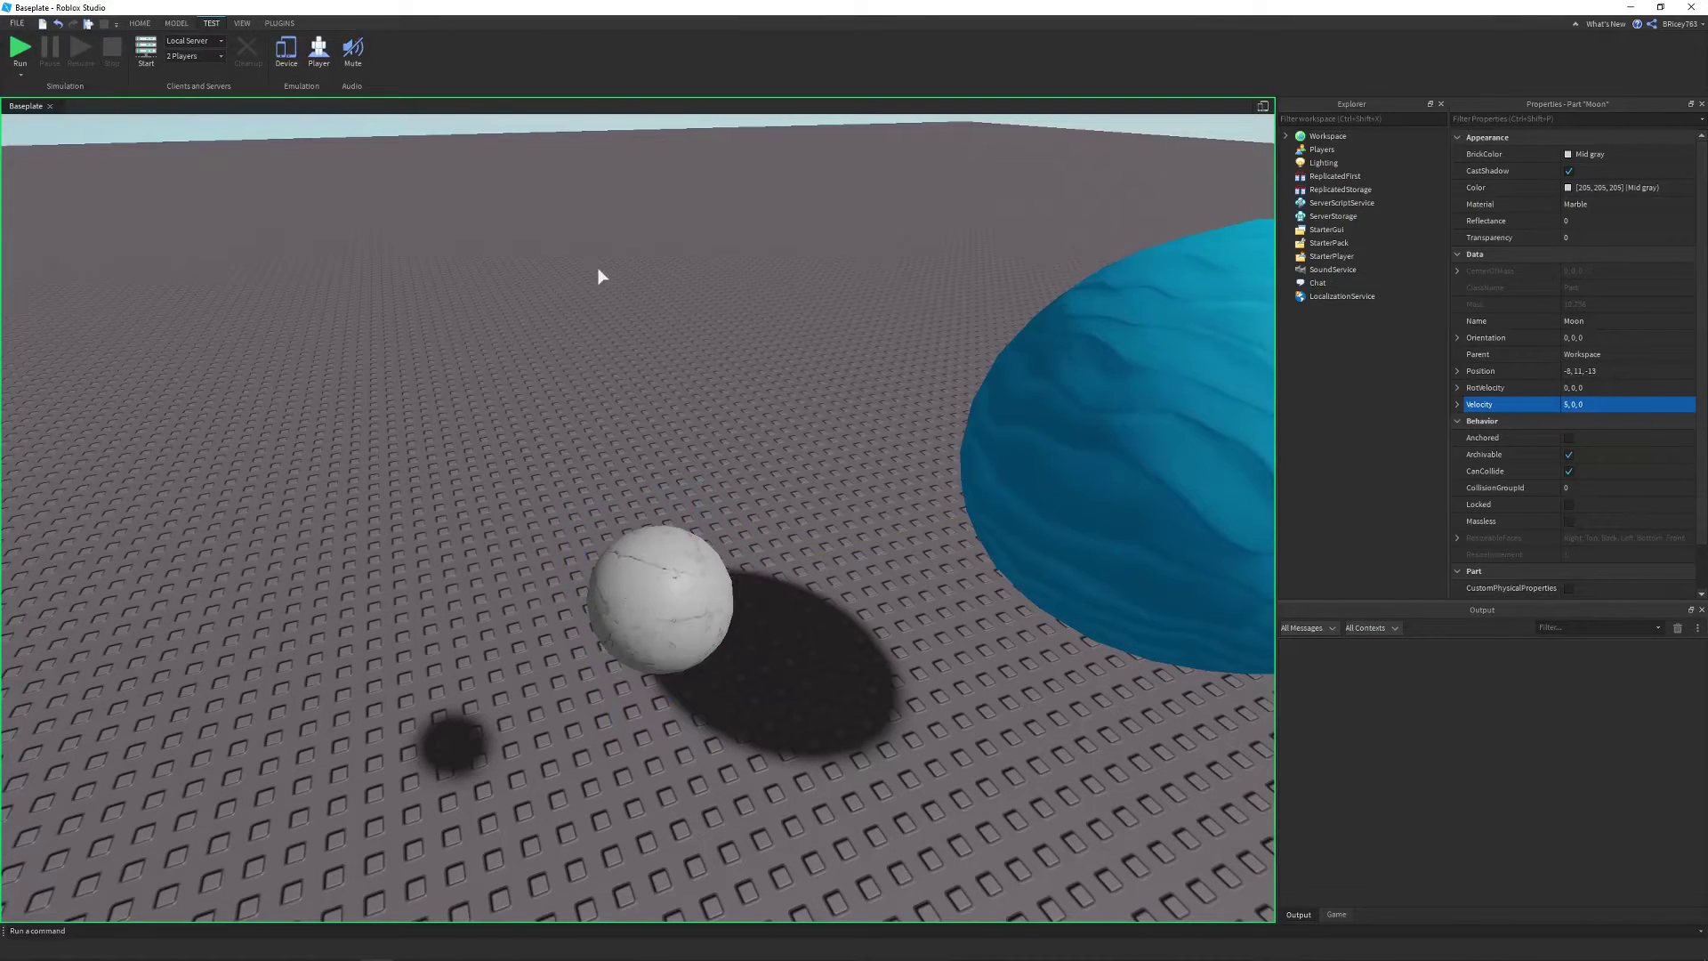
{"action": "right_click_drag", "start_coordinate": [598, 269], "coordinate": [565, 252]}
{"action": "scroll", "coordinate": [569, 256], "scroll_direction": "down", "scroll_amount": 3}
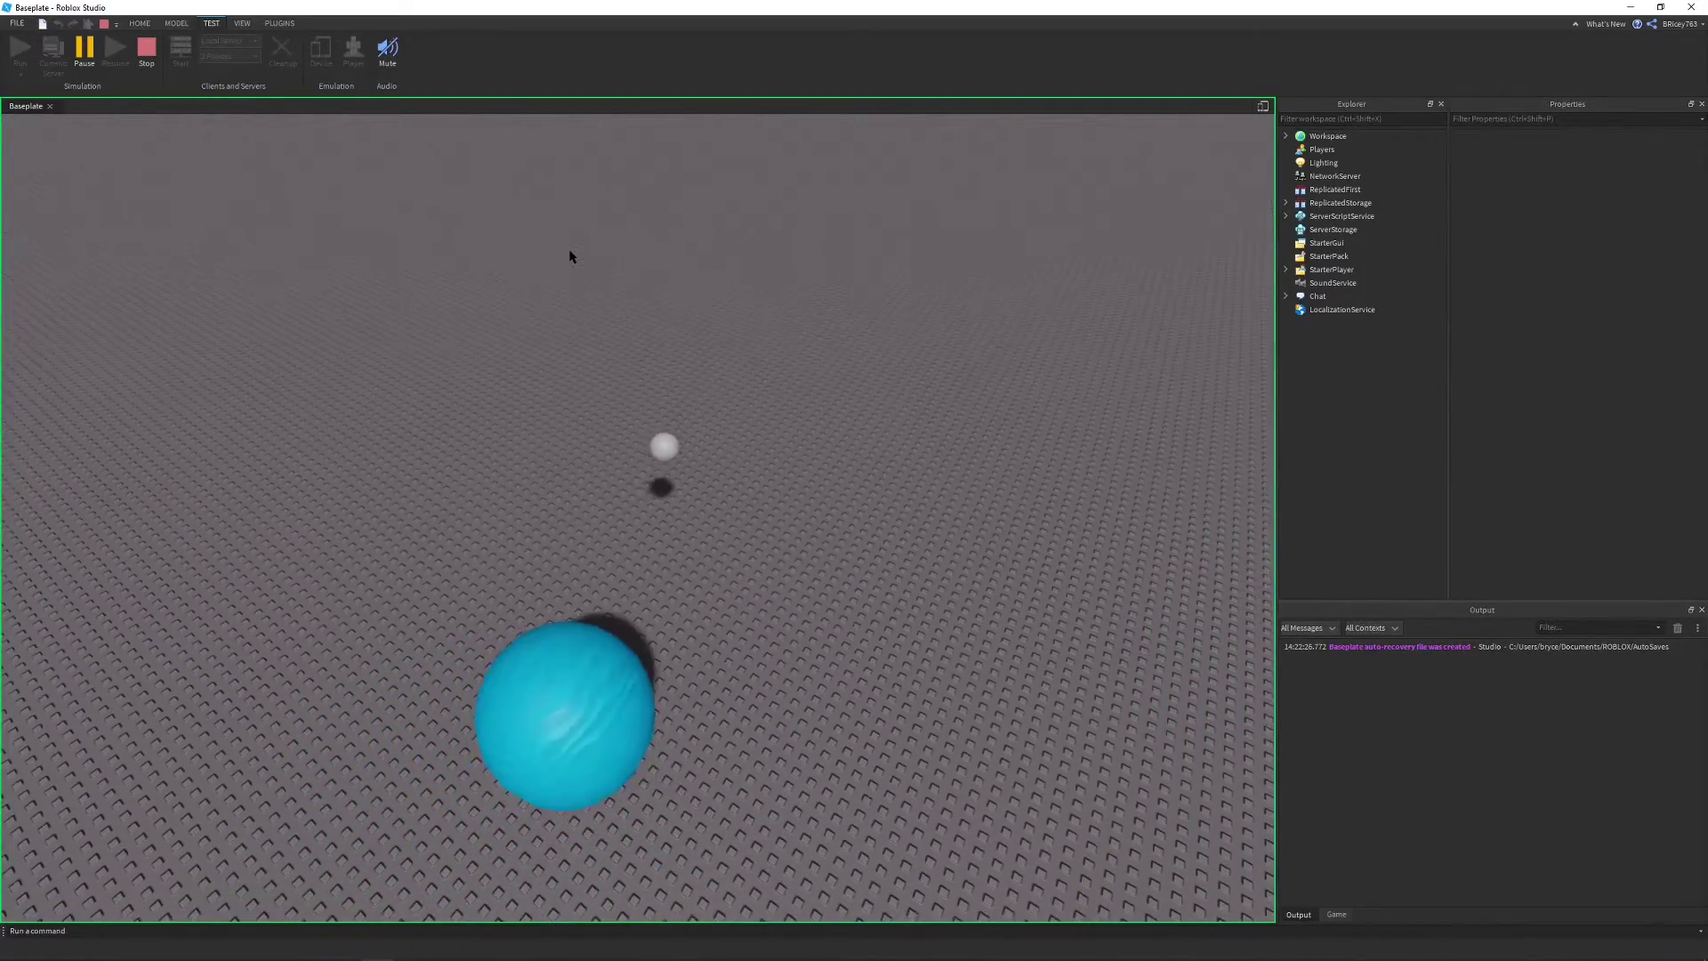
{"action": "left_click", "coordinate": [148, 53]}
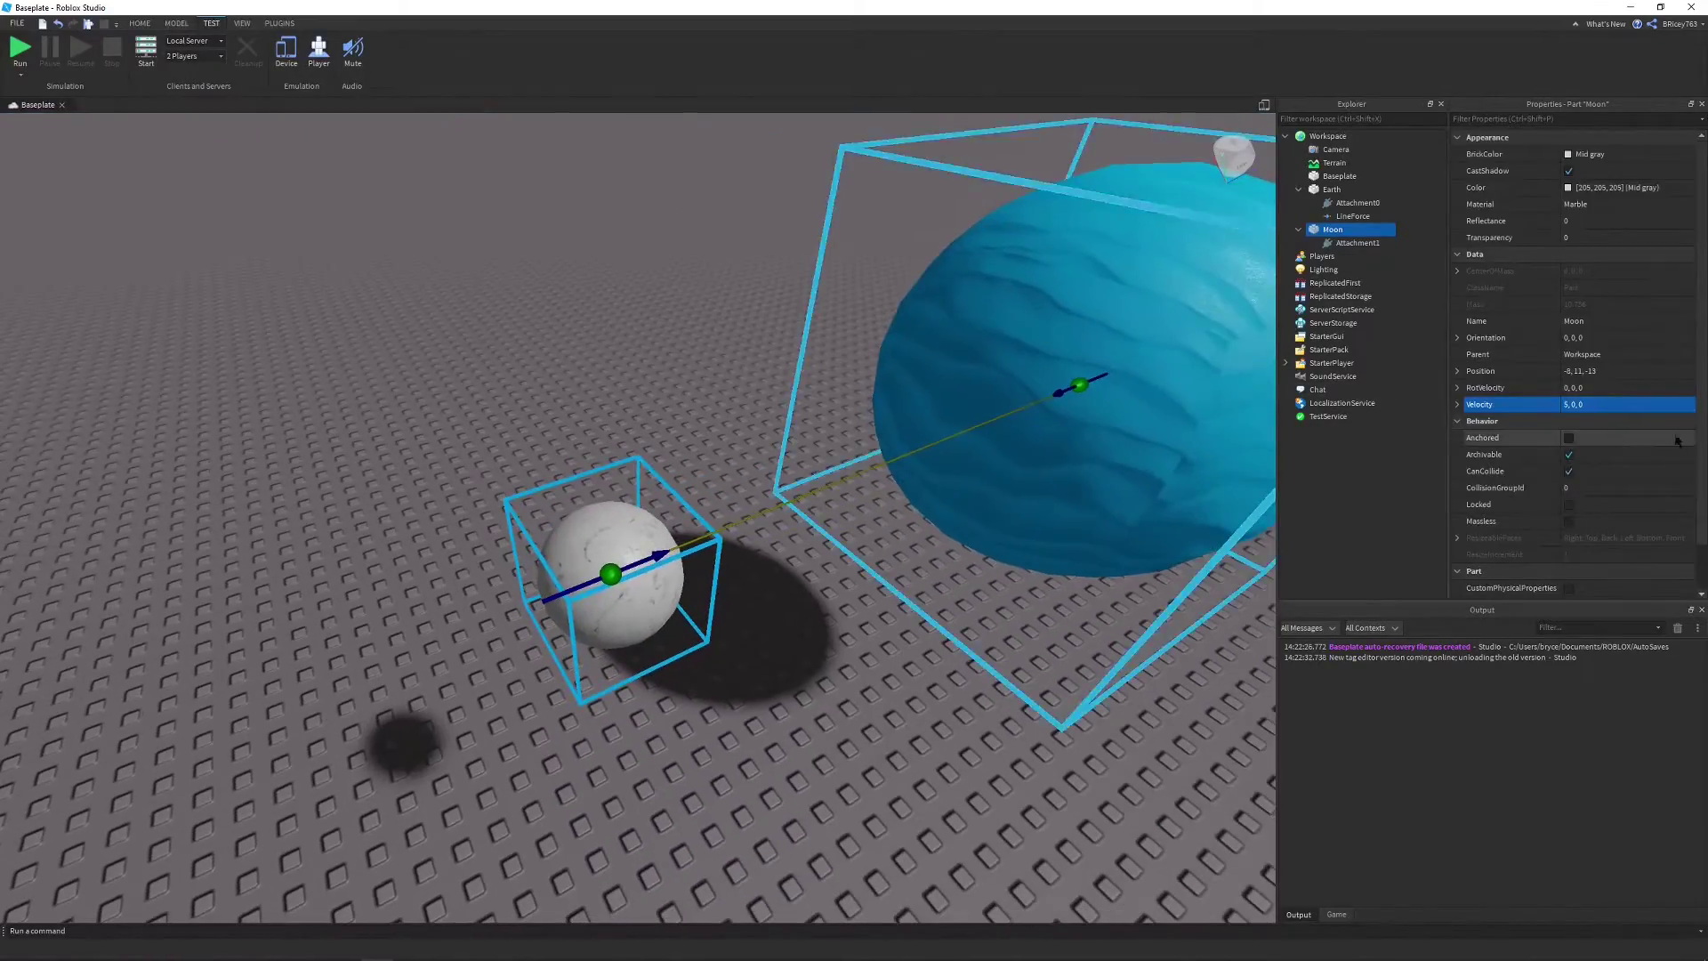
- Set the Moon's velocity to 2, 0, 0 and run the simulation to test its orbit
{"action": "type", "text": "2"}
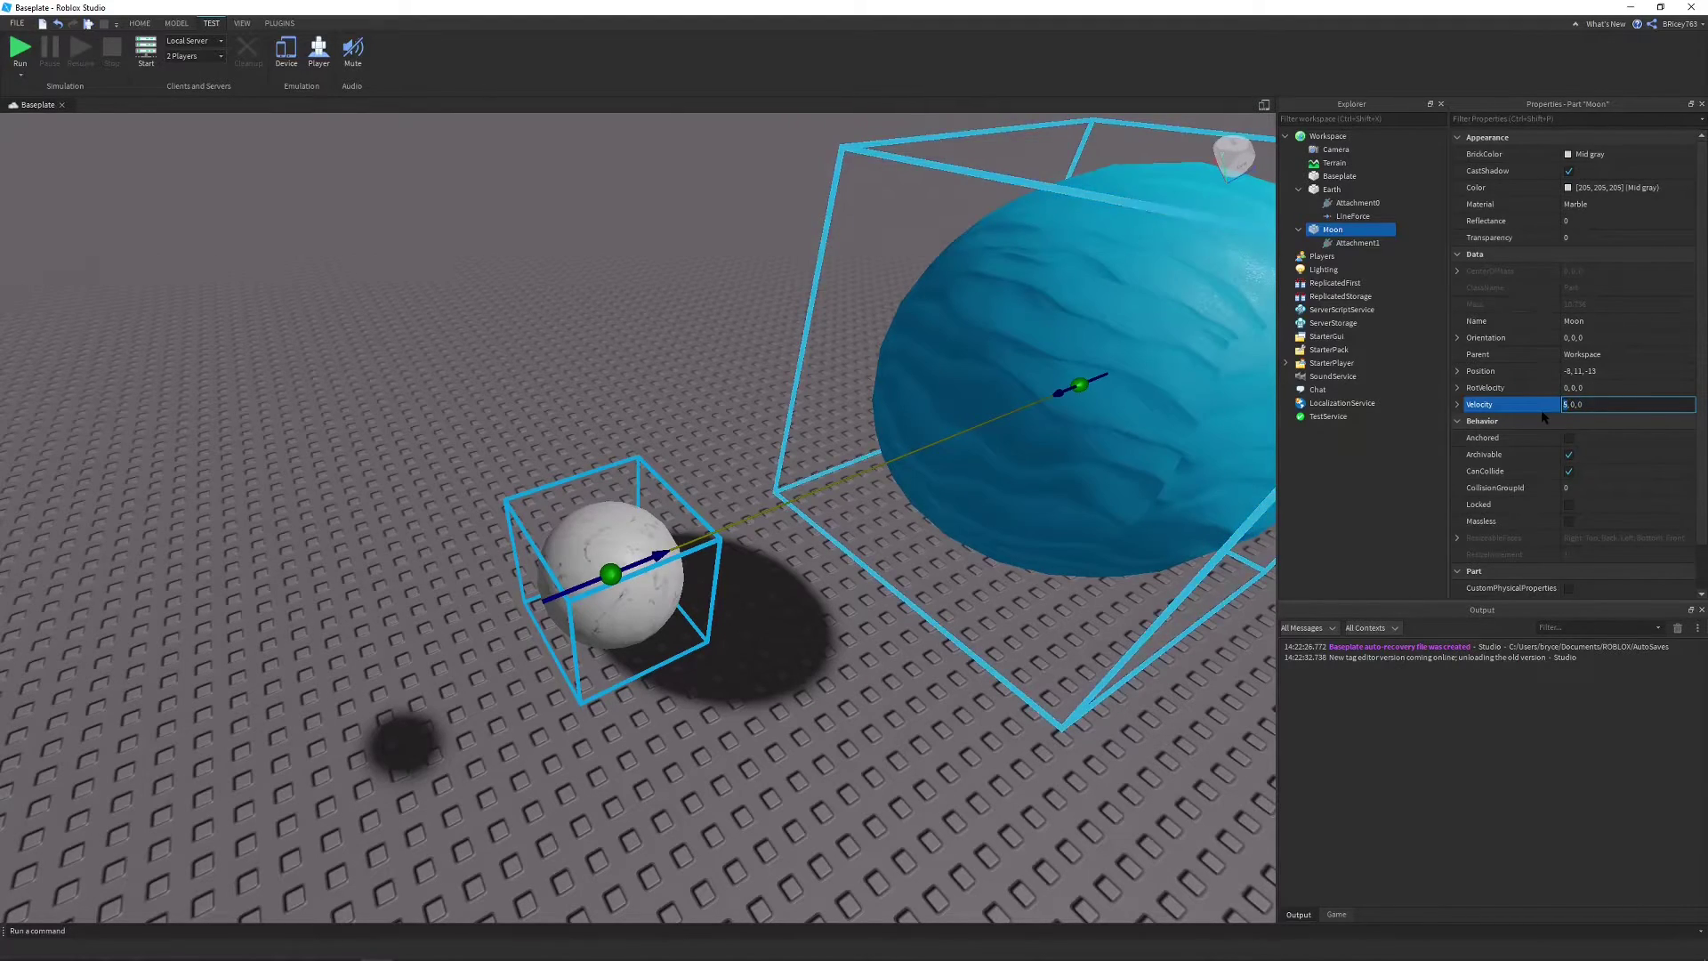
{"action": "key", "text": "Return"}
{"action": "right_click_drag", "start_coordinate": [883, 297], "coordinate": [863, 301]}
{"action": "scroll", "coordinate": [865, 300], "scroll_direction": "down", "scroll_amount": 3}
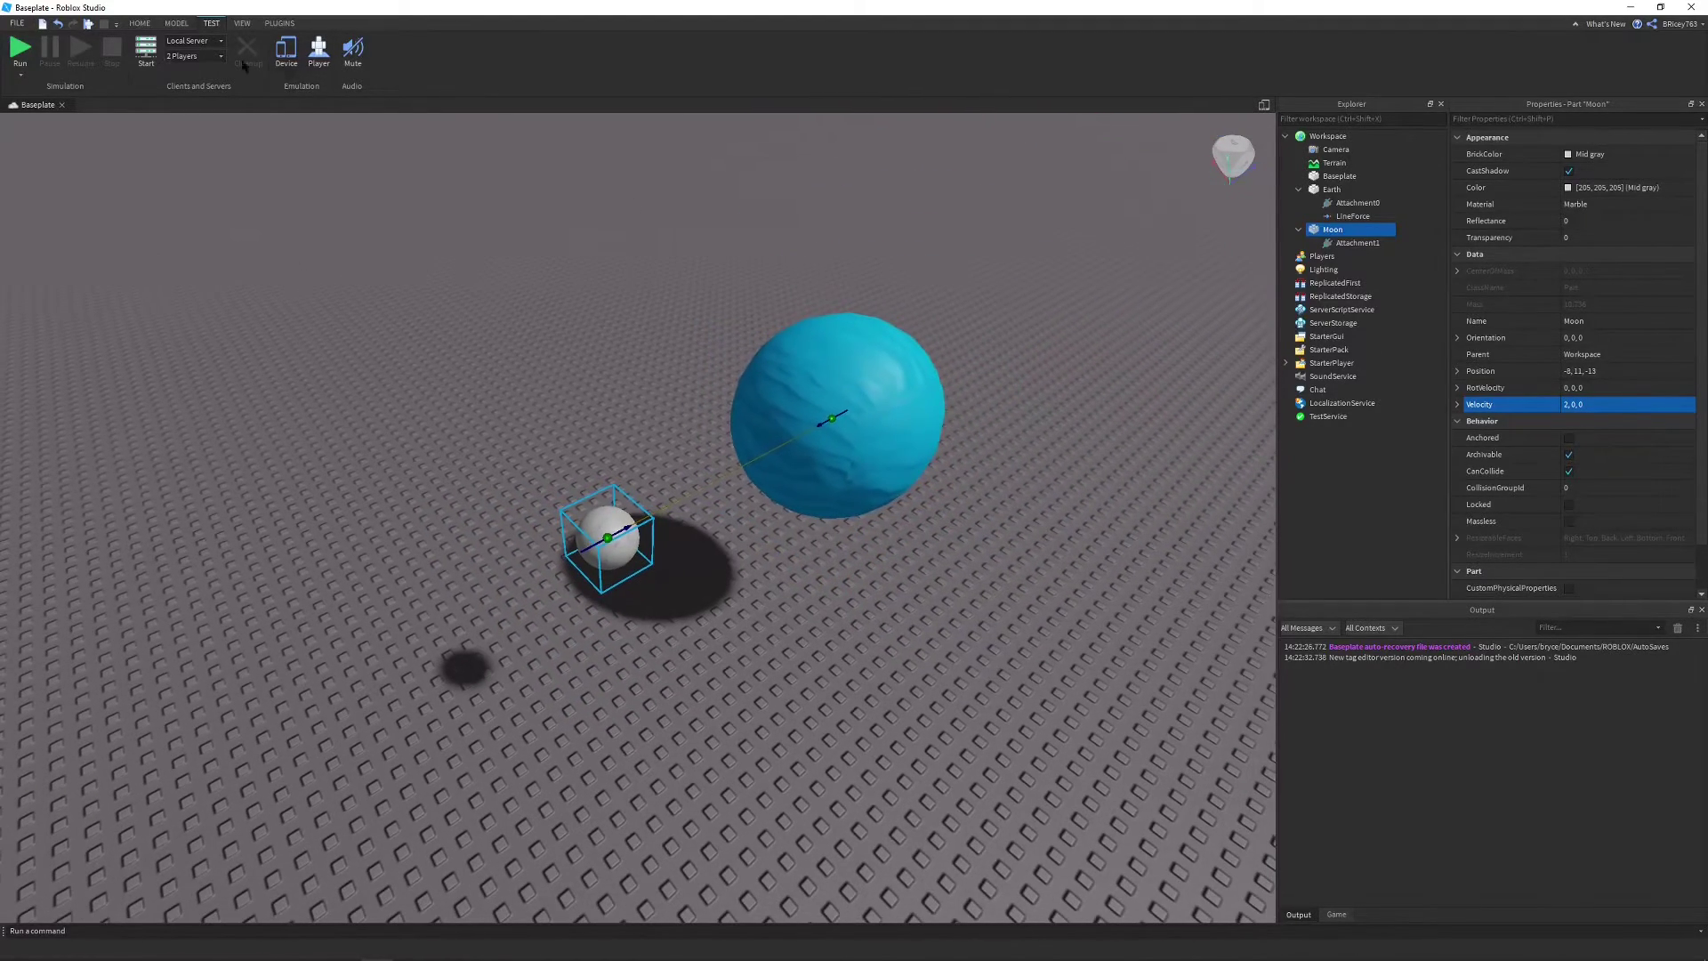
{"action": "left_click", "coordinate": [20, 49]}
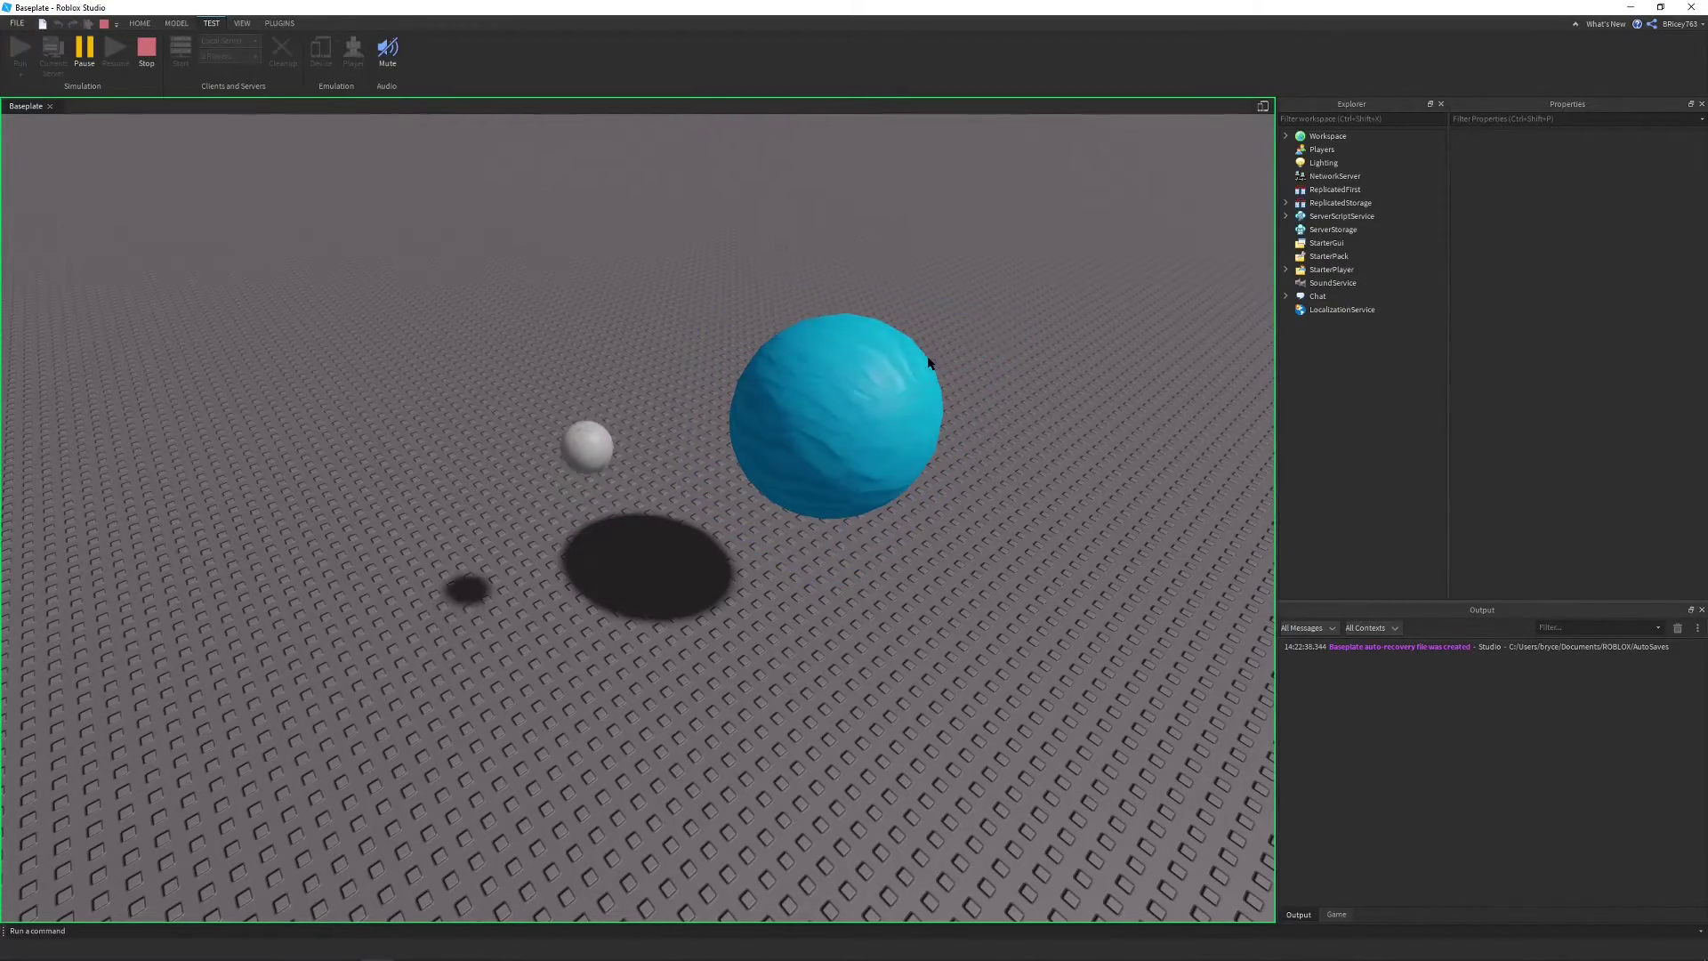
- Examine the Moon's orbit around the Earth from above in the running simulation, and stop the run
{"action": "right_click_drag", "start_coordinate": [926, 358], "coordinate": [912, 362]}
{"action": "key", "text": "e"}
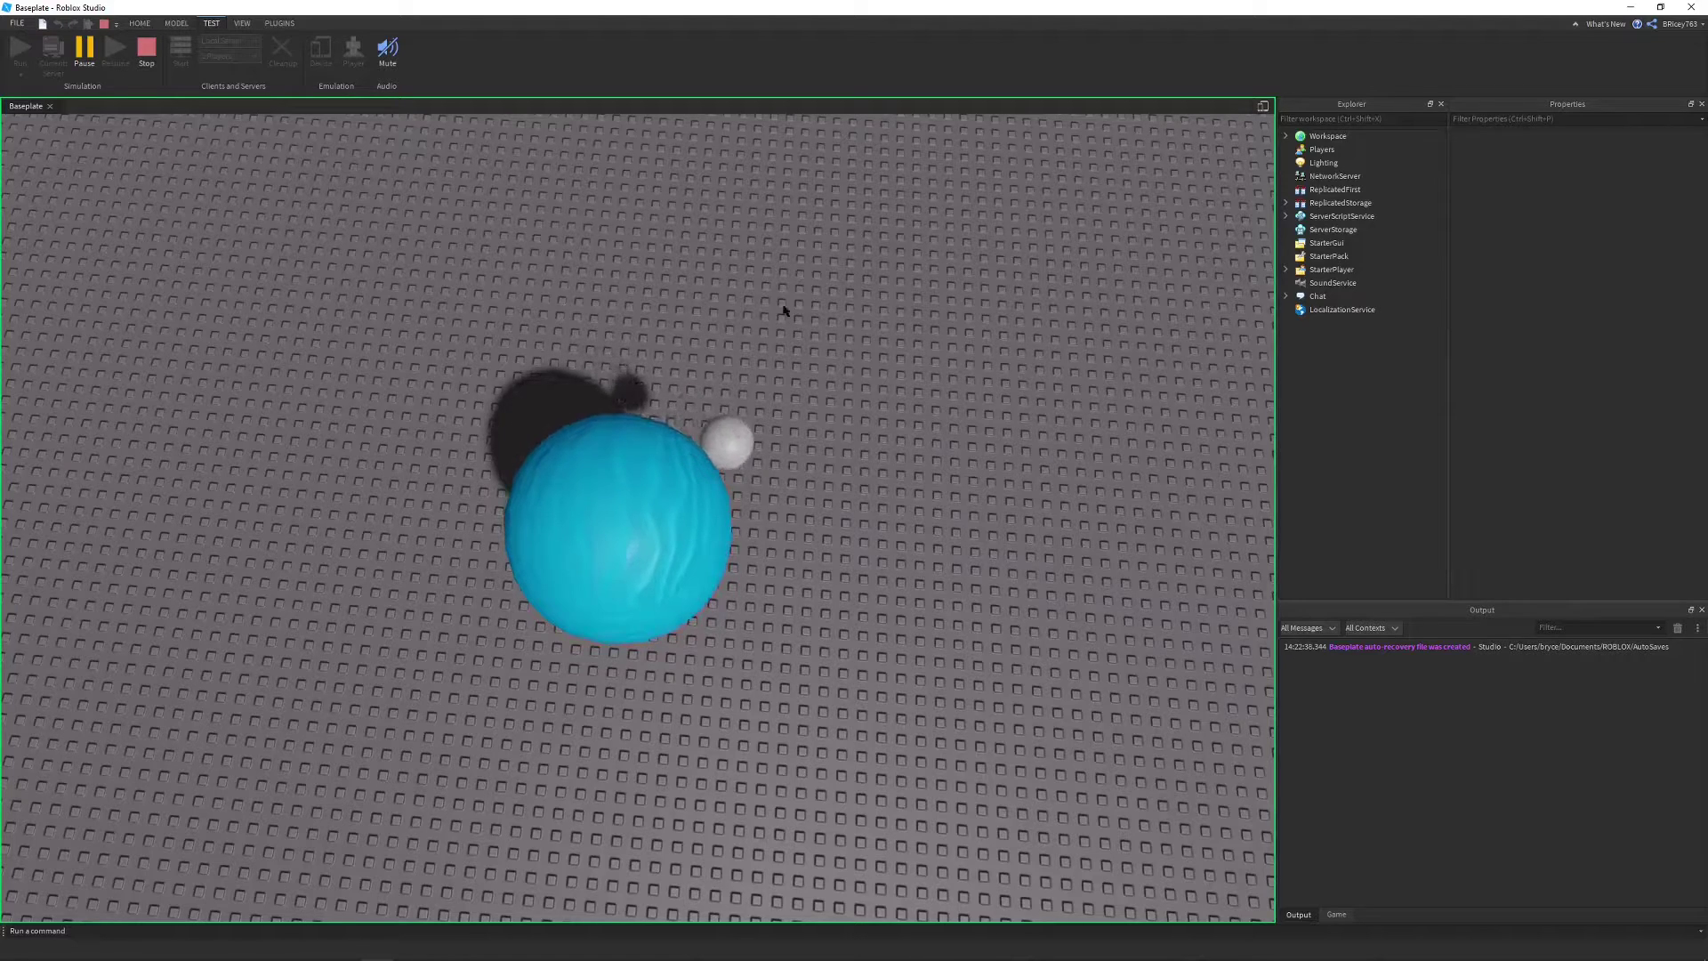
{"action": "key", "text": "shift+F5"}
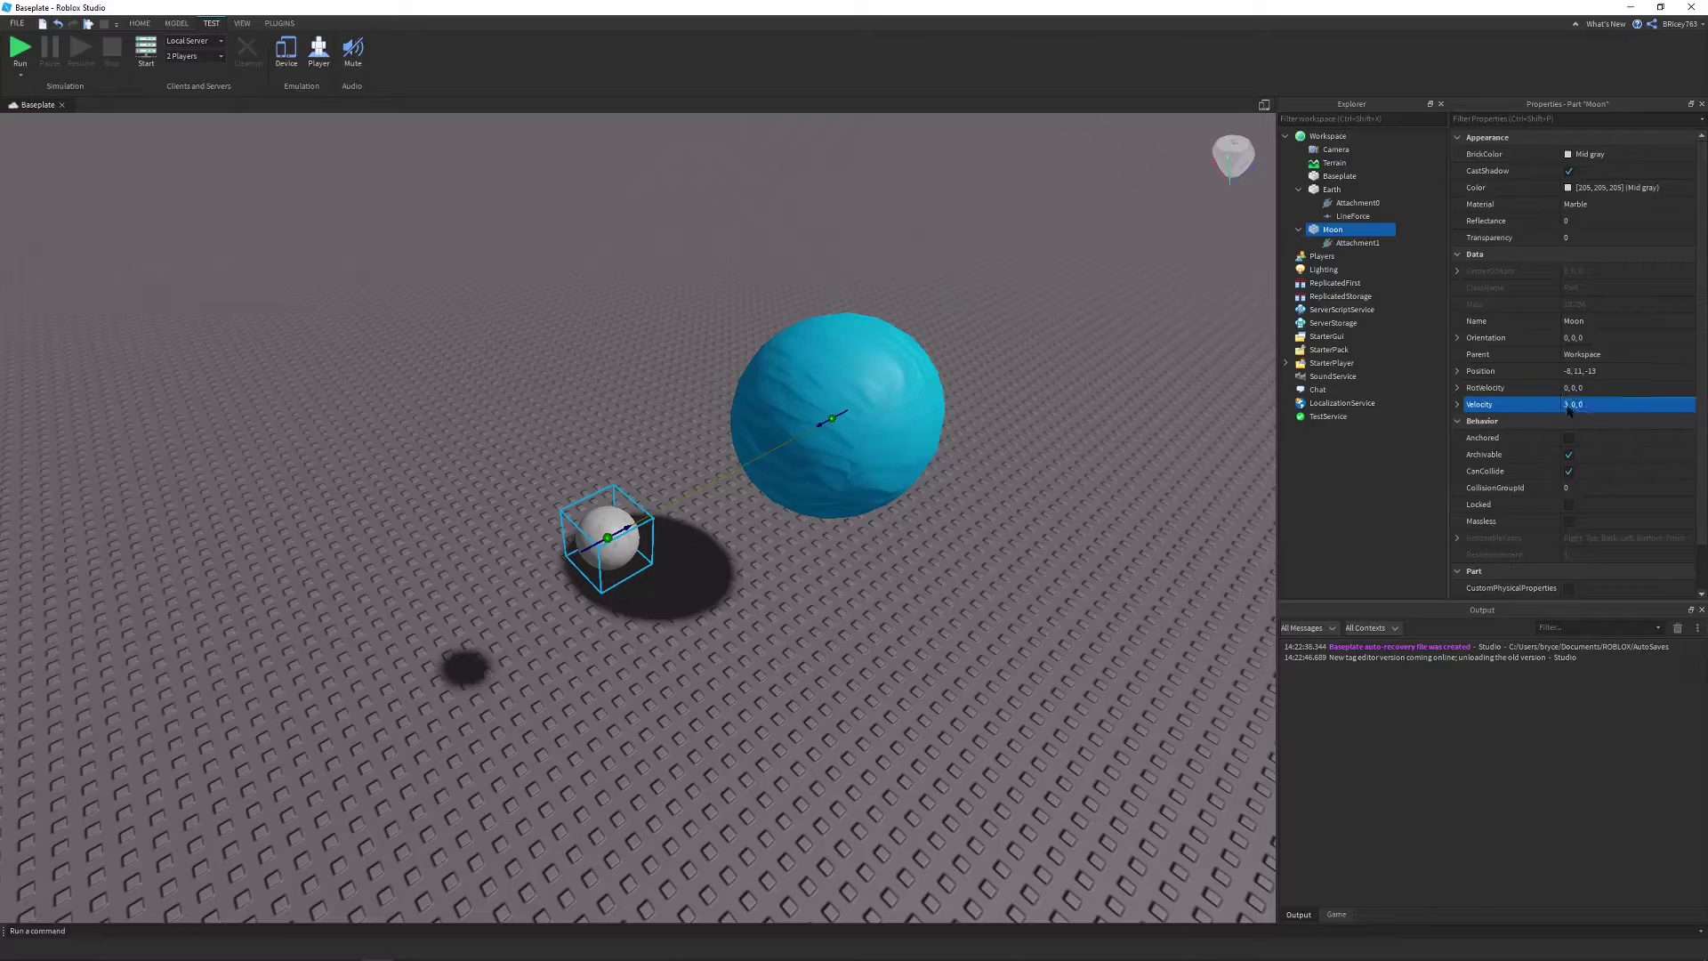
- Run the simulation again and examine the Moon's orbit around the Earth from above, from the side and close up
{"action": "left_click", "coordinate": [20, 48]}
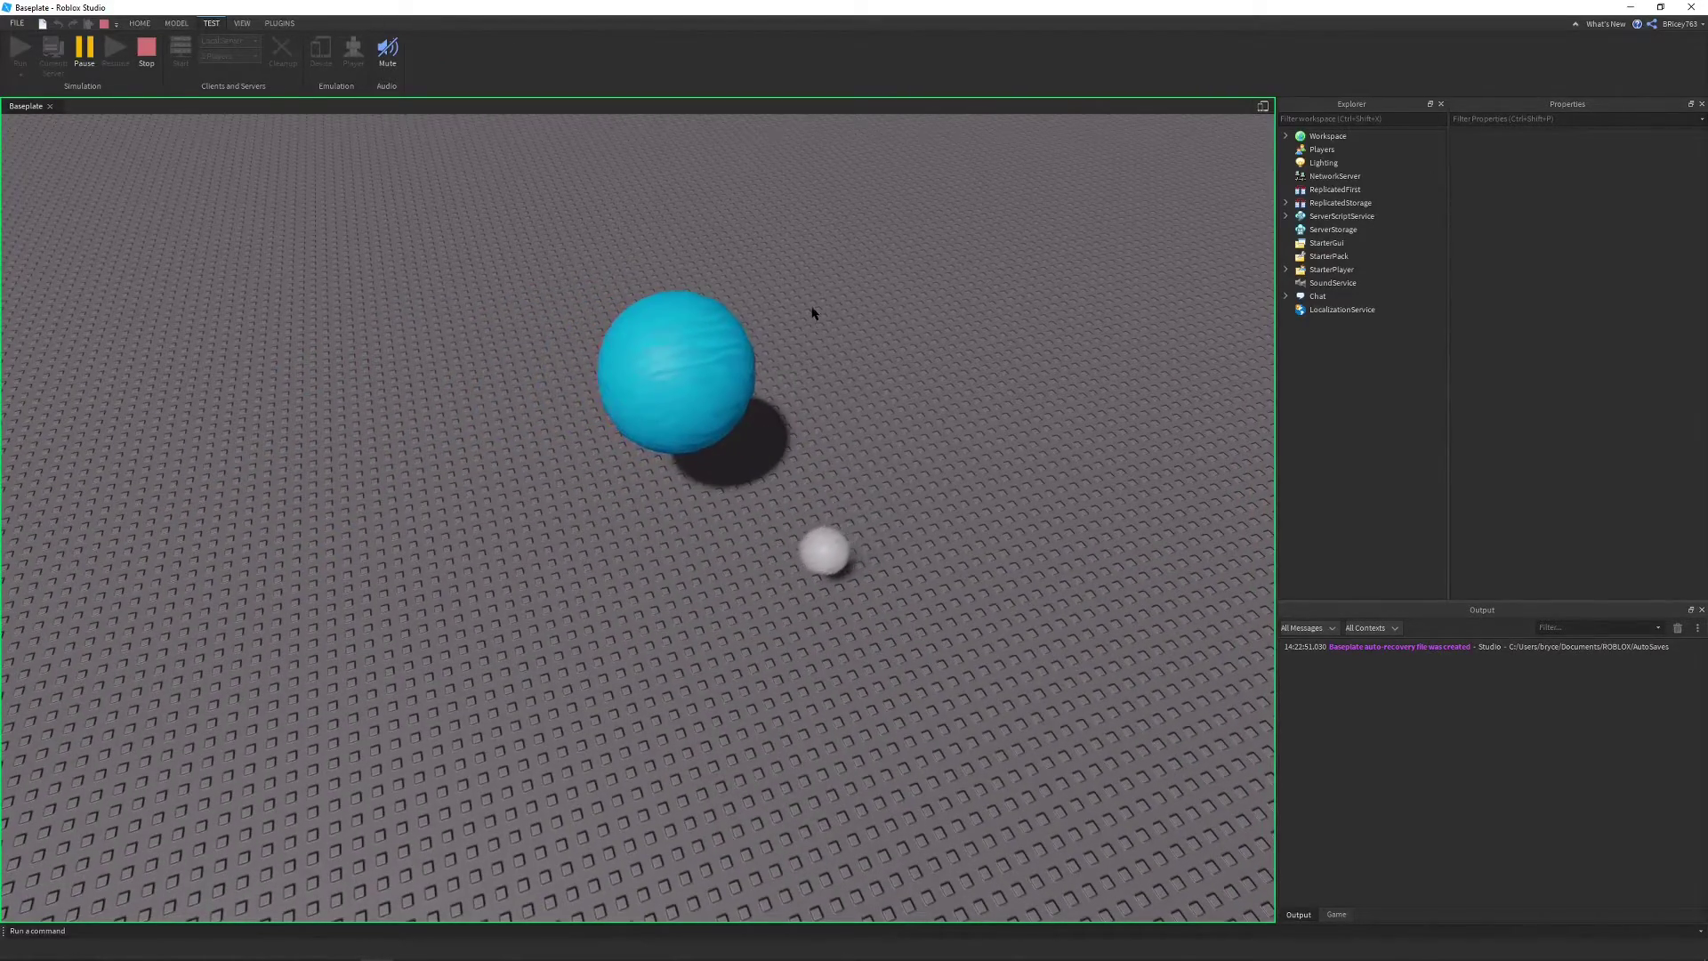
{"action": "right_click_drag", "start_coordinate": [812, 307], "coordinate": [829, 310]}
{"action": "right_click_drag", "start_coordinate": [825, 538], "coordinate": [820, 531]}
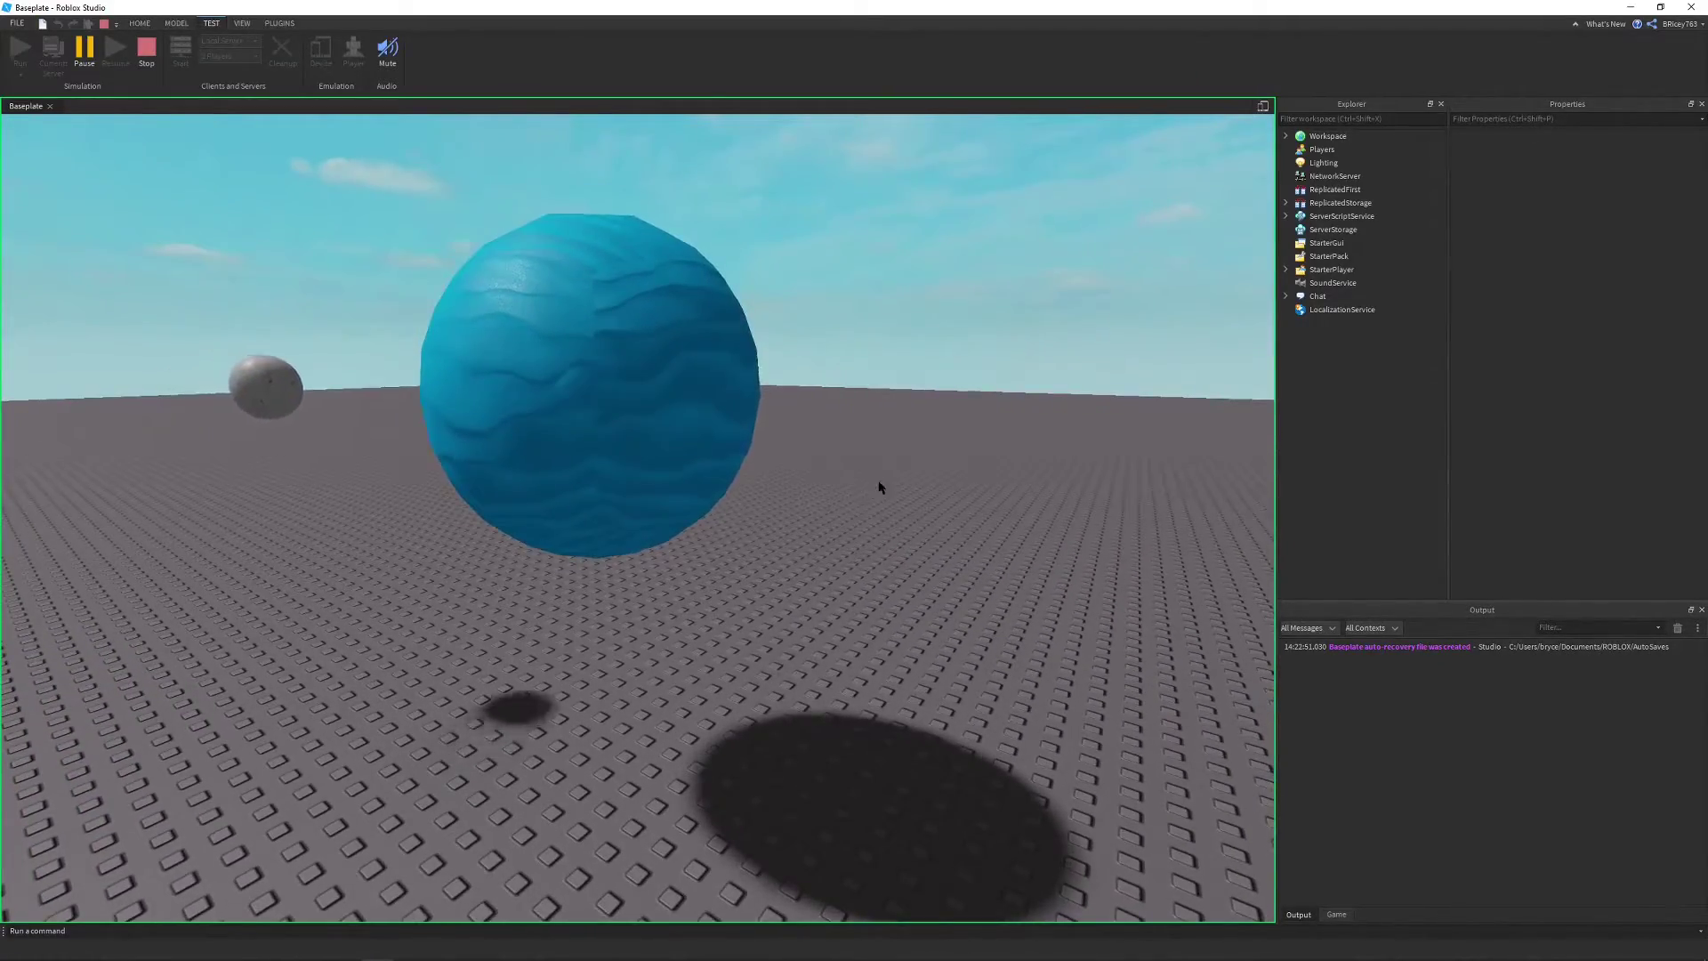
{"action": "right_click_drag", "start_coordinate": [879, 487], "coordinate": [878, 484]}
{"action": "key", "text": "w"}
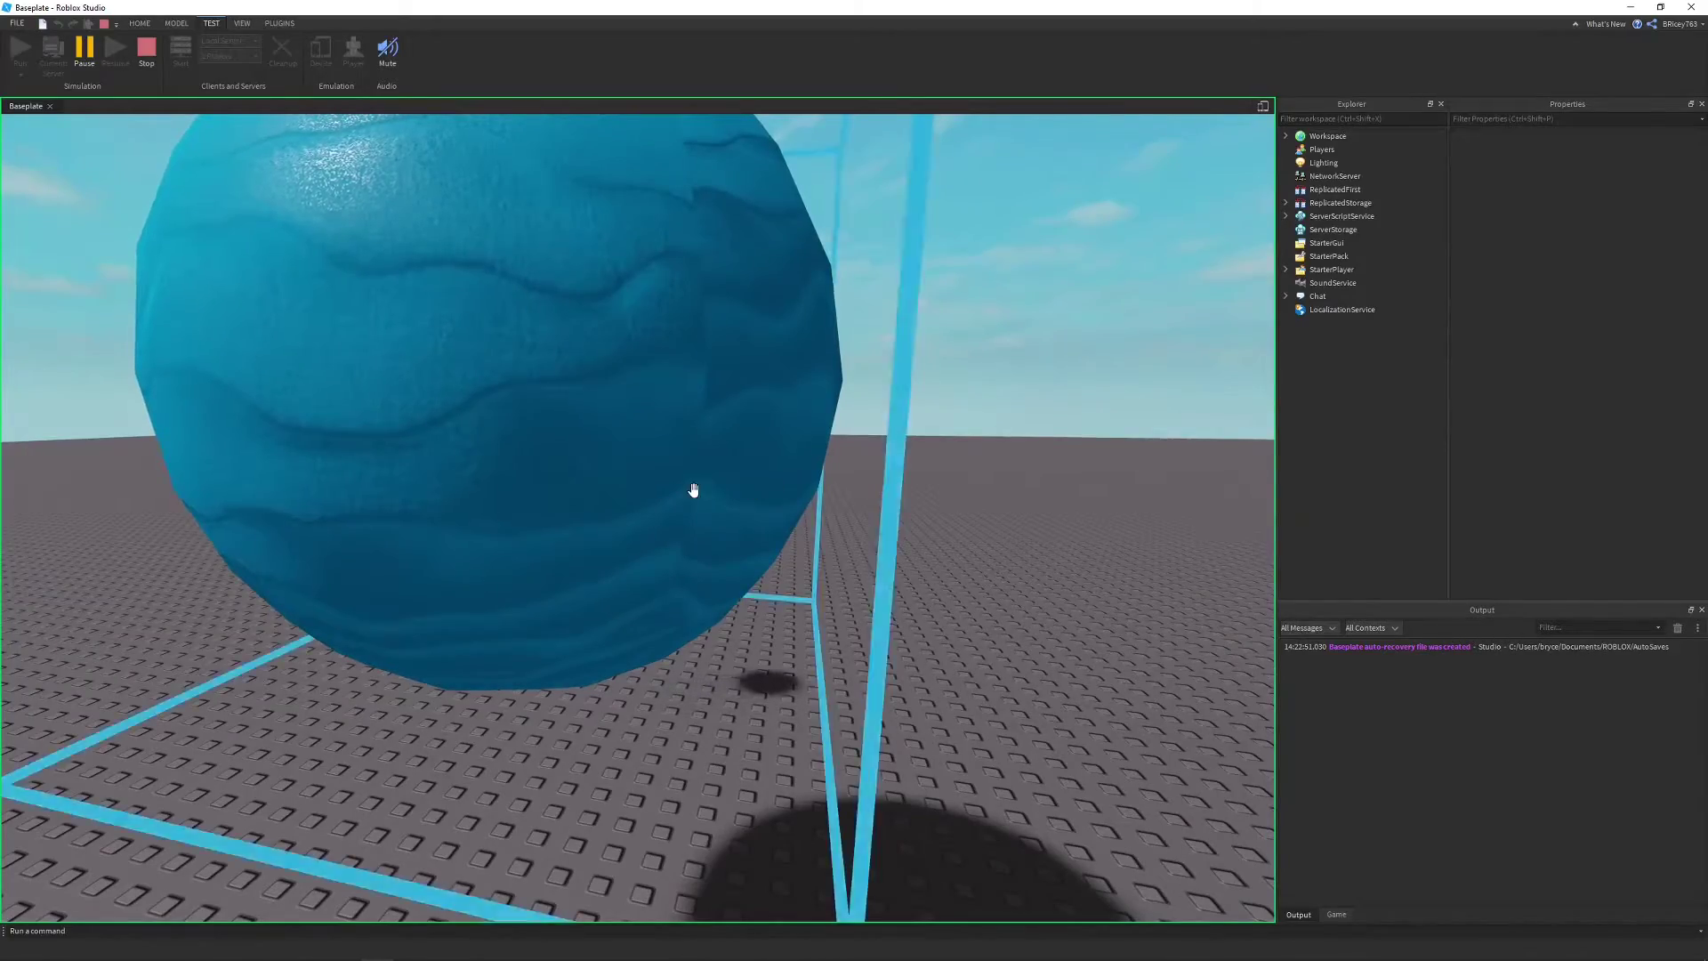
{"action": "right_click_drag", "start_coordinate": [629, 472], "coordinate": [628, 467]}
{"action": "key", "text": "e"}
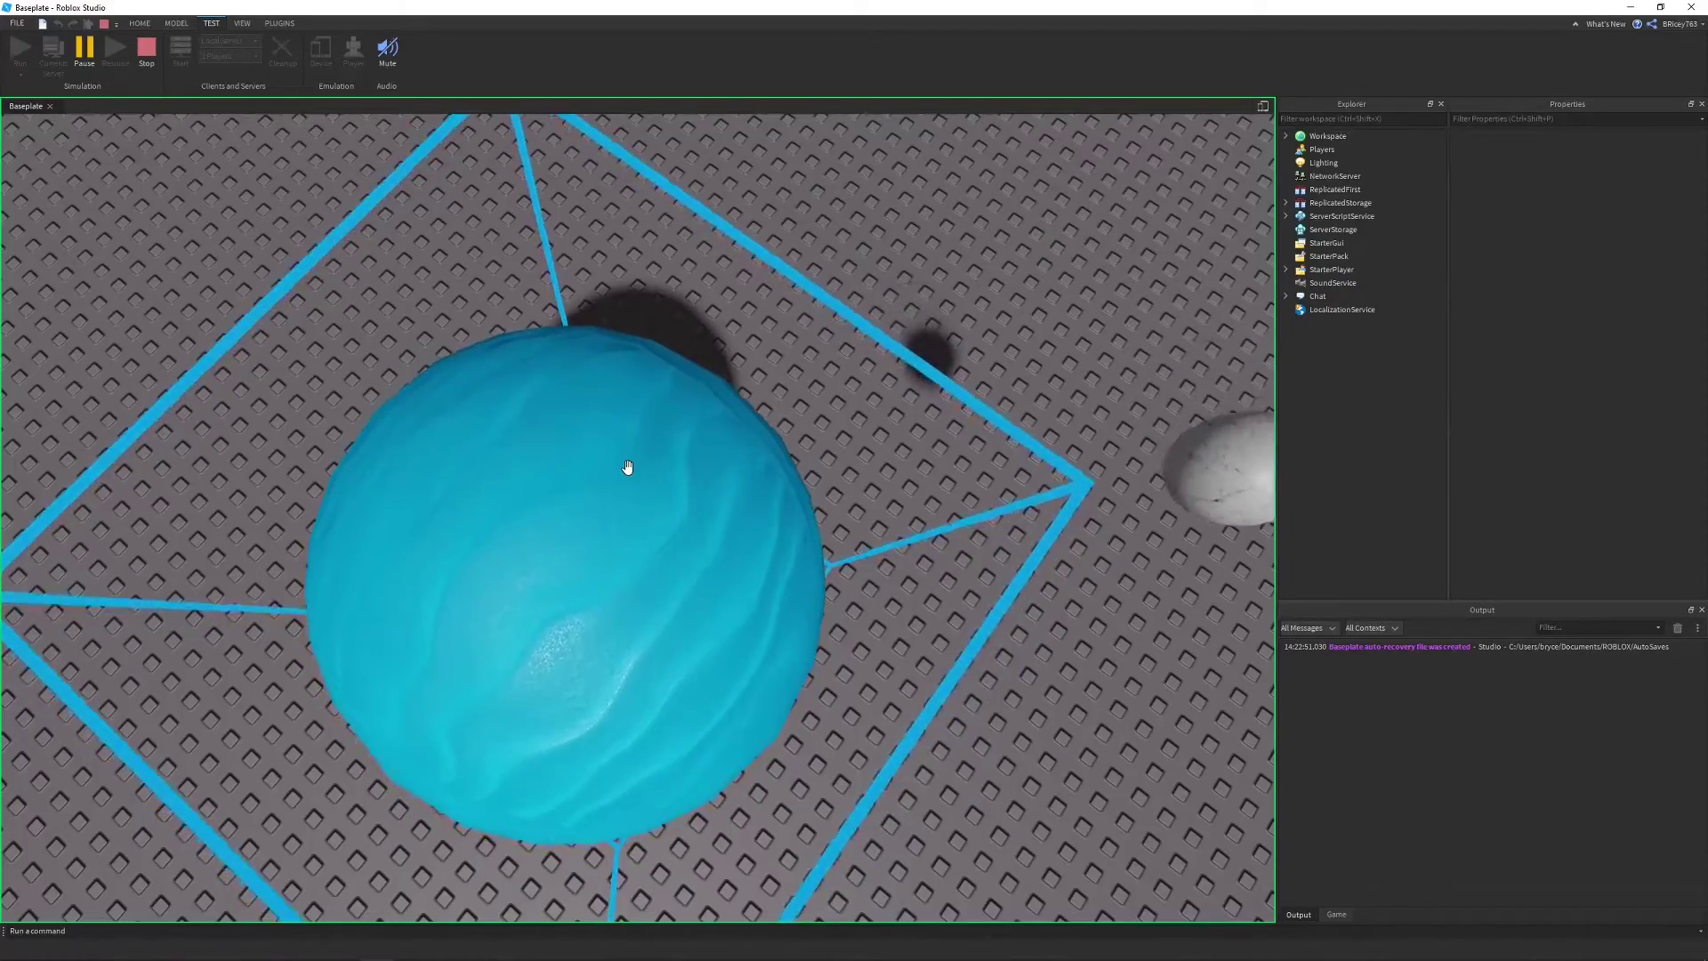
{"action": "right_click_drag", "start_coordinate": [628, 468], "coordinate": [685, 474]}
{"action": "scroll", "coordinate": [627, 467], "scroll_direction": "down", "scroll_amount": 5}
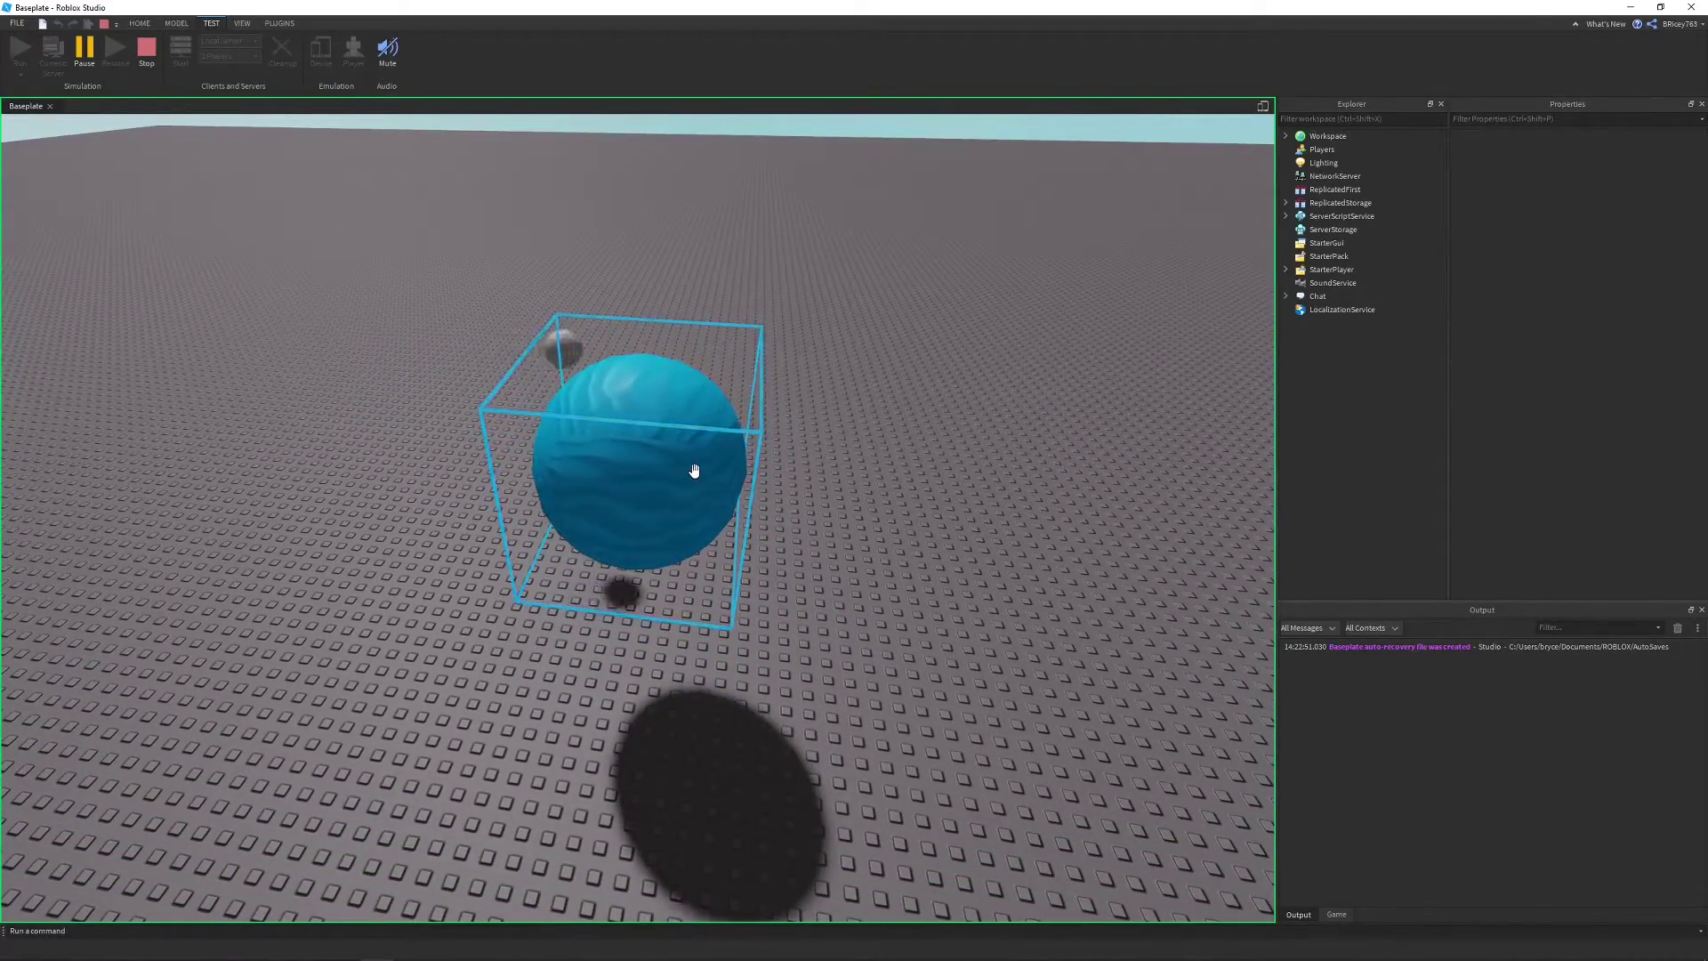
{"action": "key", "text": "a"}
{"action": "right_click_drag", "start_coordinate": [704, 462], "coordinate": [702, 460]}
{"action": "key", "text": "w"}
{"action": "key", "text": "d"}
{"action": "scroll", "coordinate": [702, 460], "scroll_direction": "down", "scroll_amount": 5}
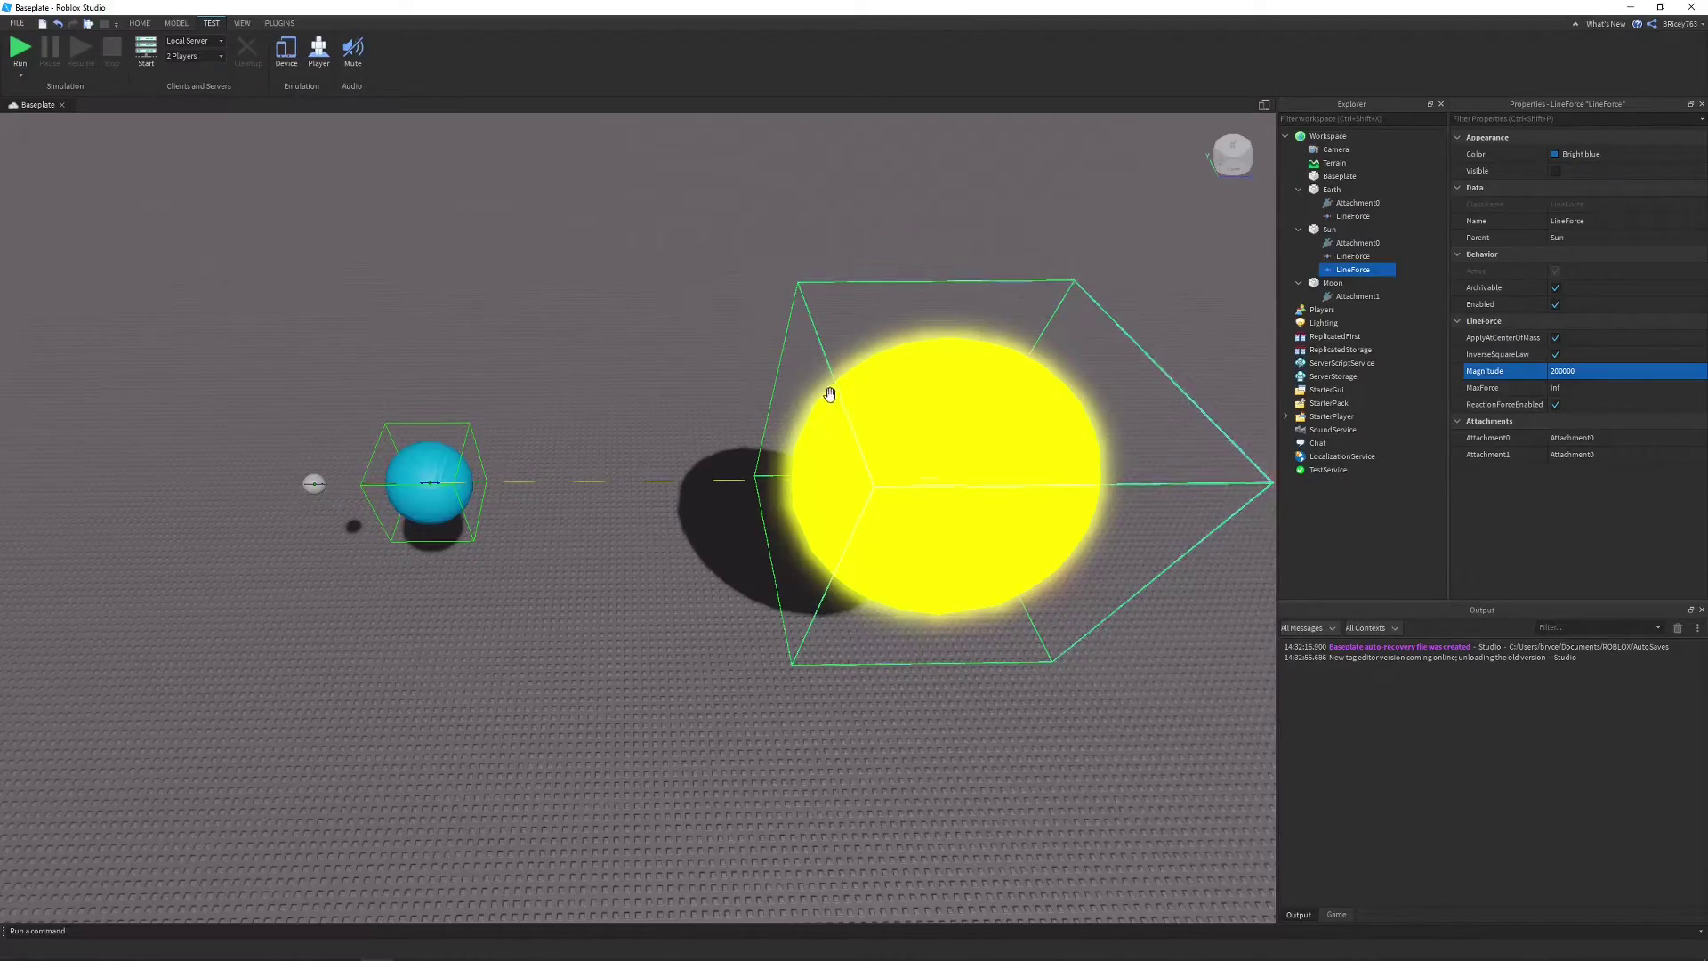
- Run the simulation with the Sun, Earth and Moon, and examine the Earth's path around the Sun from above
{"action": "key", "text": "d"}
{"action": "right_click_drag", "start_coordinate": [805, 440], "coordinate": [769, 433]}
{"action": "key", "text": "F8"}
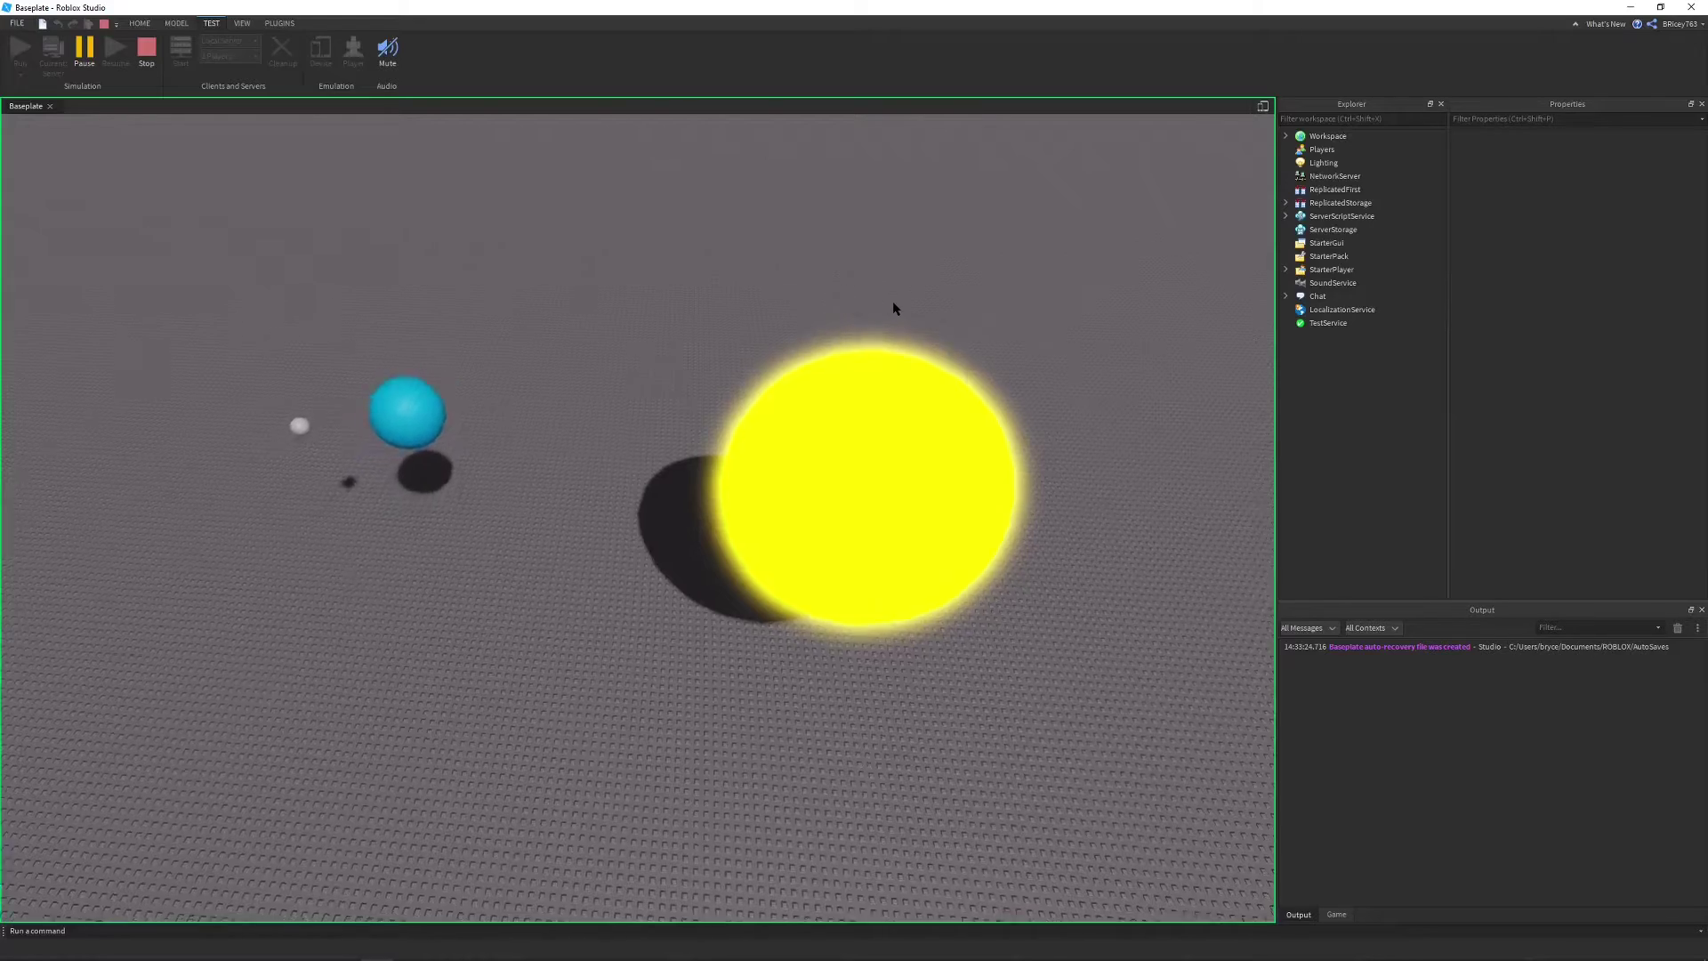
{"action": "key", "text": "d"}
{"action": "right_click_drag", "start_coordinate": [893, 303], "coordinate": [930, 312]}
{"action": "key", "text": "d"}
{"action": "key", "text": "w"}
{"action": "key", "text": "w"}
{"action": "key", "text": "a"}
{"action": "key", "text": "w"}
{"action": "right_click_drag", "start_coordinate": [600, 516], "coordinate": [637, 558]}
{"action": "key", "text": "w"}
{"action": "key", "text": "a"}
{"action": "key", "text": "e"}
{"action": "key", "text": "s"}
{"action": "key", "text": "e"}
{"action": "key", "text": "d"}
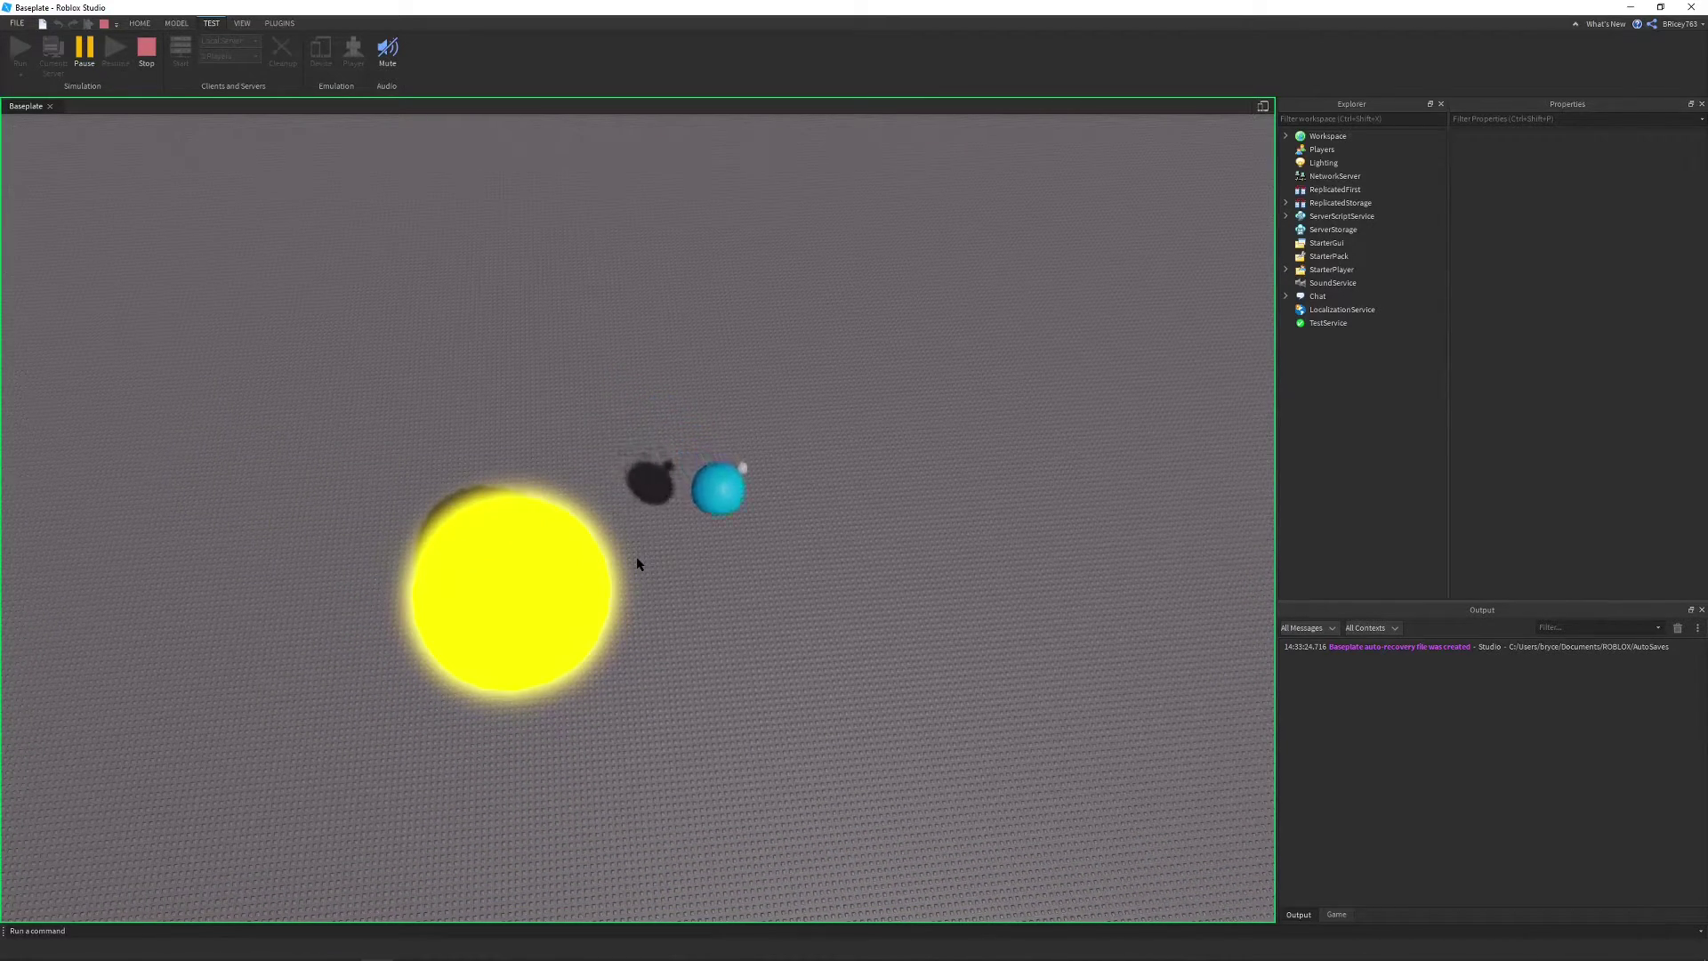
- Examine the Moon's motion close to the Earth as both travel around the Sun, and stop the simulation
{"action": "right_click_drag", "start_coordinate": [852, 484], "coordinate": [706, 472]}
{"action": "key", "text": "q"}
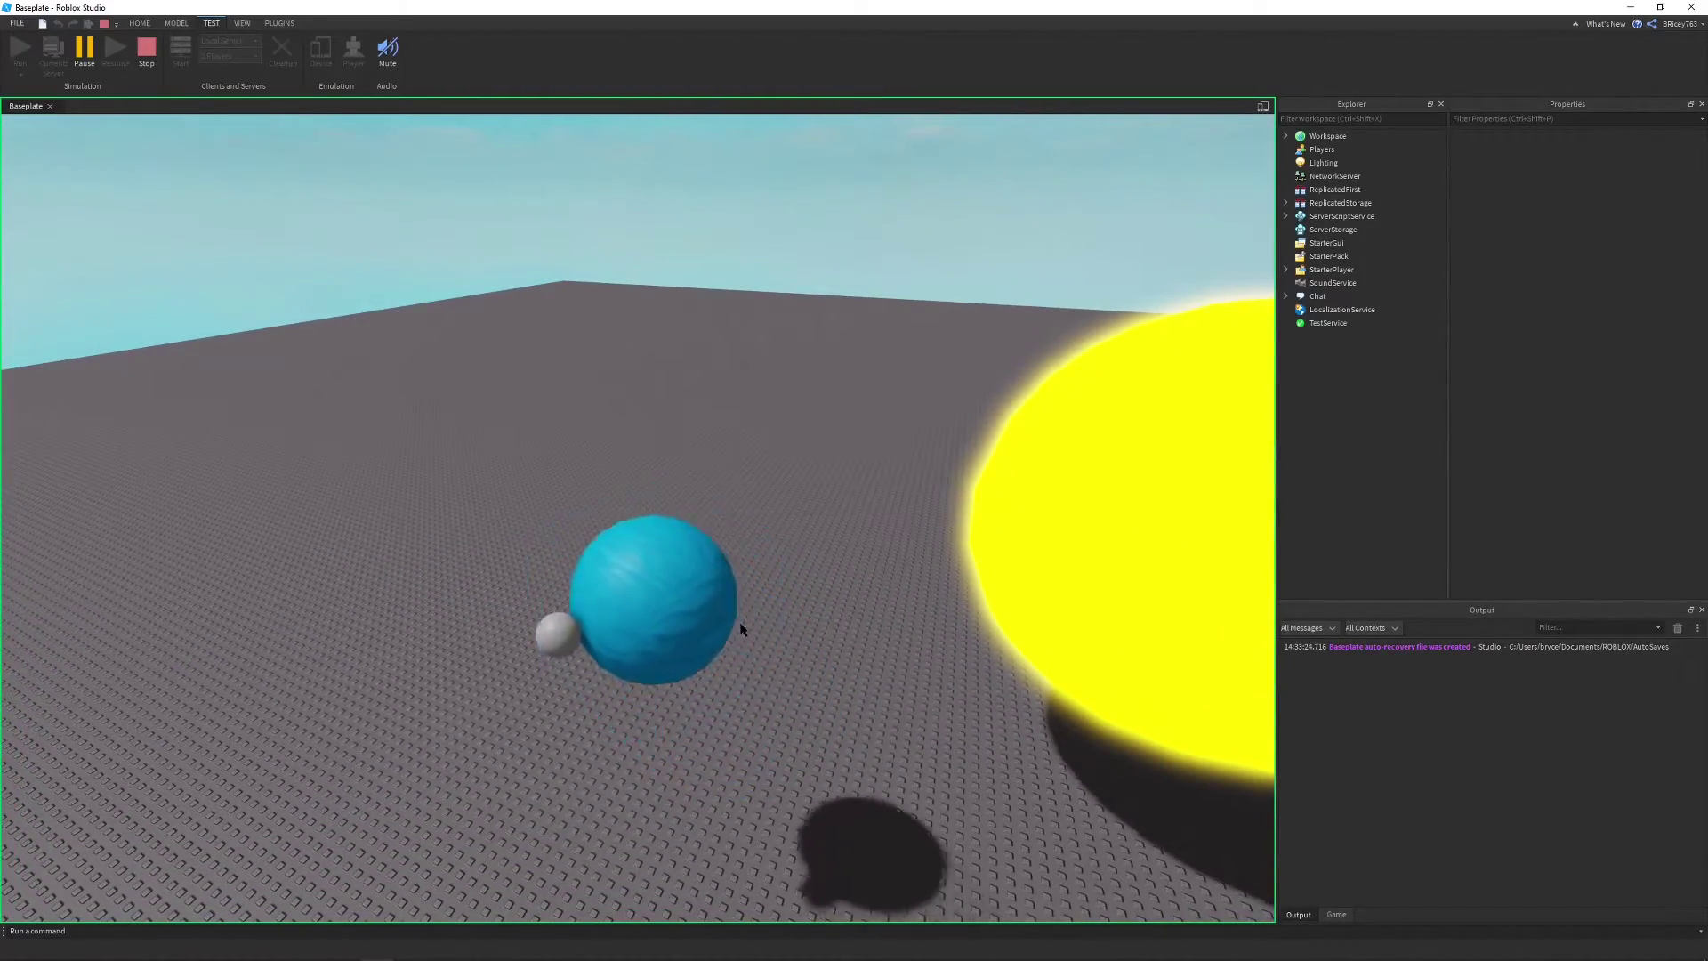
{"action": "right_click_drag", "start_coordinate": [741, 623], "coordinate": [741, 629]}
{"action": "key", "text": "w"}
{"action": "key", "text": "s"}
{"action": "key", "text": "d"}
{"action": "key", "text": "a"}
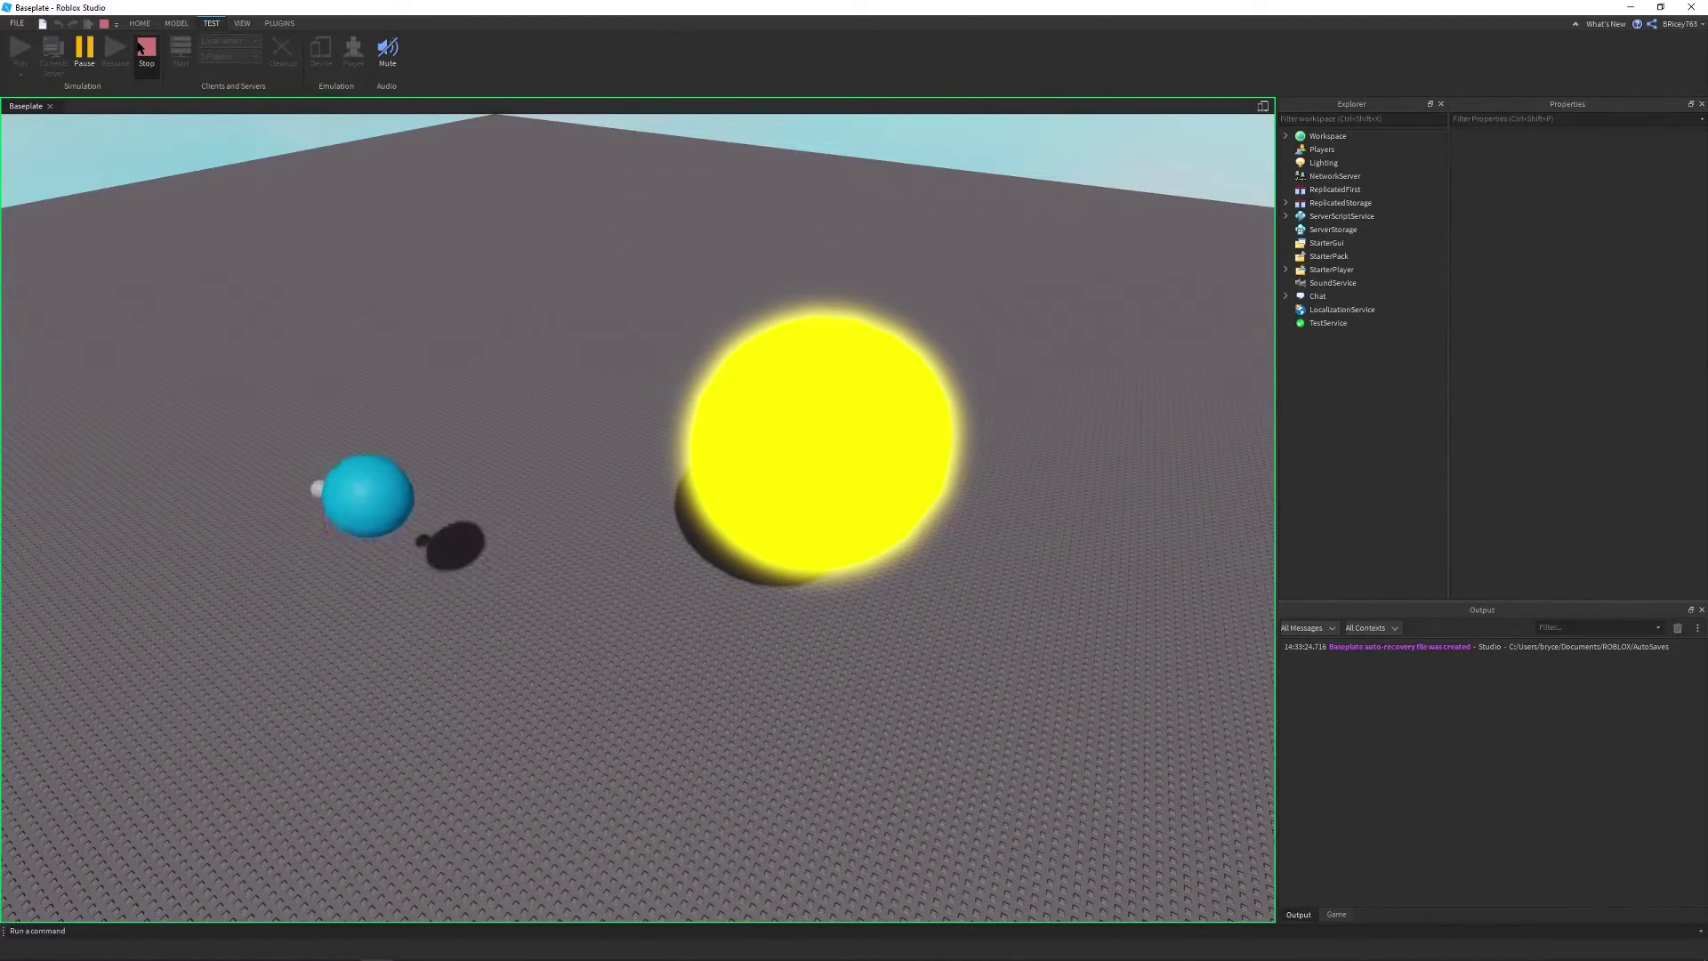
{"action": "left_click", "coordinate": [145, 49]}
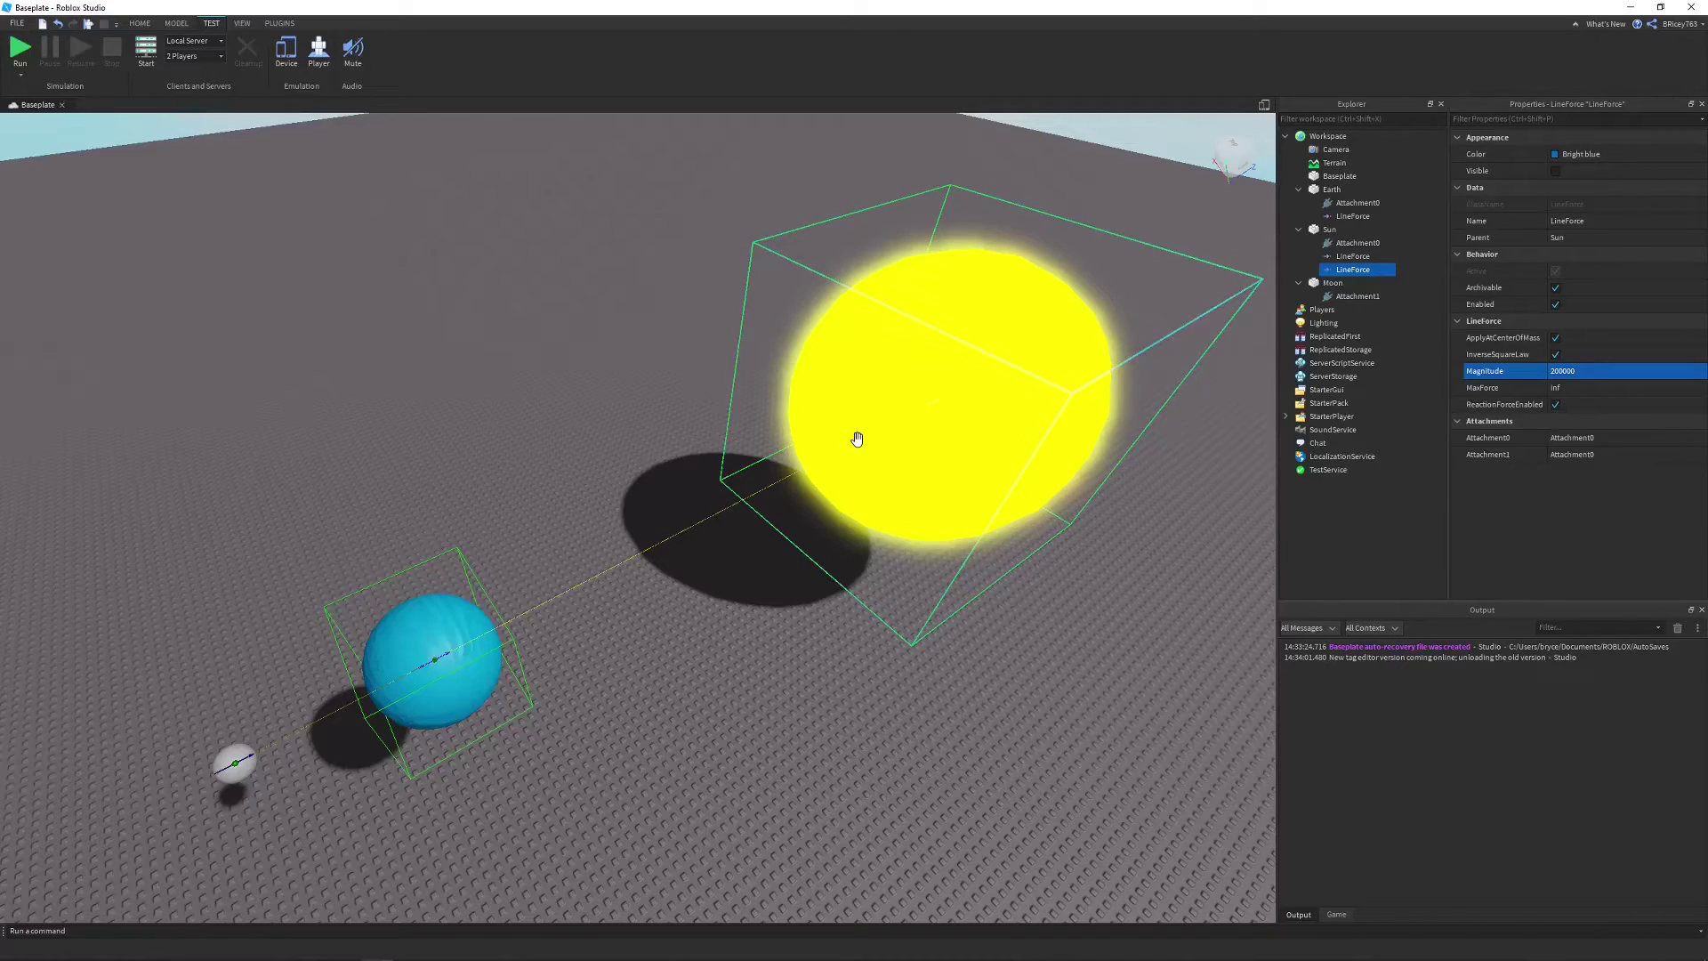
- Clear the selection of the Sun's Line Force constraint with all three spheres in view
{"action": "key", "text": "d"}
{"action": "right_click_drag", "start_coordinate": [844, 503], "coordinate": [844, 504]}
{"action": "scroll", "coordinate": [844, 503], "scroll_direction": "down", "scroll_amount": 5}
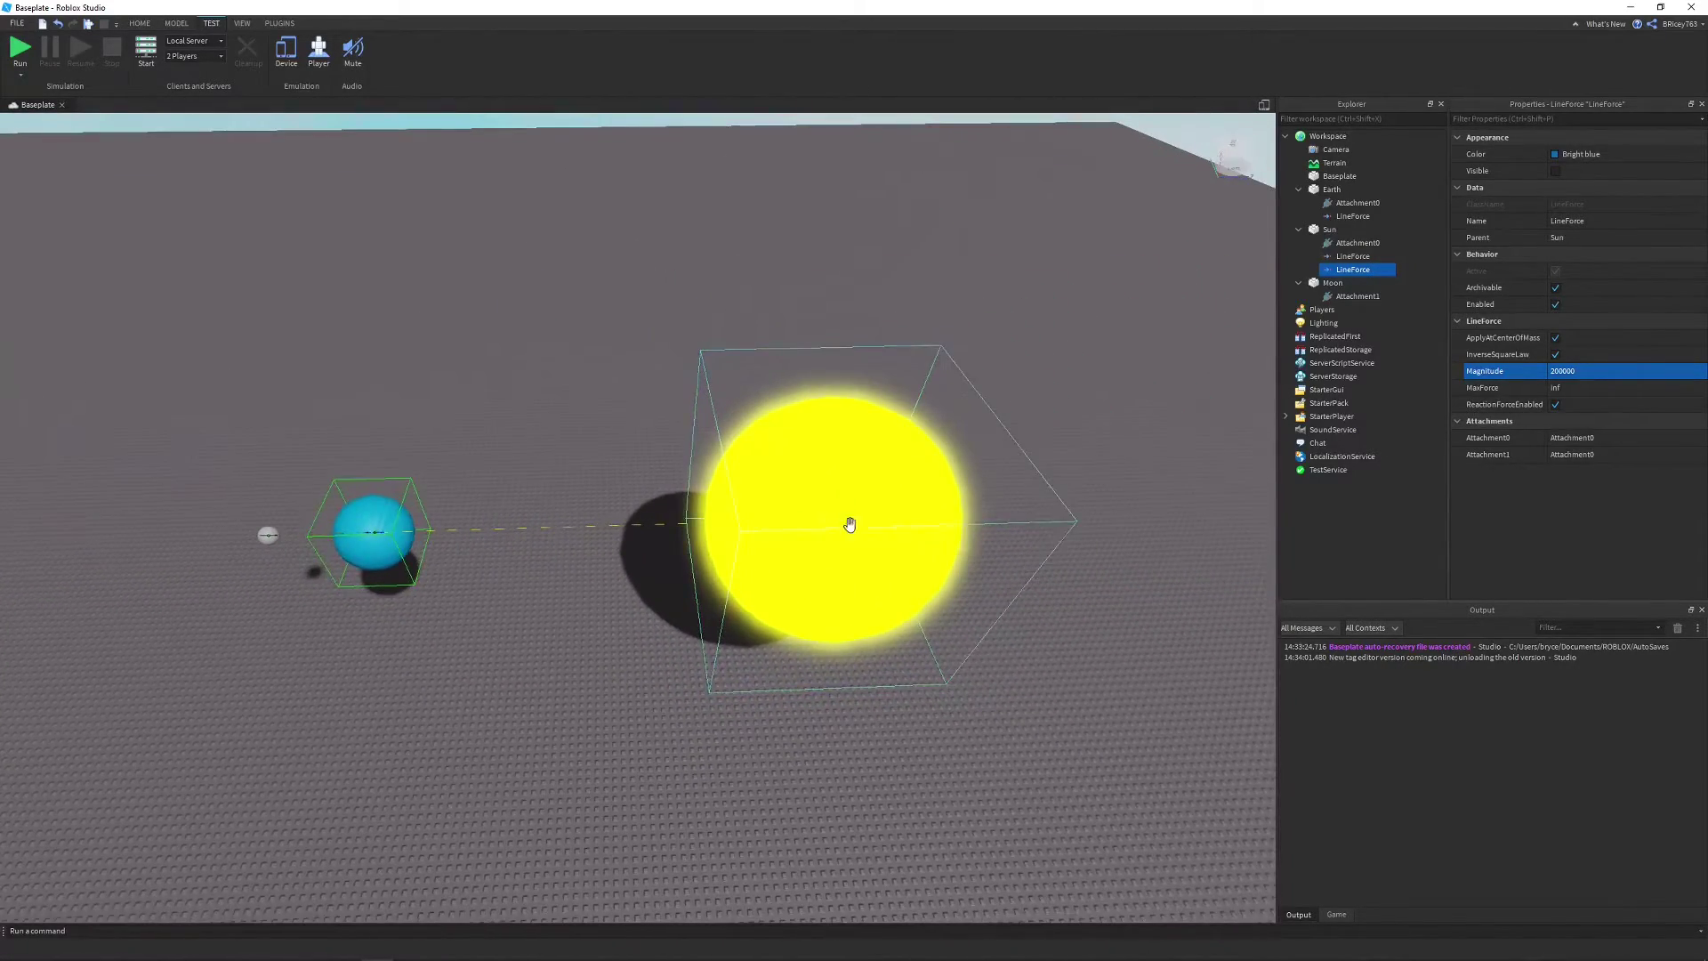
{"action": "left_click", "coordinate": [619, 919]}
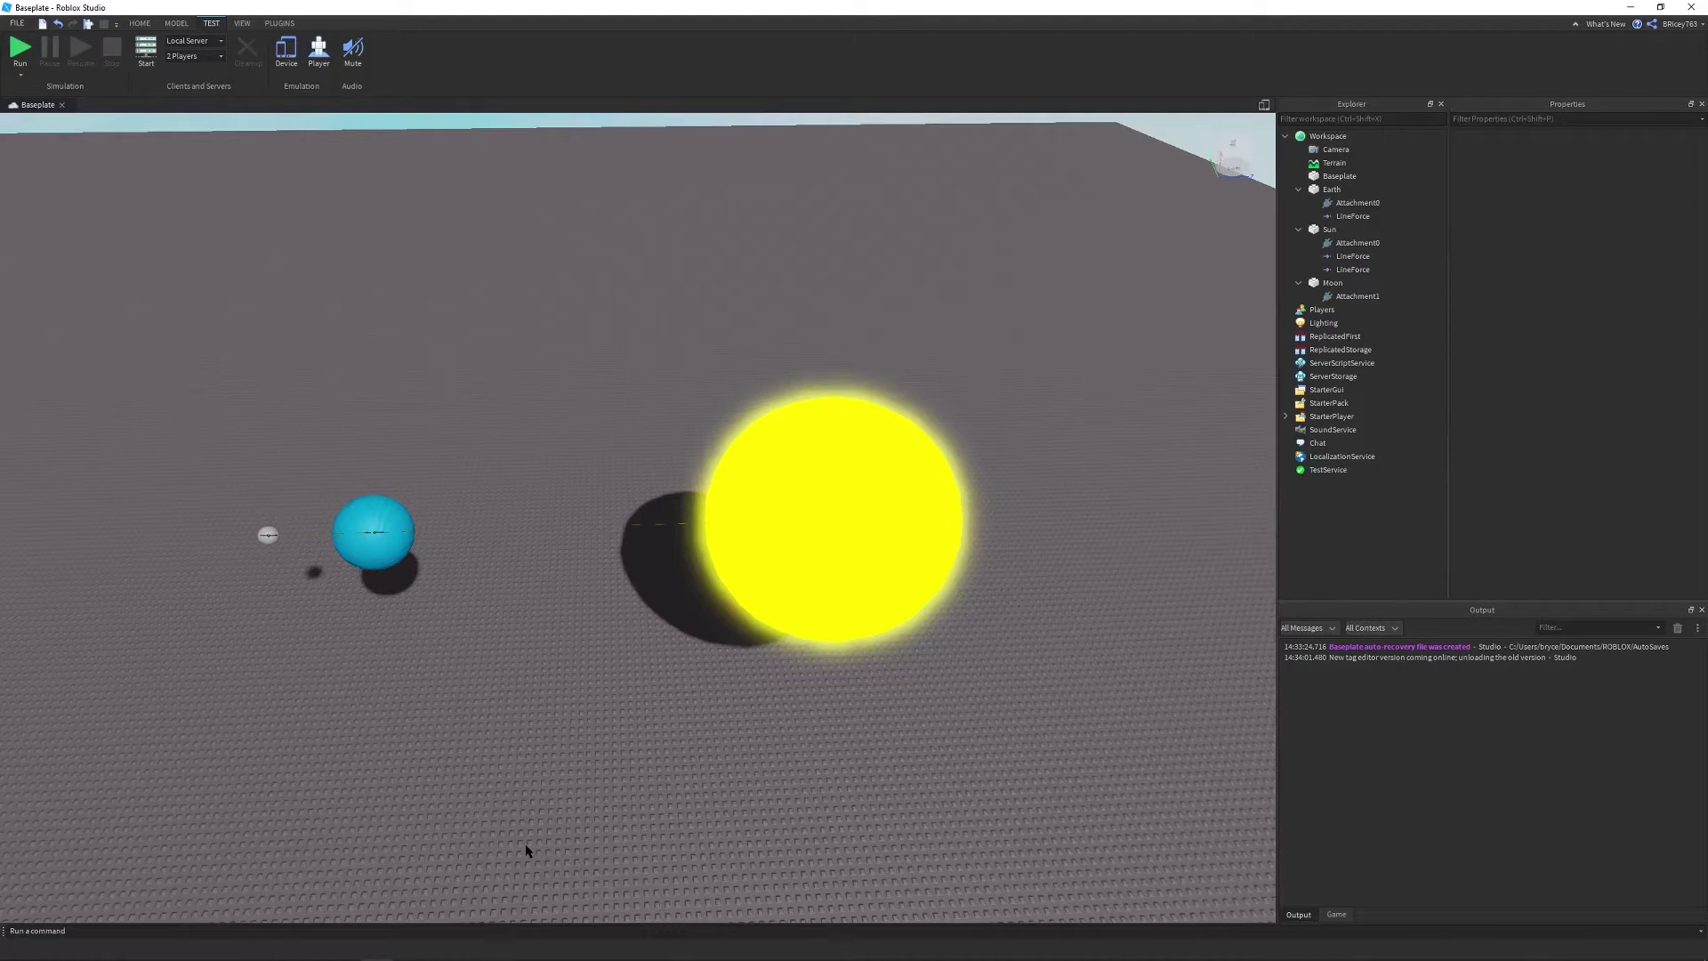
- Review the list of constraint types that can be created, and close it without choosing one
{"action": "left_click", "coordinate": [176, 23]}
{"action": "left_click", "coordinate": [669, 69]}
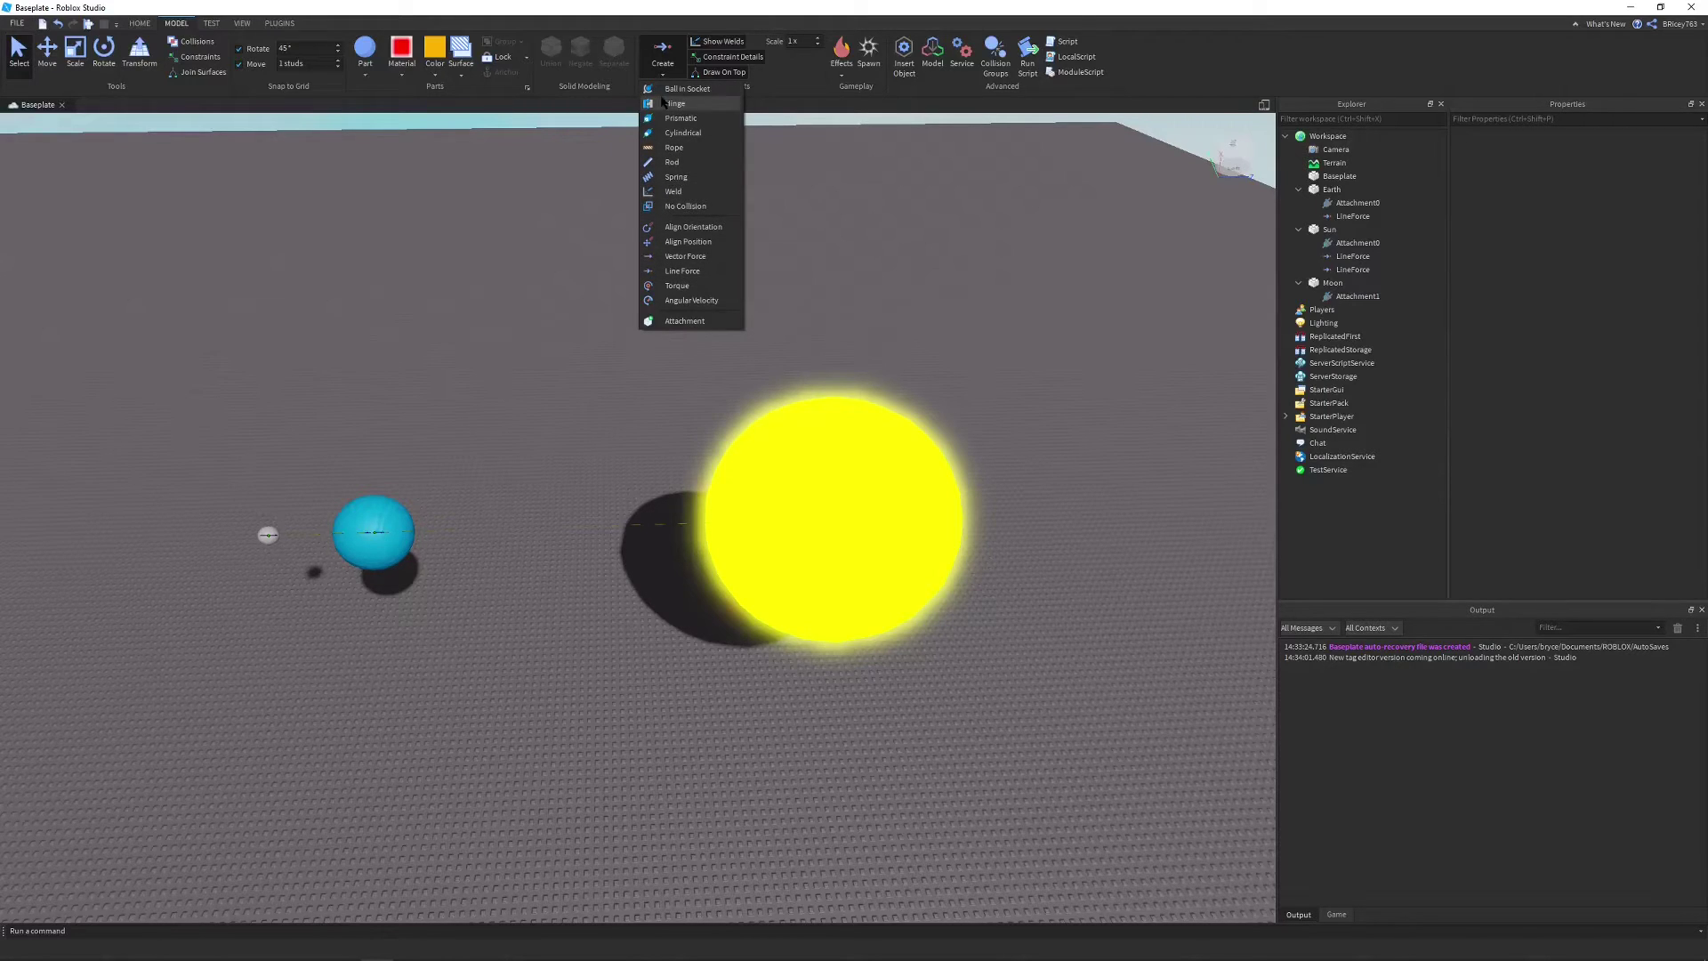
{"action": "left_click", "coordinate": [959, 208]}
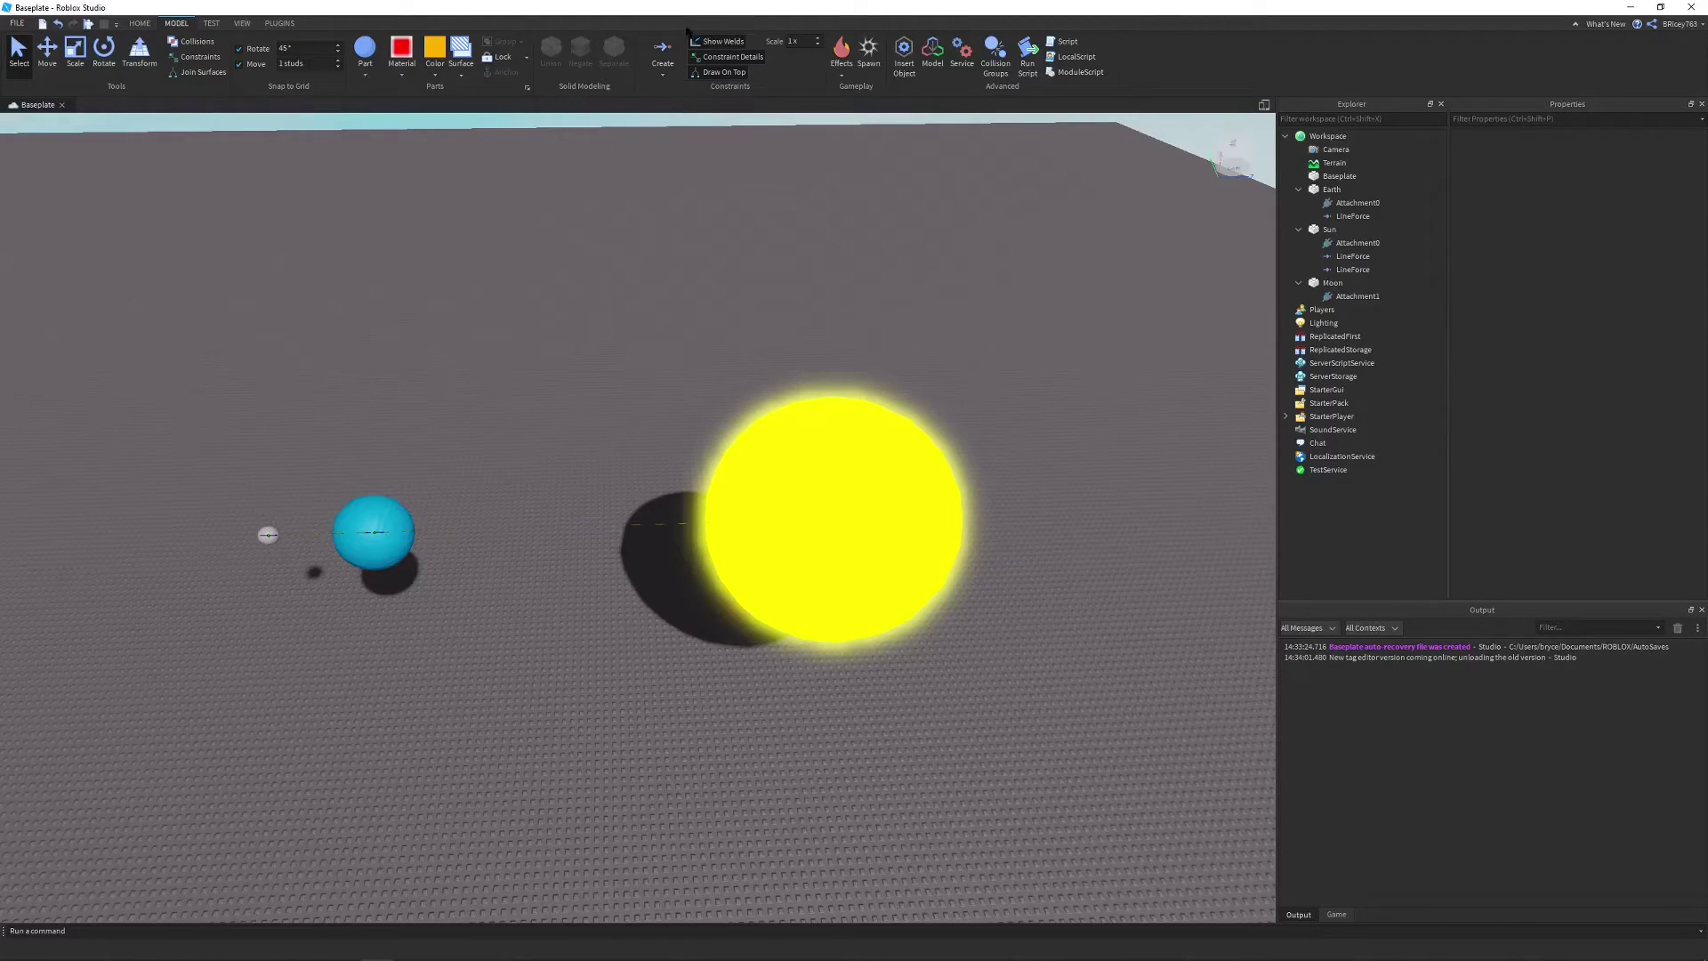
{"action": "left_click", "coordinate": [674, 68]}
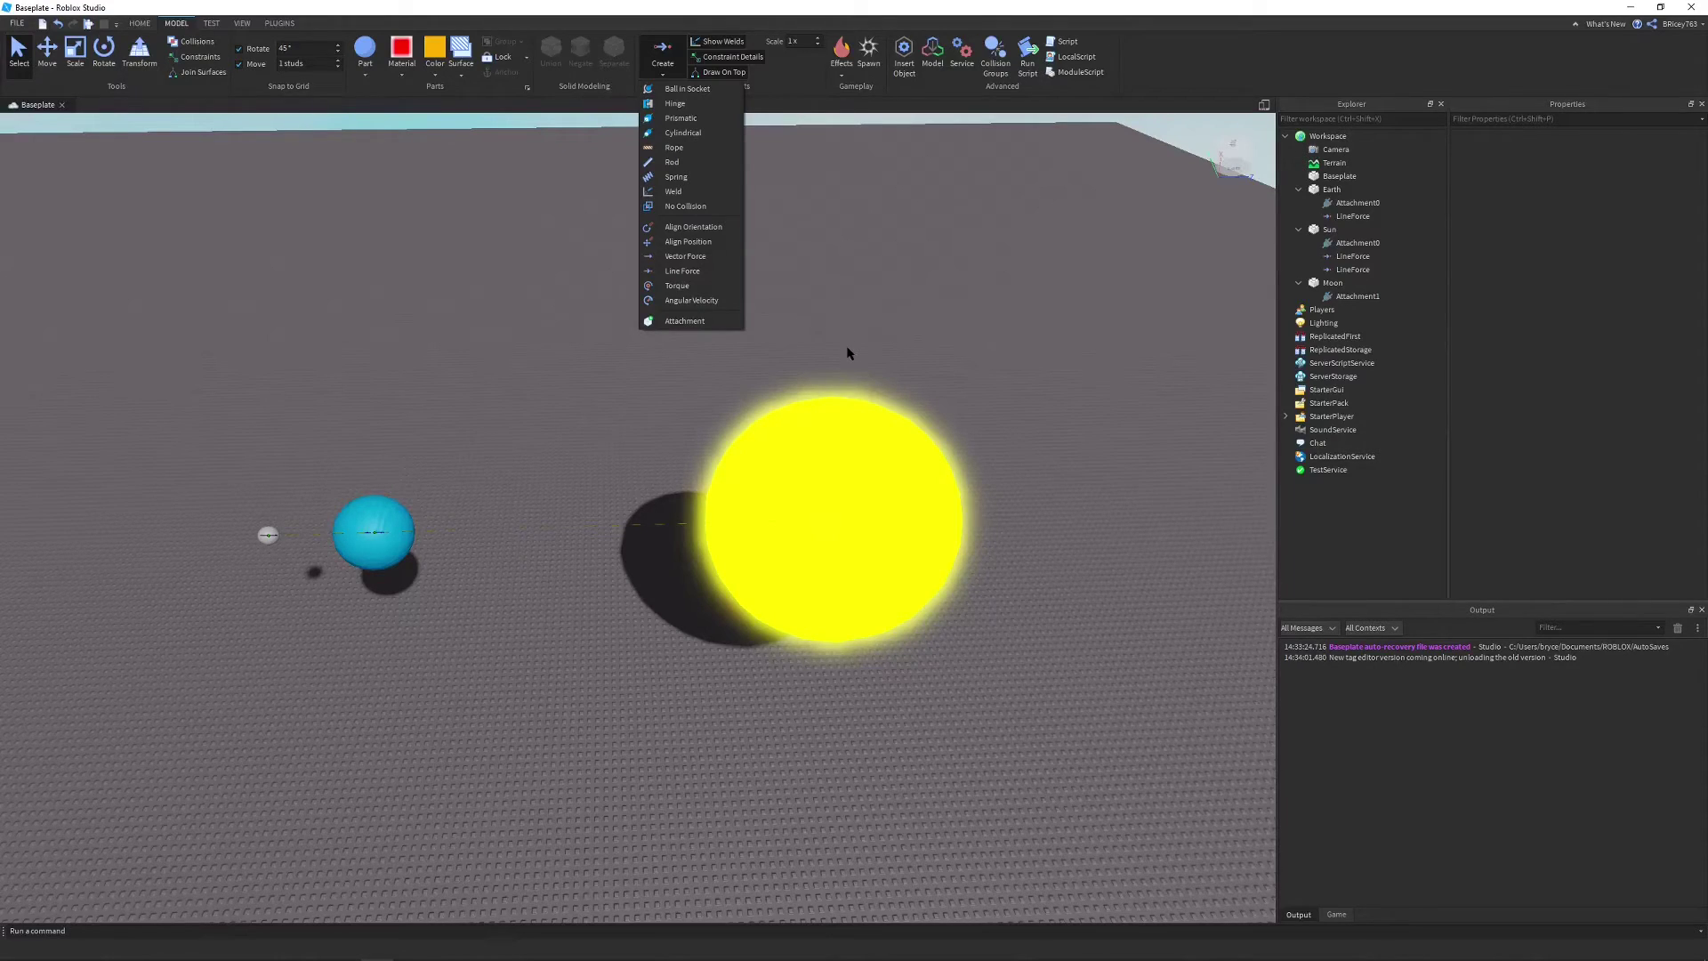
{"action": "left_click", "coordinate": [862, 288]}
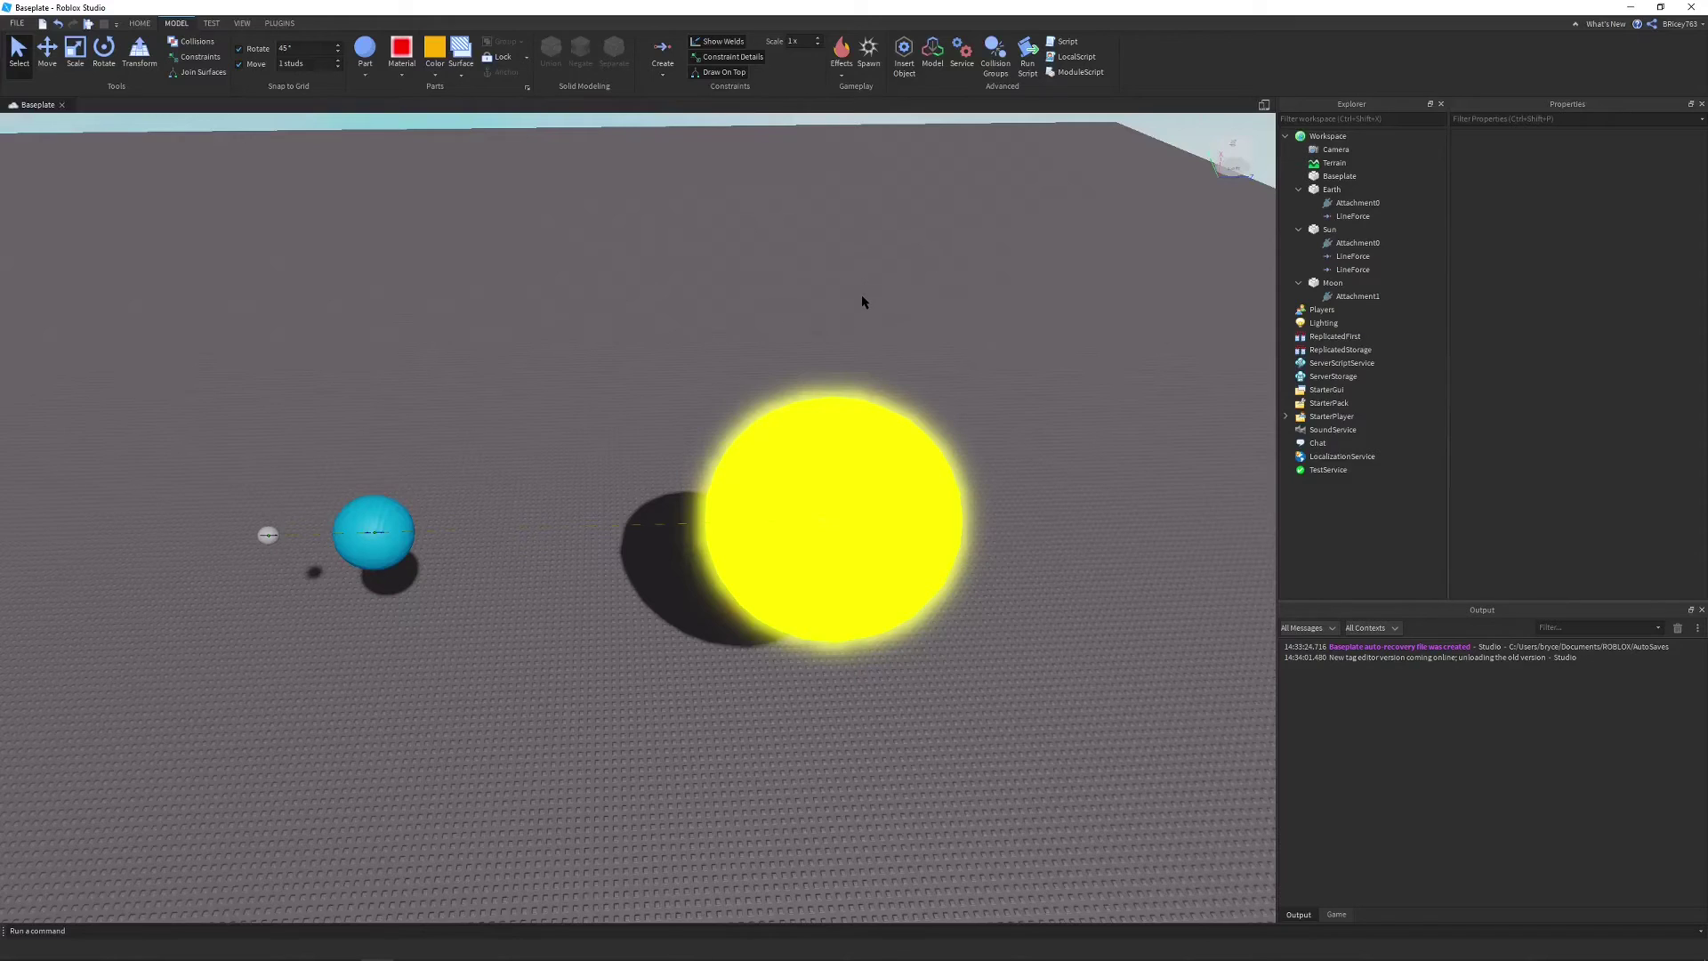
{"action": "right_click_drag", "start_coordinate": [862, 302], "coordinate": [877, 297]}
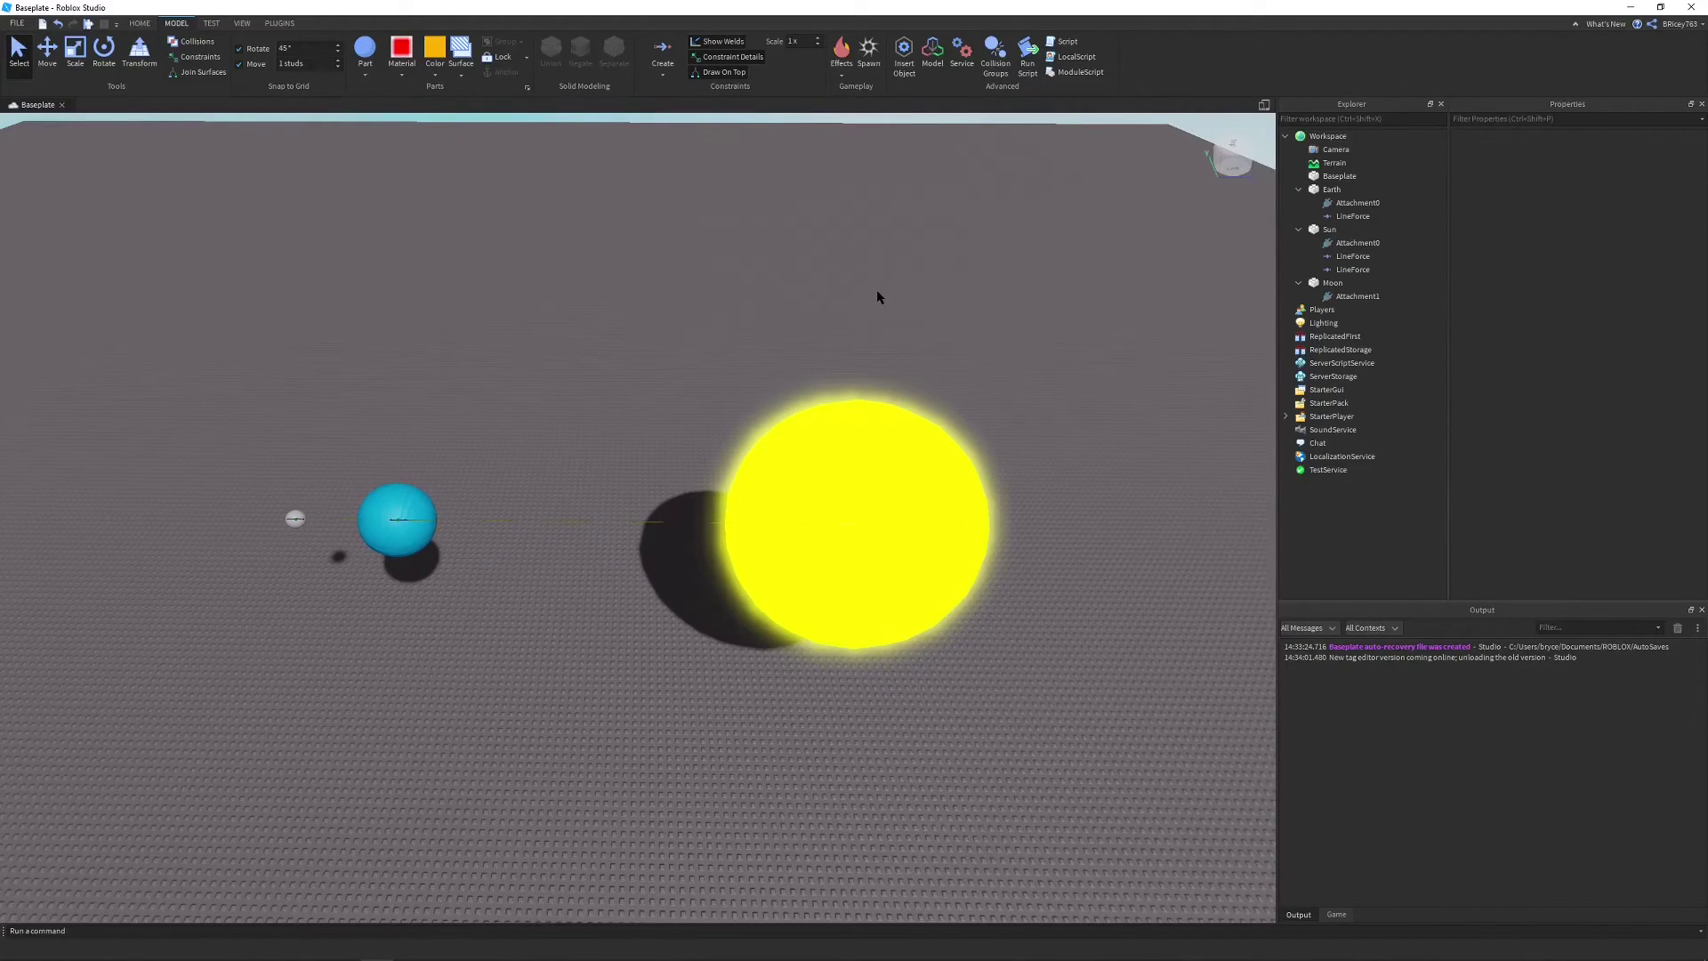